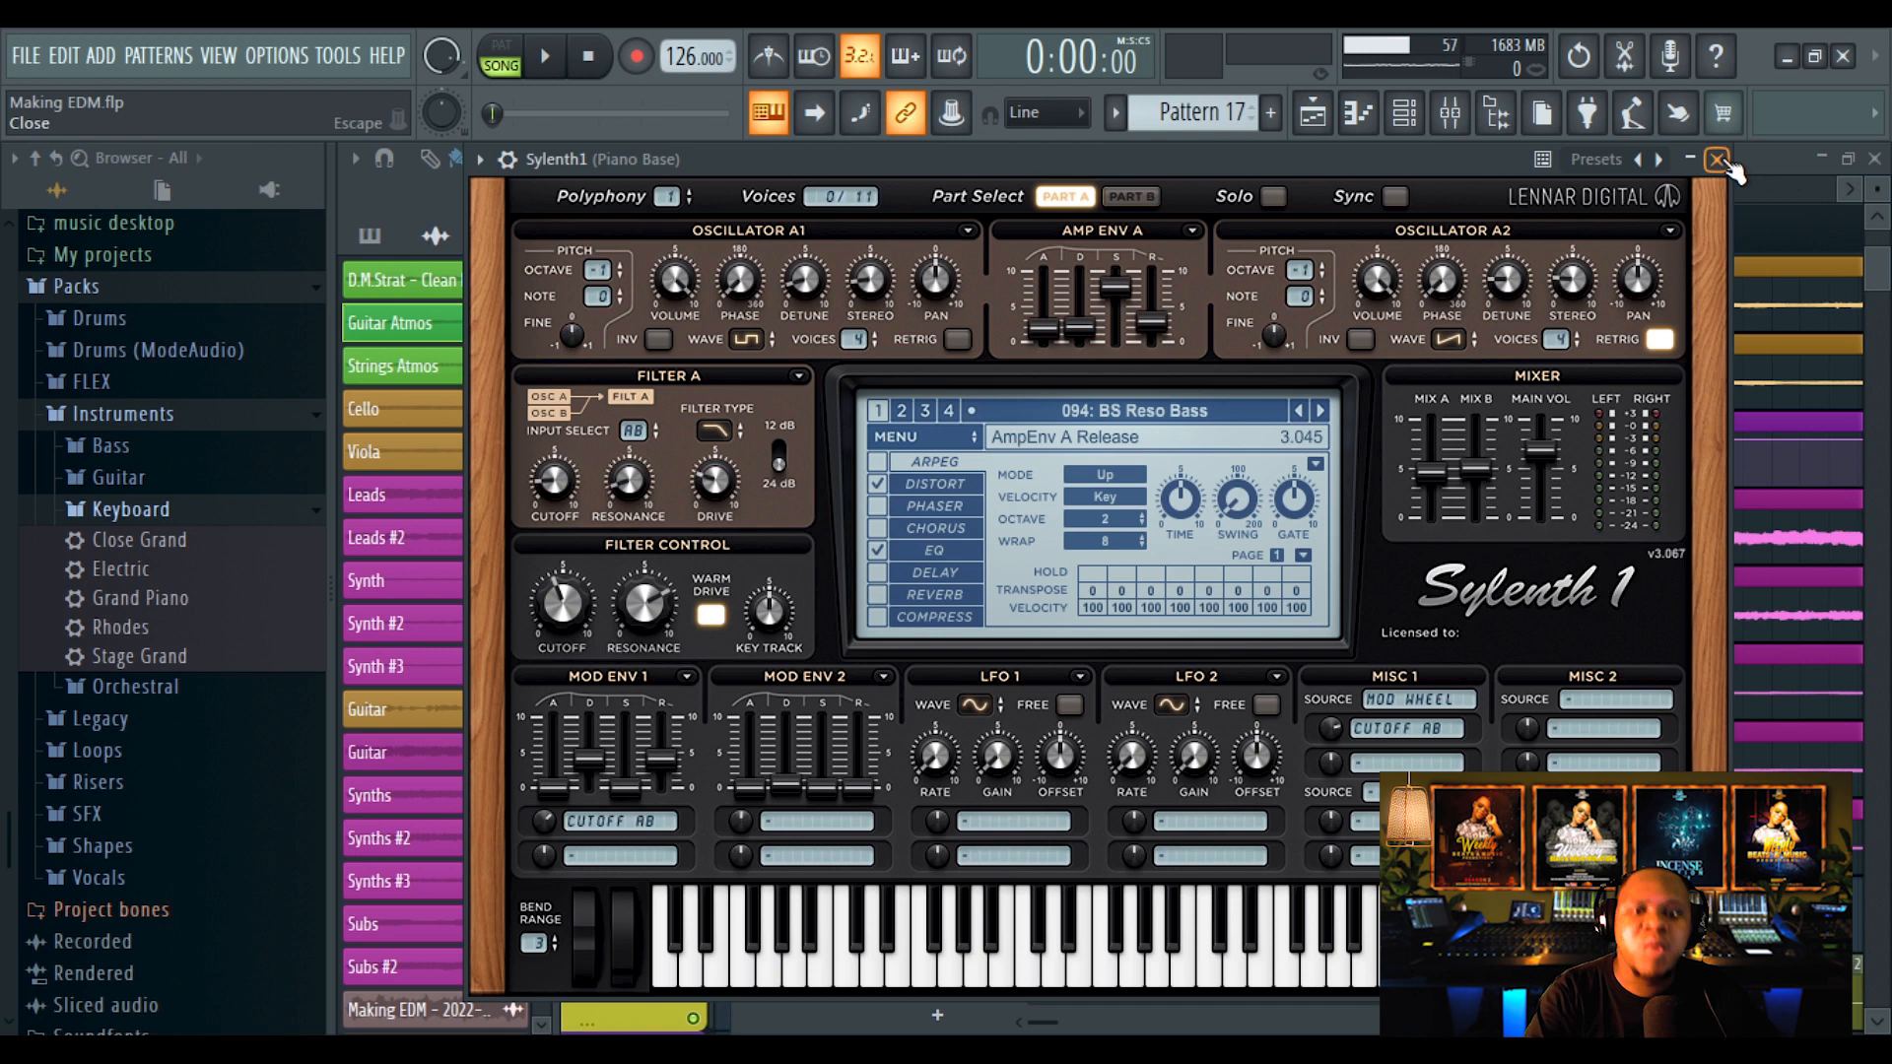
Close the Sylenth1 plugin window and look over the playlist tracks from the Drop back to the Intro
{"action": "left_click", "coordinate": [1717, 160]}
{"action": "left_click", "coordinate": [1427, 309]}
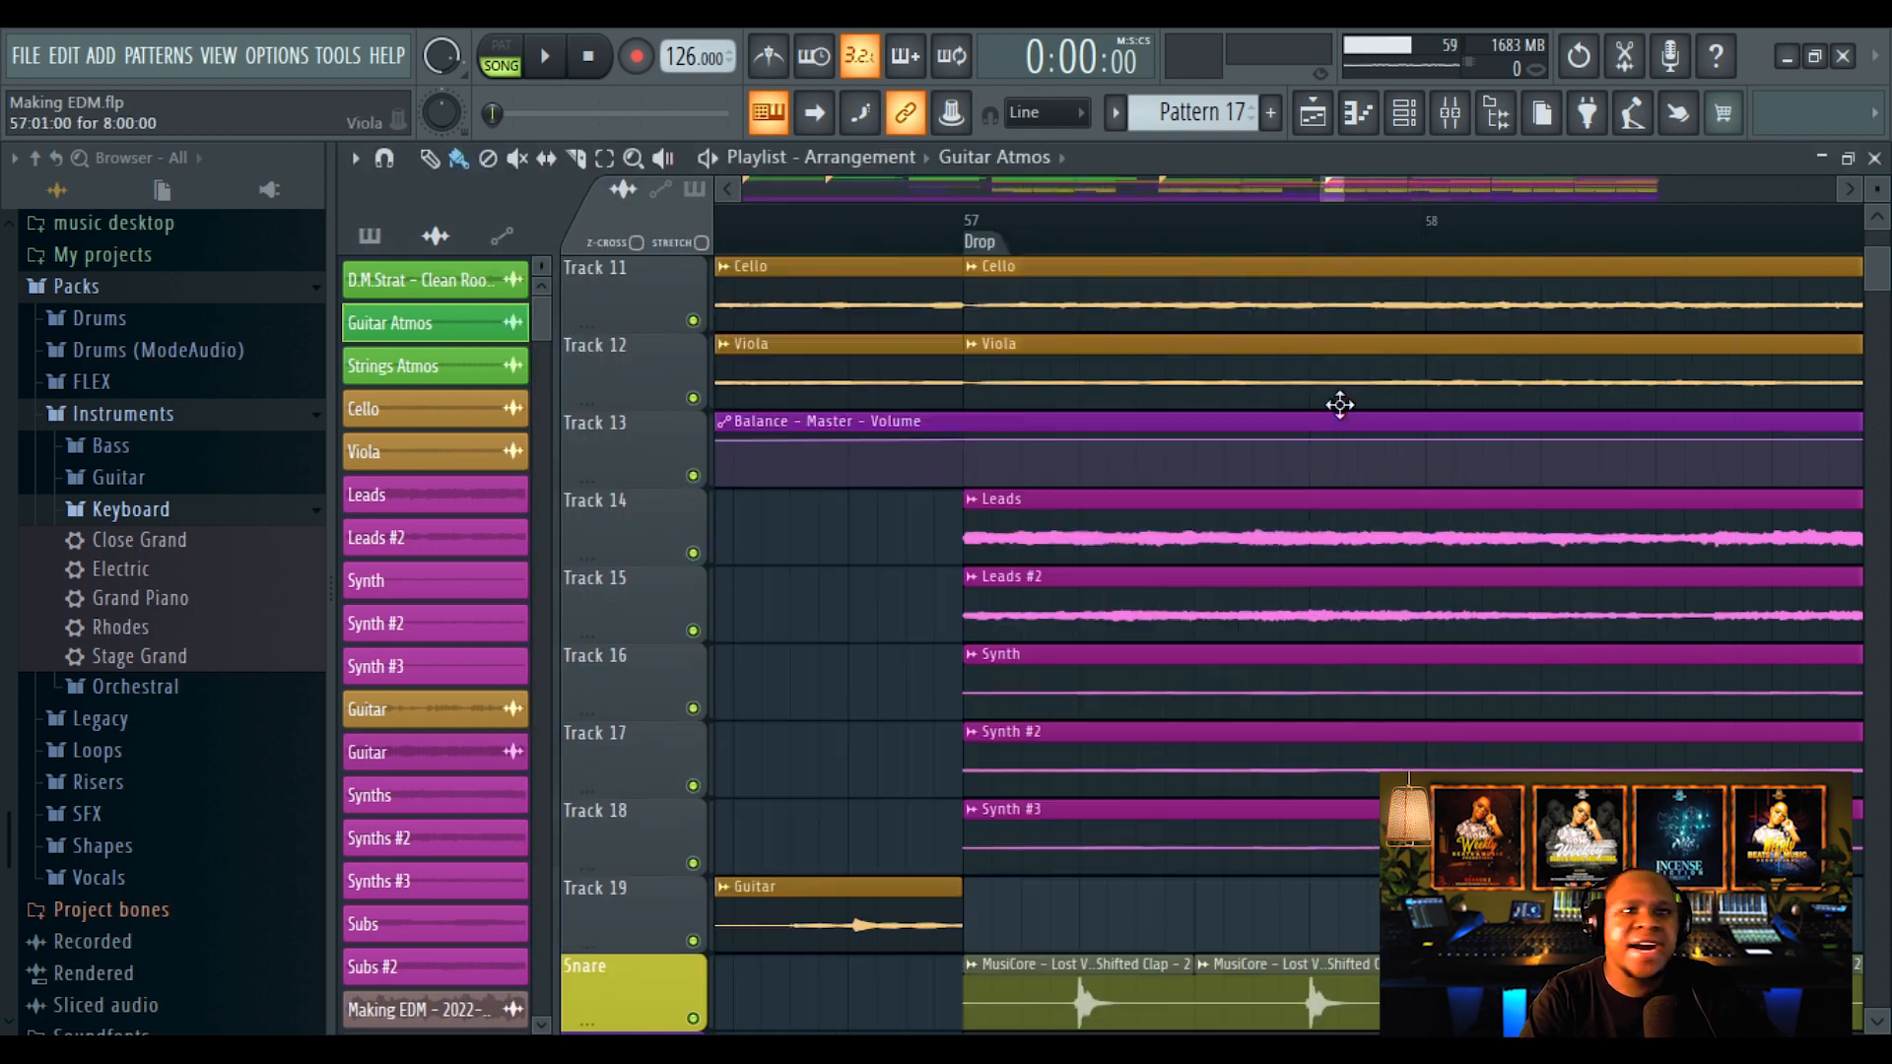
{"action": "scroll", "coordinate": [1101, 234], "scroll_direction": "down", "scroll_amount": 8}
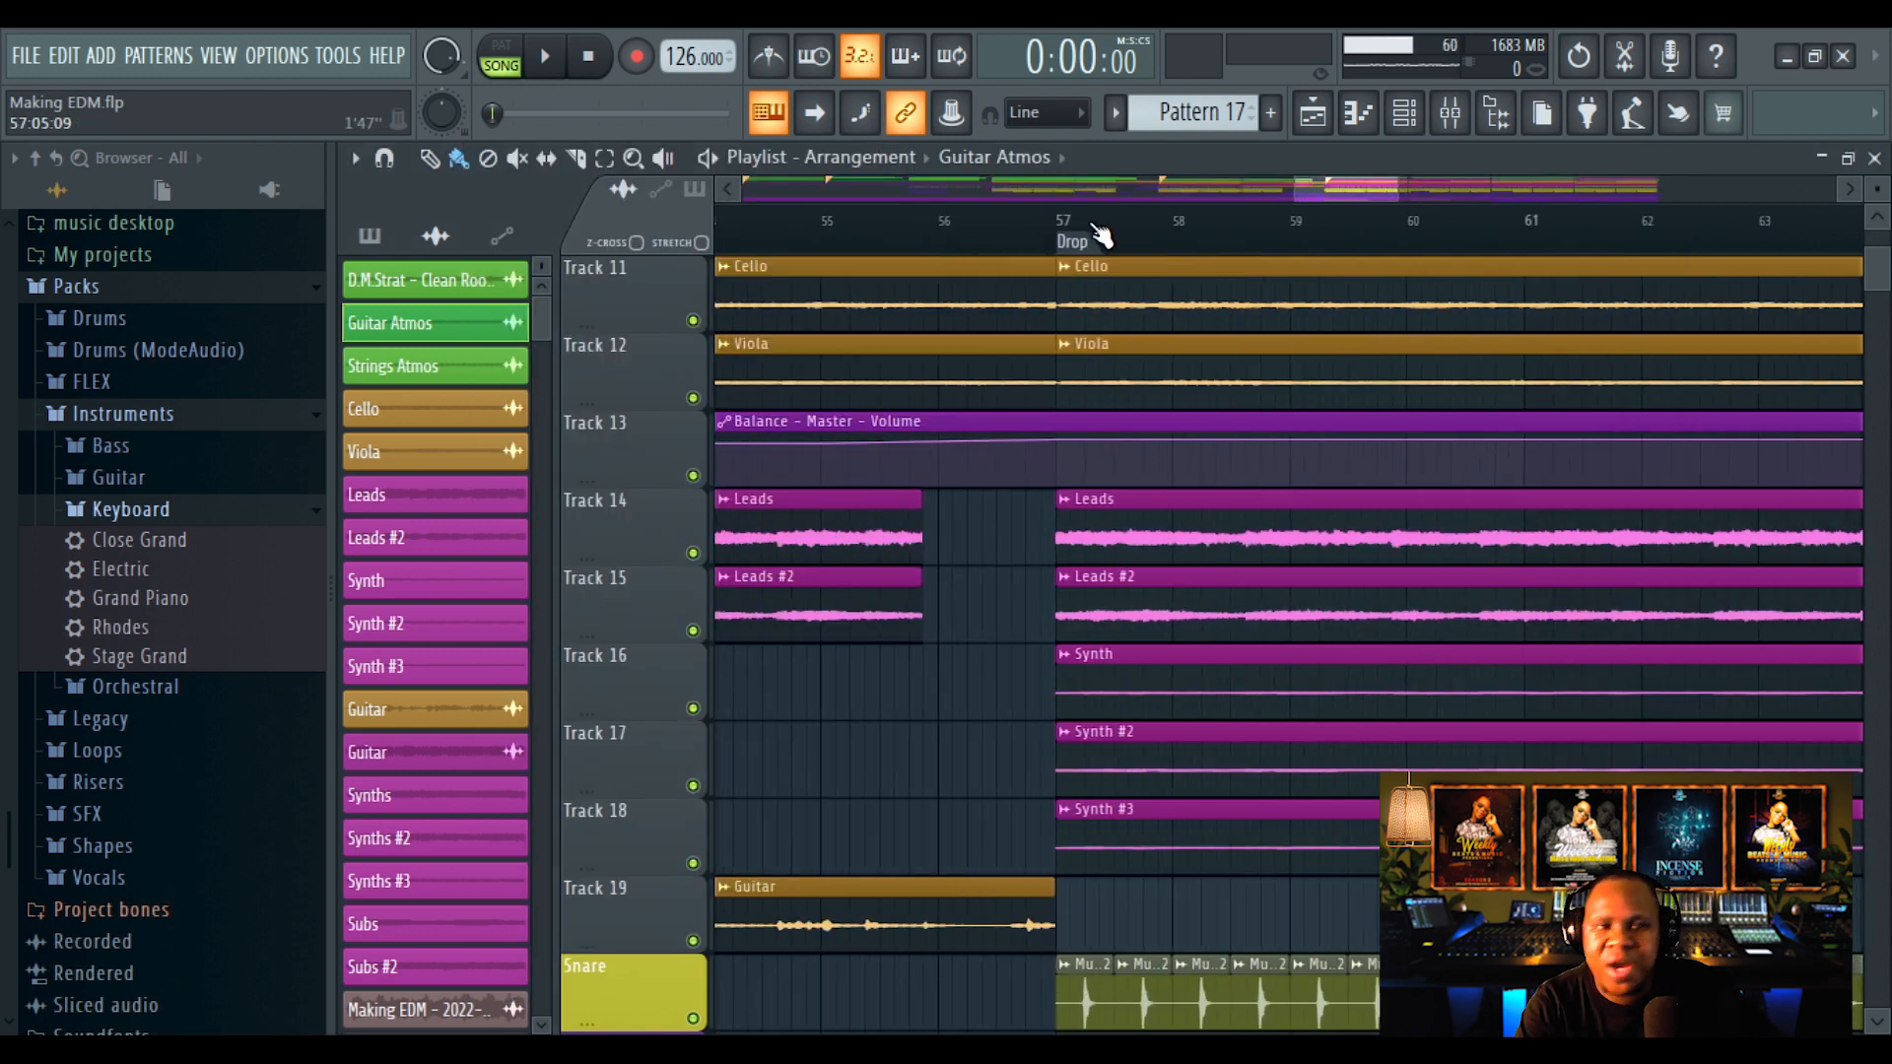
{"action": "scroll", "coordinate": [1400, 493], "scroll_direction": "down", "scroll_amount": 3}
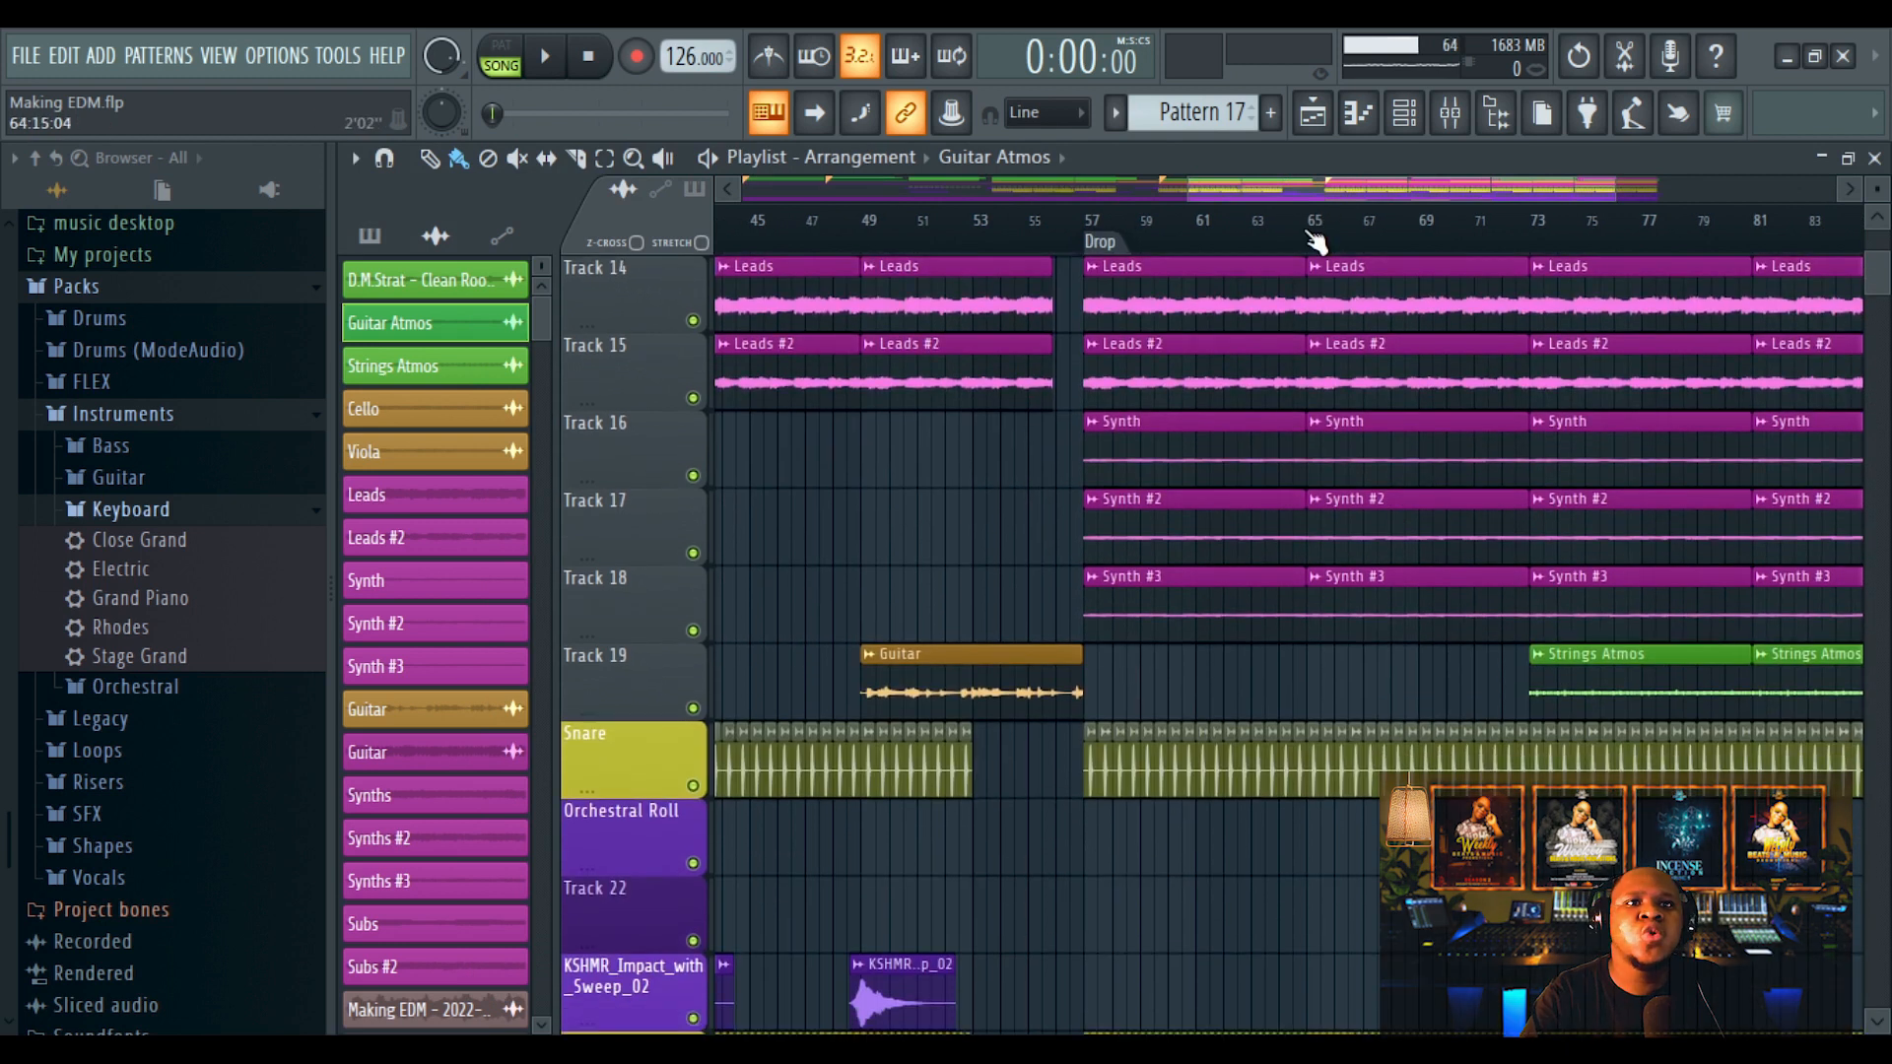
{"action": "scroll", "coordinate": [1369, 281], "scroll_direction": "up", "scroll_amount": 6}
{"action": "scroll", "coordinate": [1385, 254], "scroll_direction": "up", "scroll_amount": 3}
{"action": "scroll", "coordinate": [1250, 388], "scroll_direction": "up", "scroll_amount": 2}
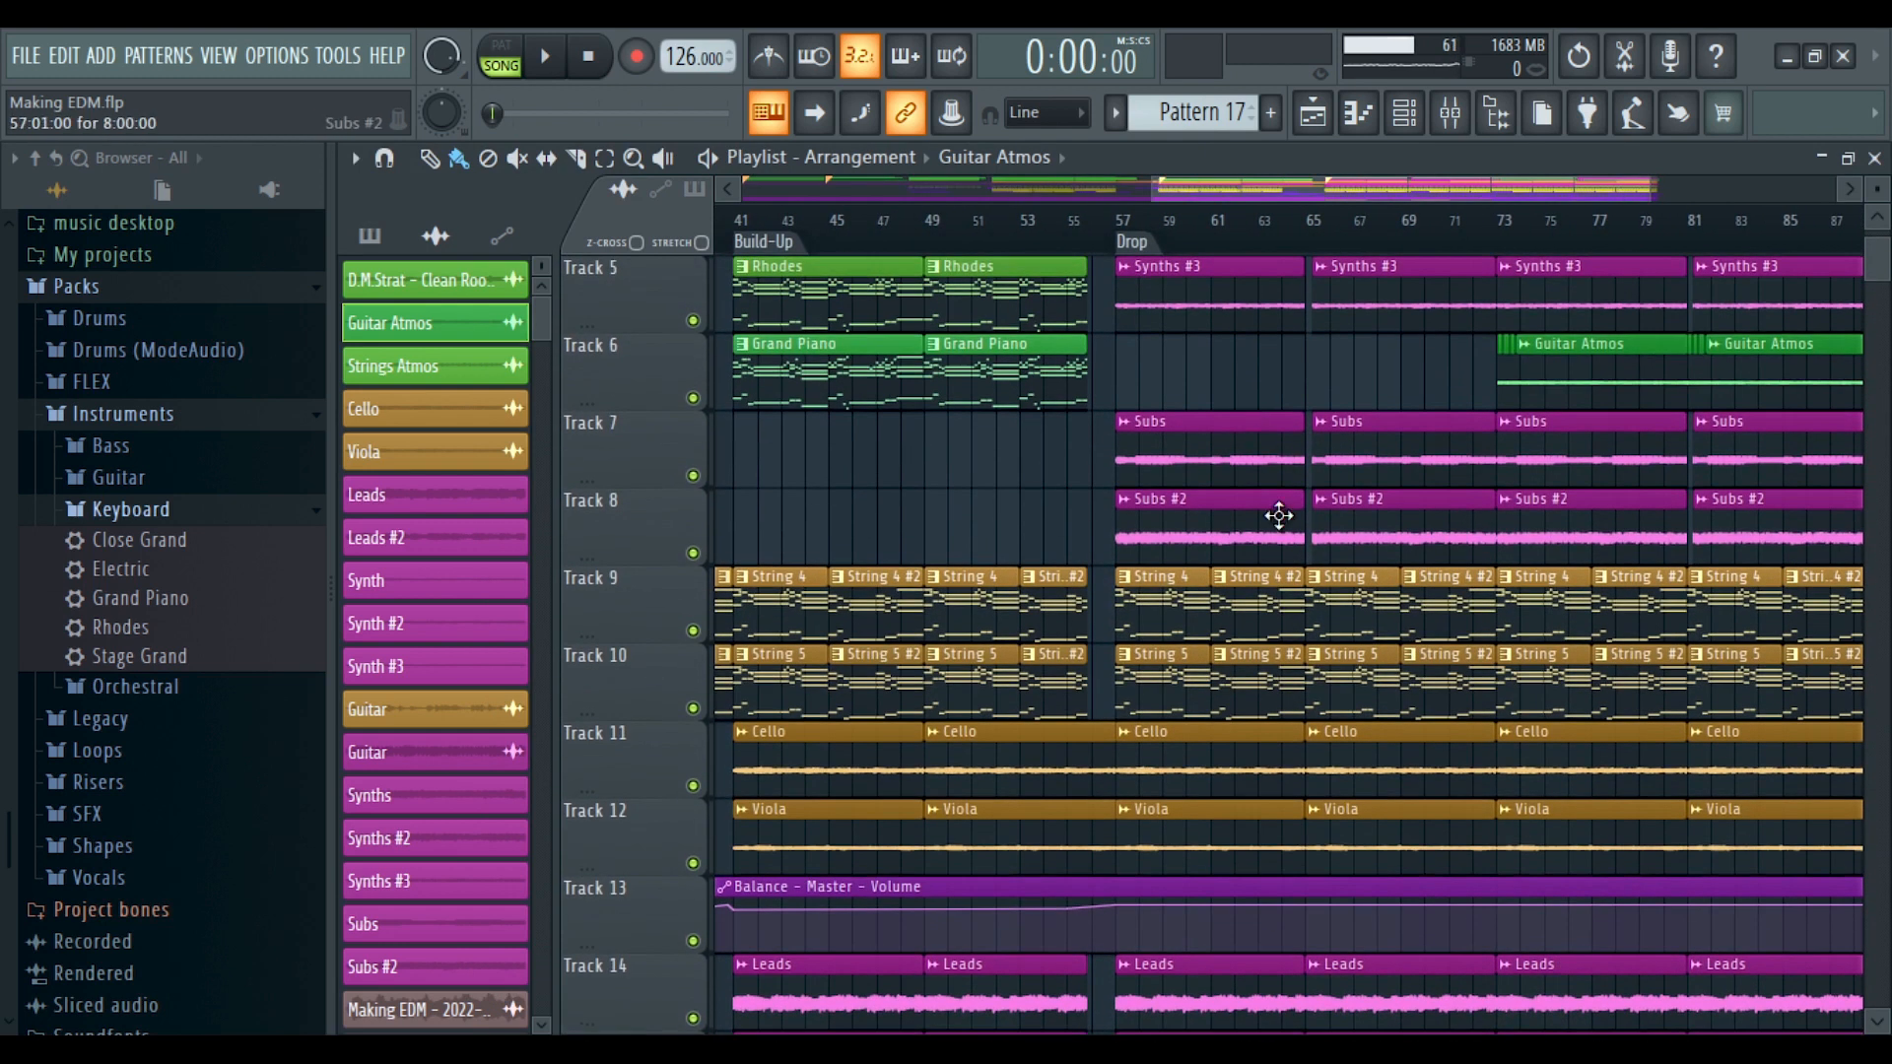
{"action": "scroll", "coordinate": [1478, 414], "scroll_direction": "up", "scroll_amount": 2}
{"action": "scroll", "coordinate": [841, 197], "scroll_direction": "down", "scroll_amount": 3}
{"action": "scroll", "coordinate": [1038, 183], "scroll_direction": "up", "scroll_amount": 4}
{"action": "scroll", "coordinate": [1138, 222], "scroll_direction": "down", "scroll_amount": 3}
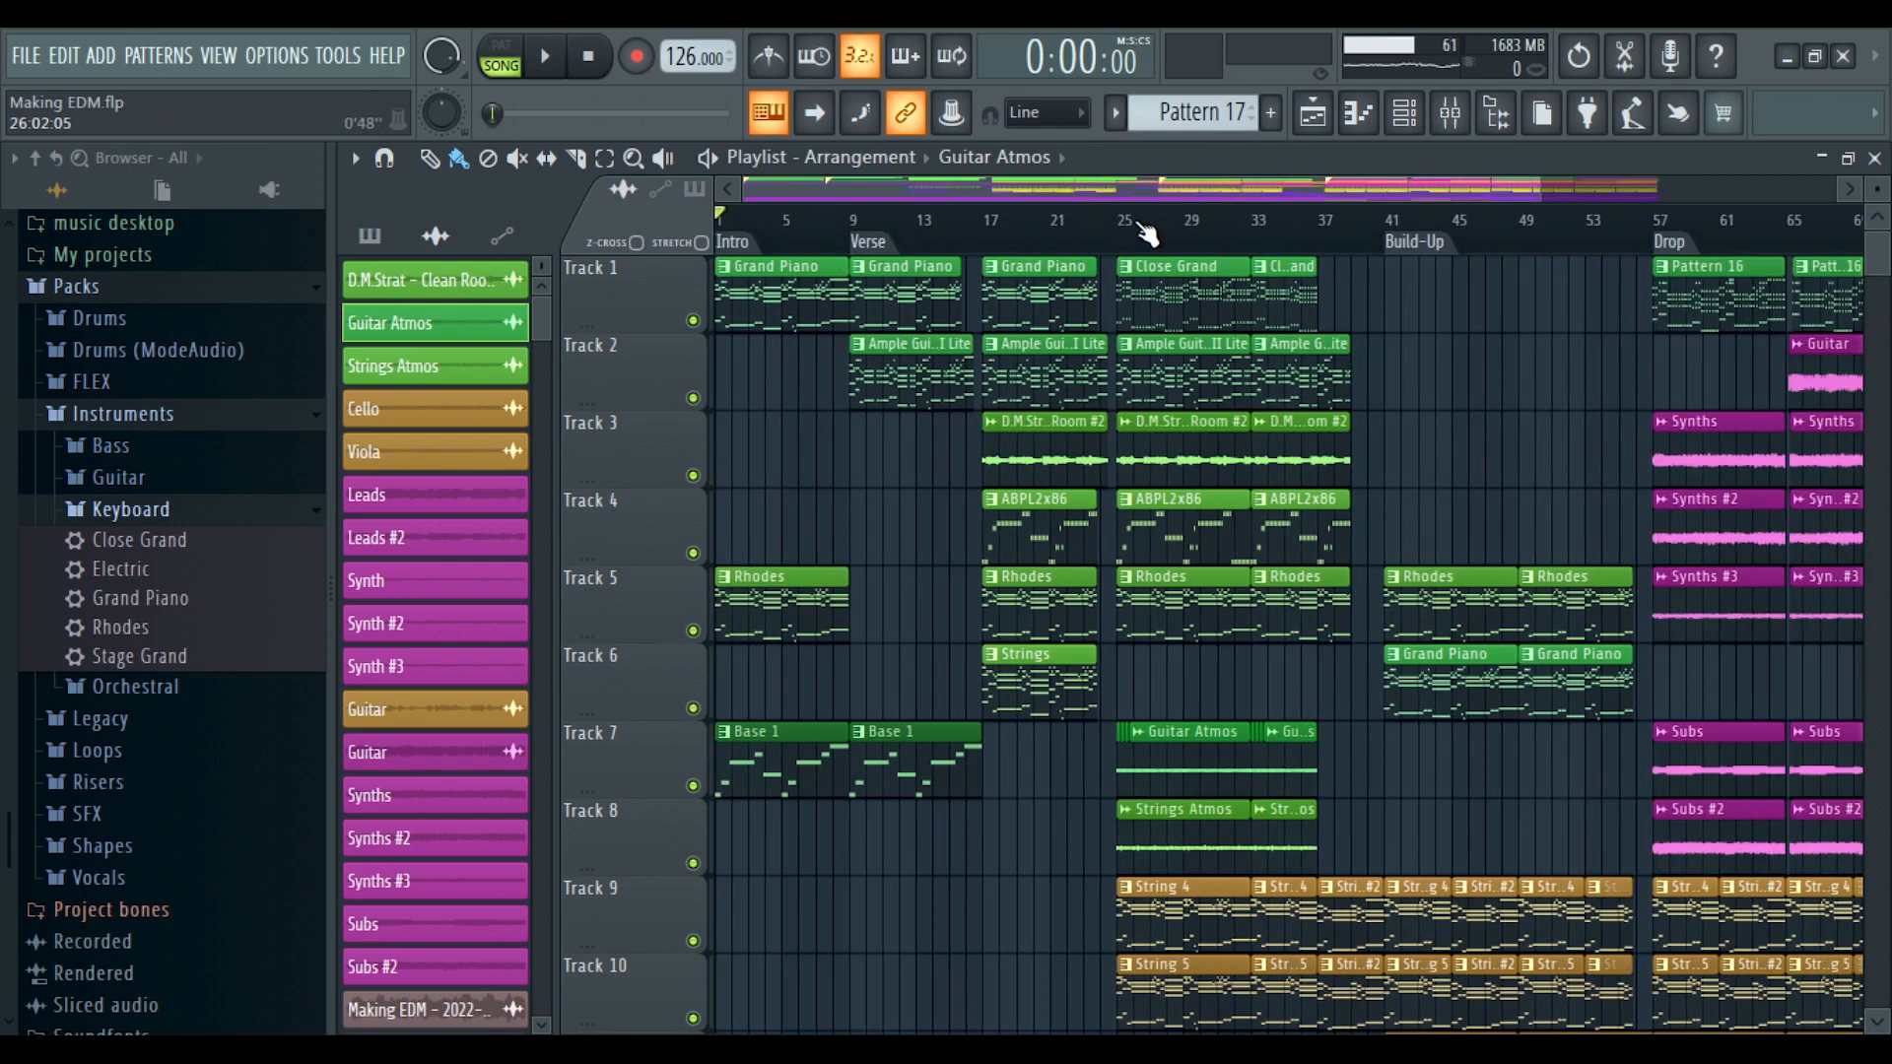
Play the selected Intro section from bar 1 and stop playback before the Verse
{"action": "left_click", "coordinate": [548, 57]}
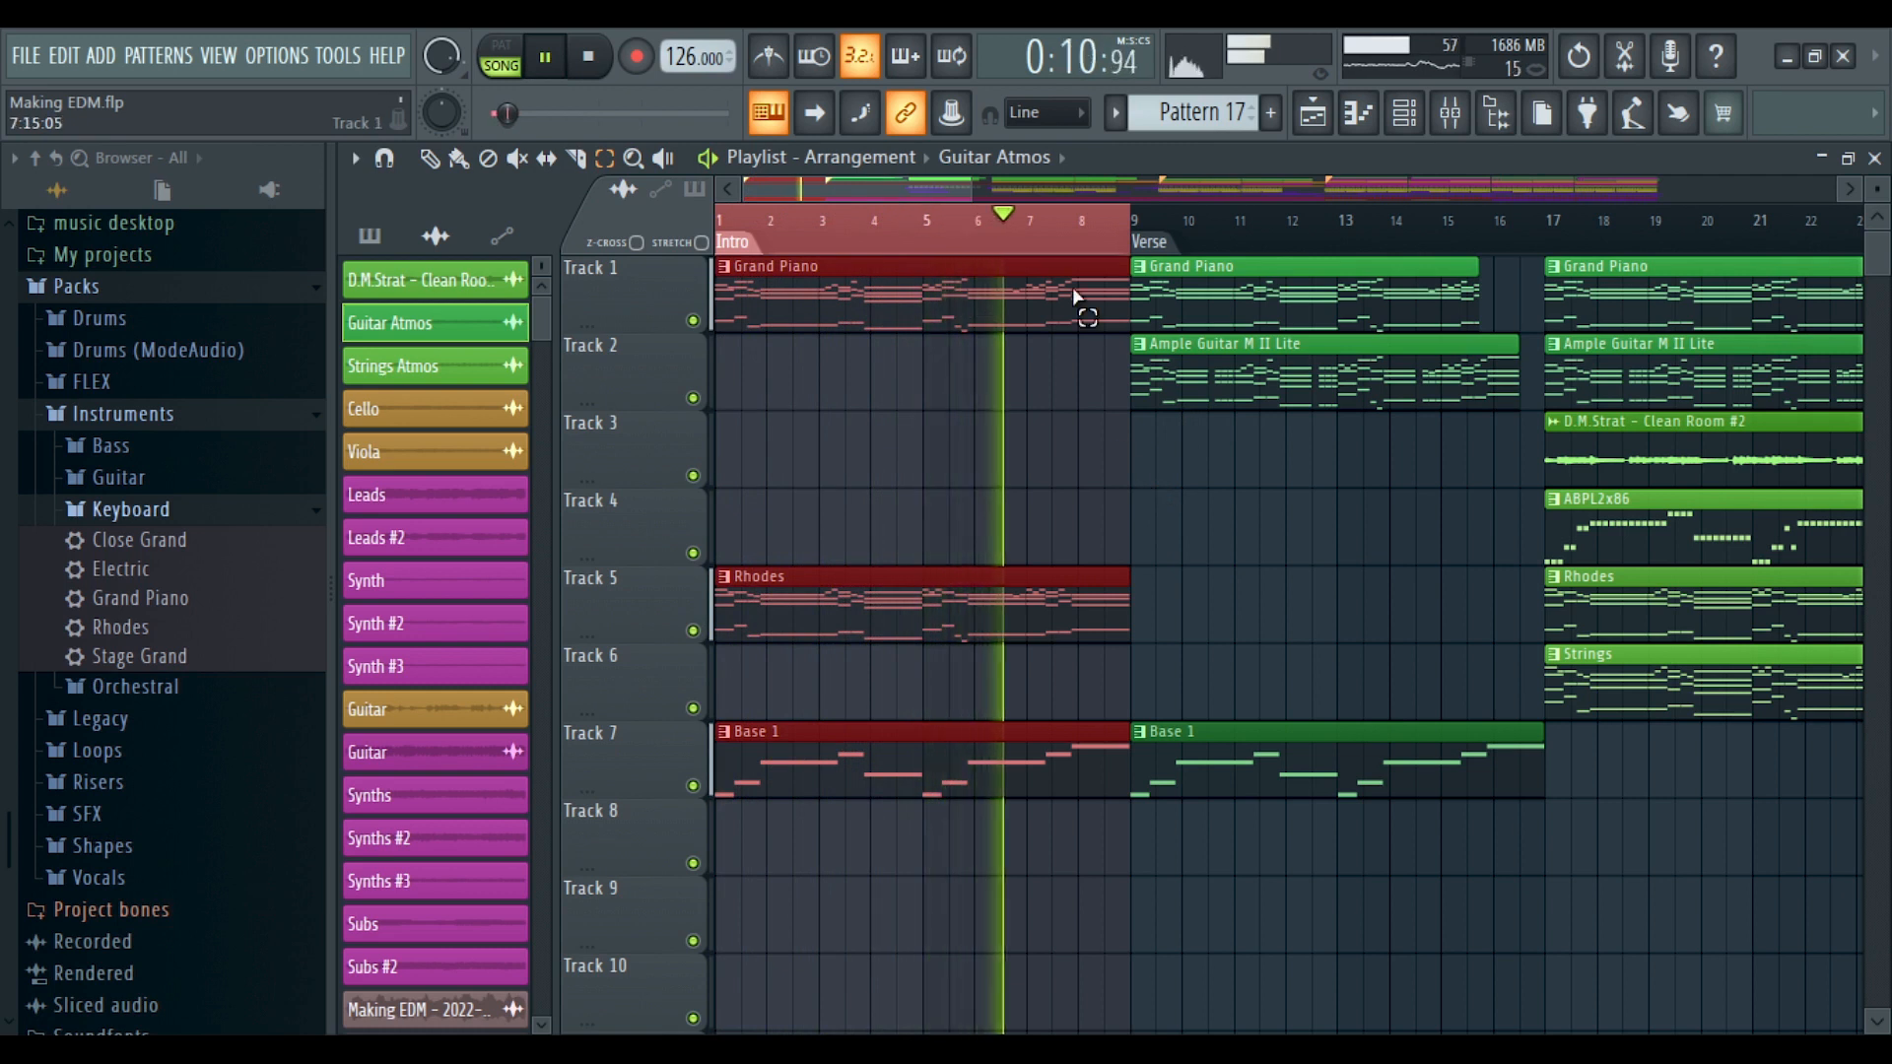
{"action": "scroll", "coordinate": [1120, 240], "scroll_direction": "up", "scroll_amount": 3}
{"action": "scroll", "coordinate": [1123, 237], "scroll_direction": "down", "scroll_amount": 4}
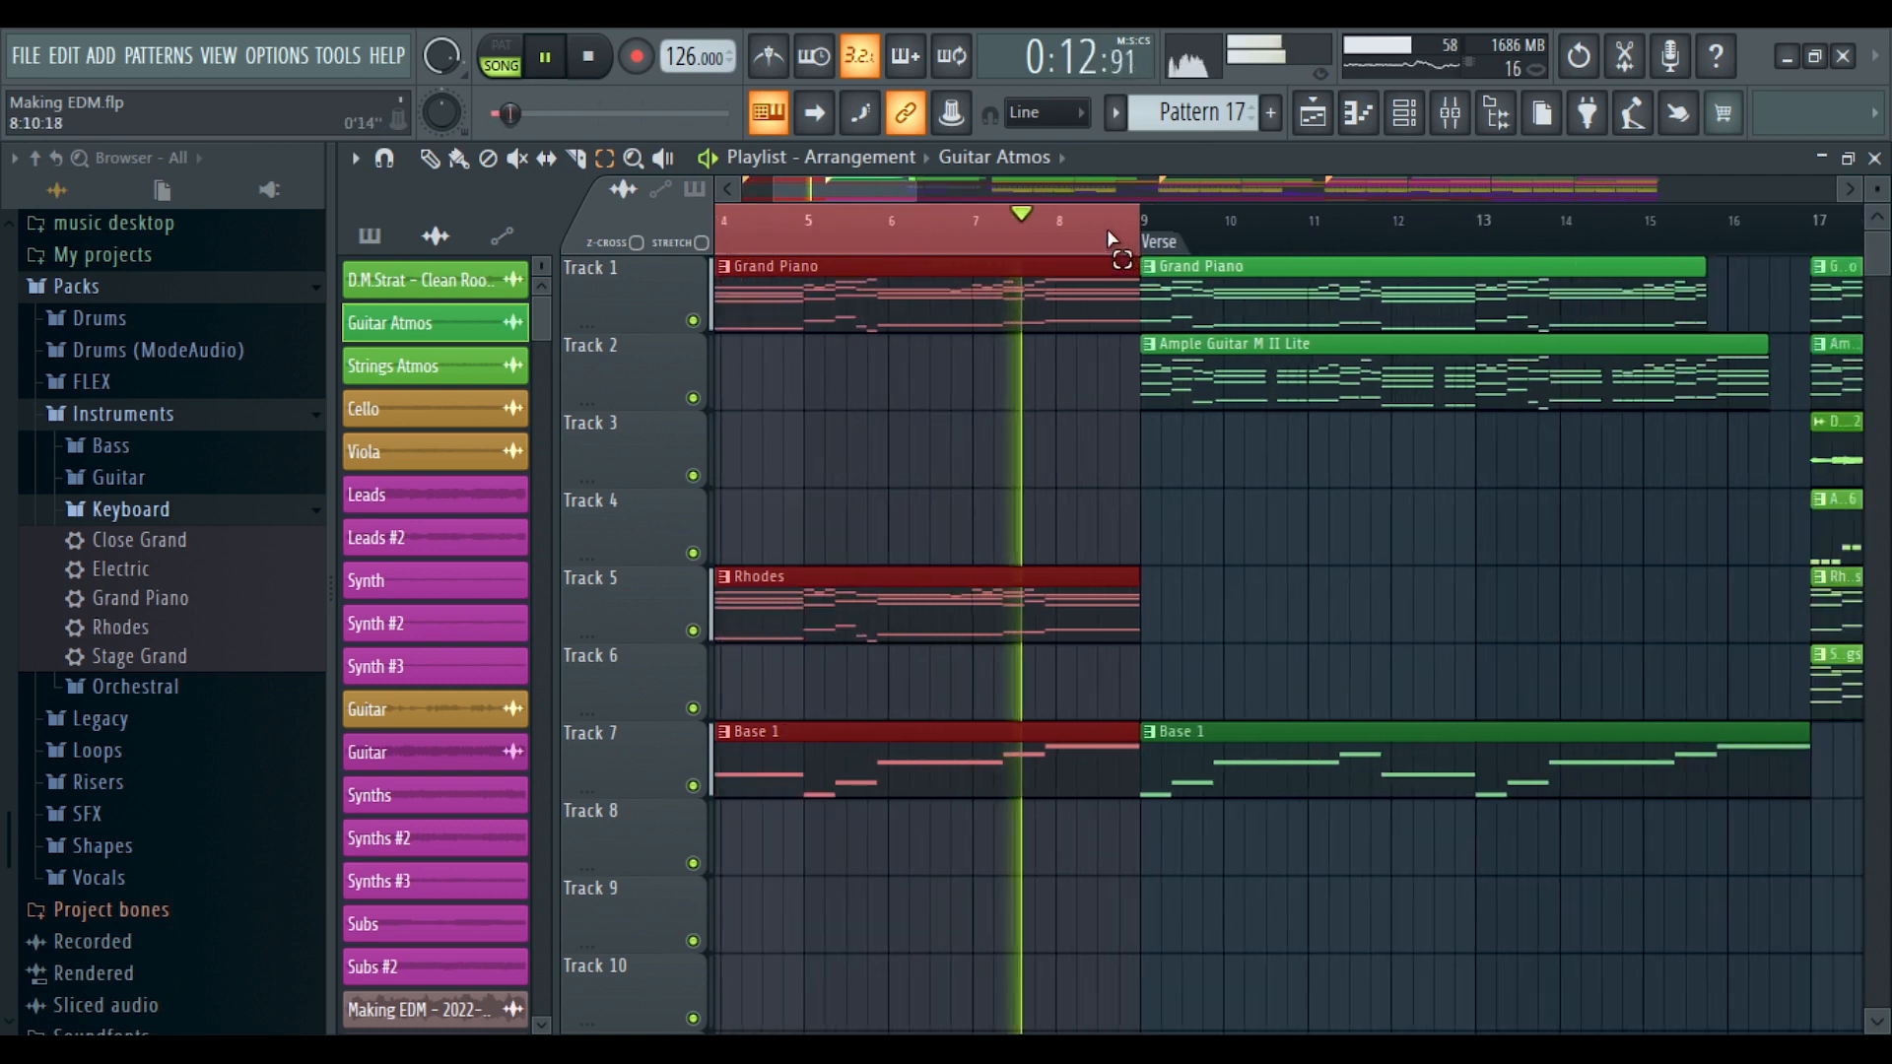
{"action": "left_click", "coordinate": [603, 58]}
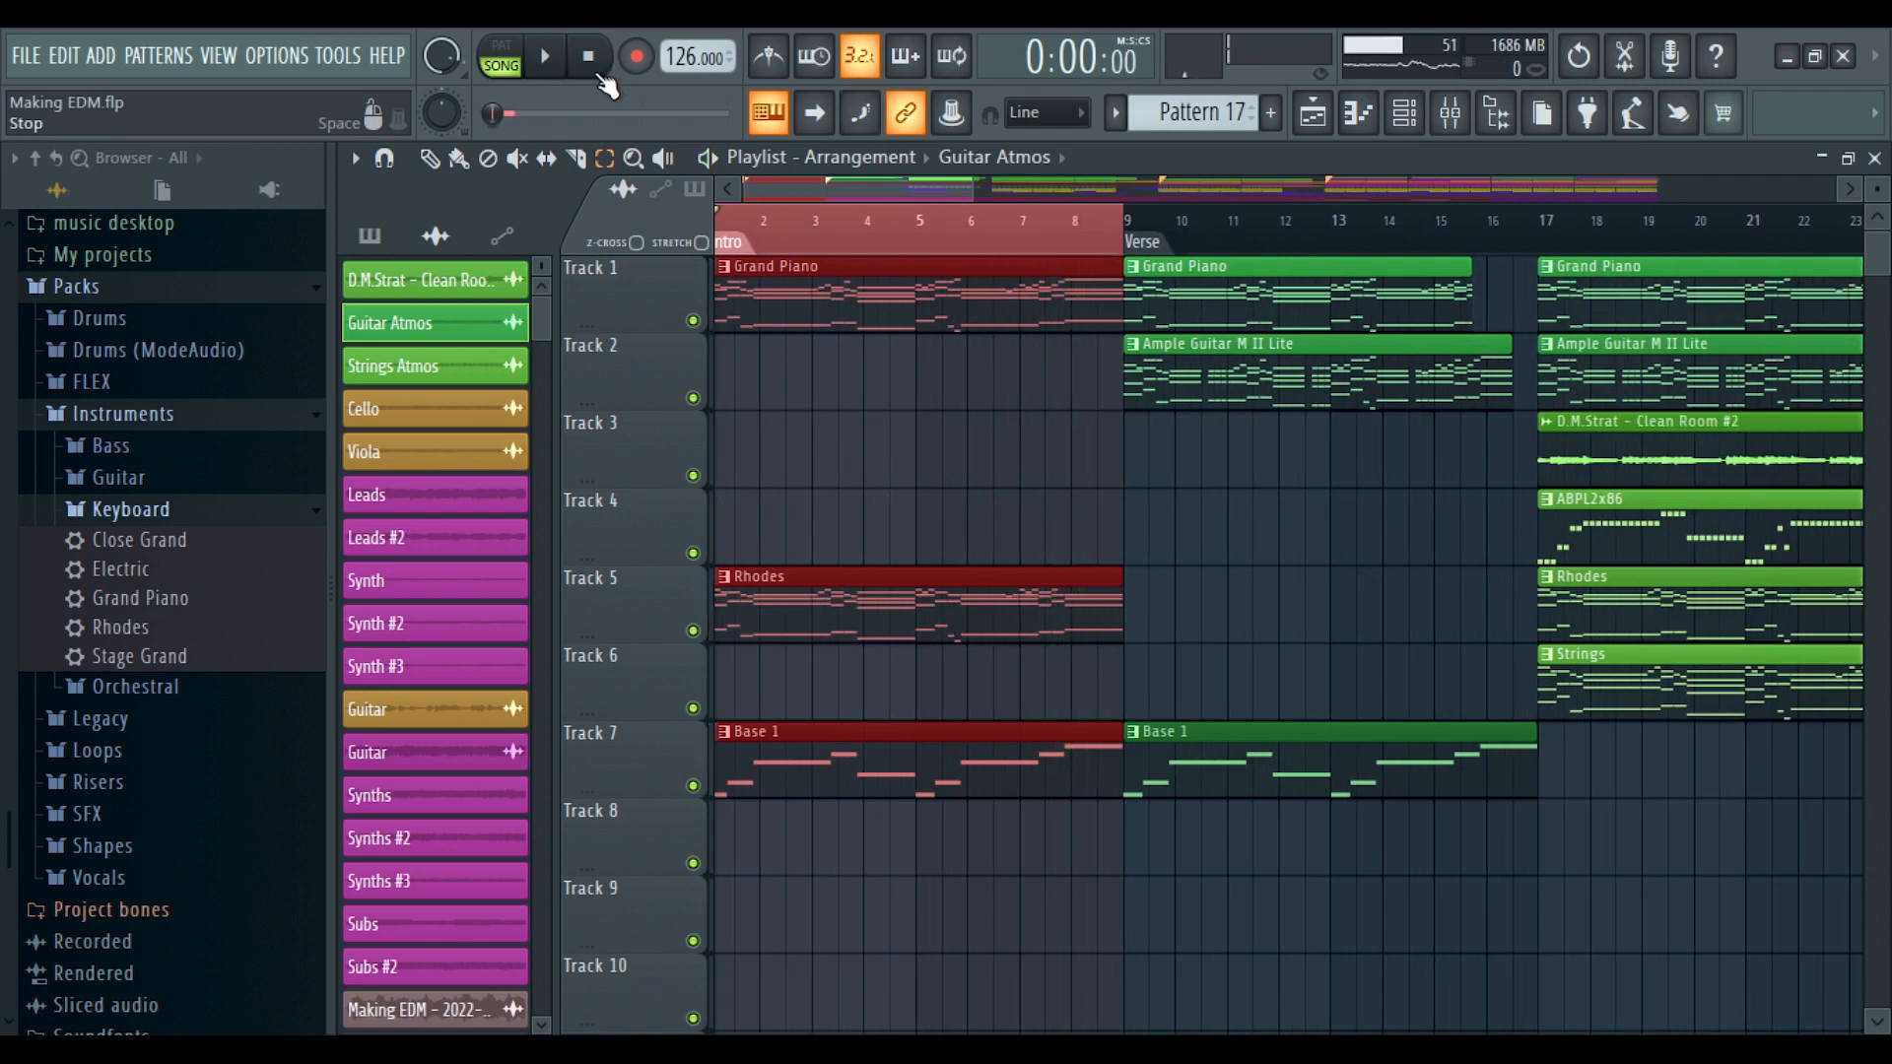
Play the Verse through the section at bar 17 and stop just before bar 25
{"action": "double_click", "coordinate": [1212, 296]}
{"action": "scroll", "coordinate": [1457, 486], "scroll_direction": "down", "scroll_amount": 8}
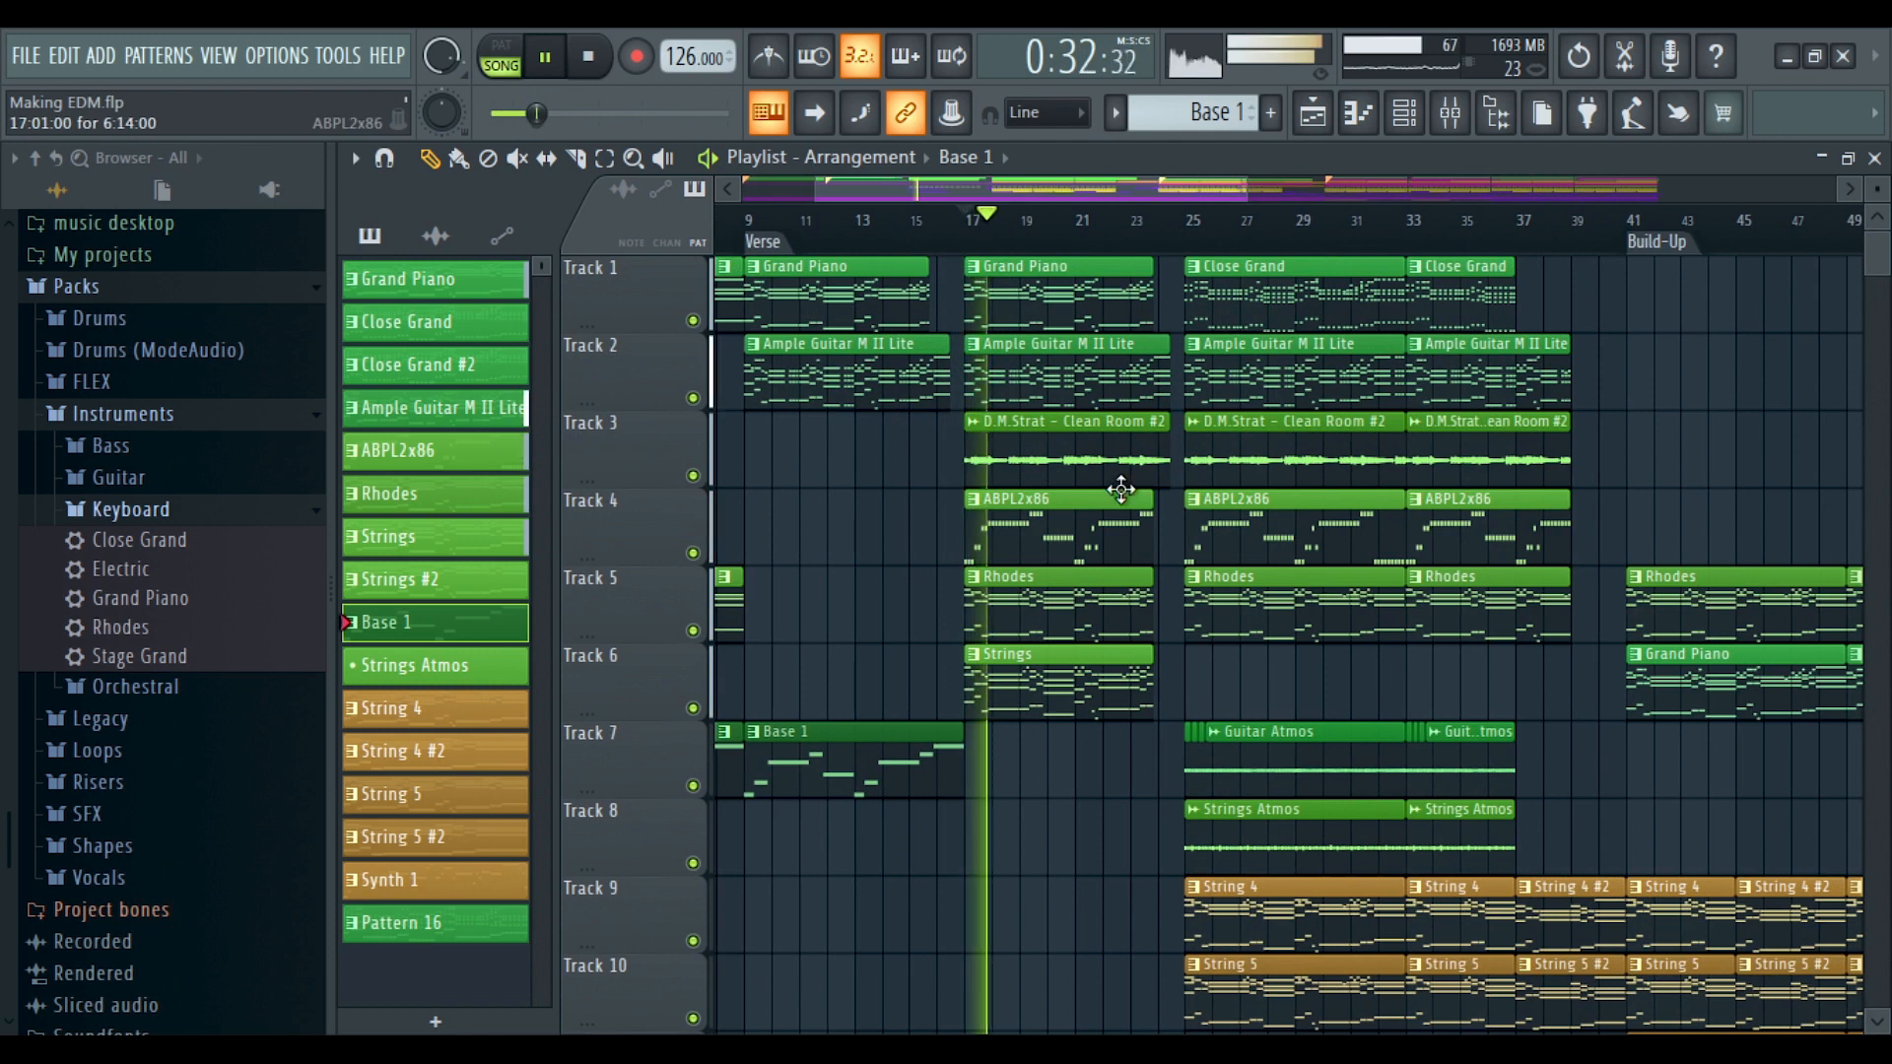
{"action": "key", "text": "space"}
{"action": "scroll", "coordinate": [1131, 498], "scroll_direction": "up", "scroll_amount": 5}
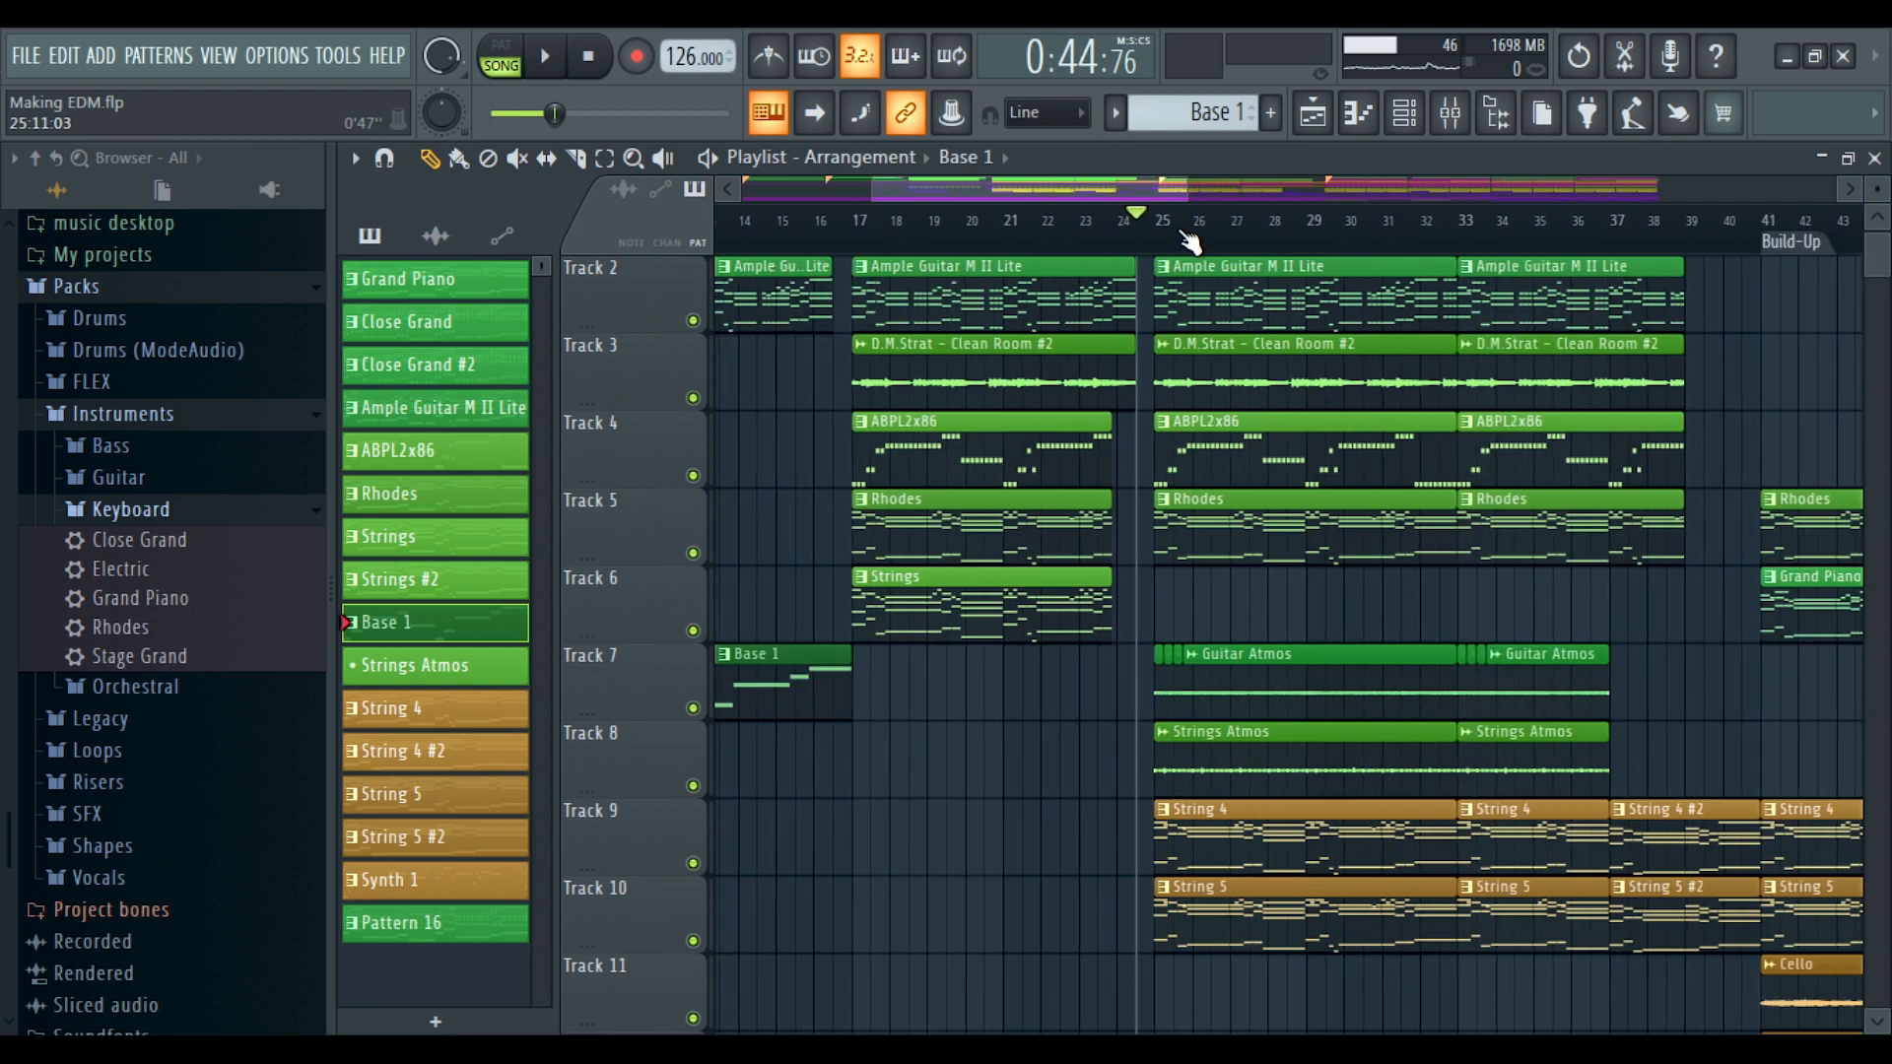
Play briefly into bar 25, stop, and examine the atmosphere and string clips around that point on the lower tracks
{"action": "key", "text": "space"}
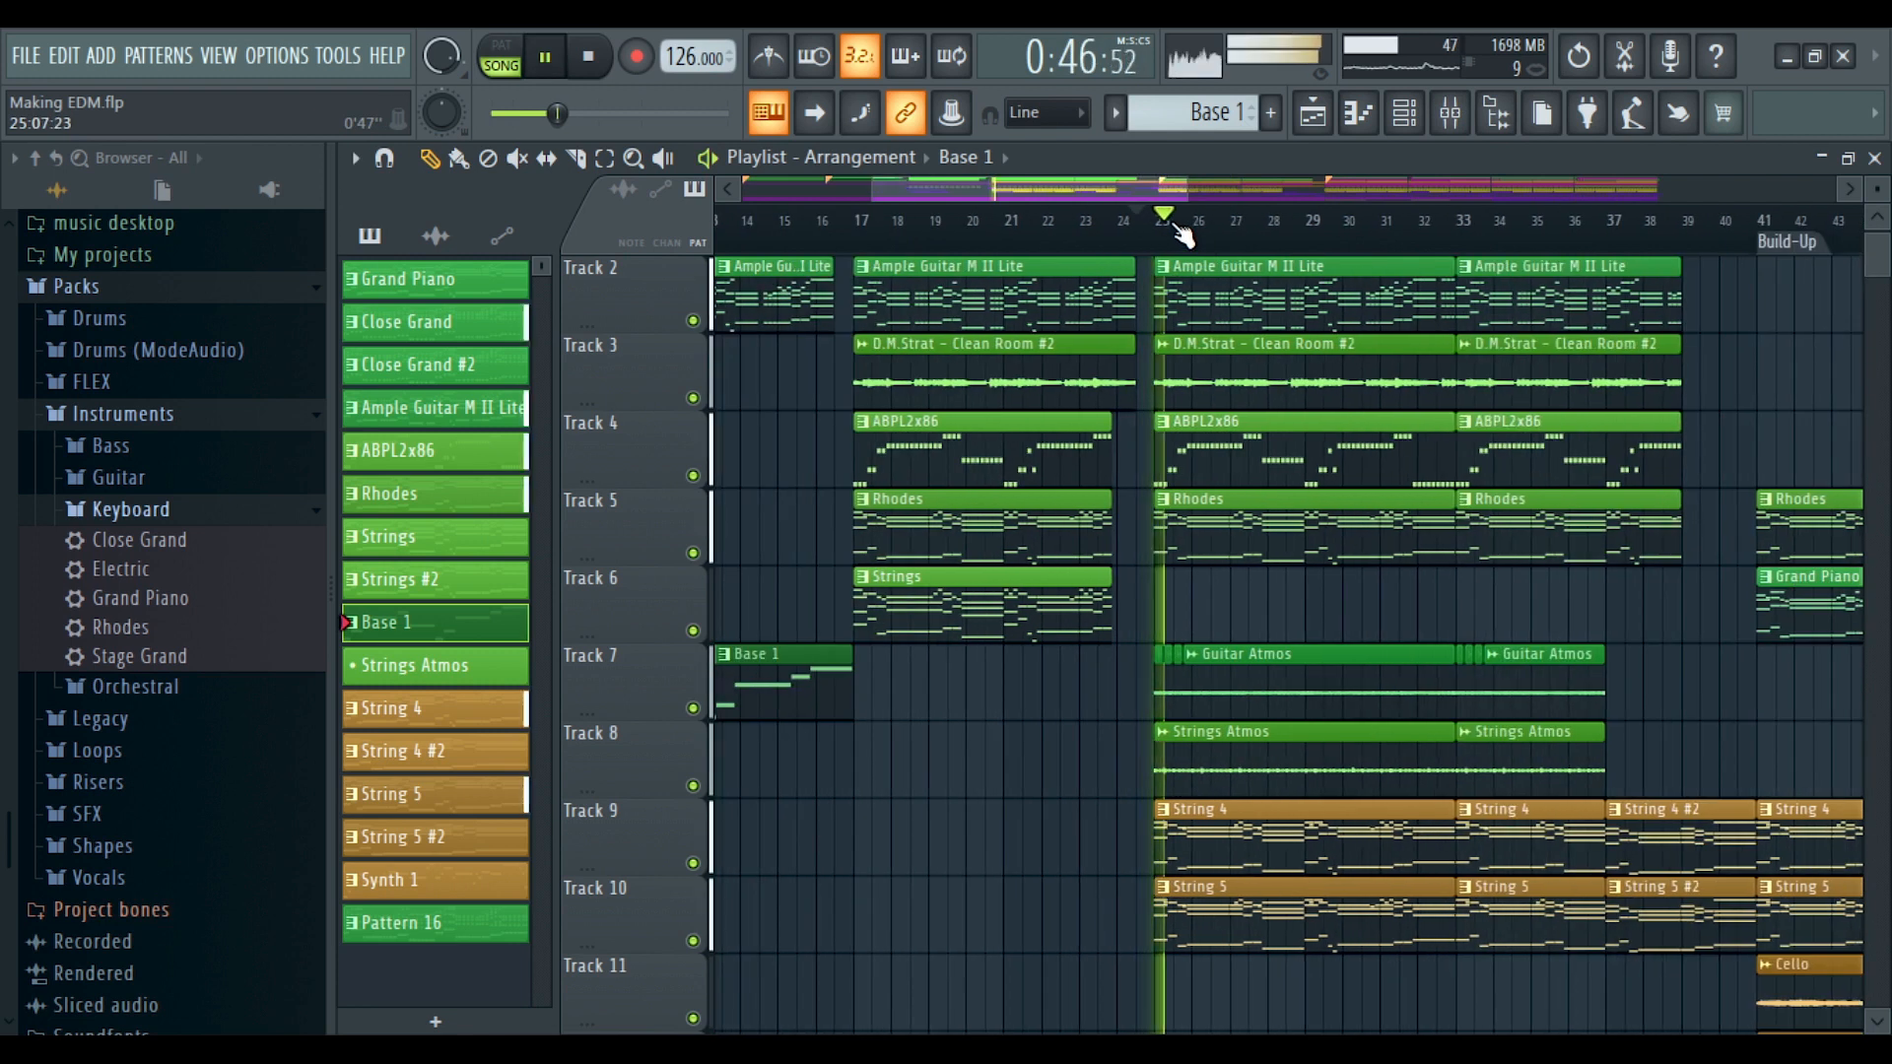
{"action": "key", "text": "space"}
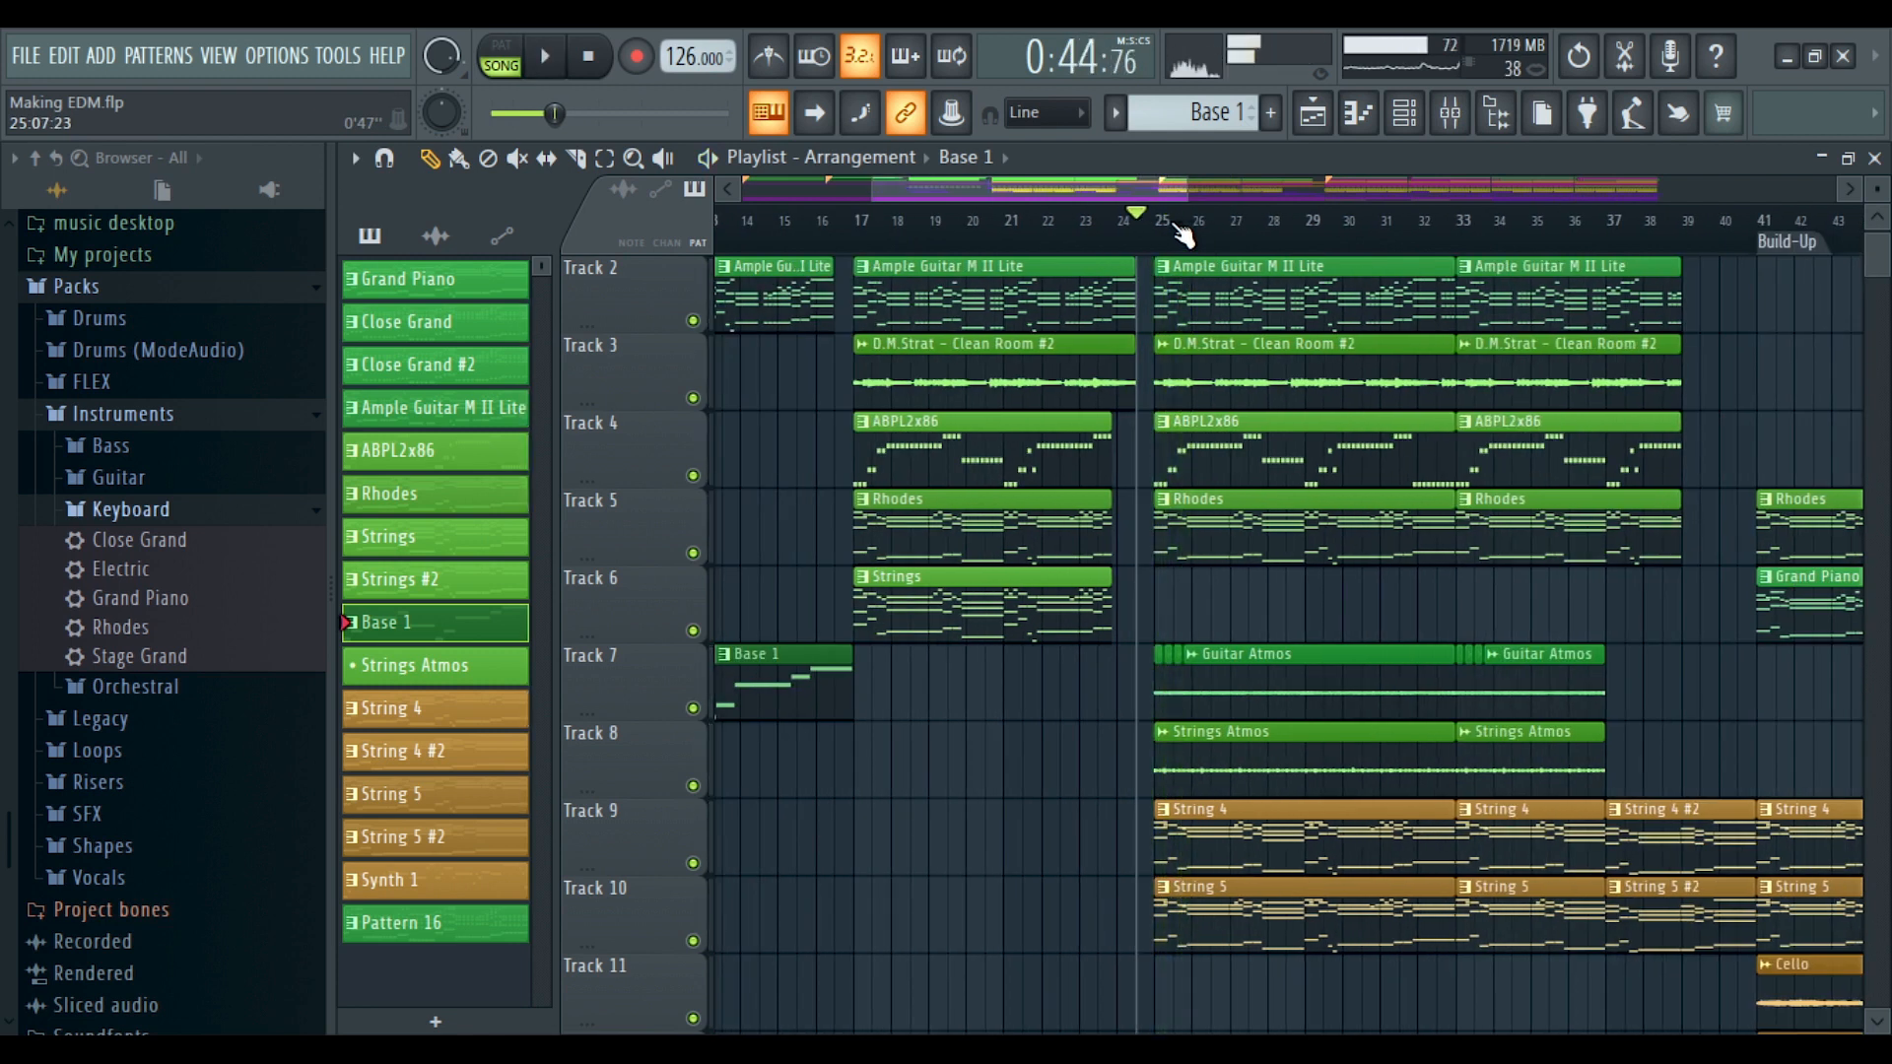
{"action": "scroll", "coordinate": [1190, 274], "scroll_direction": "down", "scroll_amount": 4}
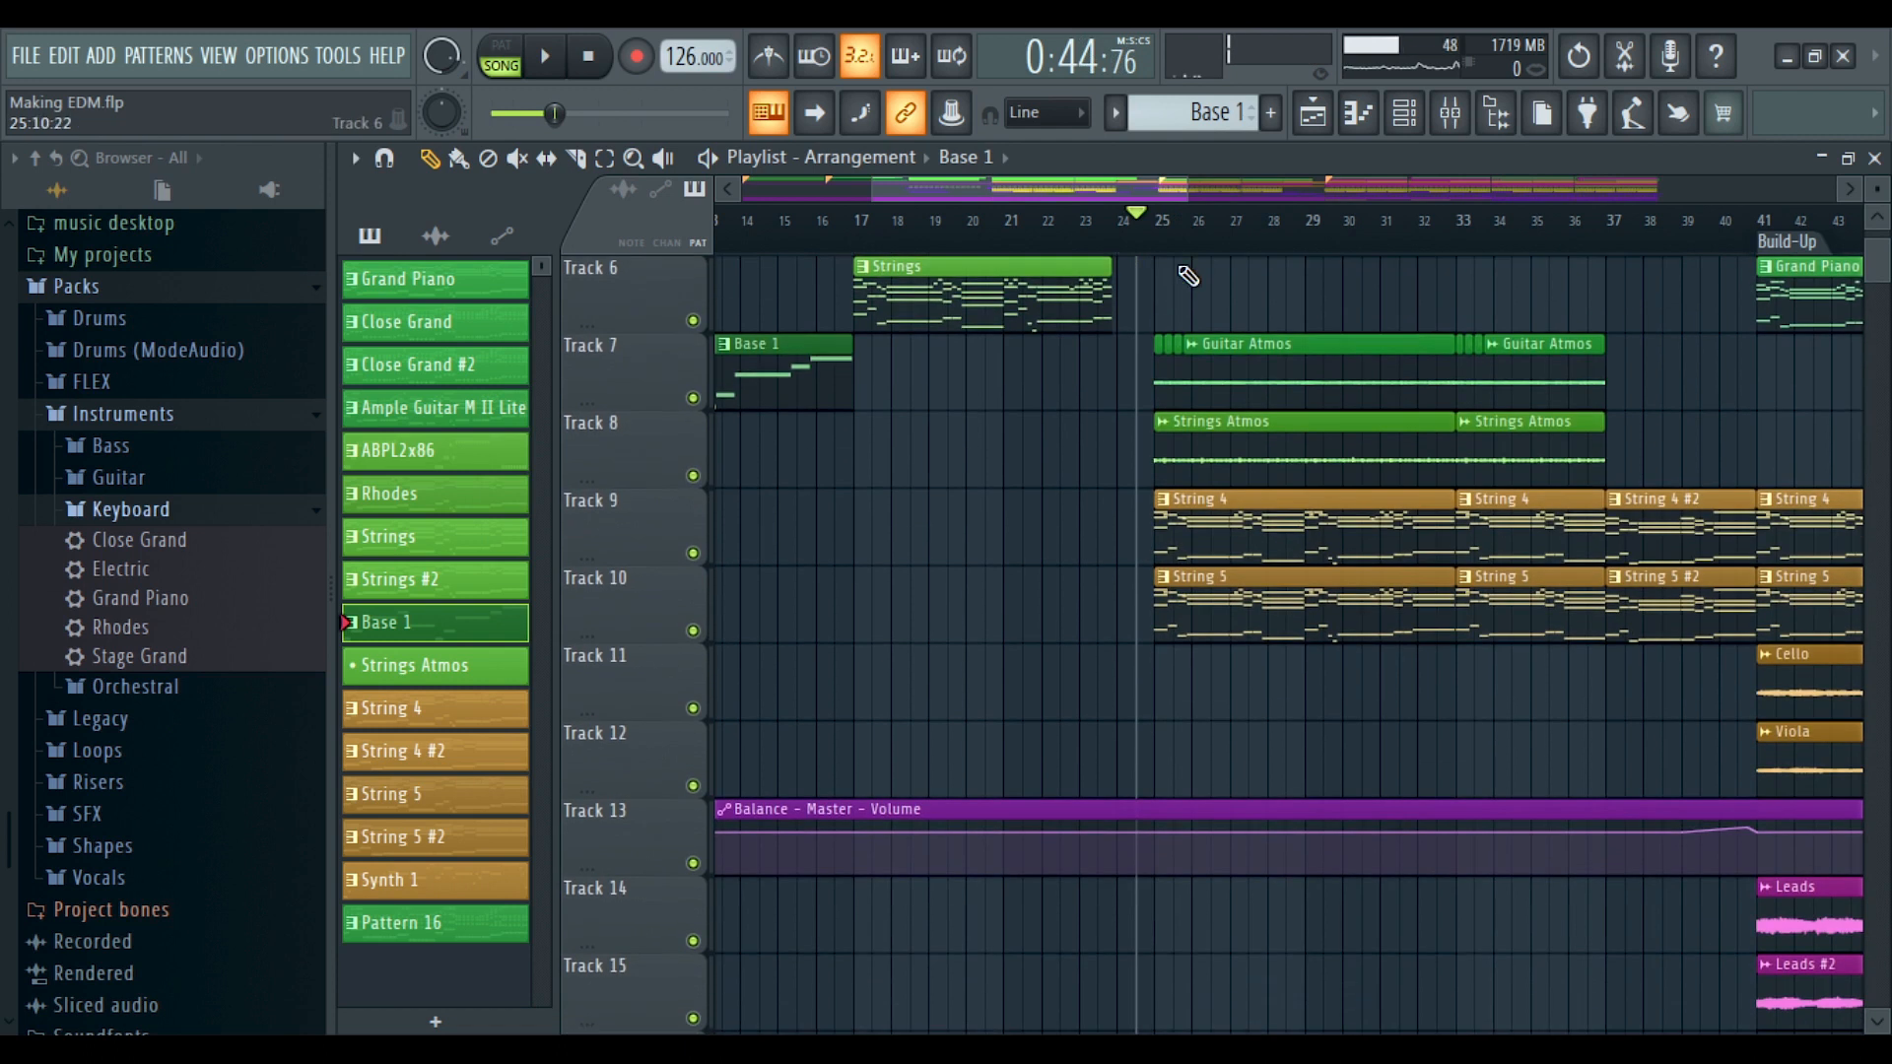
{"action": "scroll", "coordinate": [1209, 240], "scroll_direction": "up", "scroll_amount": 4}
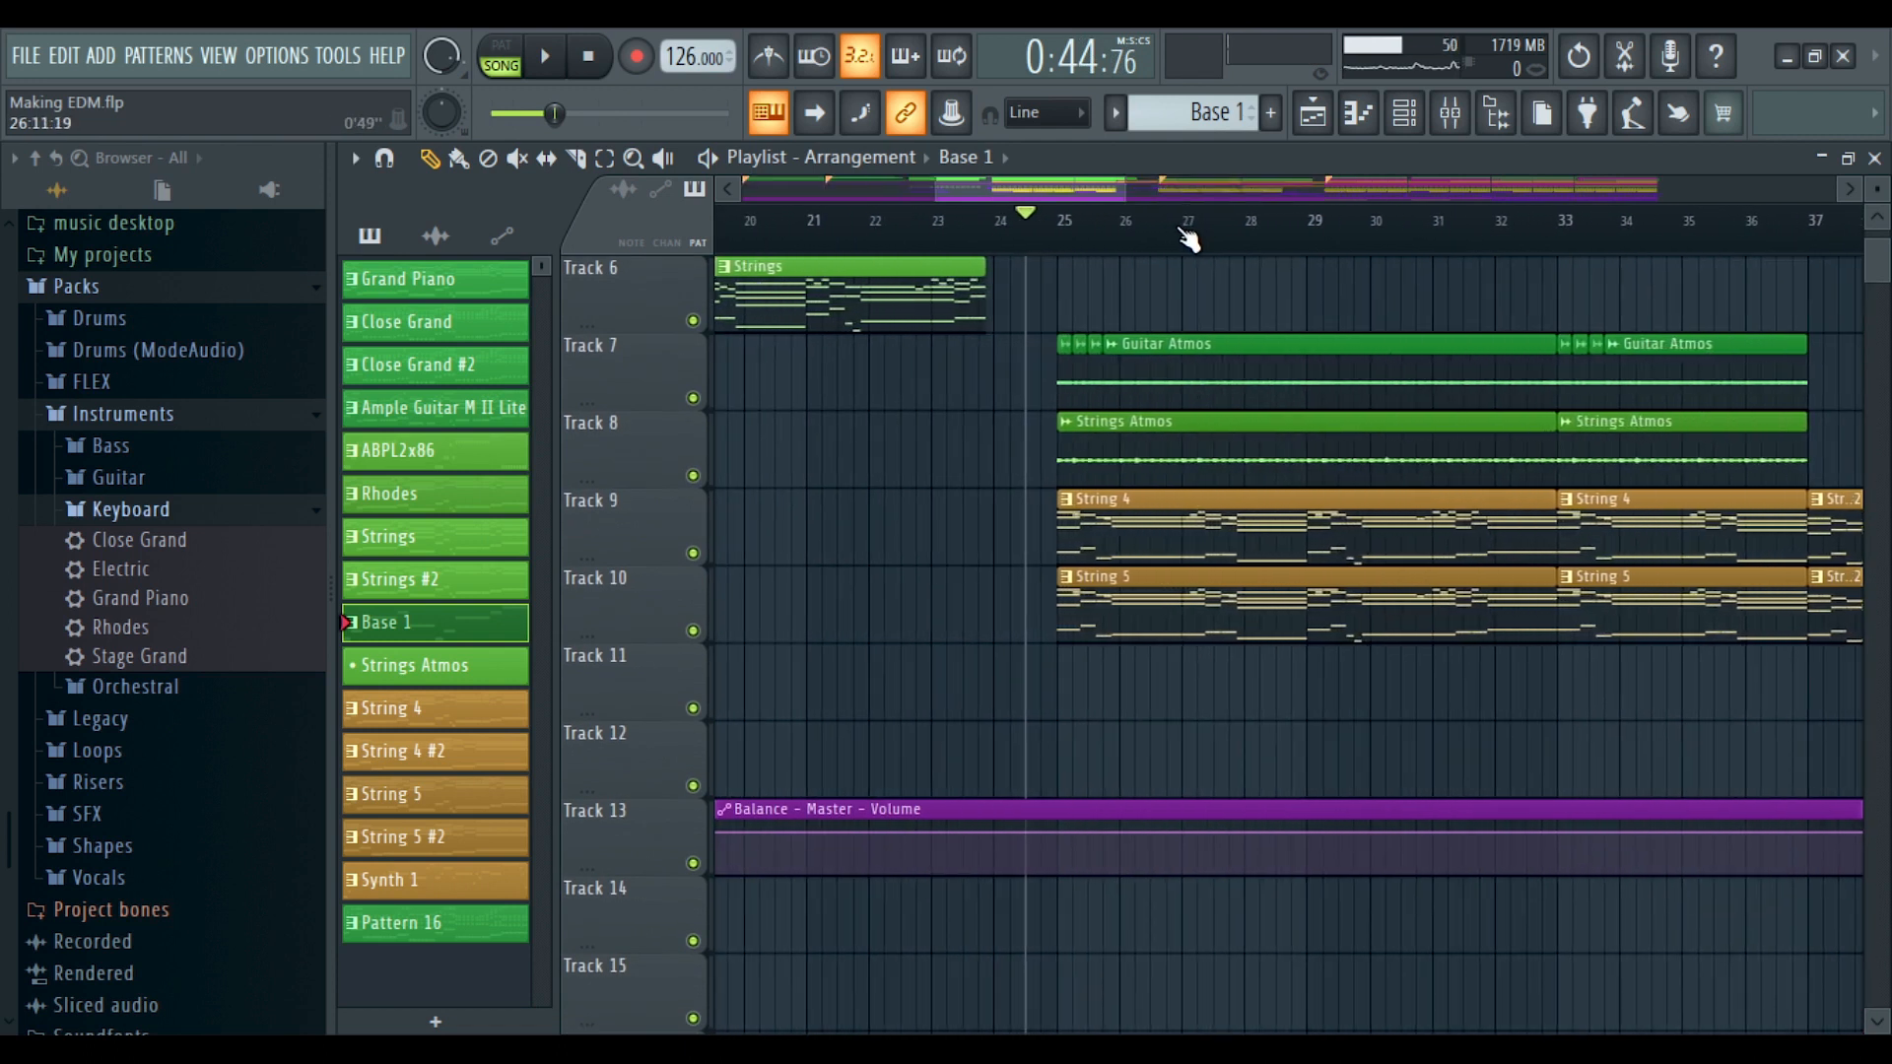
{"action": "scroll", "coordinate": [1183, 239], "scroll_direction": "down", "scroll_amount": 5}
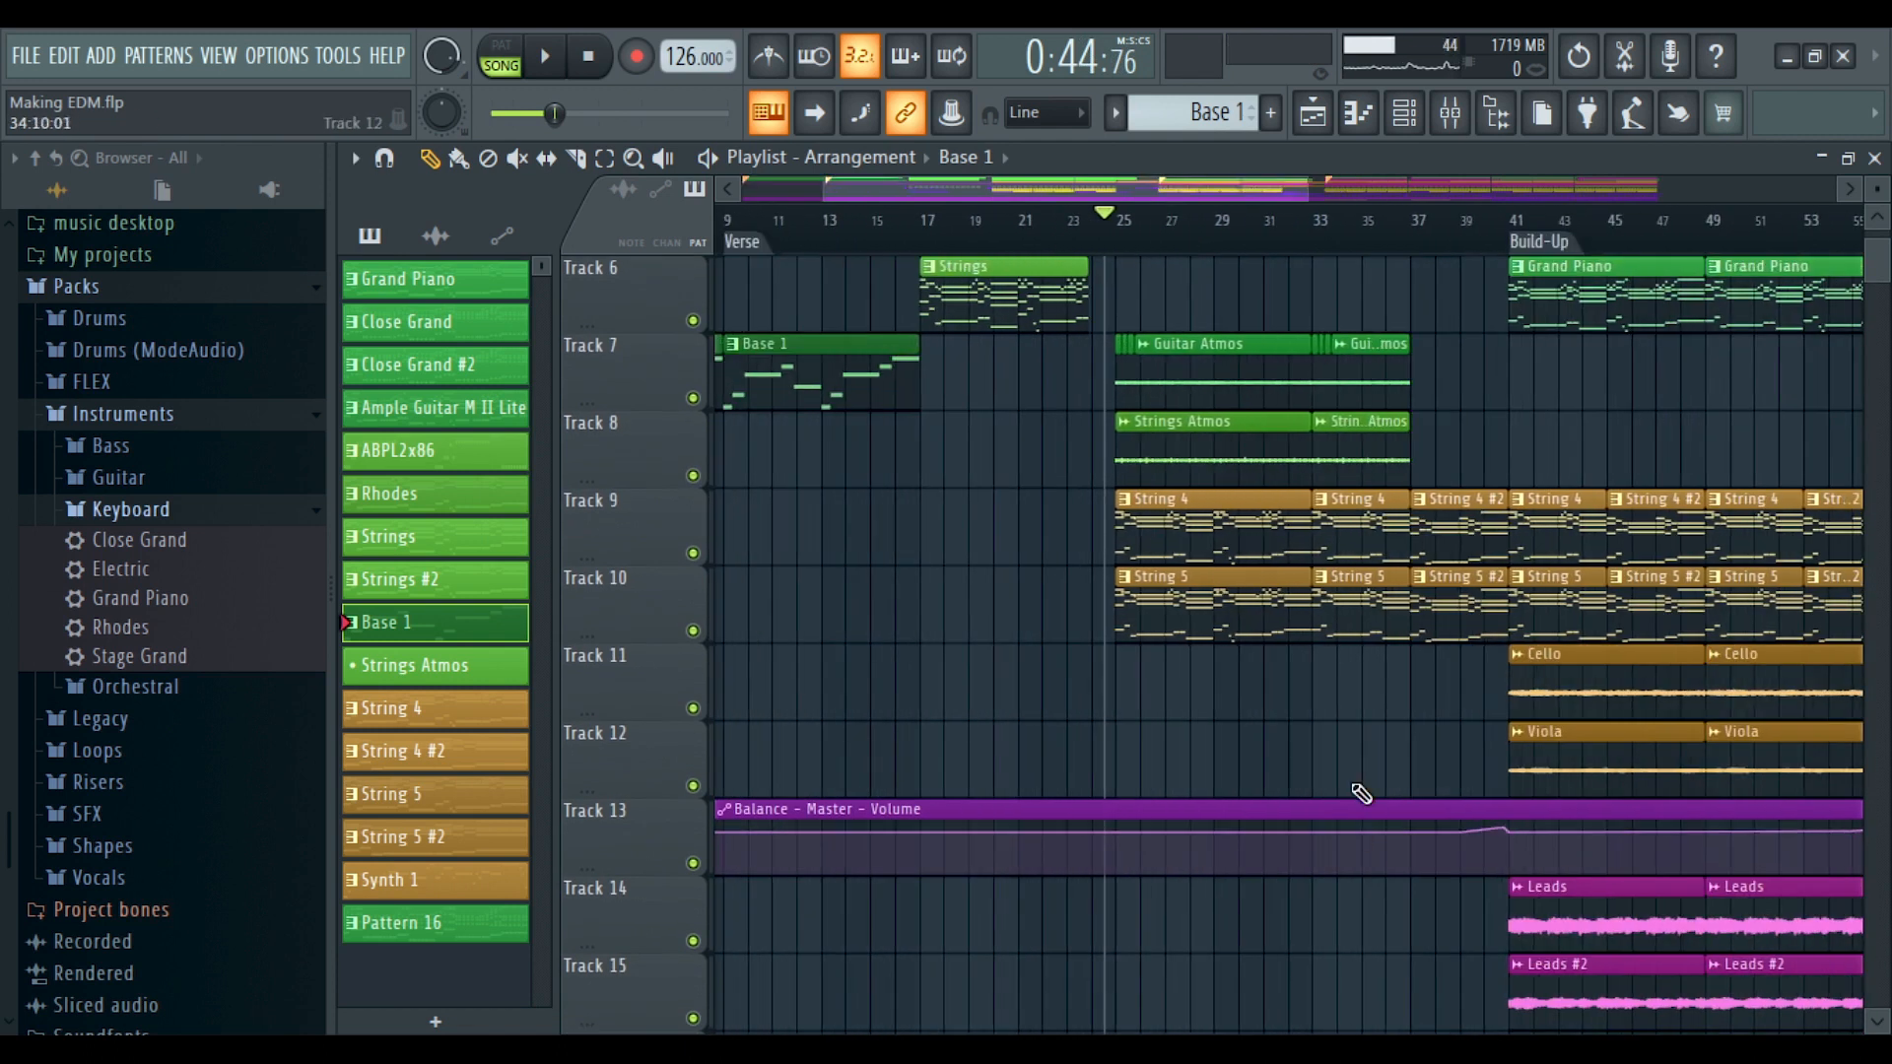
{"action": "scroll", "coordinate": [964, 253], "scroll_direction": "up", "scroll_amount": 3}
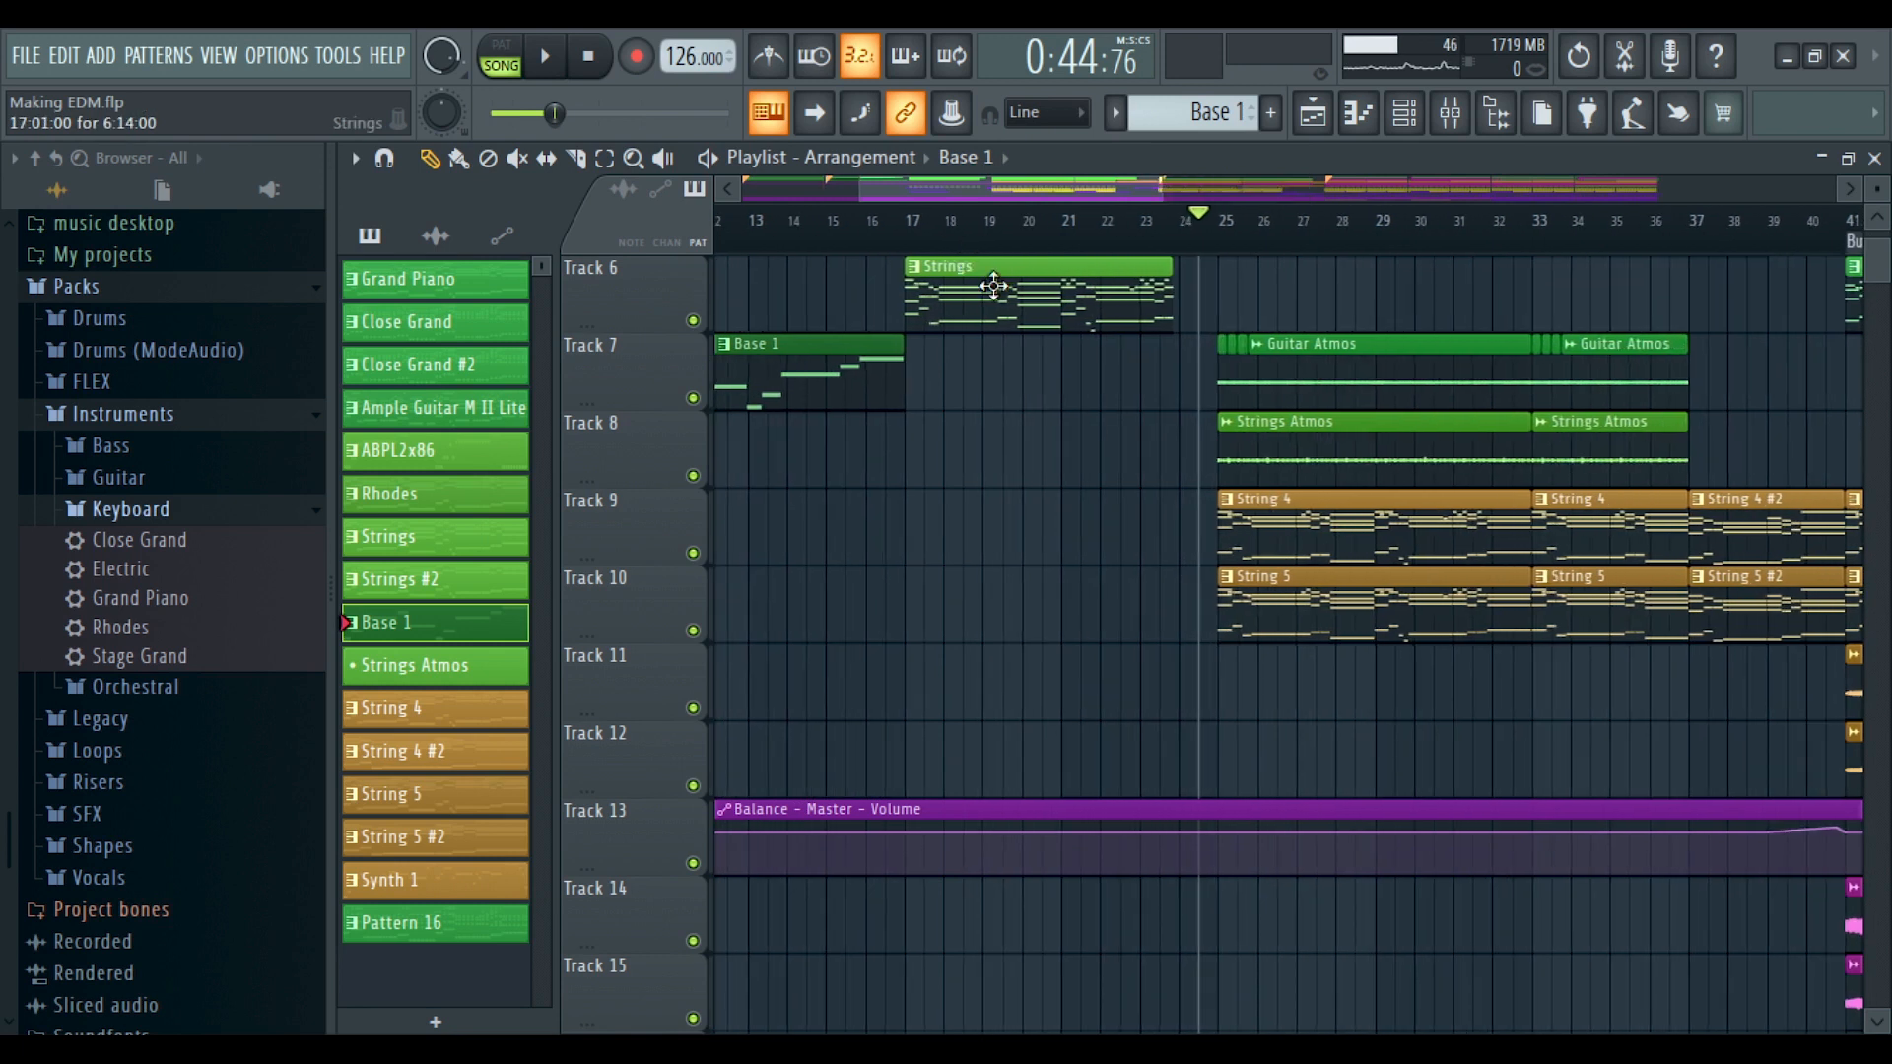
{"action": "scroll", "coordinate": [1317, 259], "scroll_direction": "up", "scroll_amount": 3}
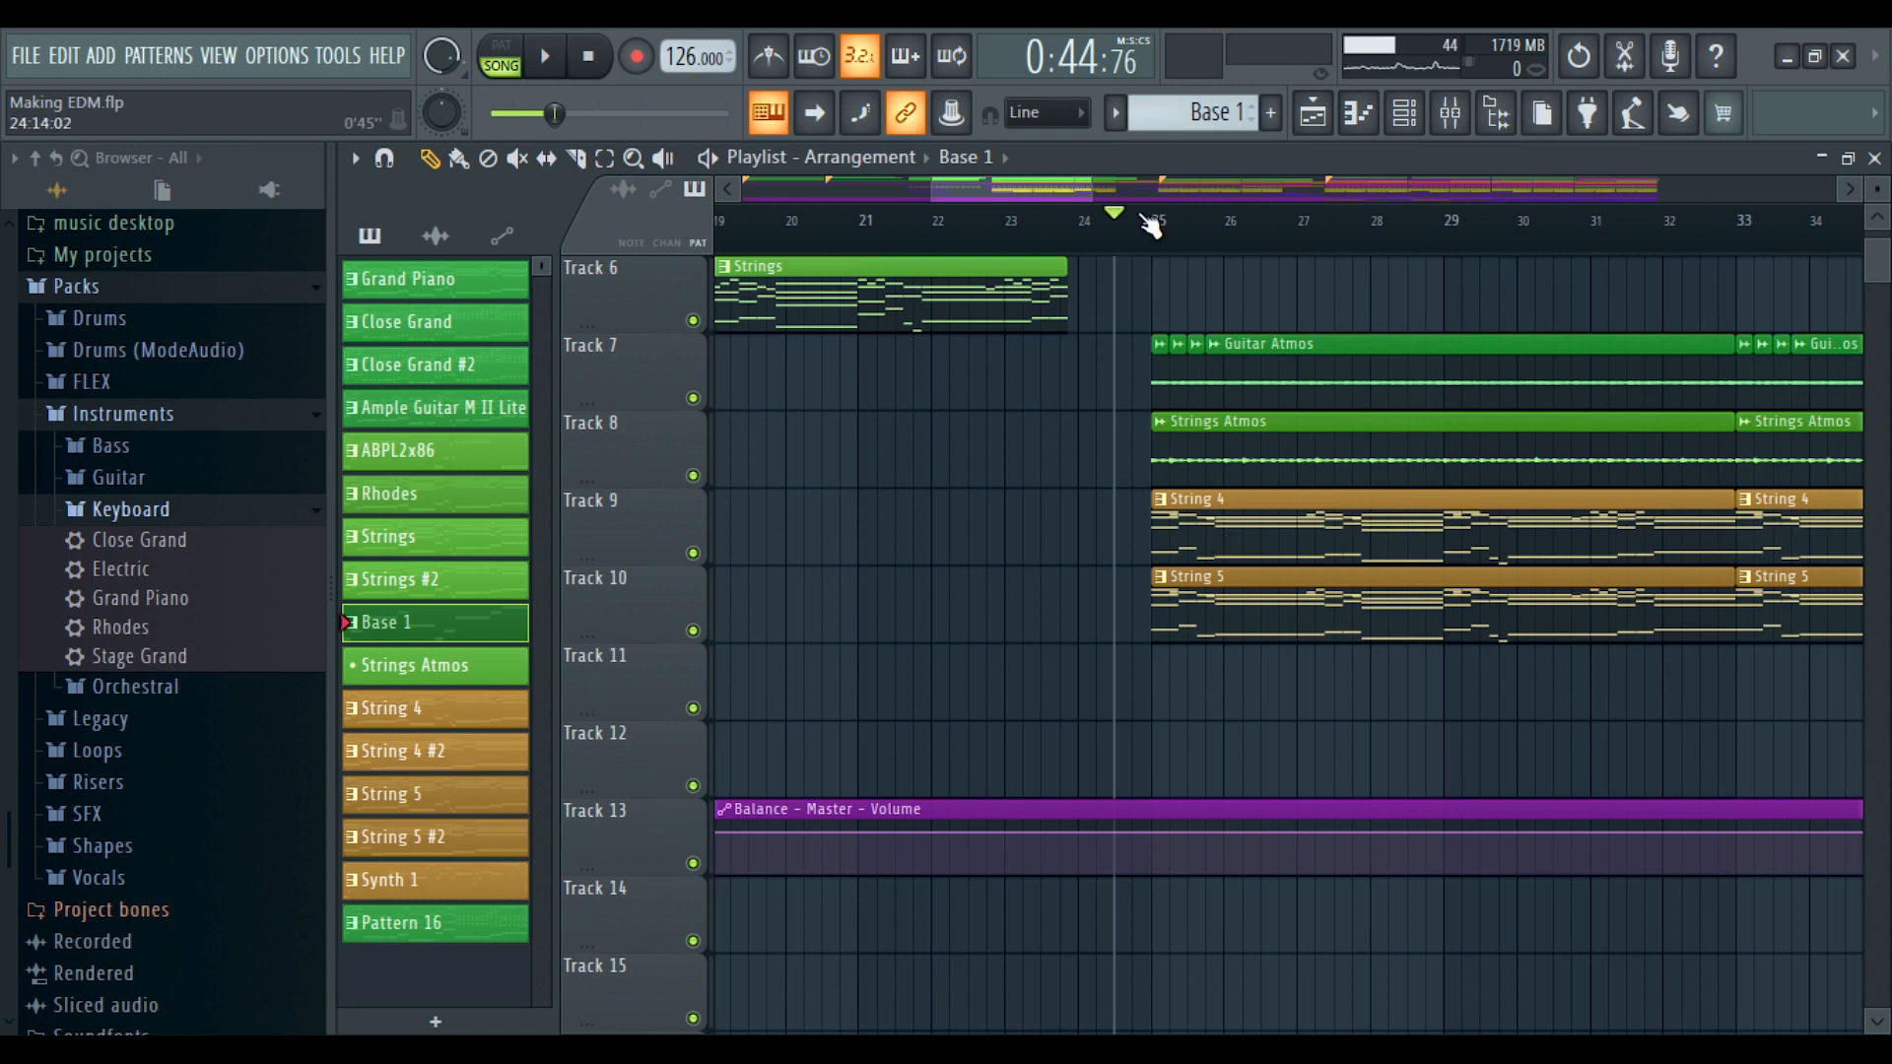
{"action": "scroll", "coordinate": [1127, 225], "scroll_direction": "down", "scroll_amount": 3}
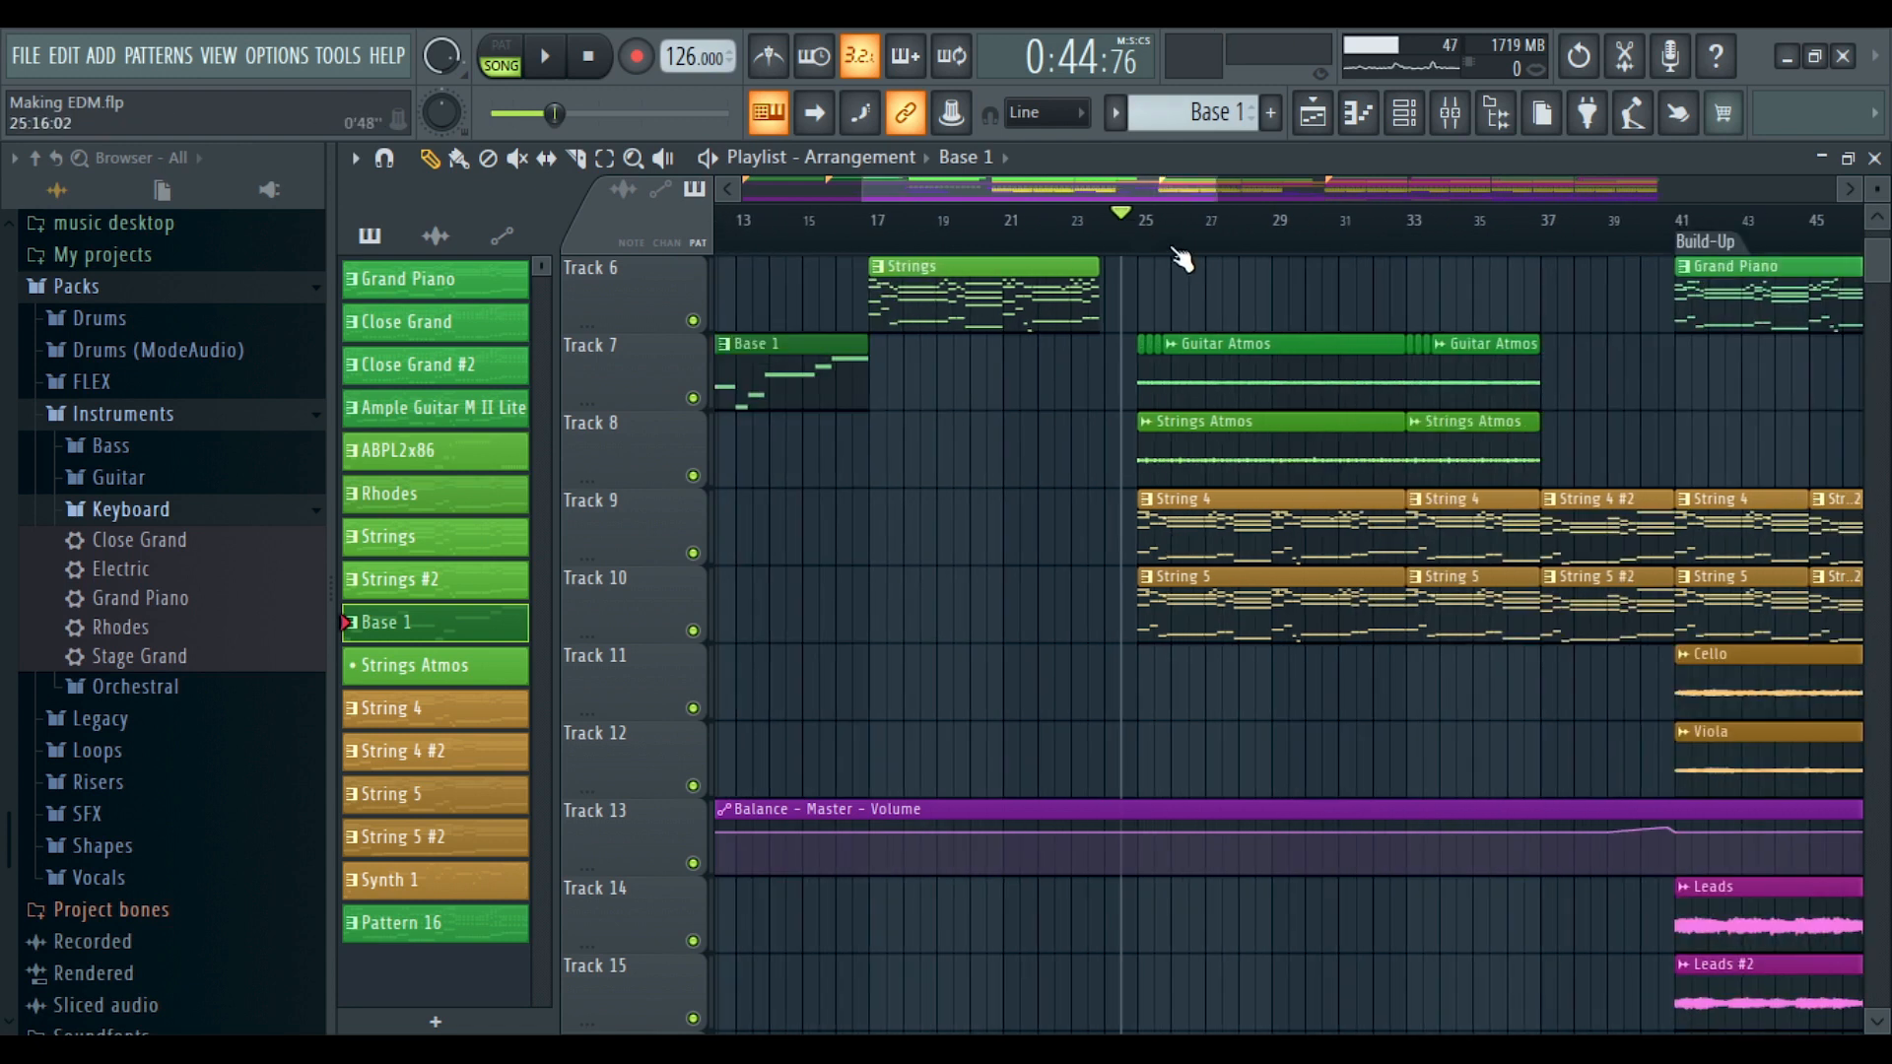
{"action": "scroll", "coordinate": [1184, 258], "scroll_direction": "up", "scroll_amount": 4}
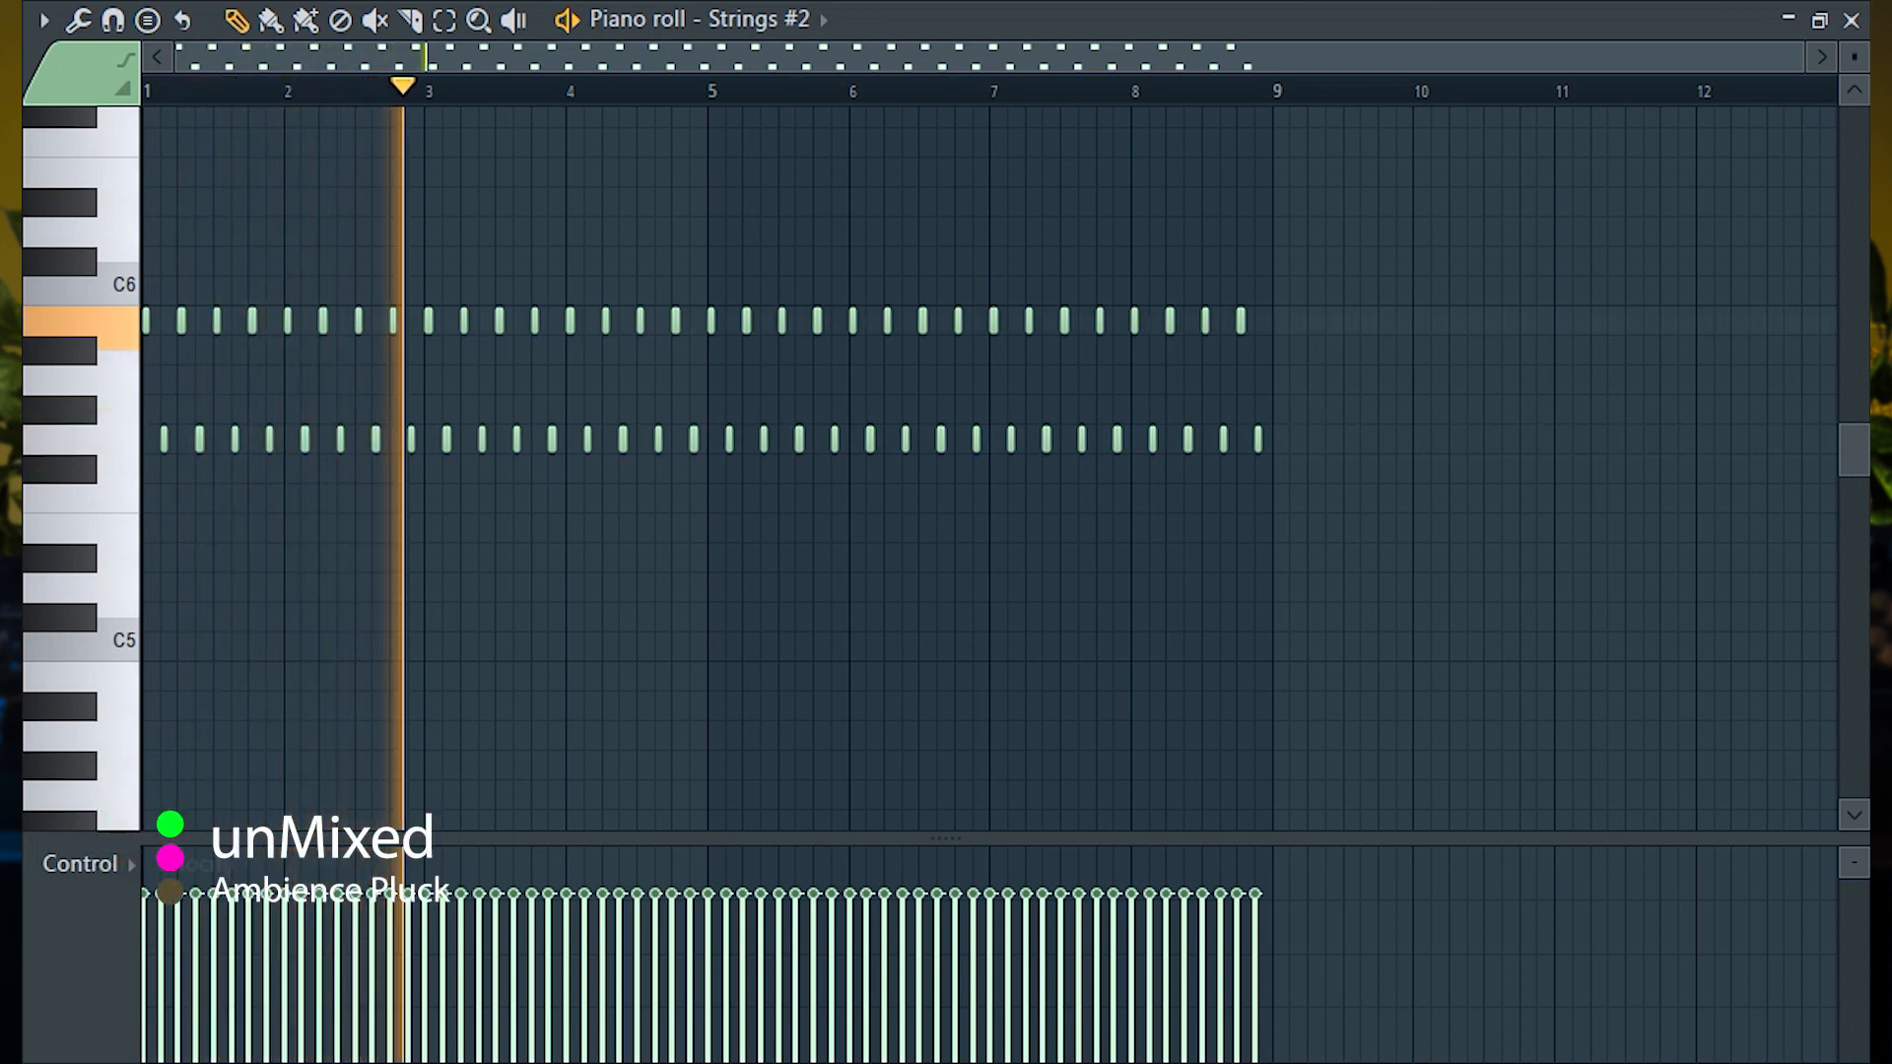
Stop playback and look over the soloed Guitar Atmos and Strings Atmos tracks from bar 25
{"action": "key", "text": "space"}
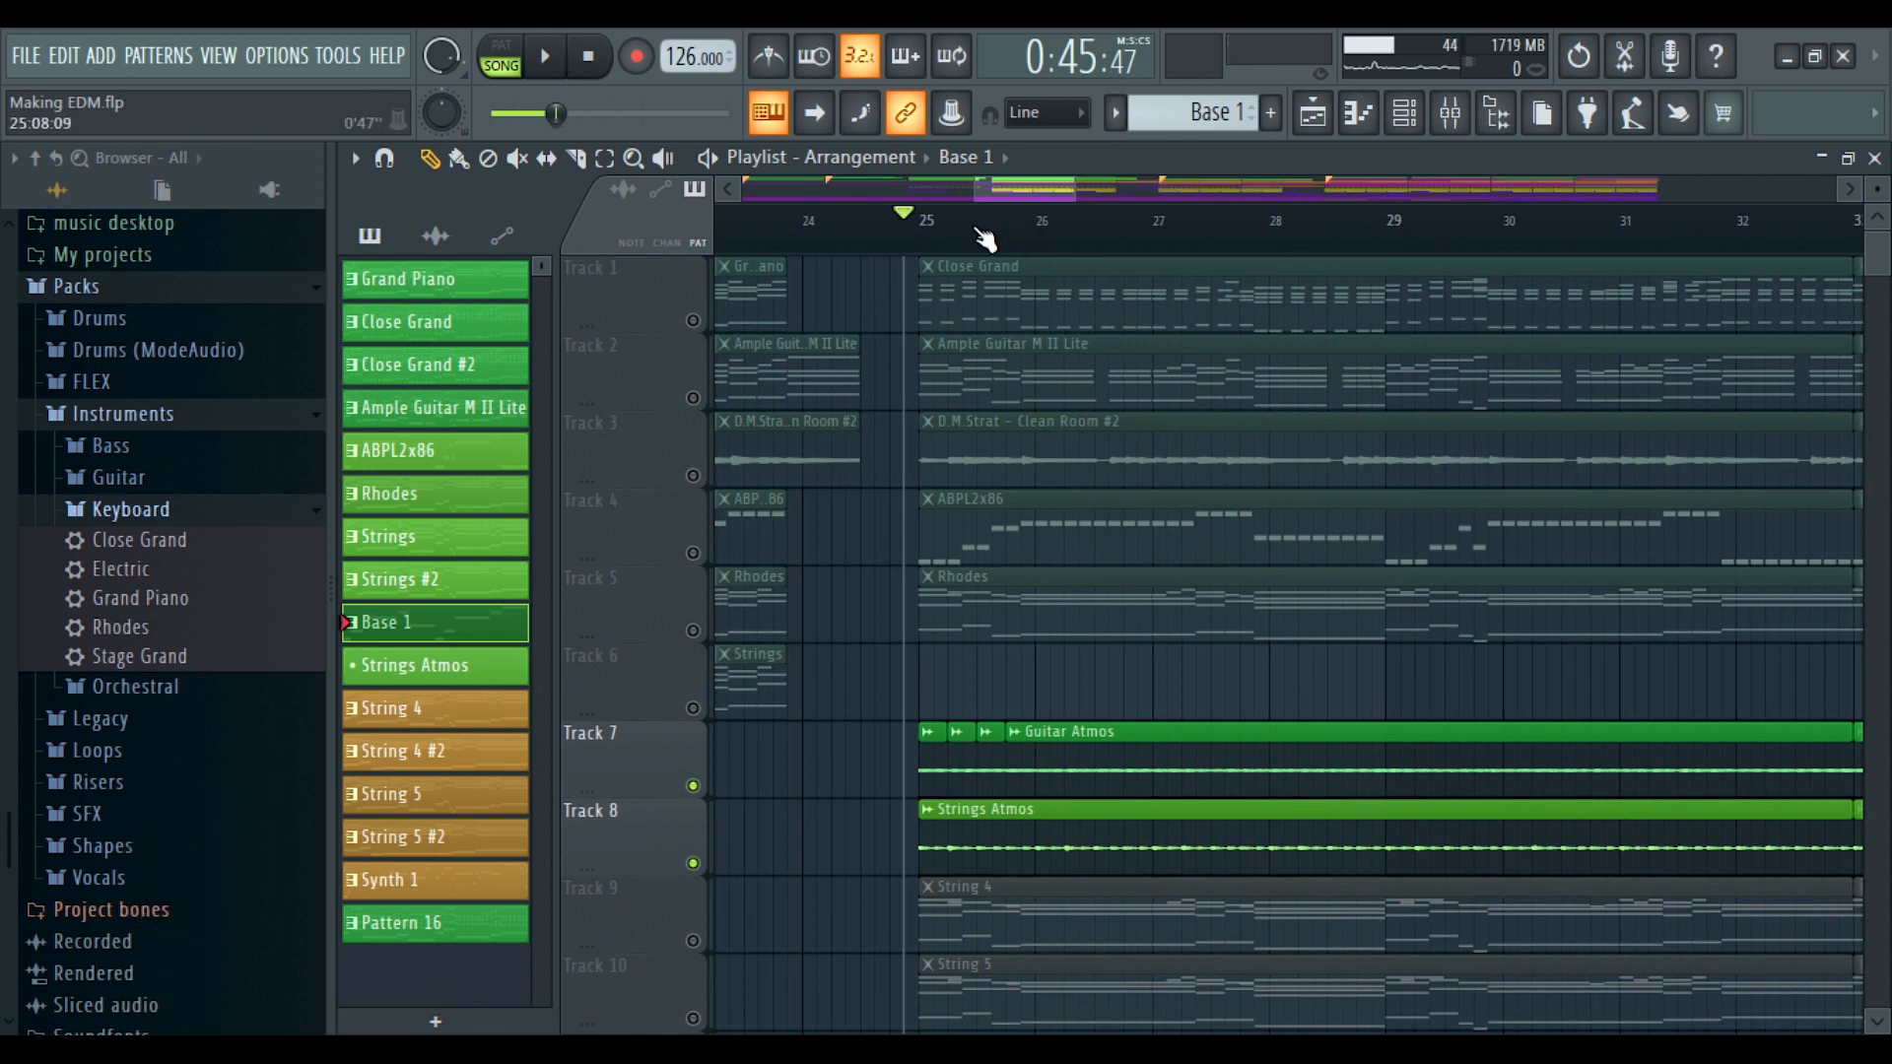
{"action": "scroll", "coordinate": [981, 219], "scroll_direction": "down", "scroll_amount": 3}
{"action": "scroll", "coordinate": [1114, 499], "scroll_direction": "down", "scroll_amount": 6}
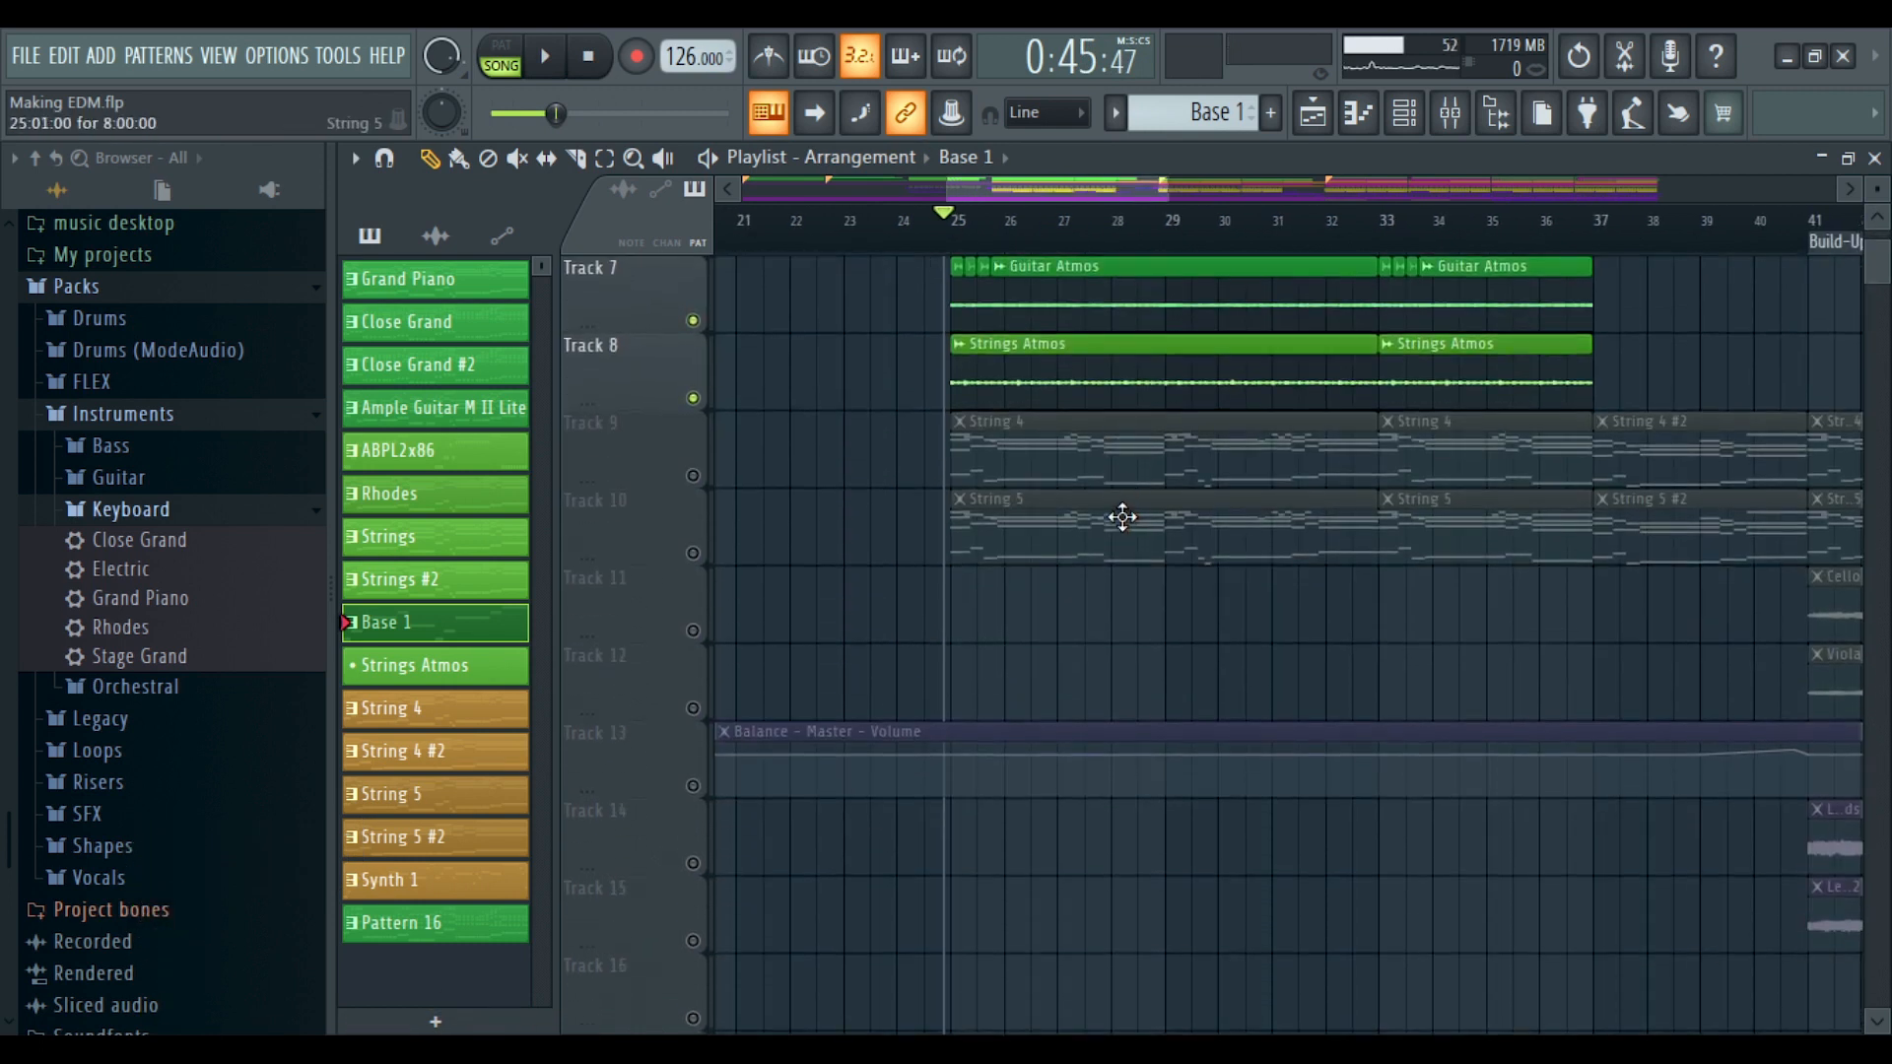
{"action": "scroll", "coordinate": [1122, 517], "scroll_direction": "up", "scroll_amount": 4}
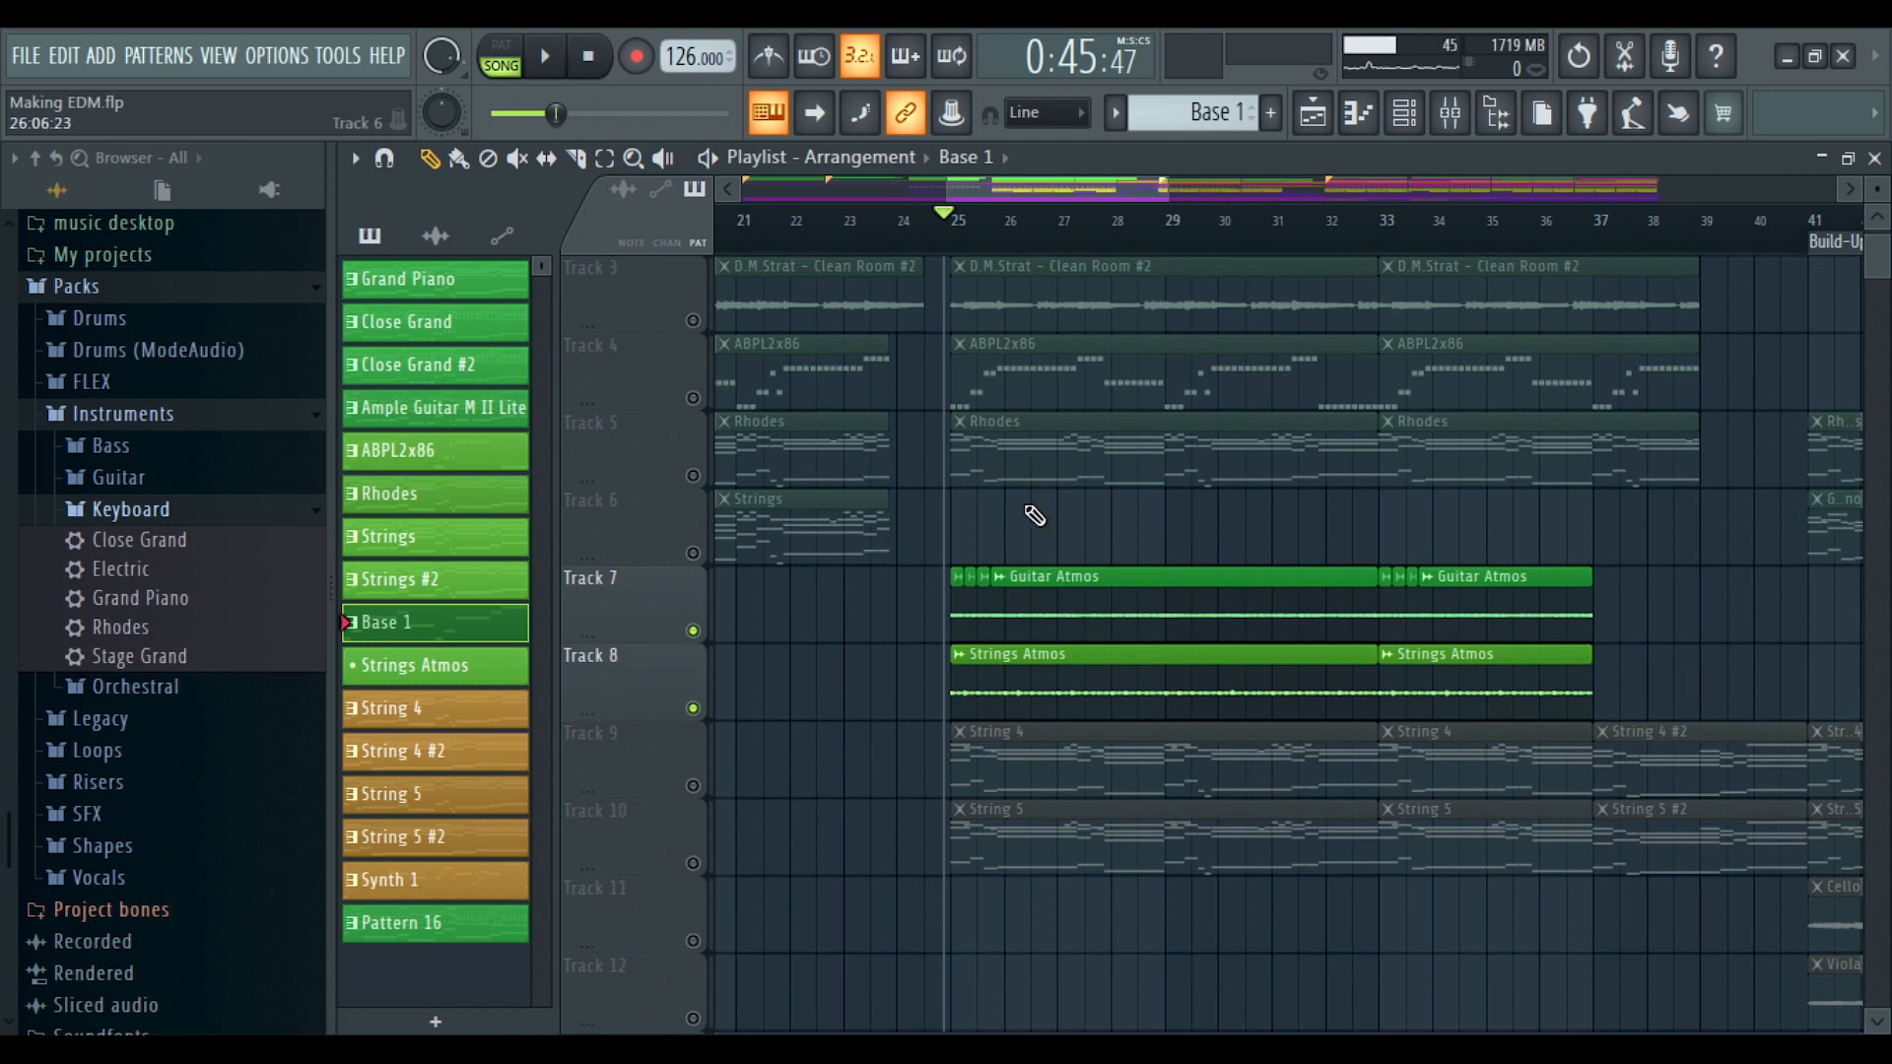
{"action": "scroll", "coordinate": [1034, 515], "scroll_direction": "up", "scroll_amount": 2}
{"action": "scroll", "coordinate": [1000, 219], "scroll_direction": "up", "scroll_amount": 2}
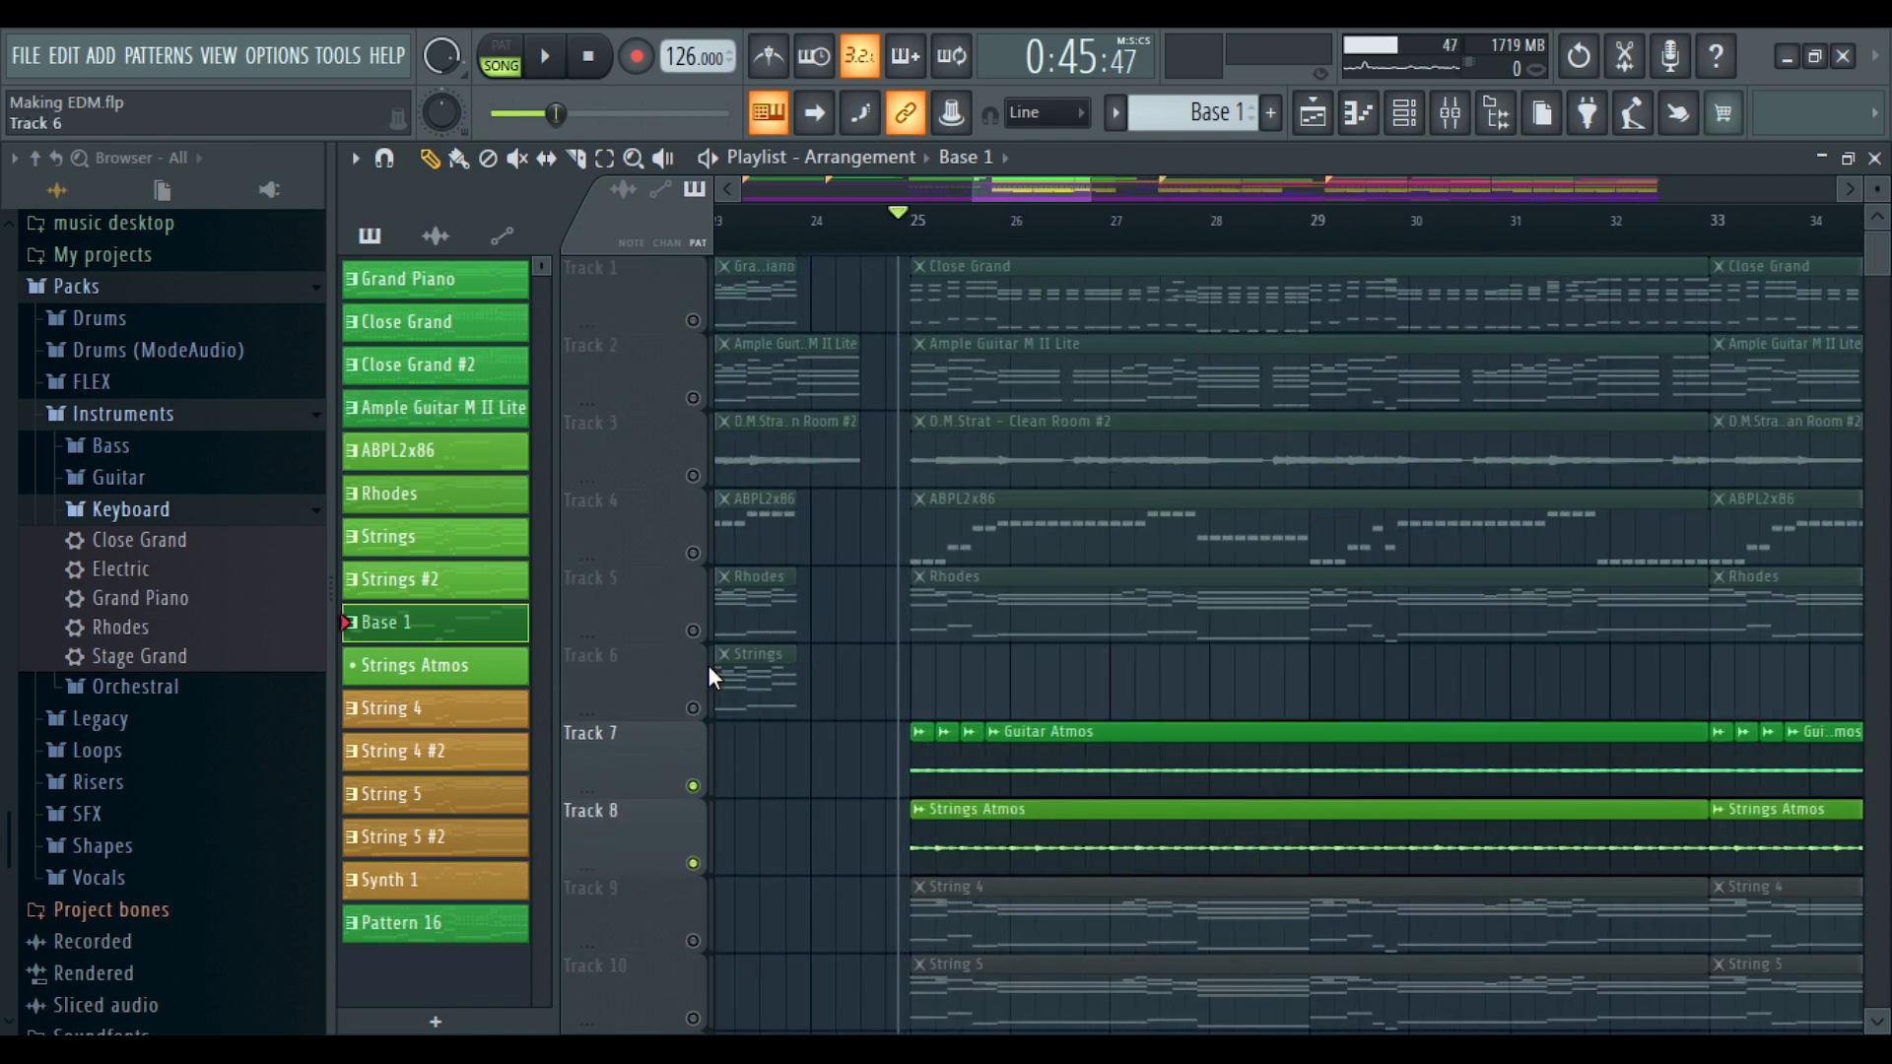
Re-enable the ABPL2x86, Rhodes and string tracks, play briefly from bar 25, and stop
{"action": "left_click", "coordinate": [692, 631]}
{"action": "left_click", "coordinate": [545, 56]}
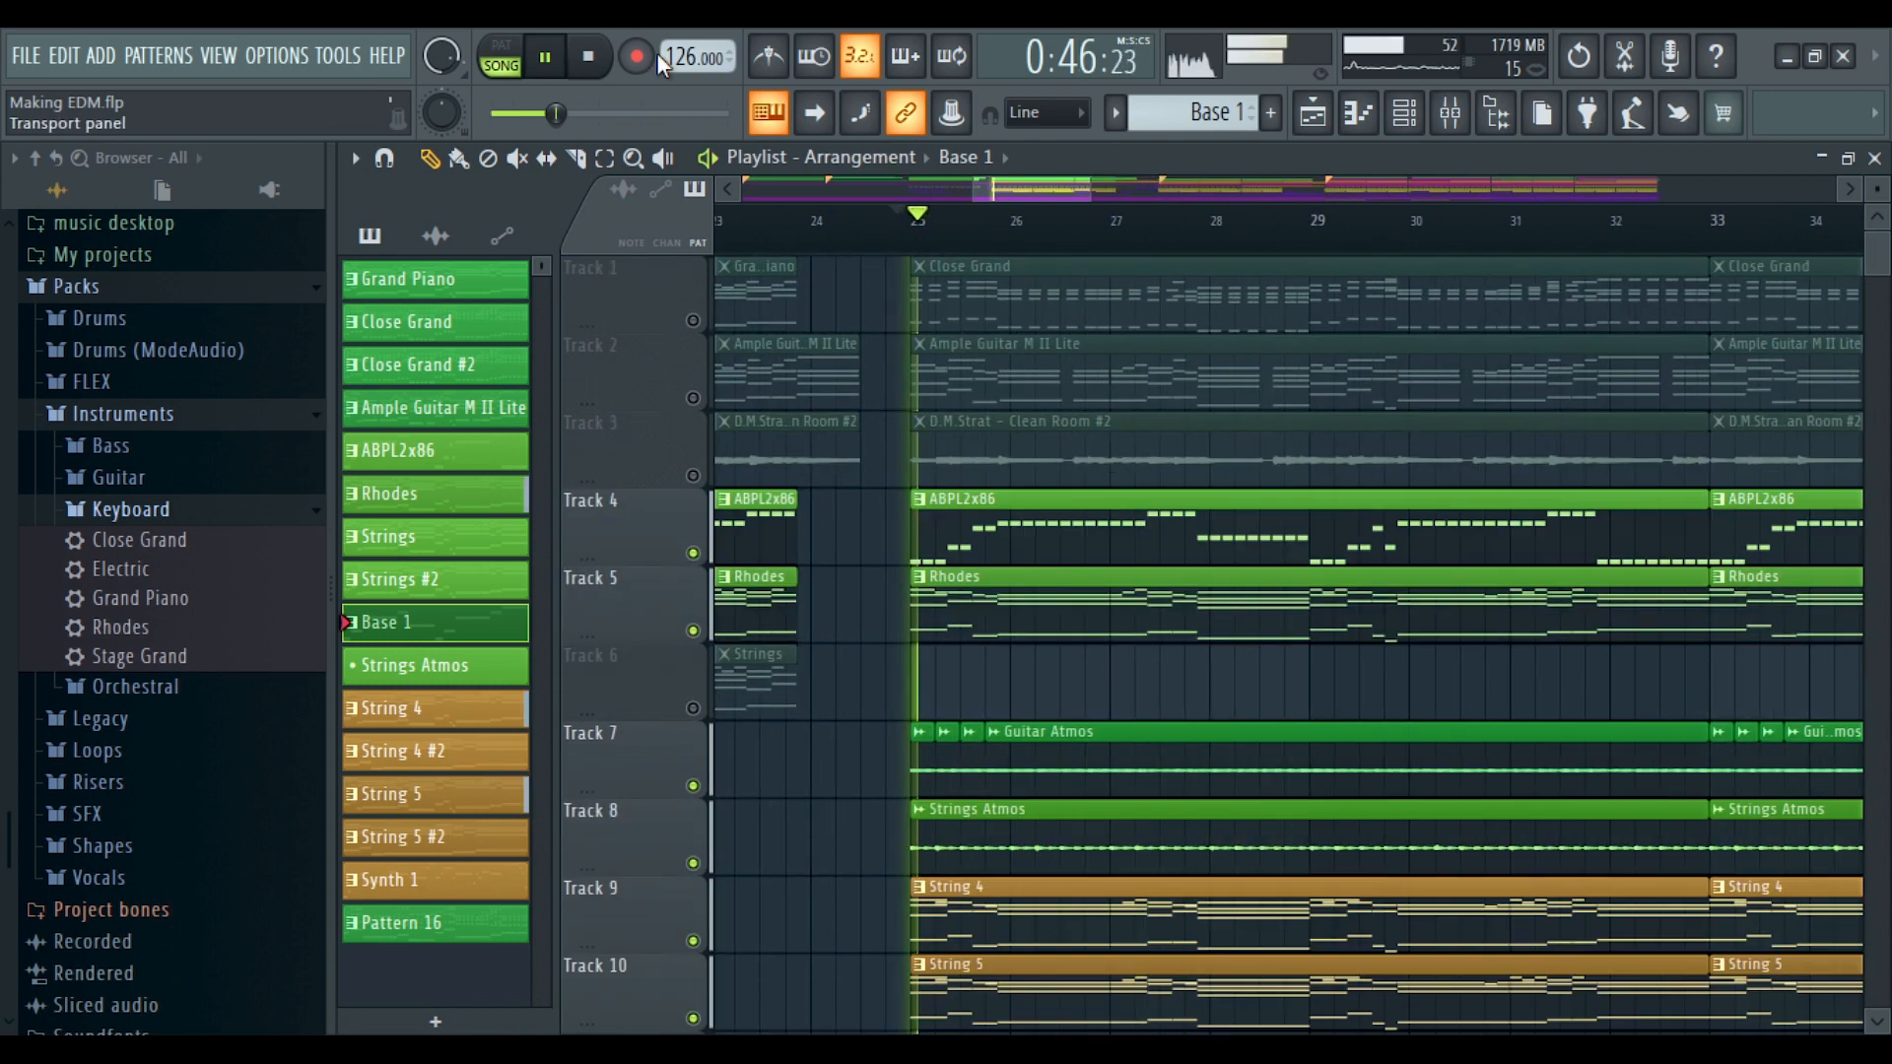
{"action": "left_click", "coordinate": [591, 57]}
Open the ABPL2x86 notes and its Ample Bass P Lite instrument, check the Close Grand channel, and return to the playlist for playback
{"action": "double_click", "coordinate": [1040, 498]}
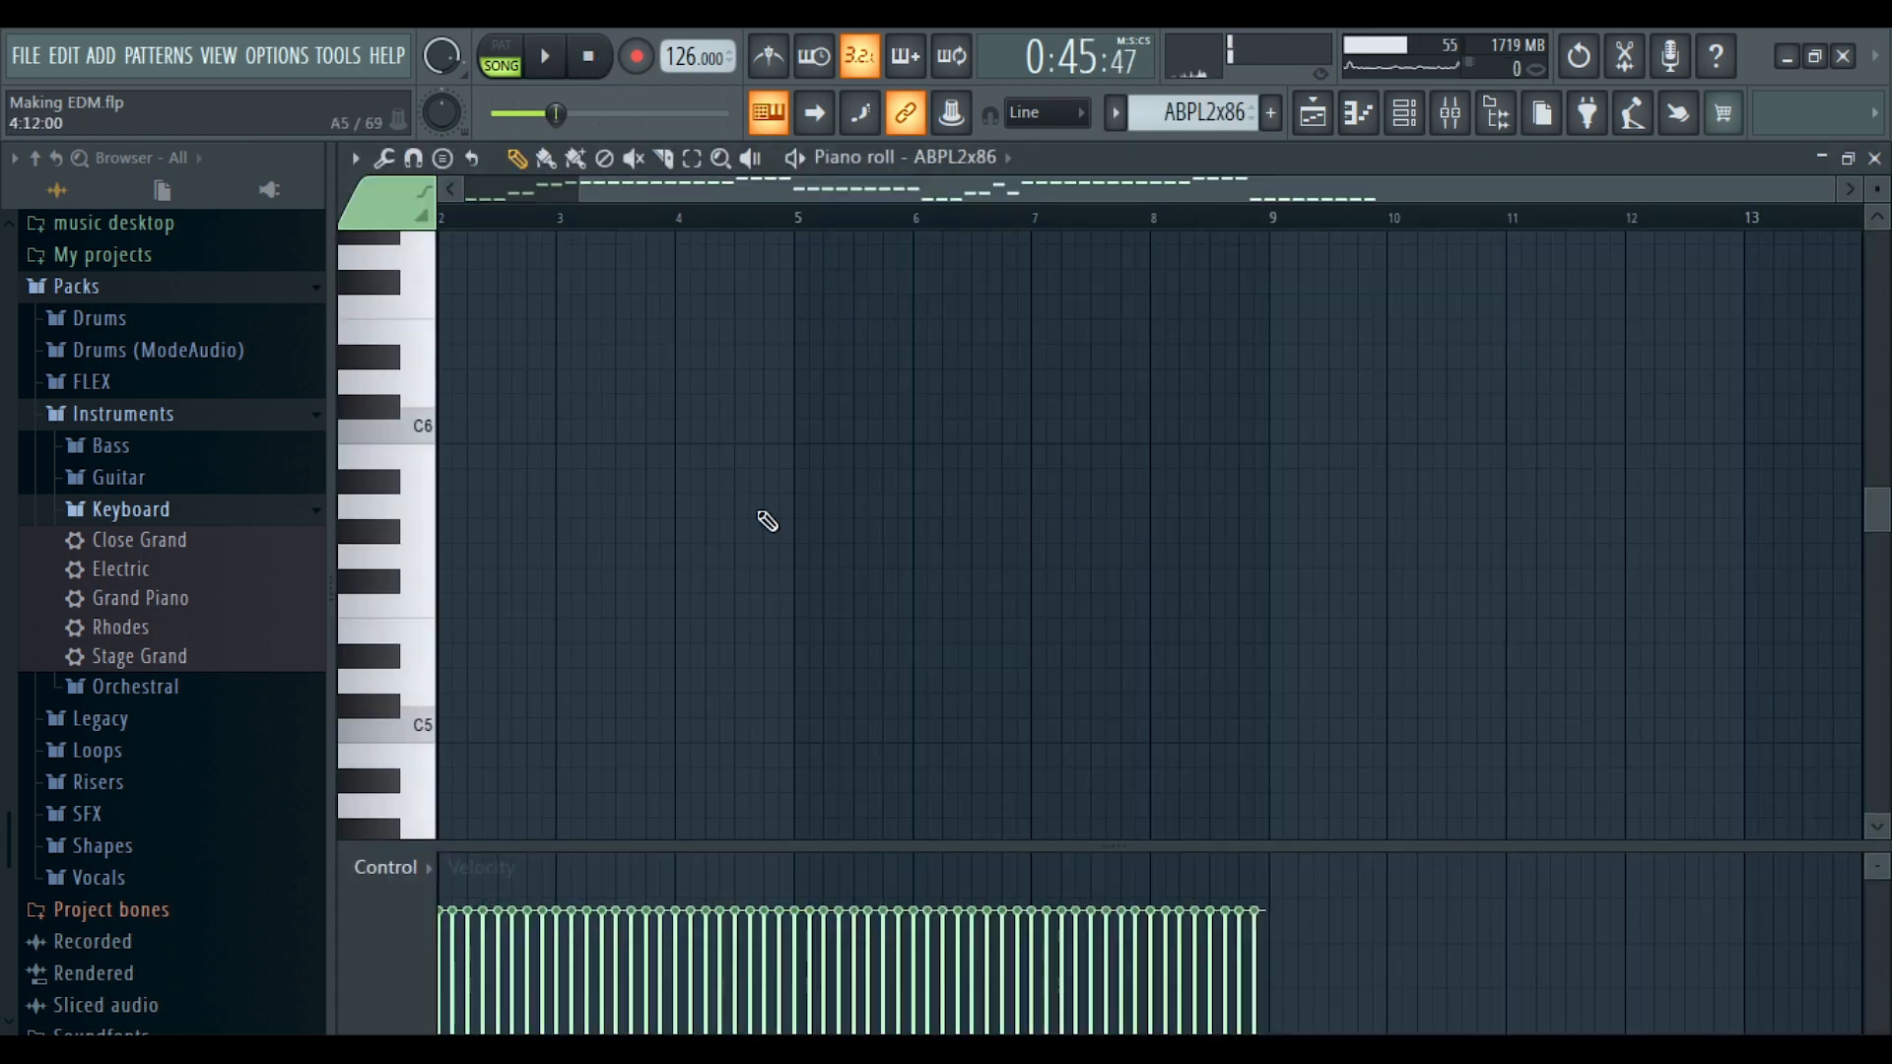
{"action": "left_click", "coordinate": [1405, 113]}
{"action": "left_click", "coordinate": [936, 270]}
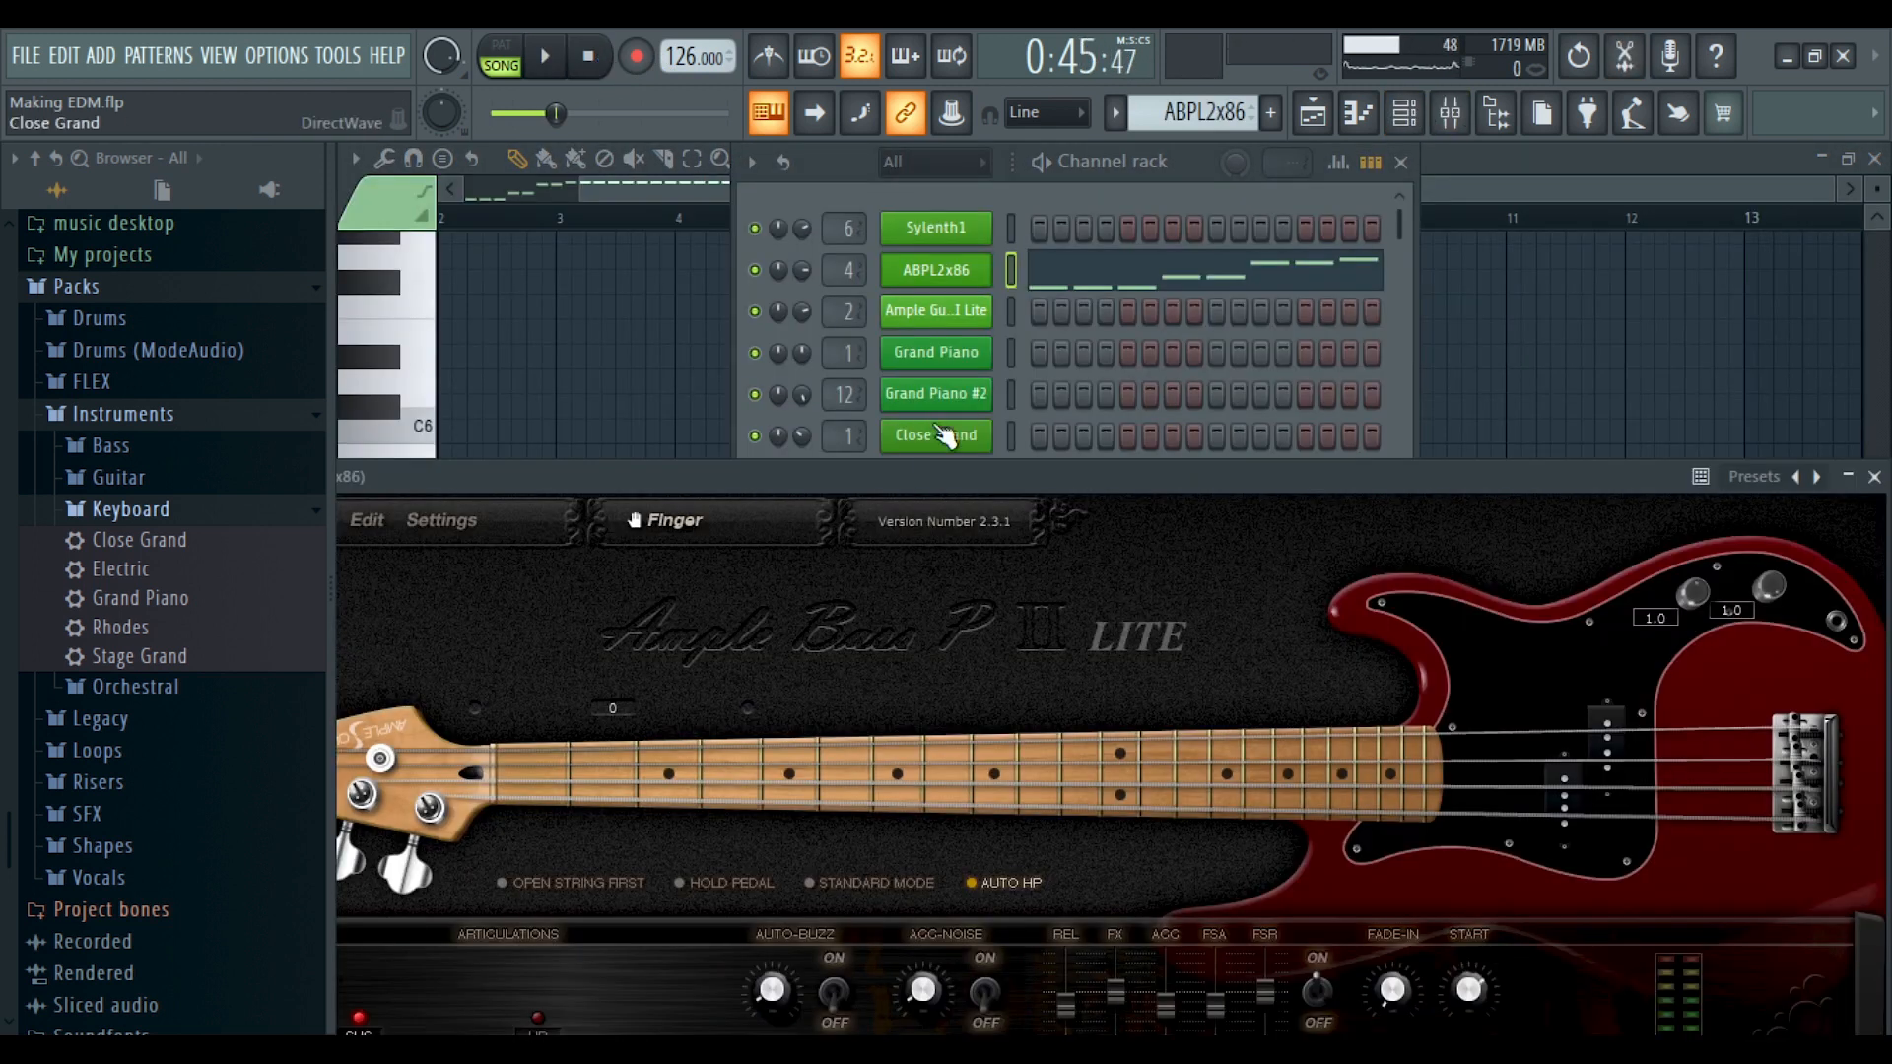
{"action": "left_click_drag", "start_coordinate": [934, 478], "coordinate": [948, 318]}
{"action": "key", "text": "F5"}
{"action": "left_click", "coordinate": [563, 58]}
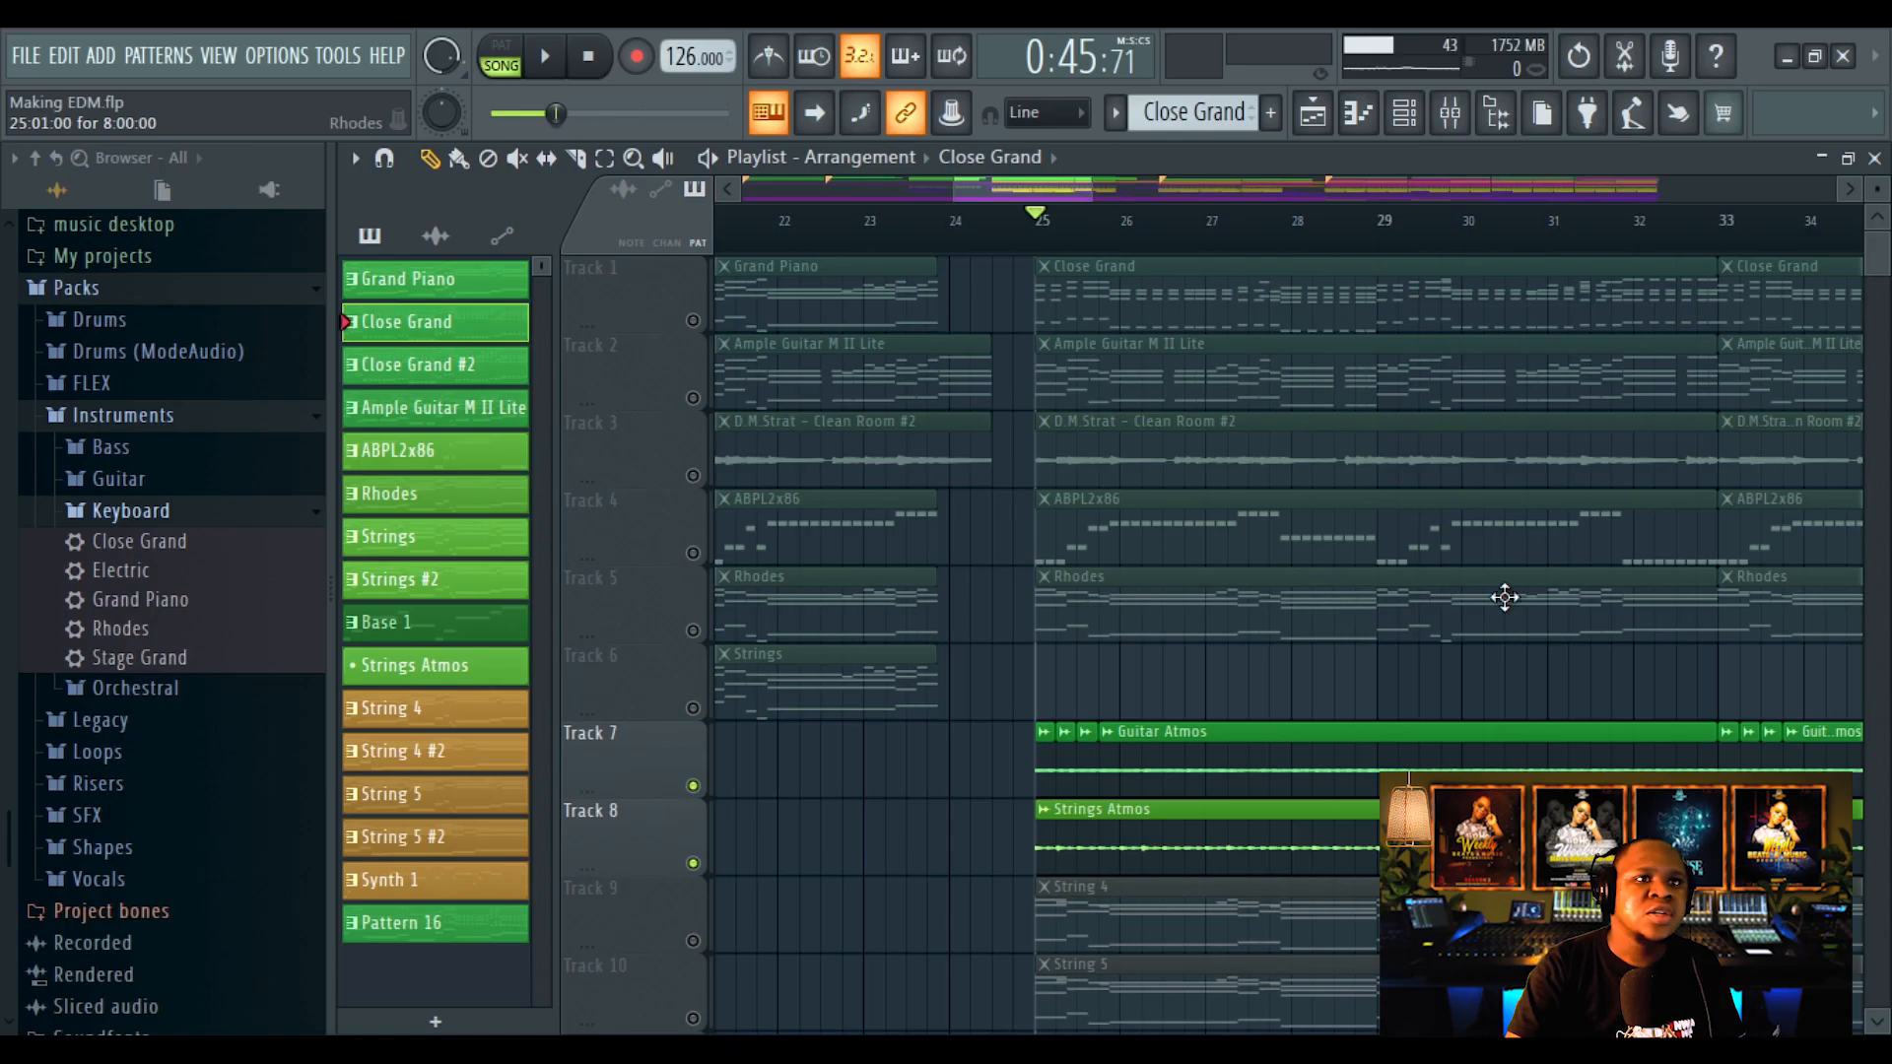
Play the soloed Ample Guitar M II Lite track from bar 9 and open its Verse clip's notes
{"action": "scroll", "coordinate": [1127, 175], "scroll_direction": "down", "scroll_amount": 8}
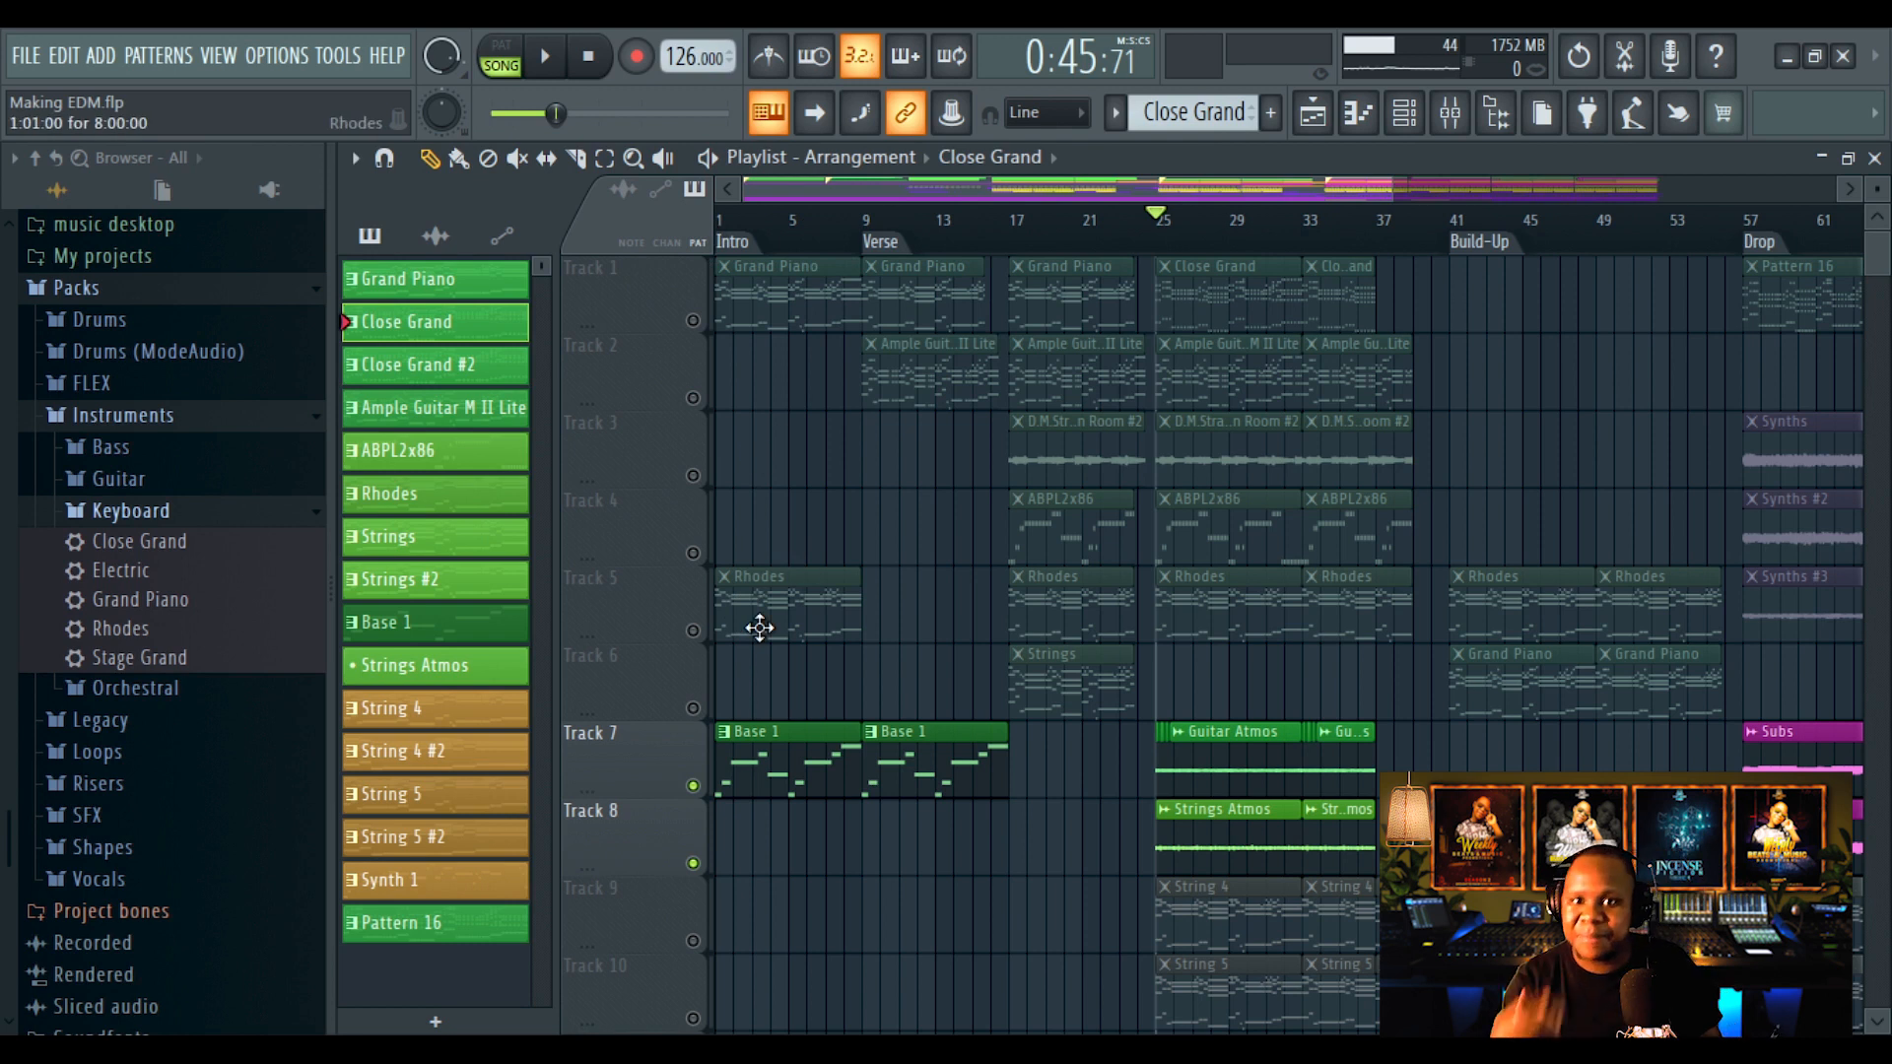
{"action": "scroll", "coordinate": [941, 228], "scroll_direction": "up", "scroll_amount": 3}
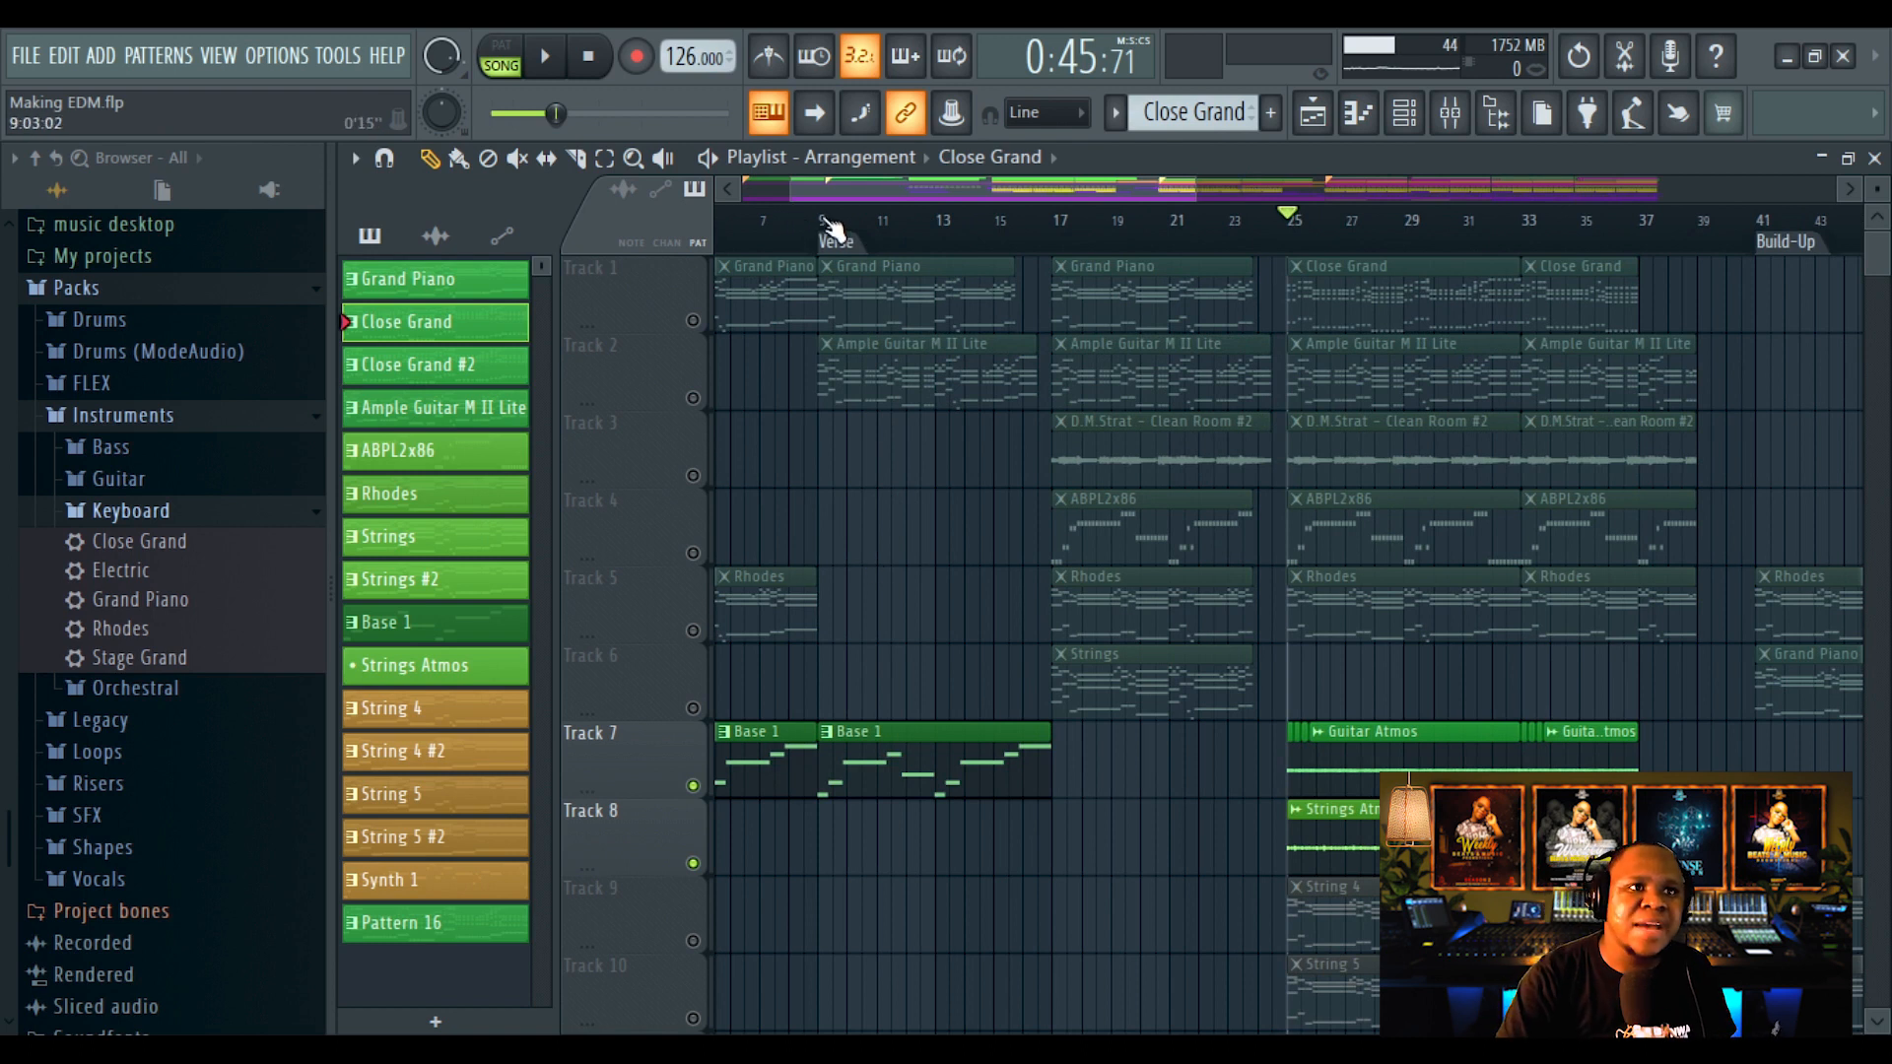
{"action": "left_click", "coordinate": [821, 220]}
{"action": "scroll", "coordinate": [821, 220], "scroll_direction": "up", "scroll_amount": 3}
{"action": "left_click", "coordinate": [562, 57]}
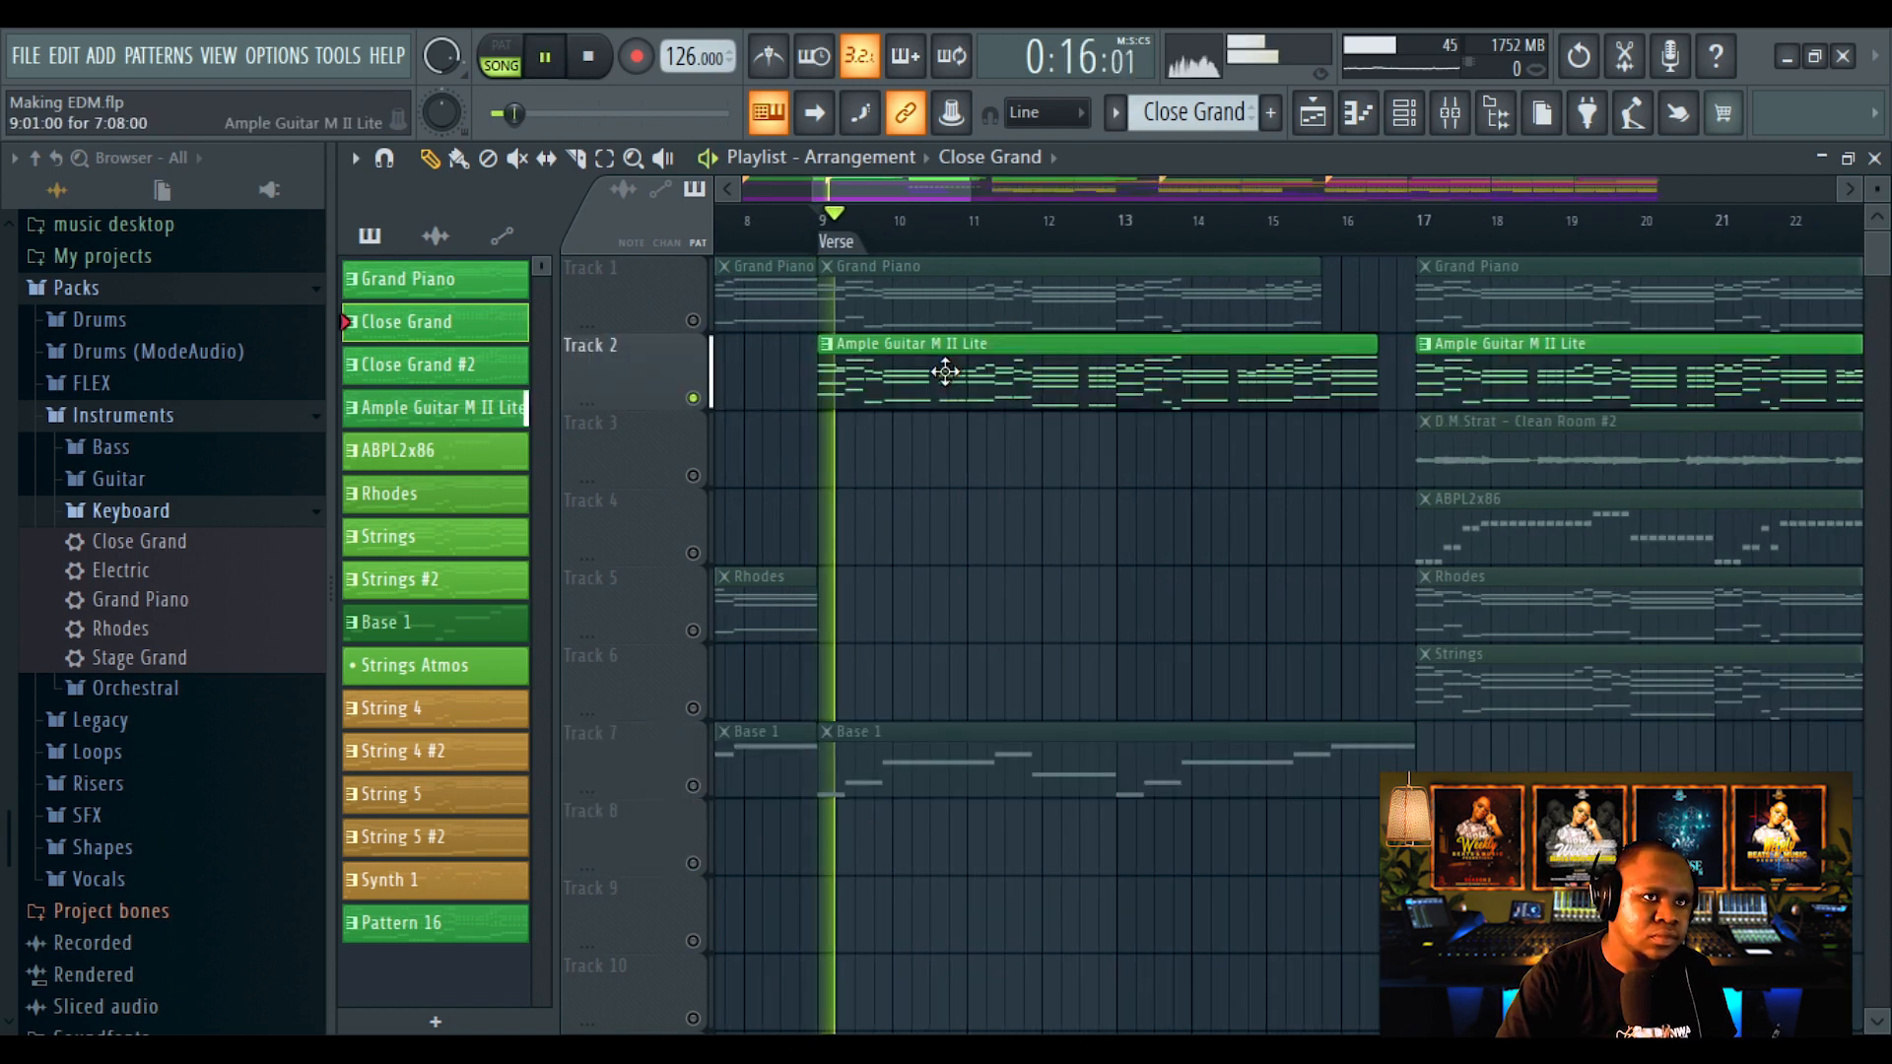
{"action": "double_click", "coordinate": [946, 373]}
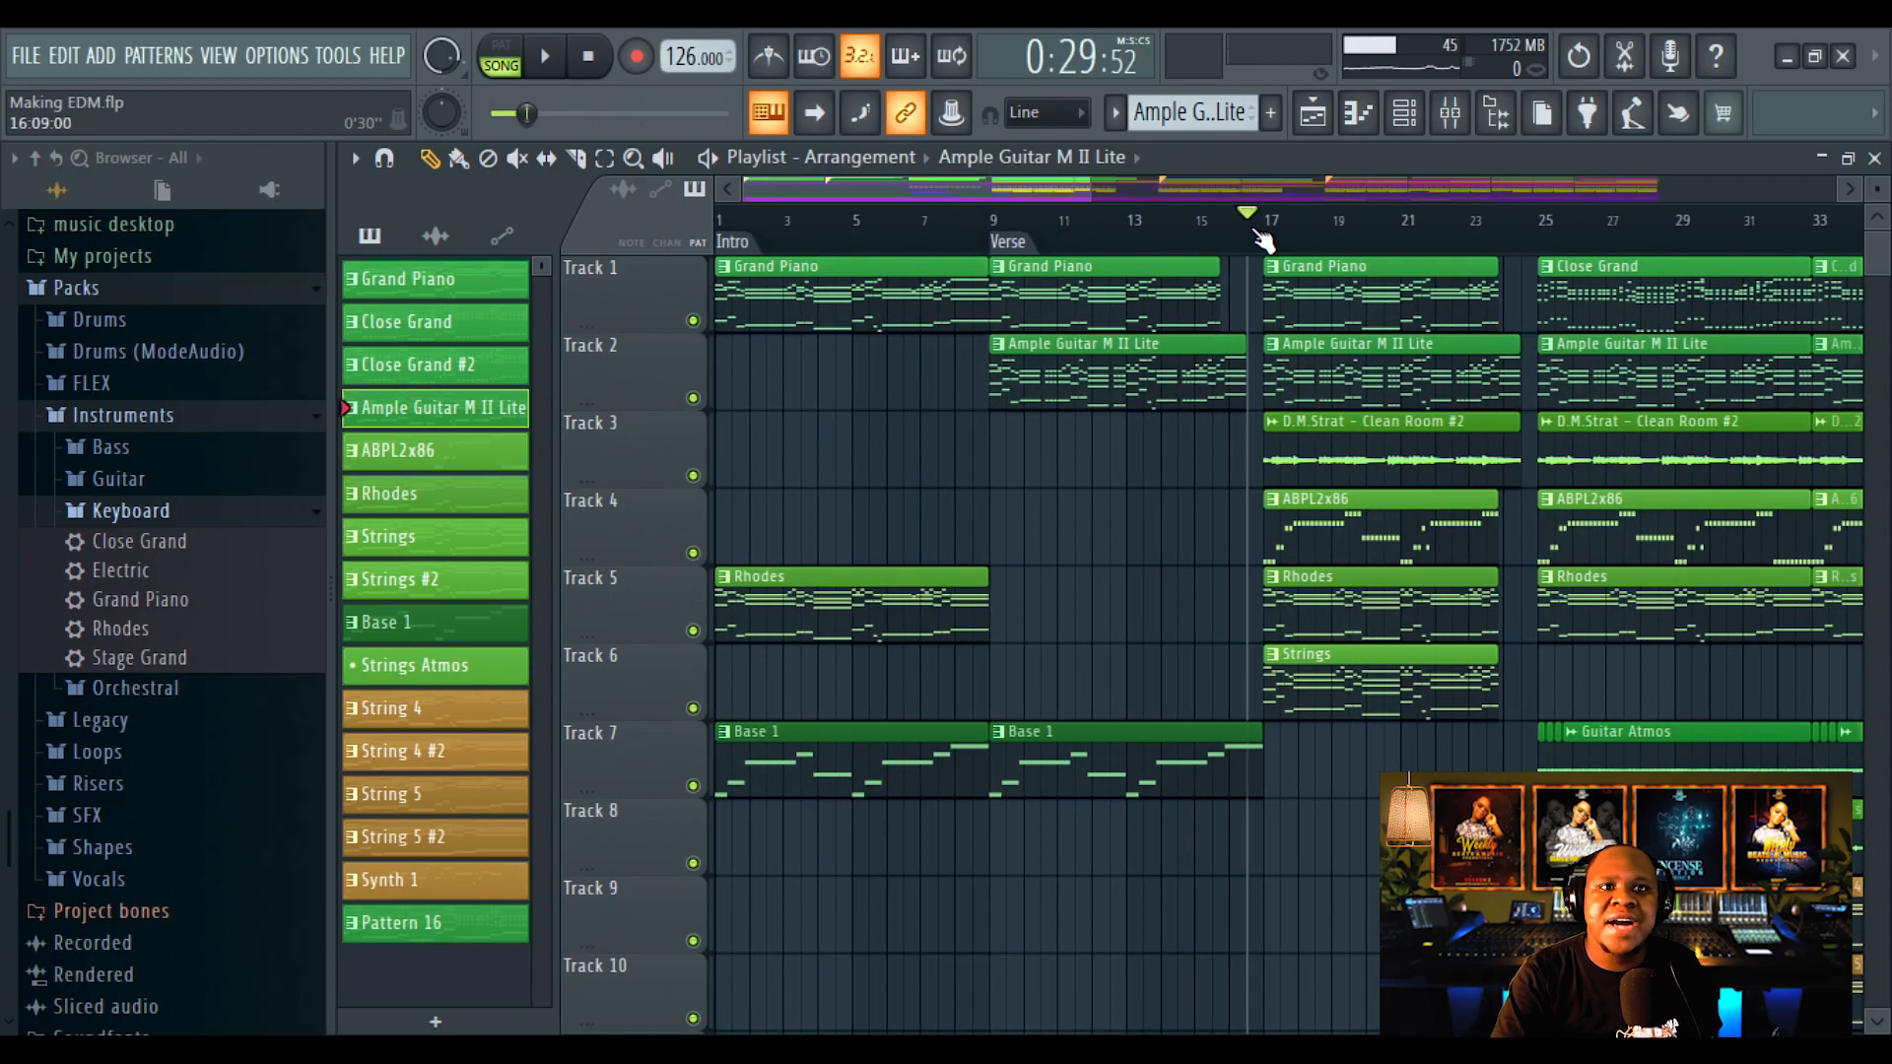
Play the section at bar 17 and stop, return to the playlist, and select the D.M.Strat - Clean Room #2 clip on Track 3
{"action": "scroll", "coordinate": [1264, 240], "scroll_direction": "up", "scroll_amount": 3}
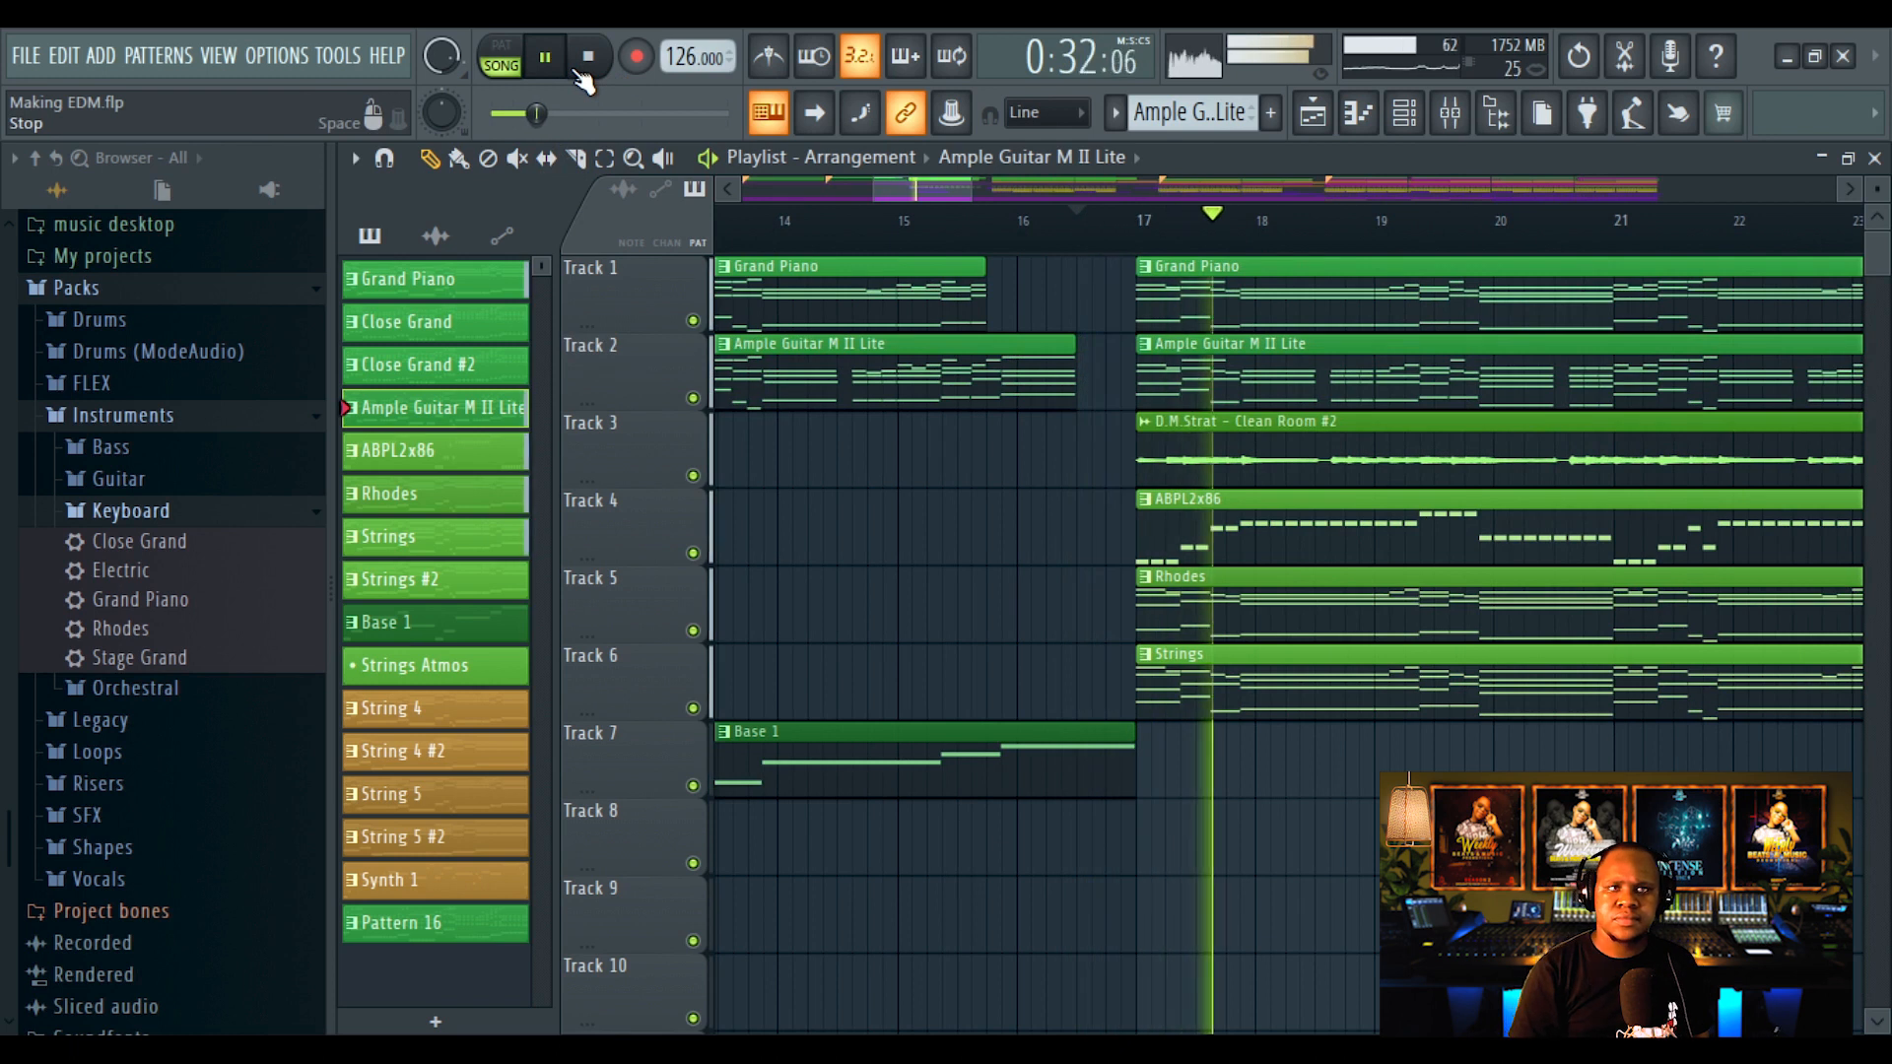
{"action": "left_click", "coordinate": [585, 74]}
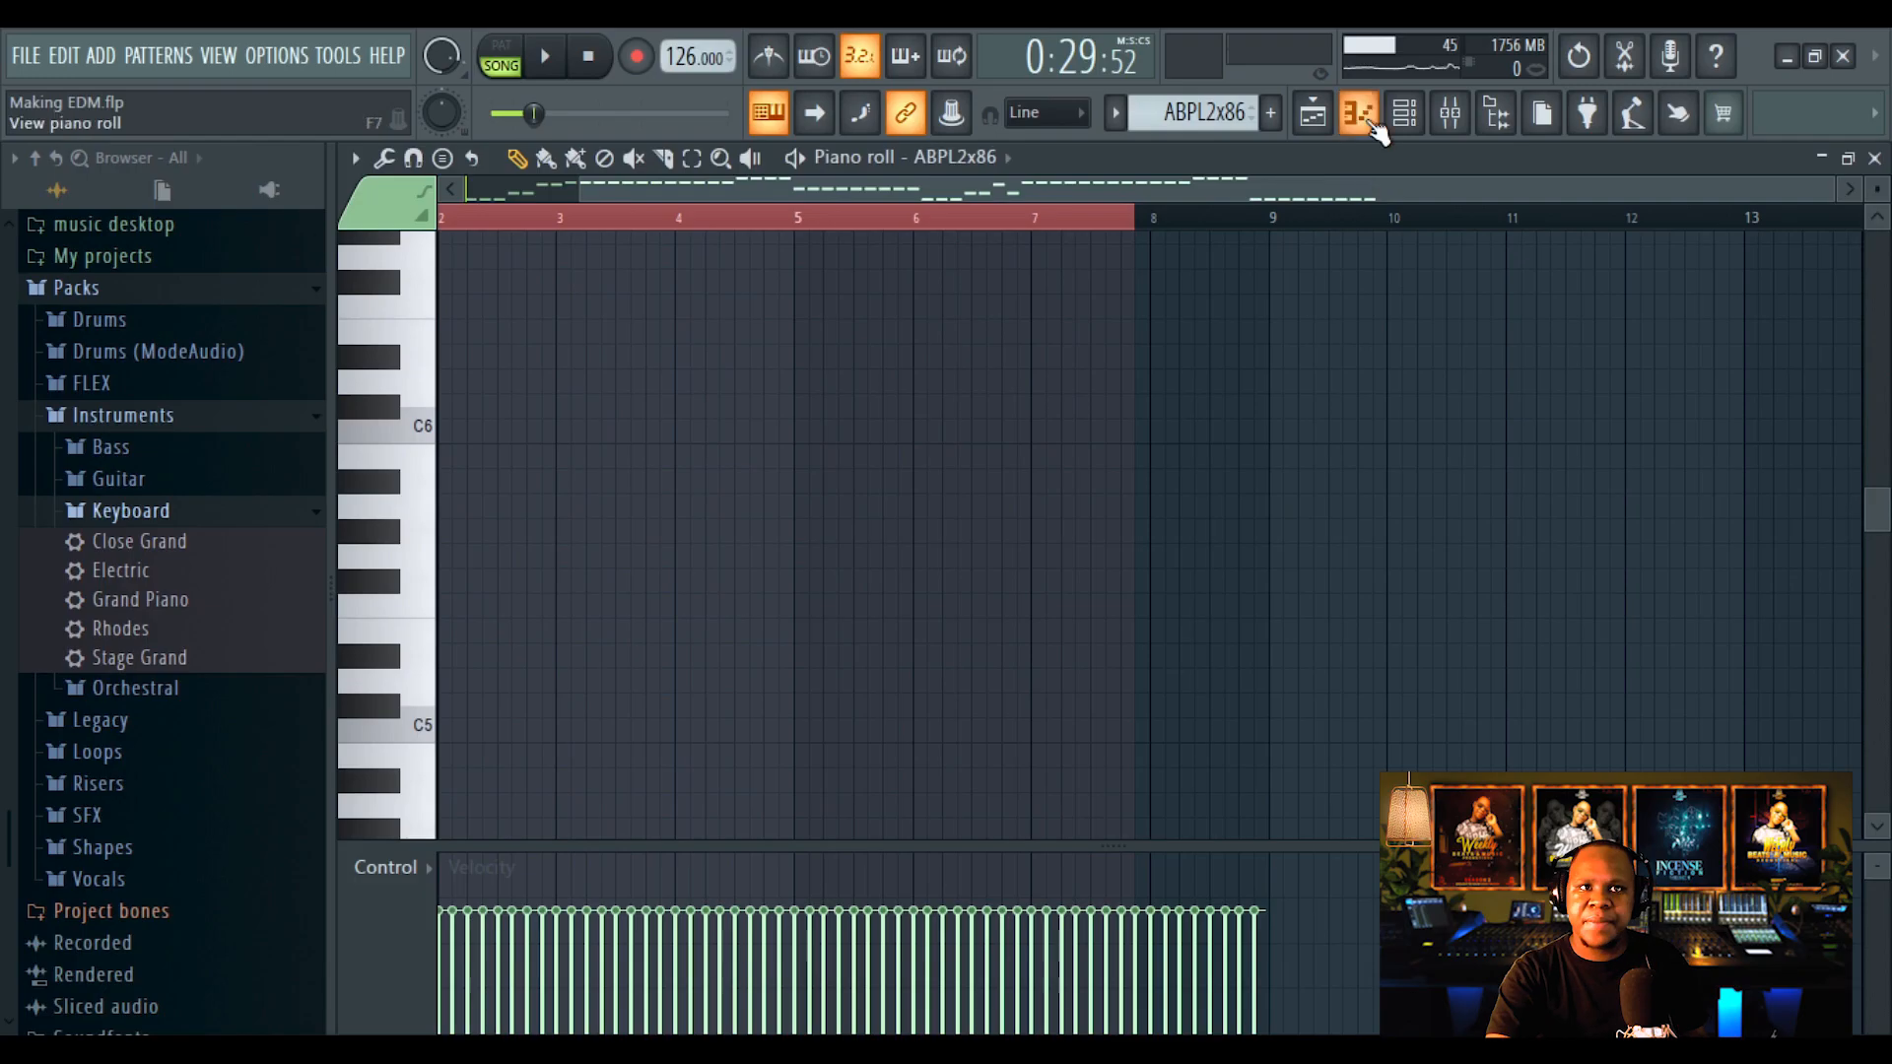
{"action": "left_click", "coordinate": [1358, 112]}
{"action": "key", "text": "F5"}
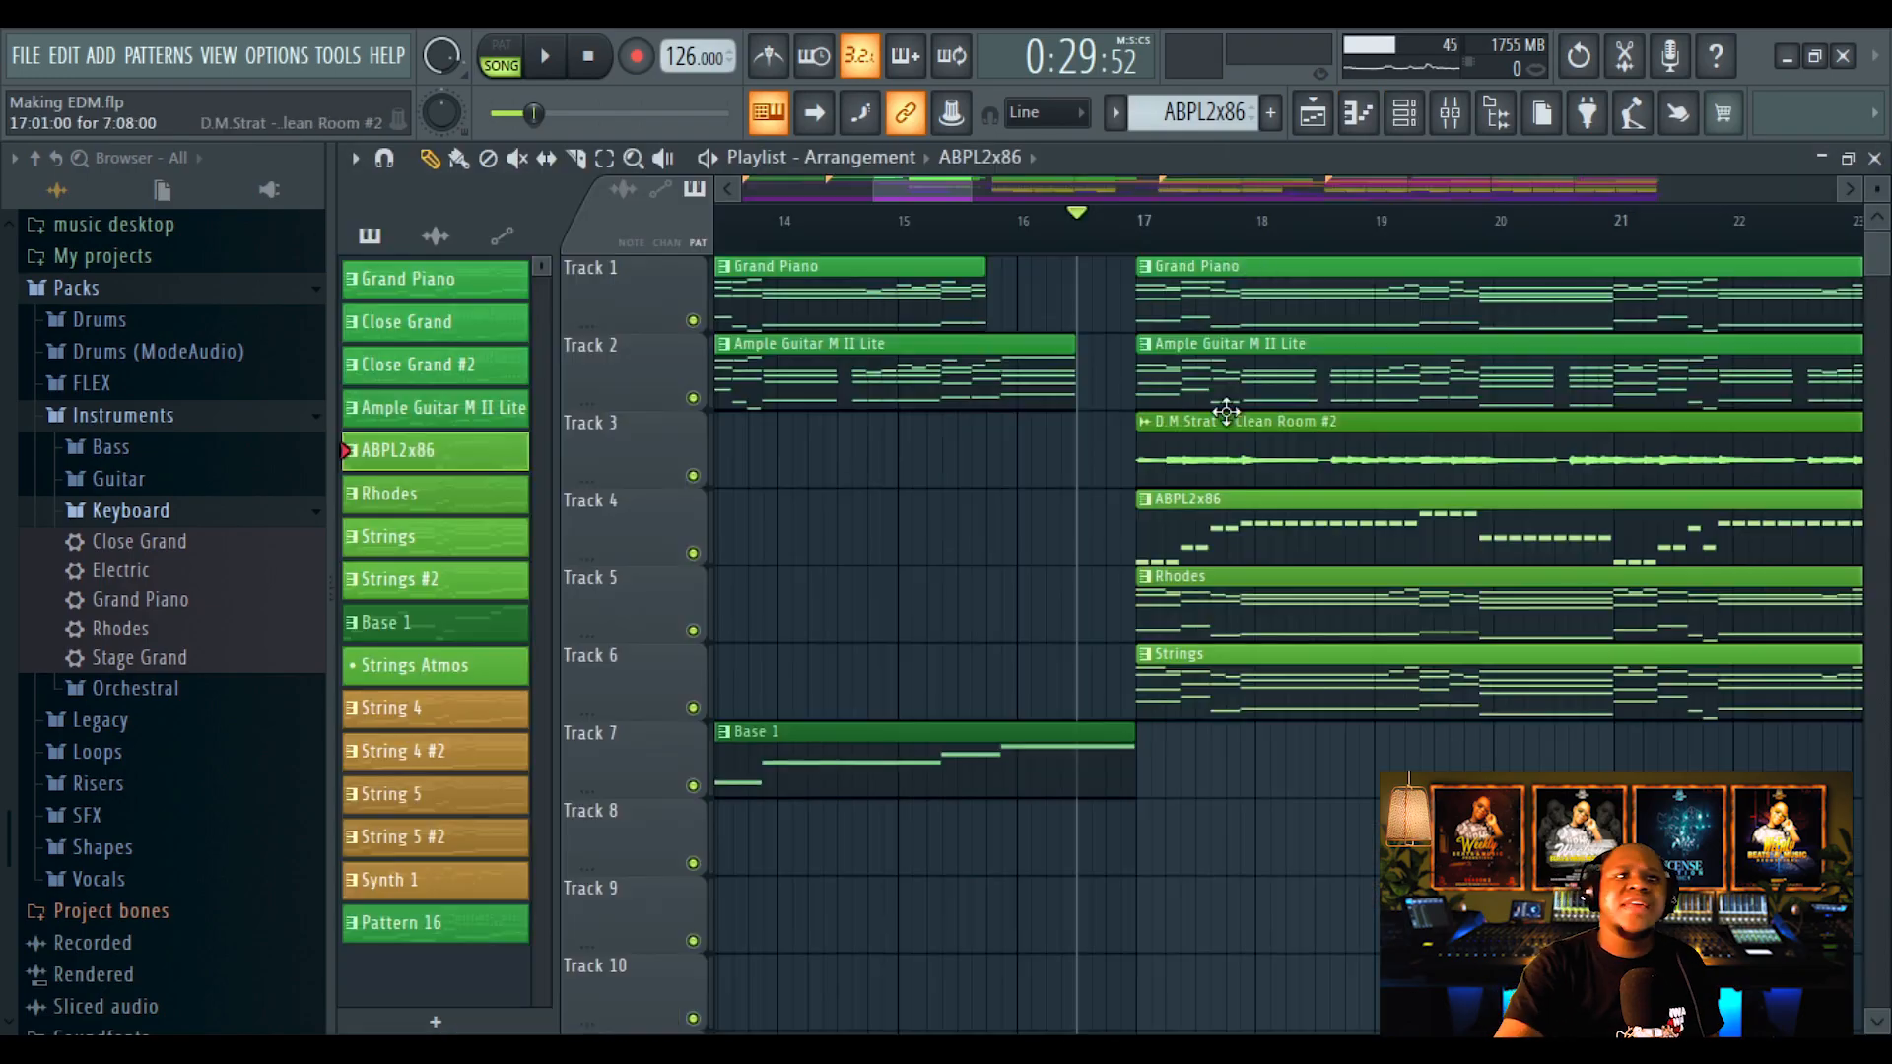
{"action": "left_click", "coordinate": [1302, 451]}
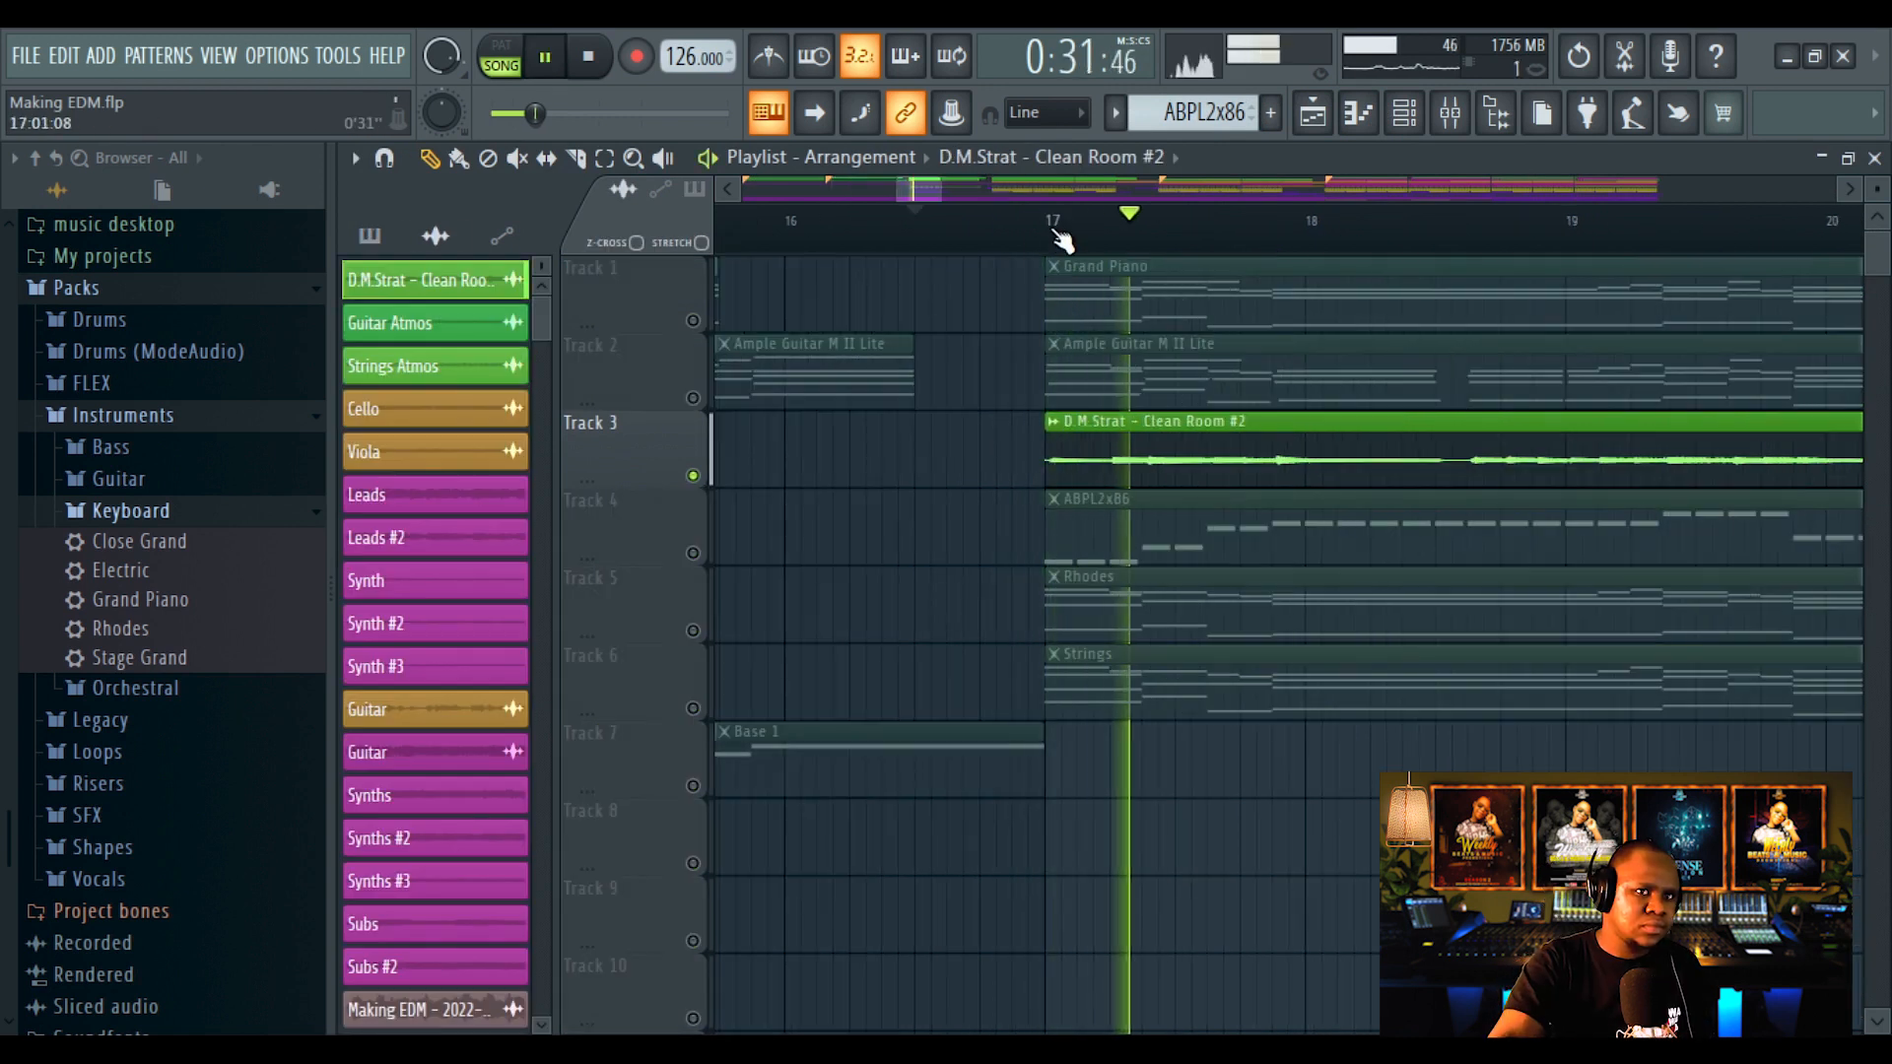
Stop the D.M.Strat - Clean Room #2 playback, audition it with Ample Guitar M II Lite, solo each in turn, and re-enable both
{"action": "scroll", "coordinate": [956, 238], "scroll_direction": "down", "scroll_amount": 2}
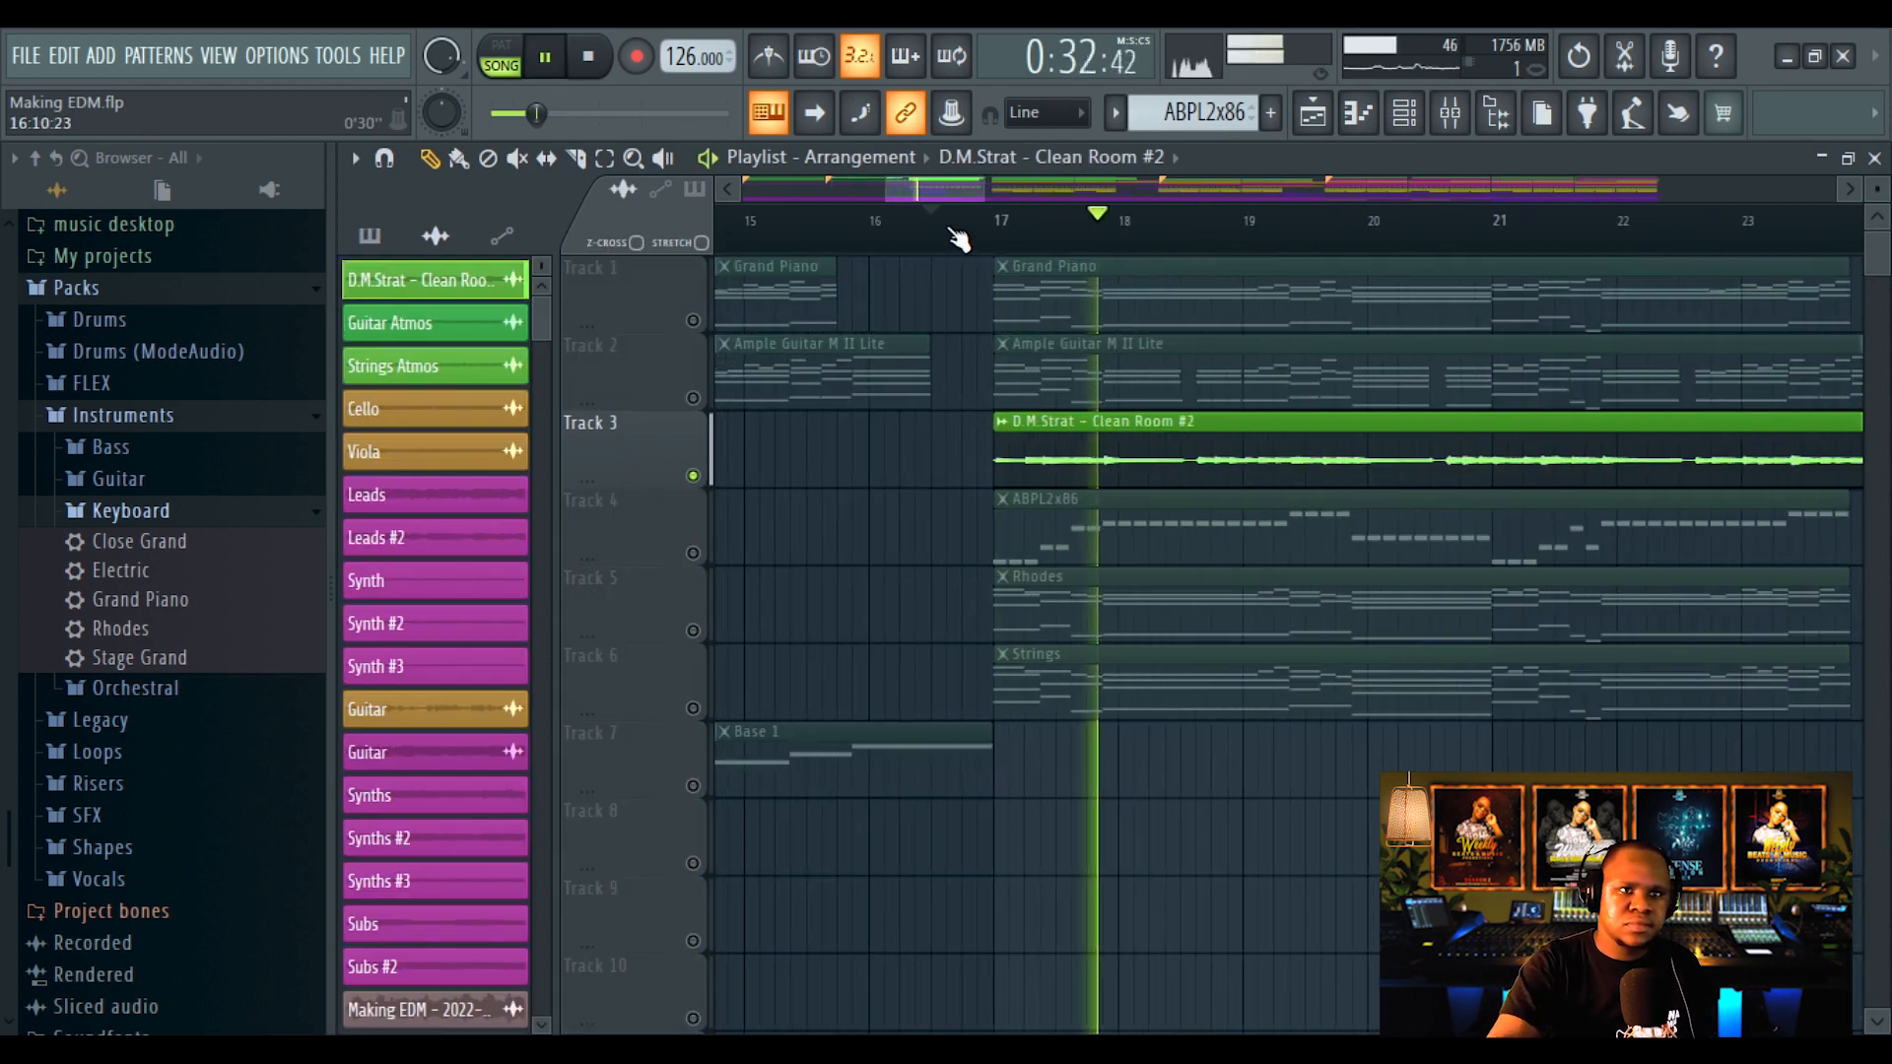
{"action": "left_click", "coordinate": [596, 63]}
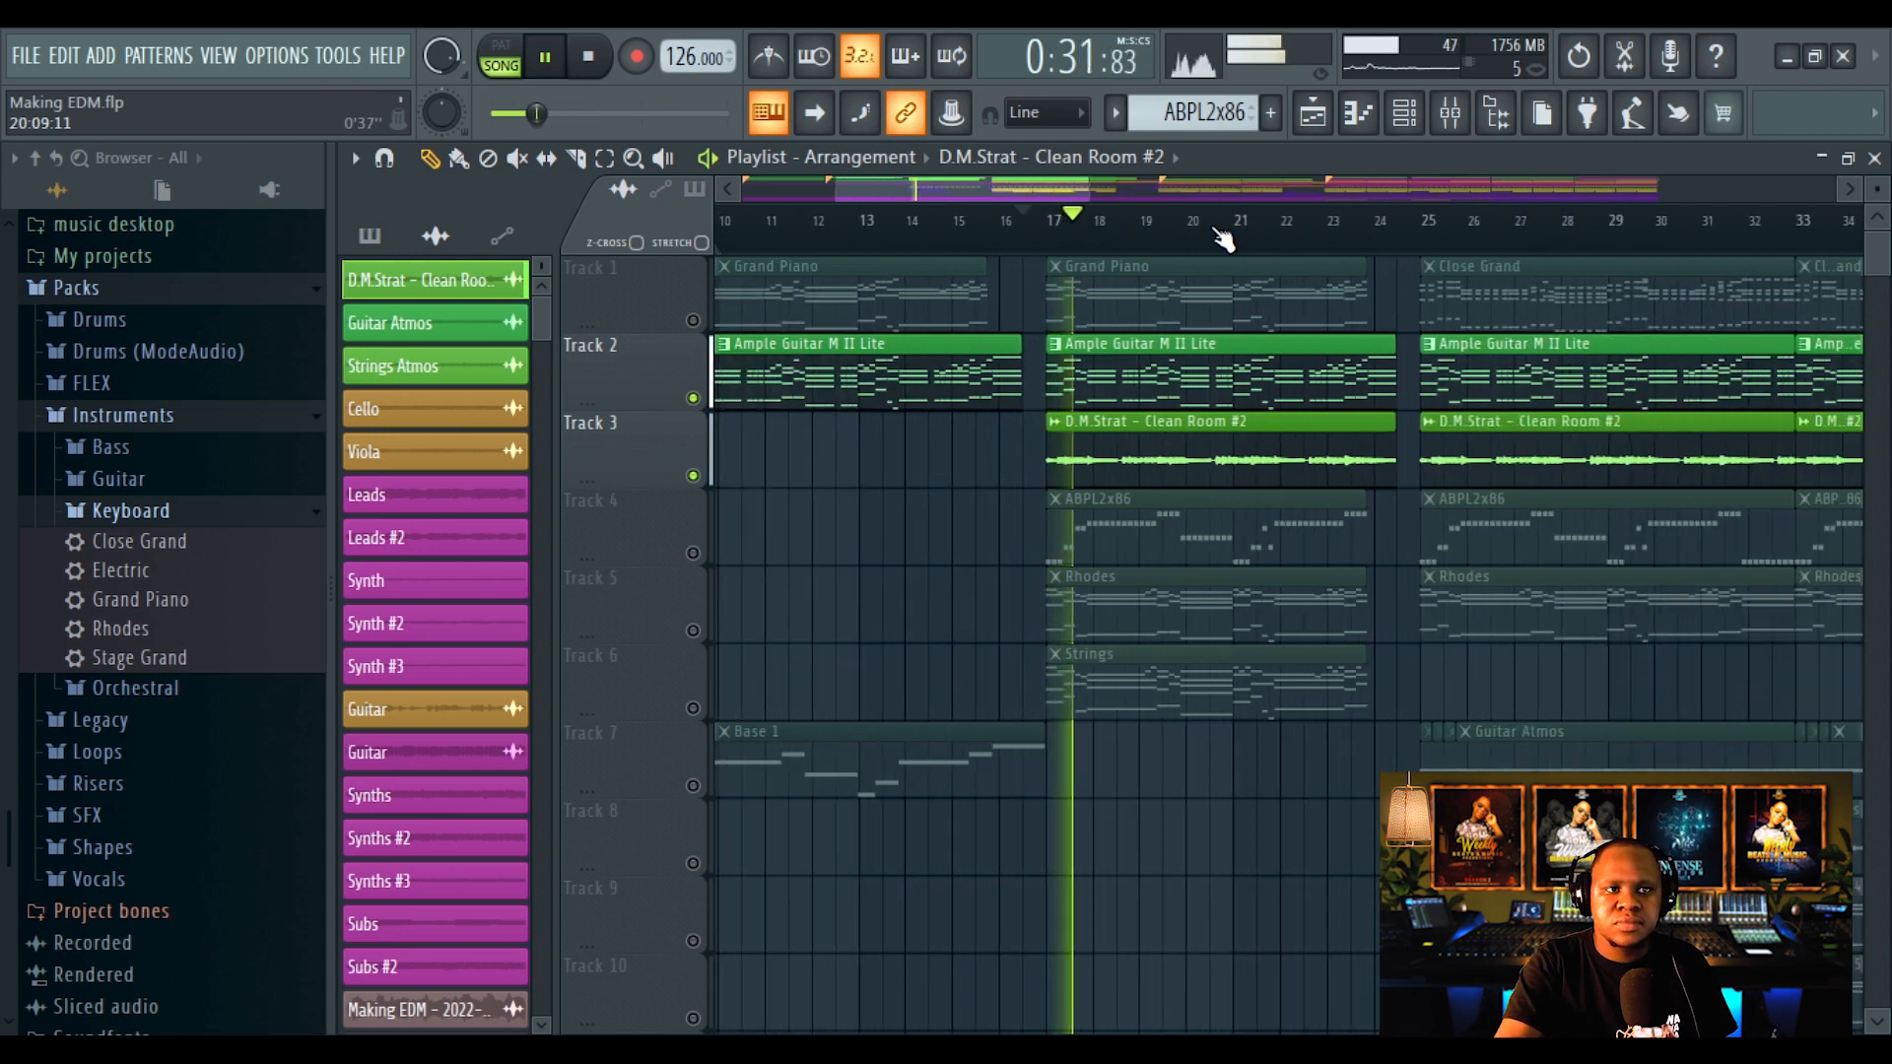
{"action": "scroll", "coordinate": [1222, 240], "scroll_direction": "up", "scroll_amount": 3}
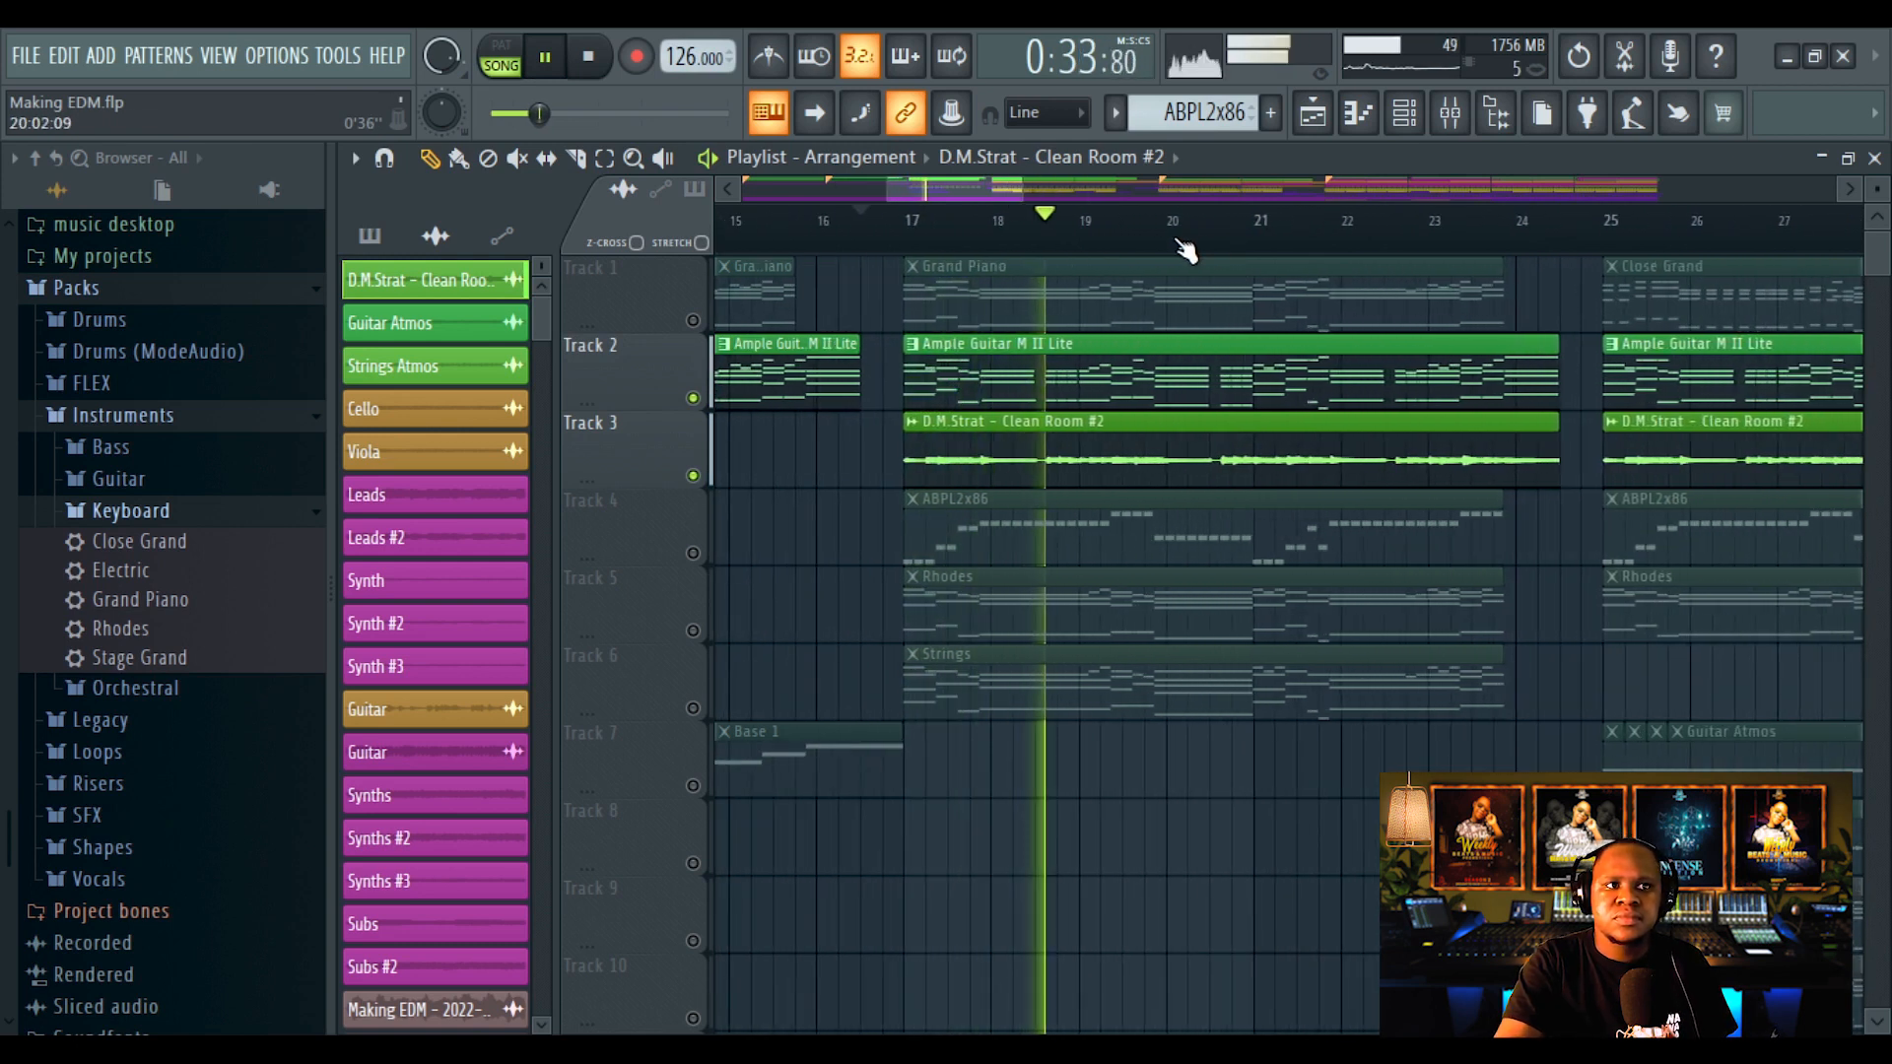
{"action": "right_click", "coordinate": [705, 476]}
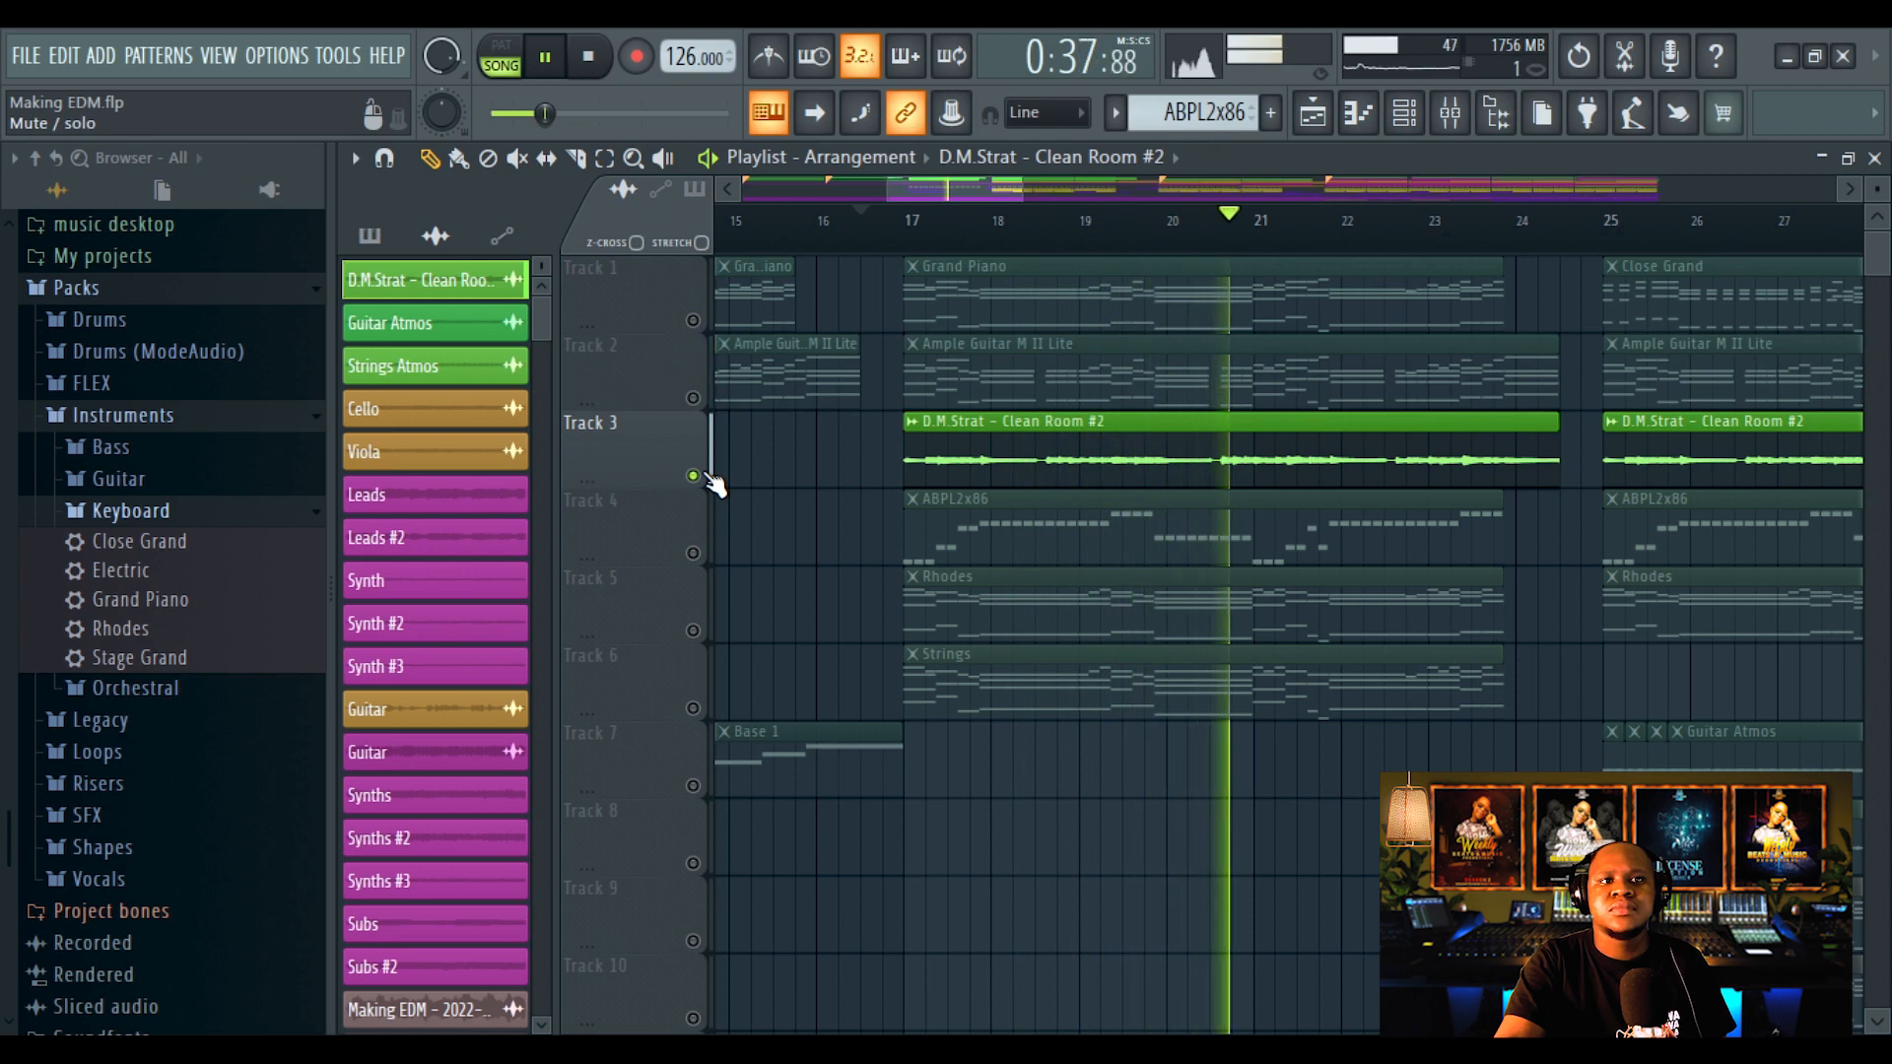
{"action": "right_click", "coordinate": [694, 398]}
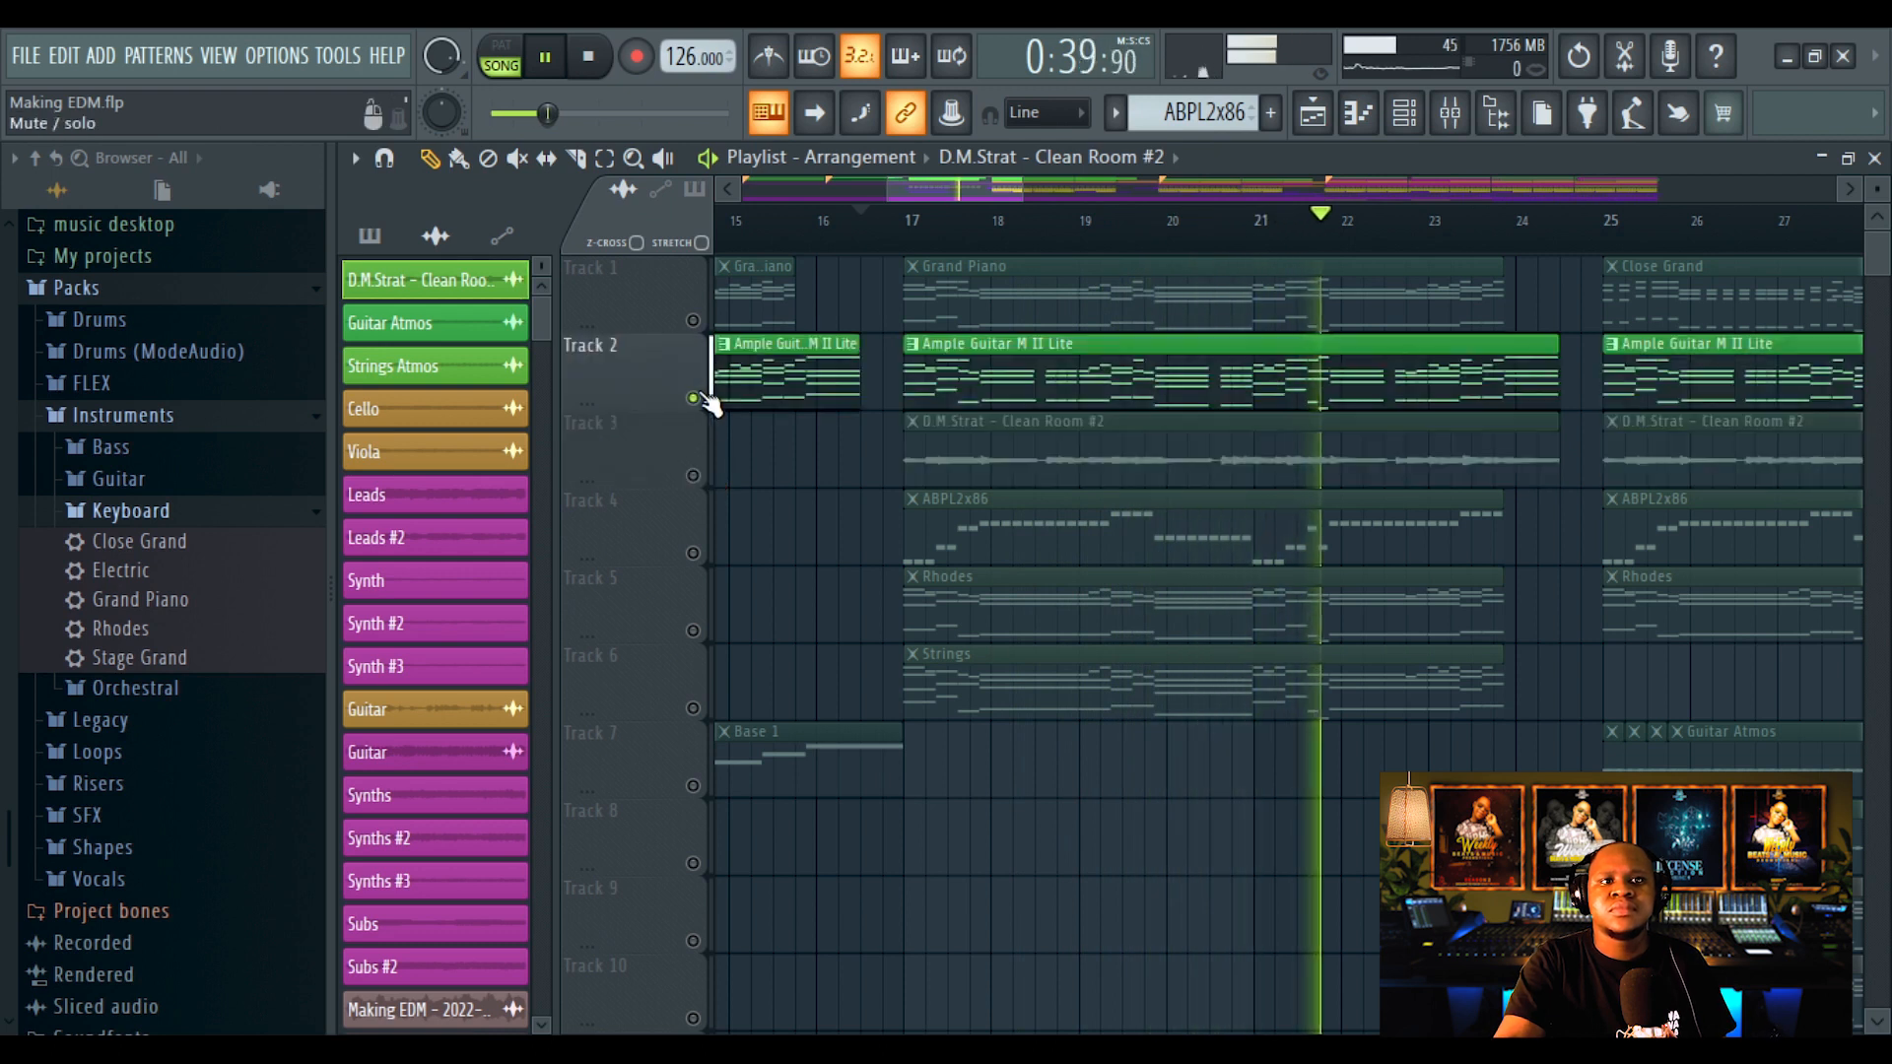
{"action": "left_click", "coordinate": [692, 476]}
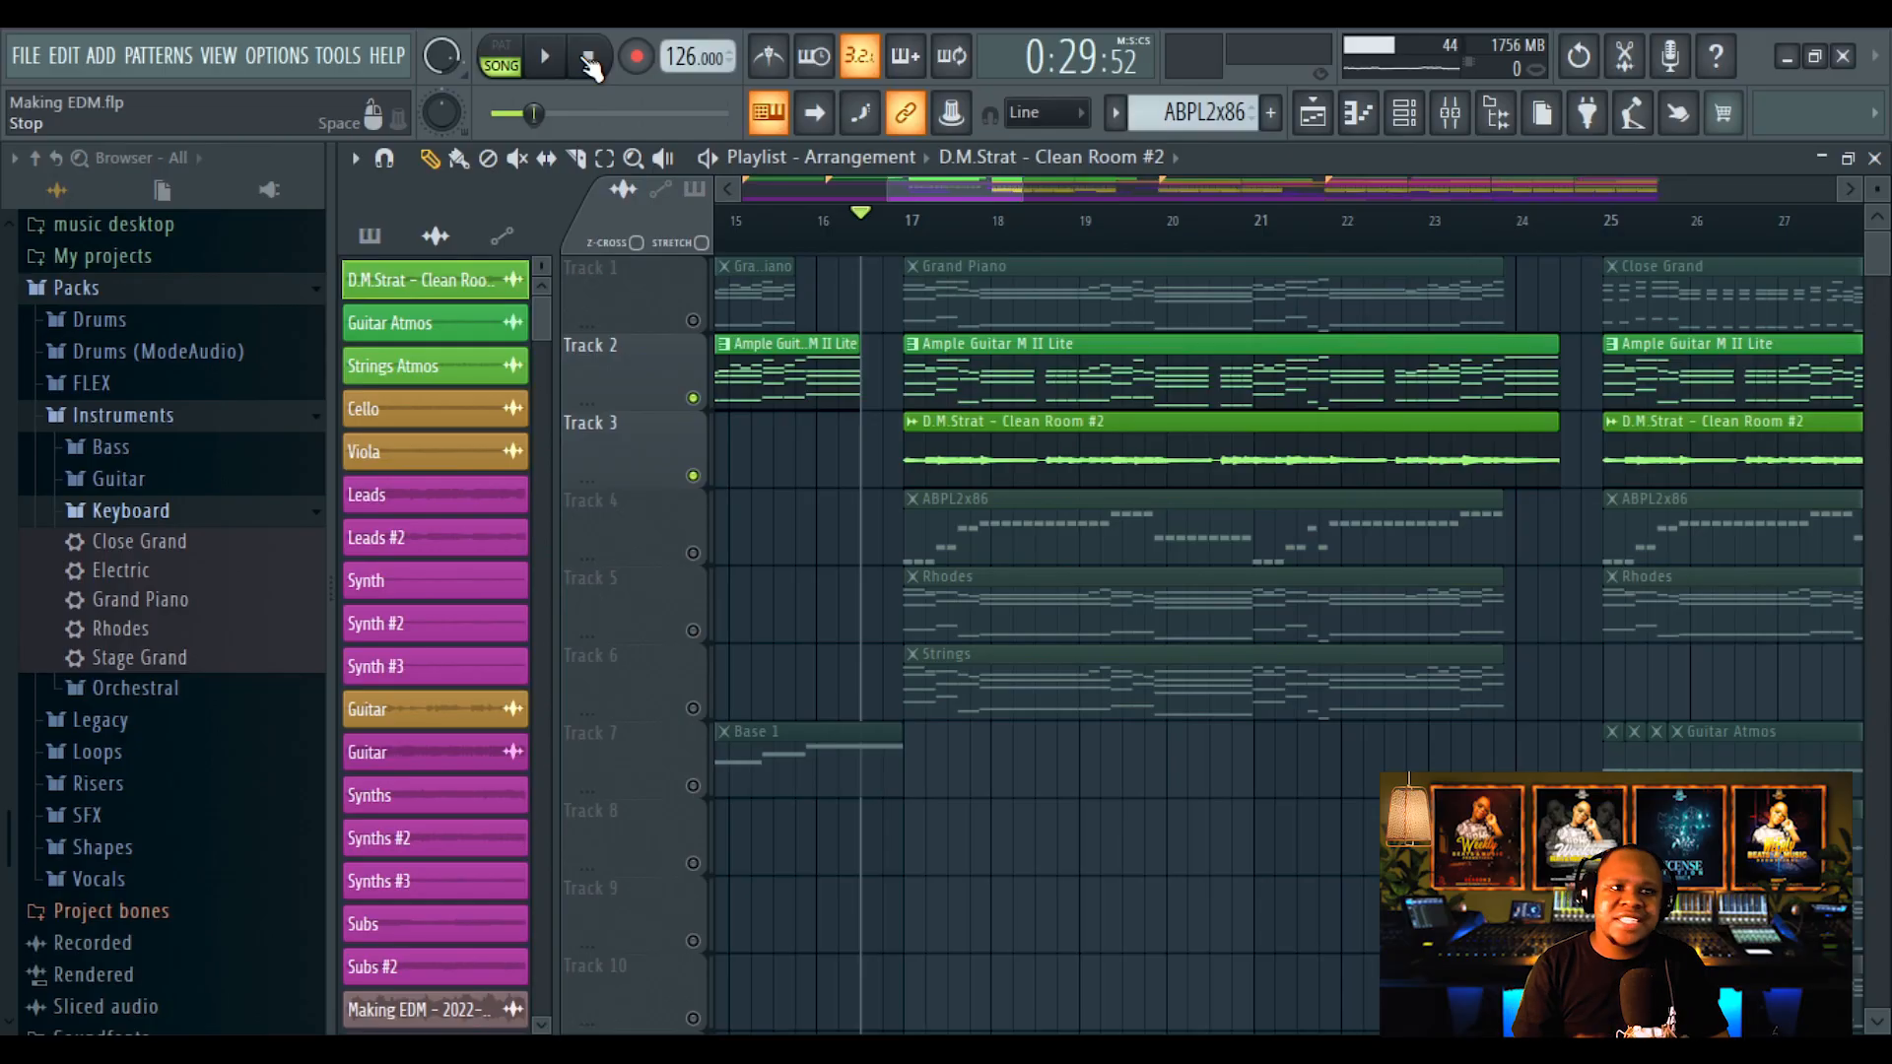
Enable the Rhodes track alongside the soloed Grand Piano track and set the playback position just before bar 25
{"action": "scroll", "coordinate": [697, 330], "scroll_direction": "down", "scroll_amount": 3}
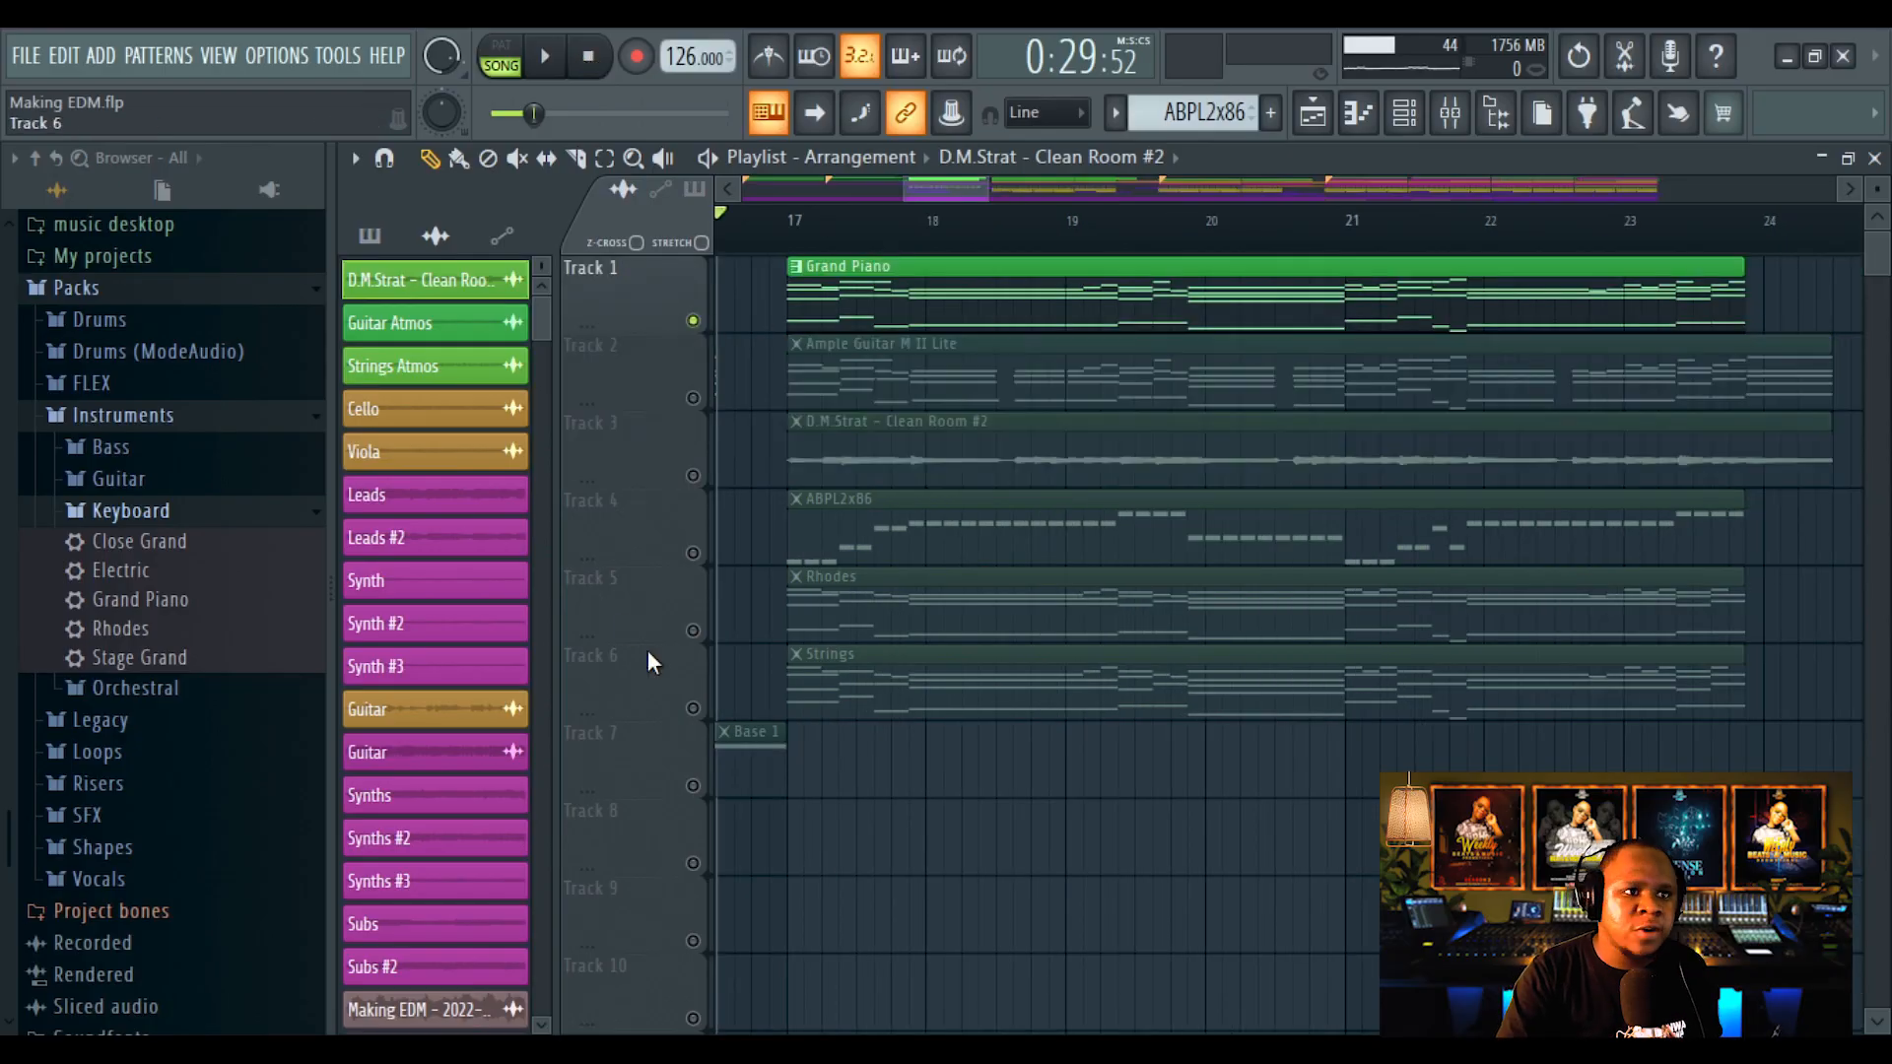
{"action": "left_click", "coordinate": [693, 631]}
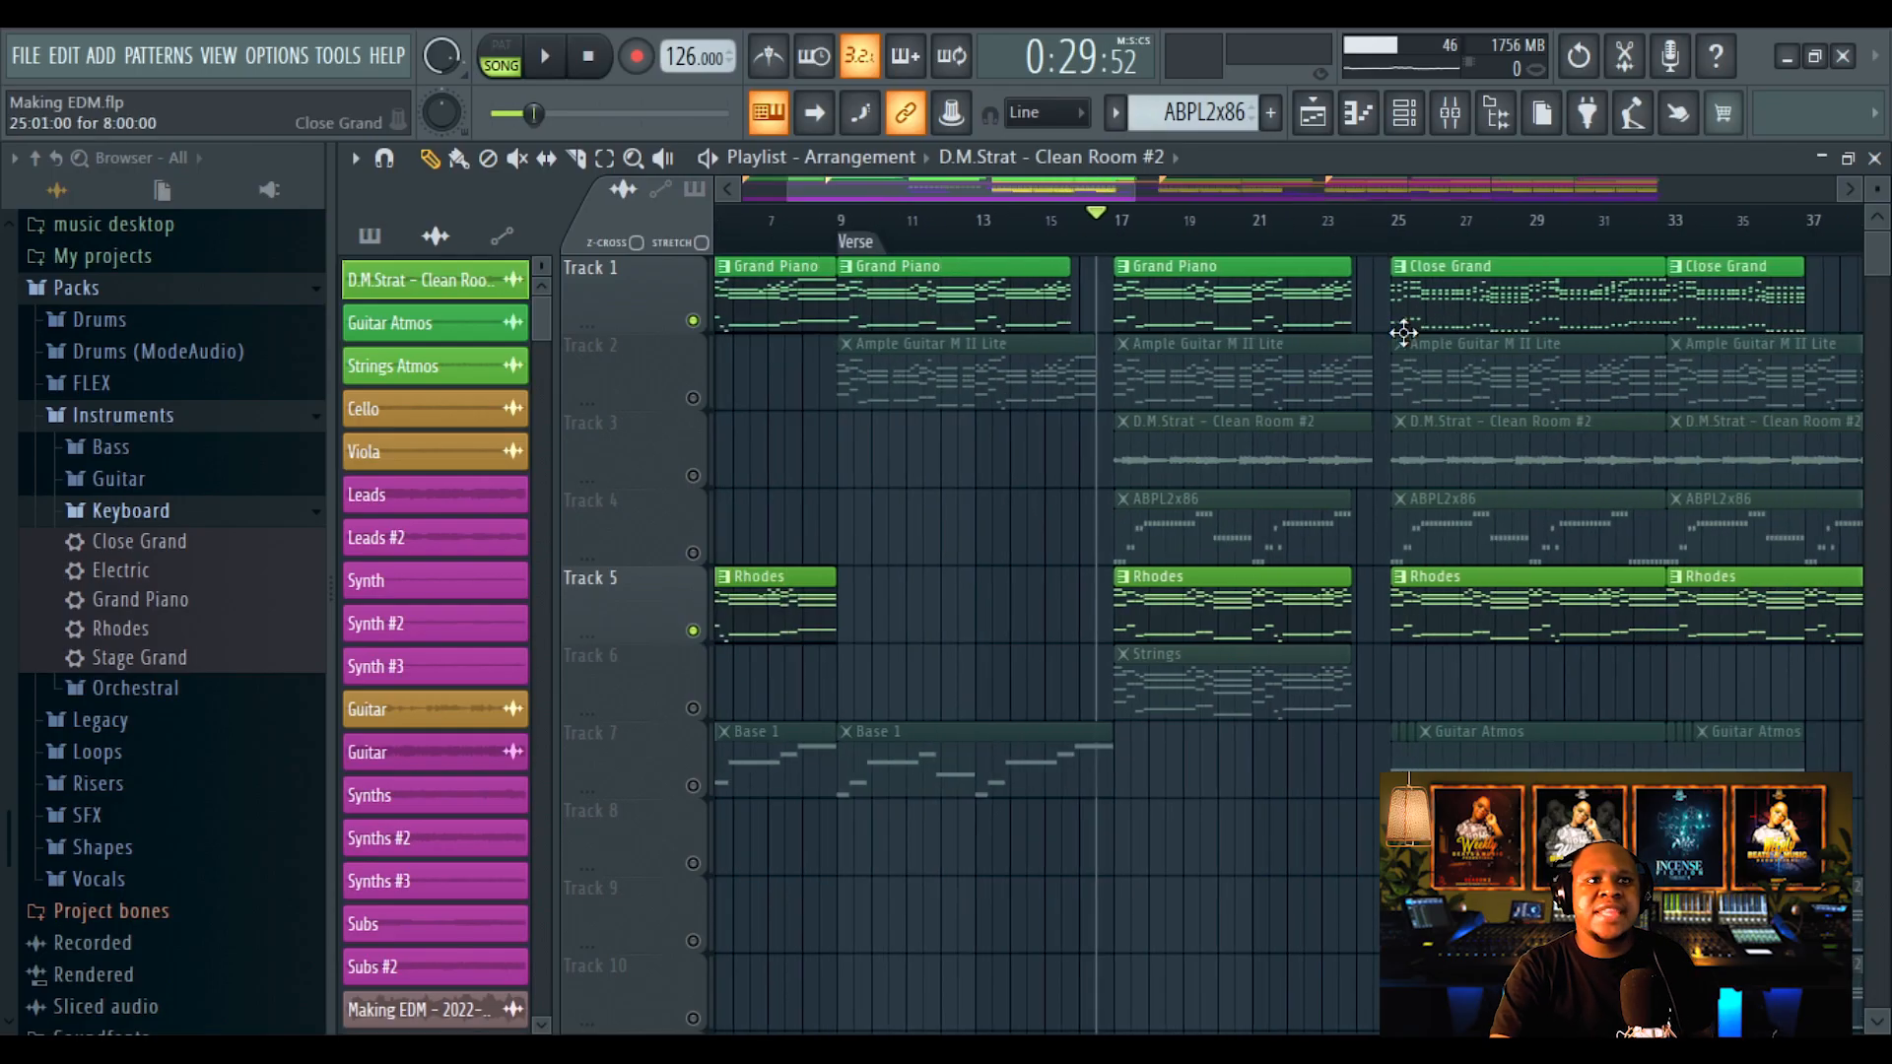
{"action": "scroll", "coordinate": [1388, 498], "scroll_direction": "down", "scroll_amount": 5}
{"action": "scroll", "coordinate": [1388, 498], "scroll_direction": "up", "scroll_amount": 5}
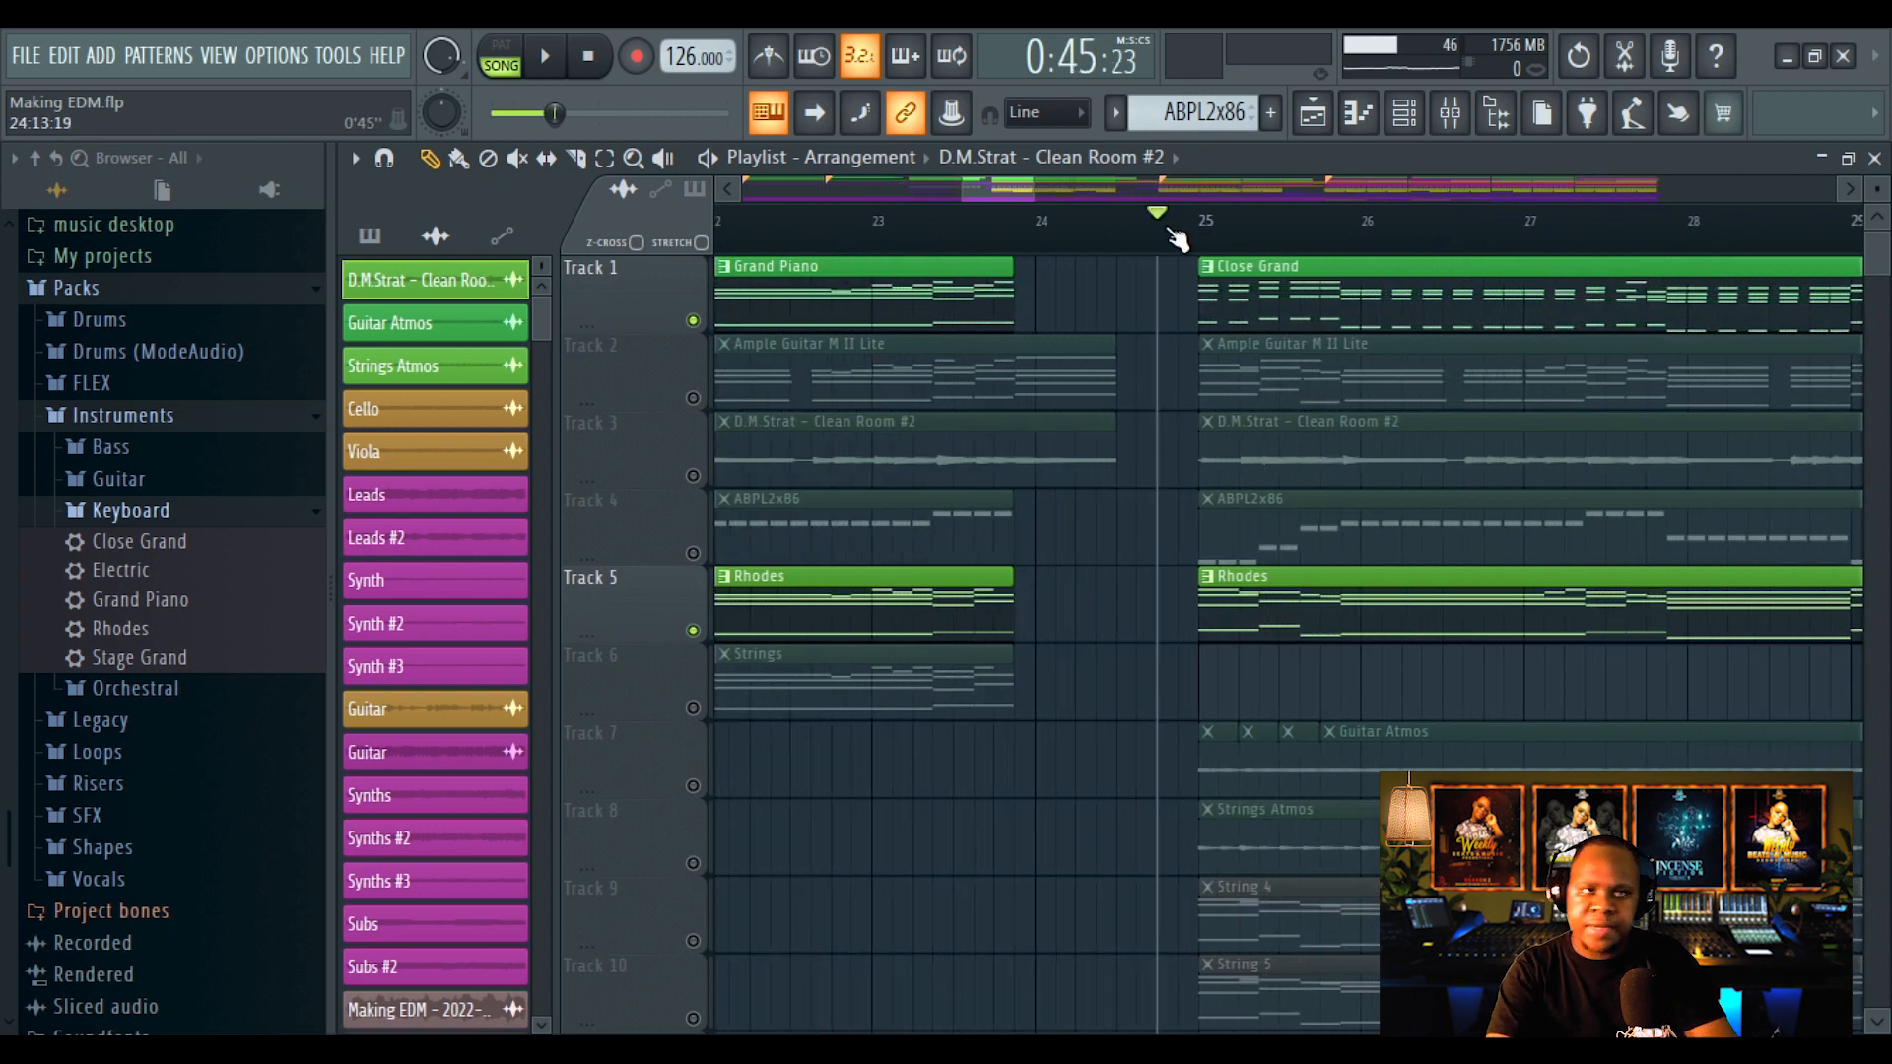
Open the notes of the Close Grand clip at bar 25, play through them with Rhodes, and stop playback
{"action": "double_click", "coordinate": [1286, 264]}
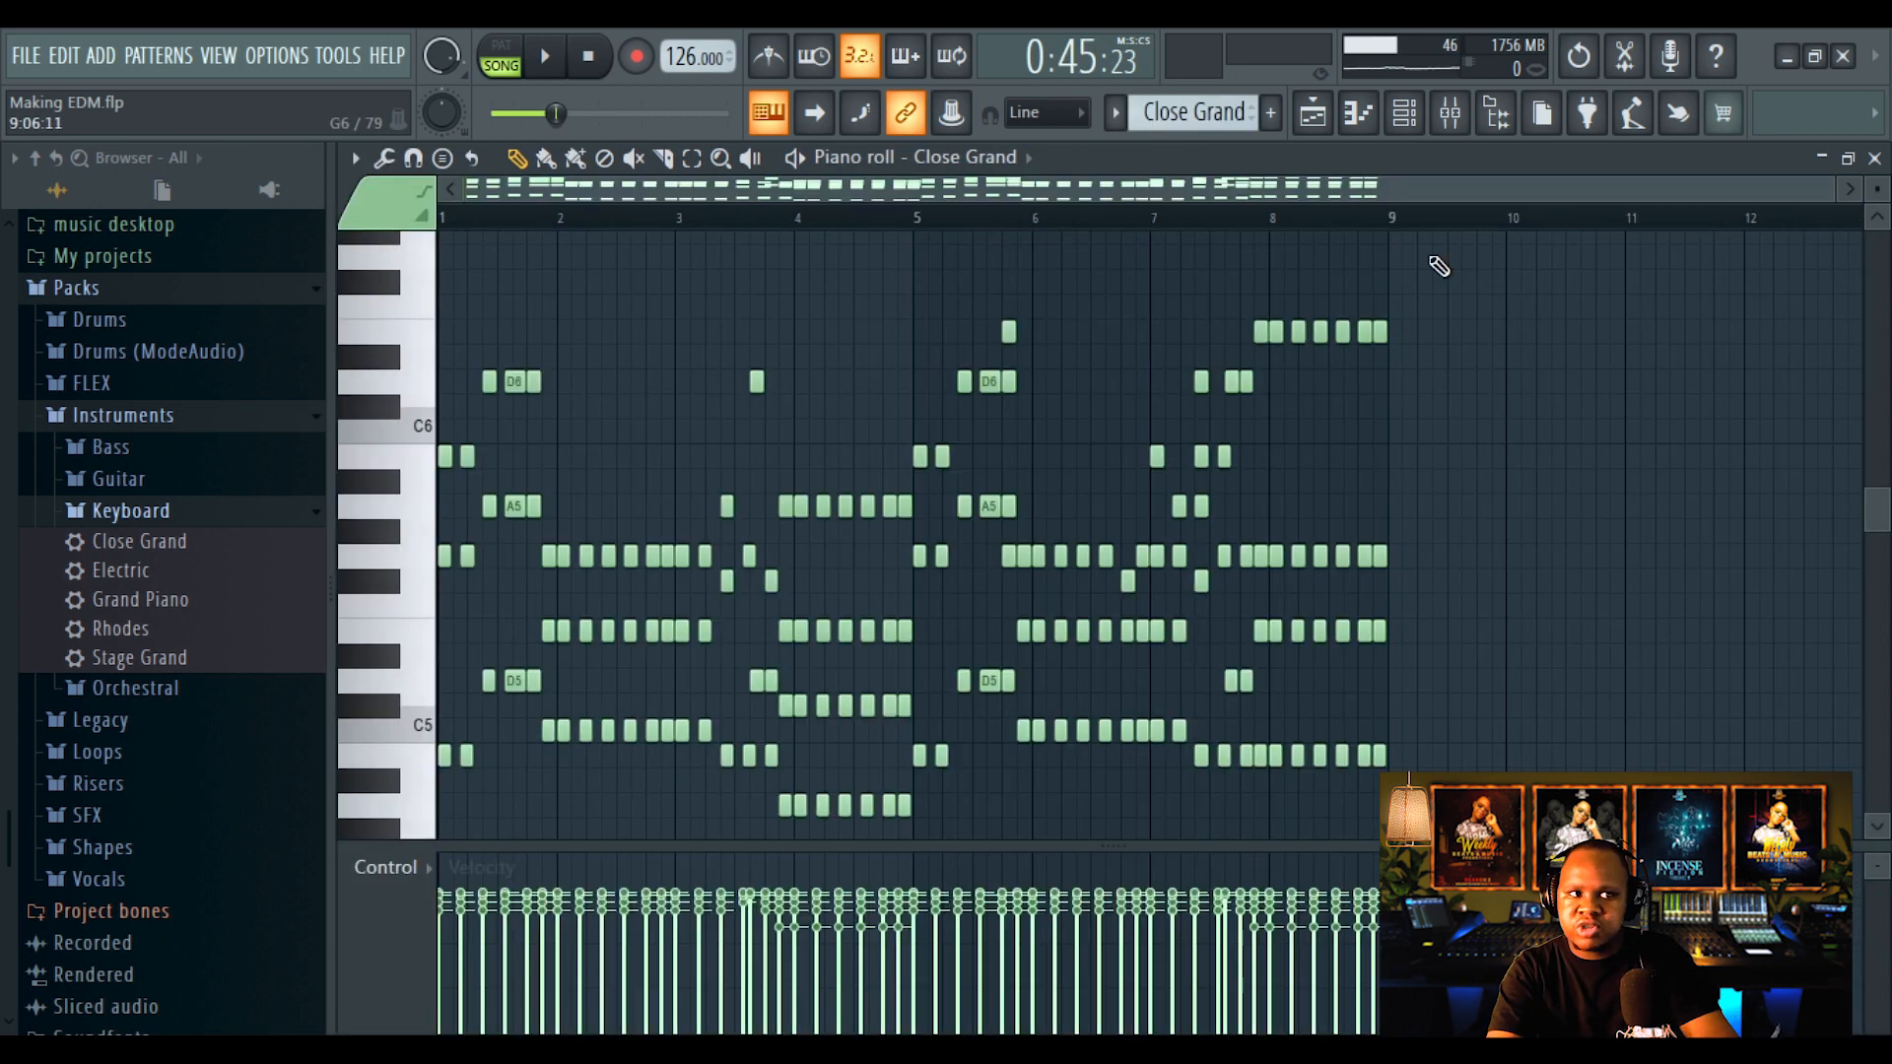
{"action": "scroll", "coordinate": [1529, 427], "scroll_direction": "down", "scroll_amount": 3}
{"action": "key", "text": "space"}
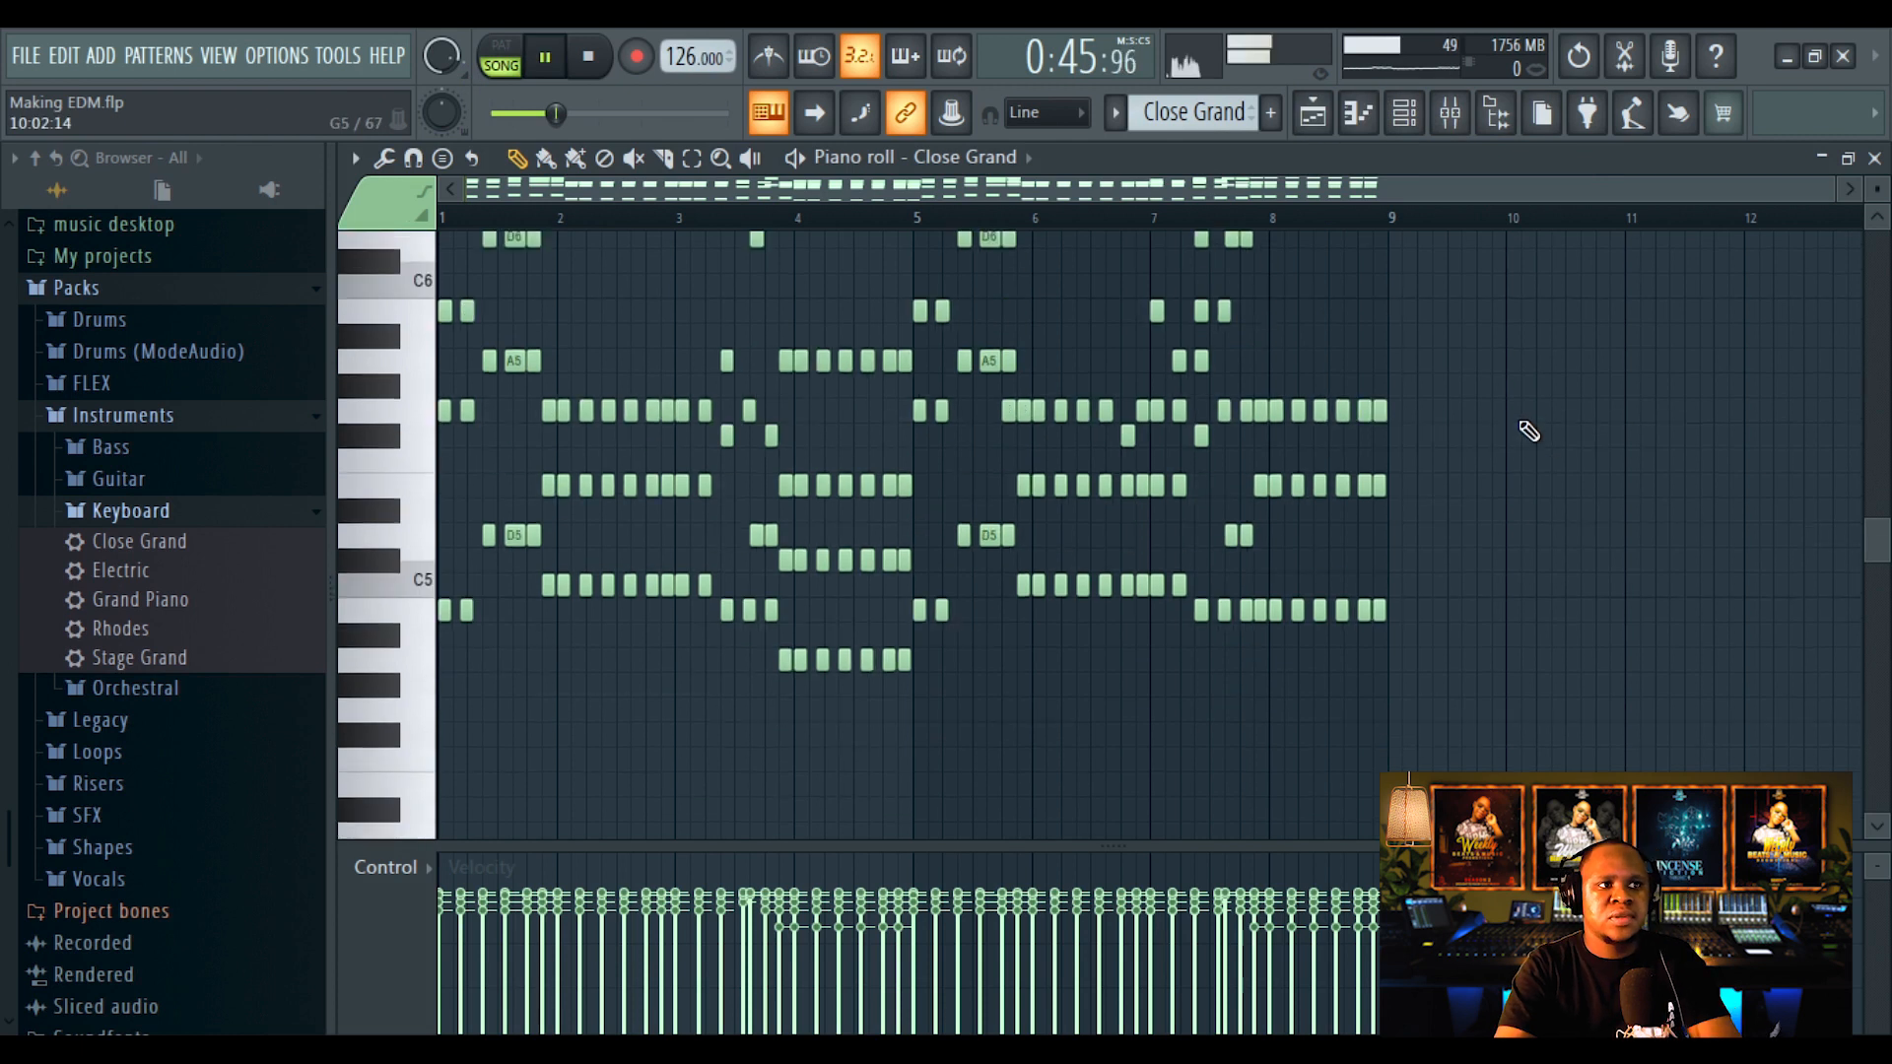
{"action": "scroll", "coordinate": [1554, 410], "scroll_direction": "up", "scroll_amount": 2}
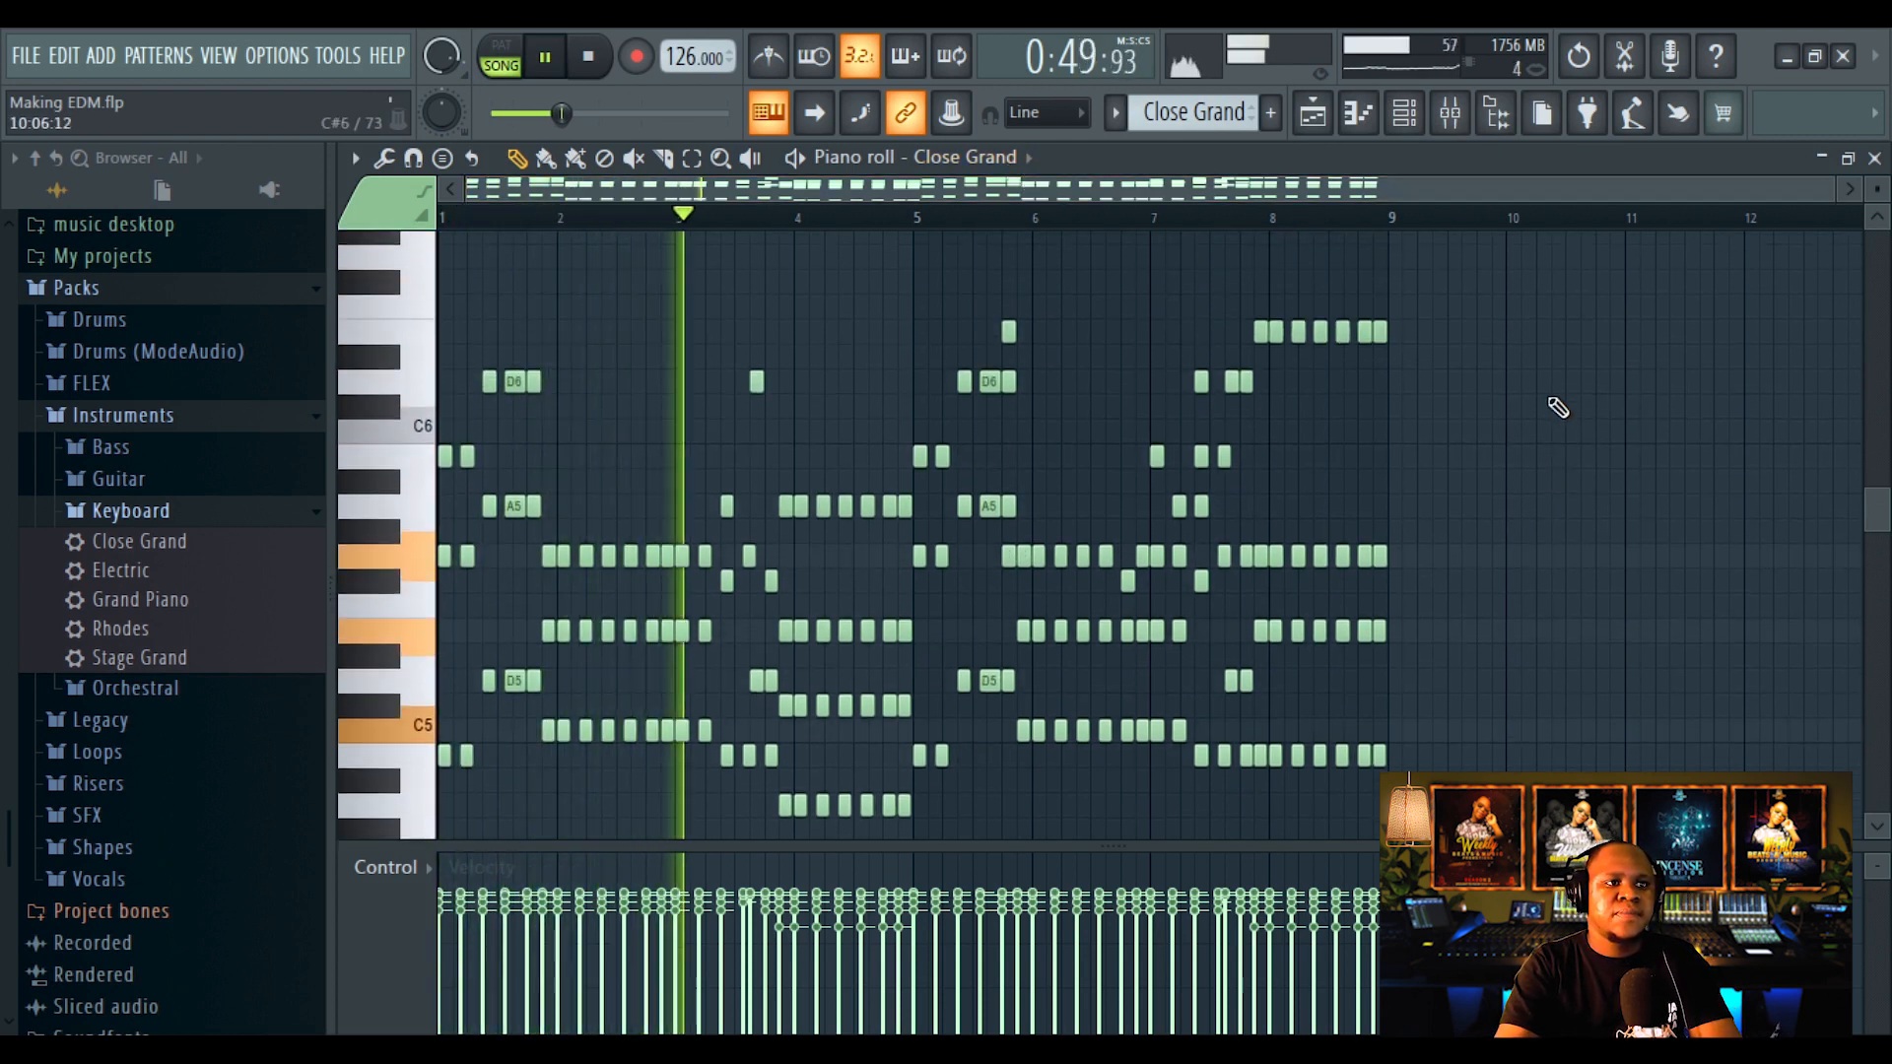
{"action": "scroll", "coordinate": [1553, 412], "scroll_direction": "down", "scroll_amount": 1}
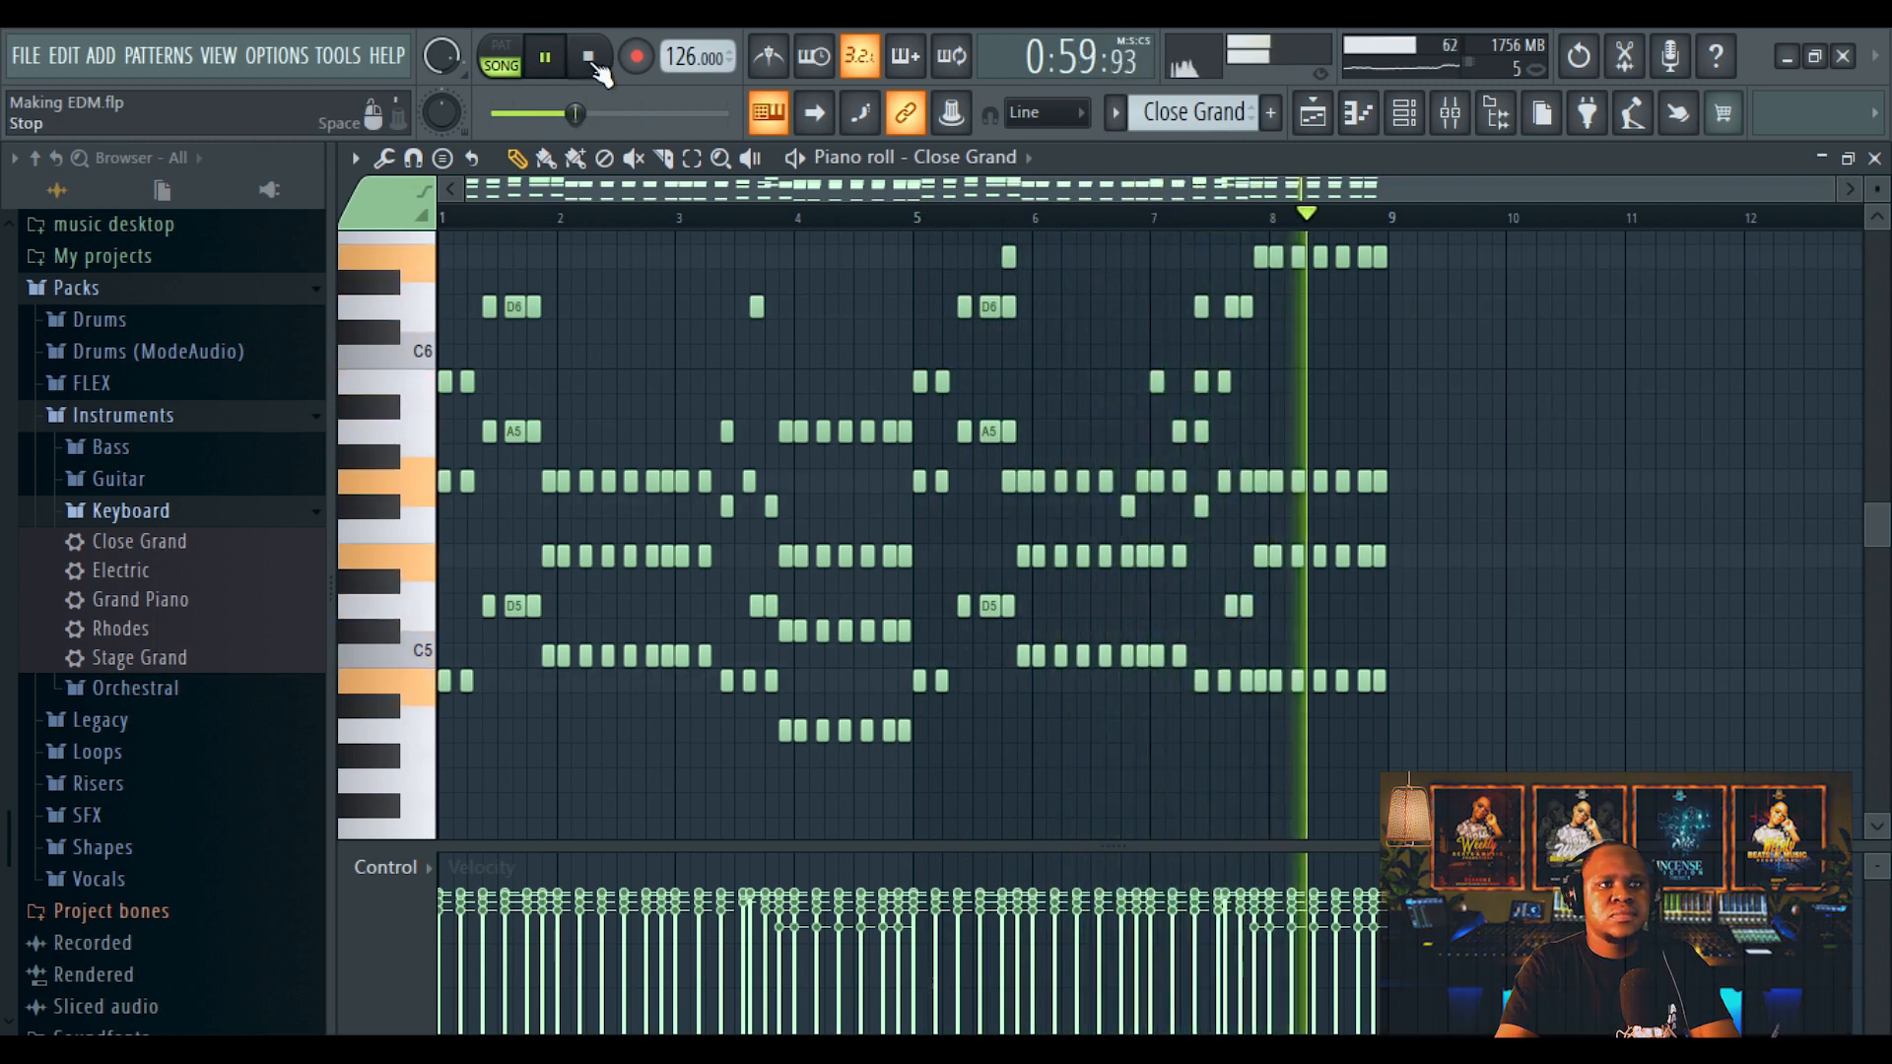
{"action": "left_click", "coordinate": [589, 61]}
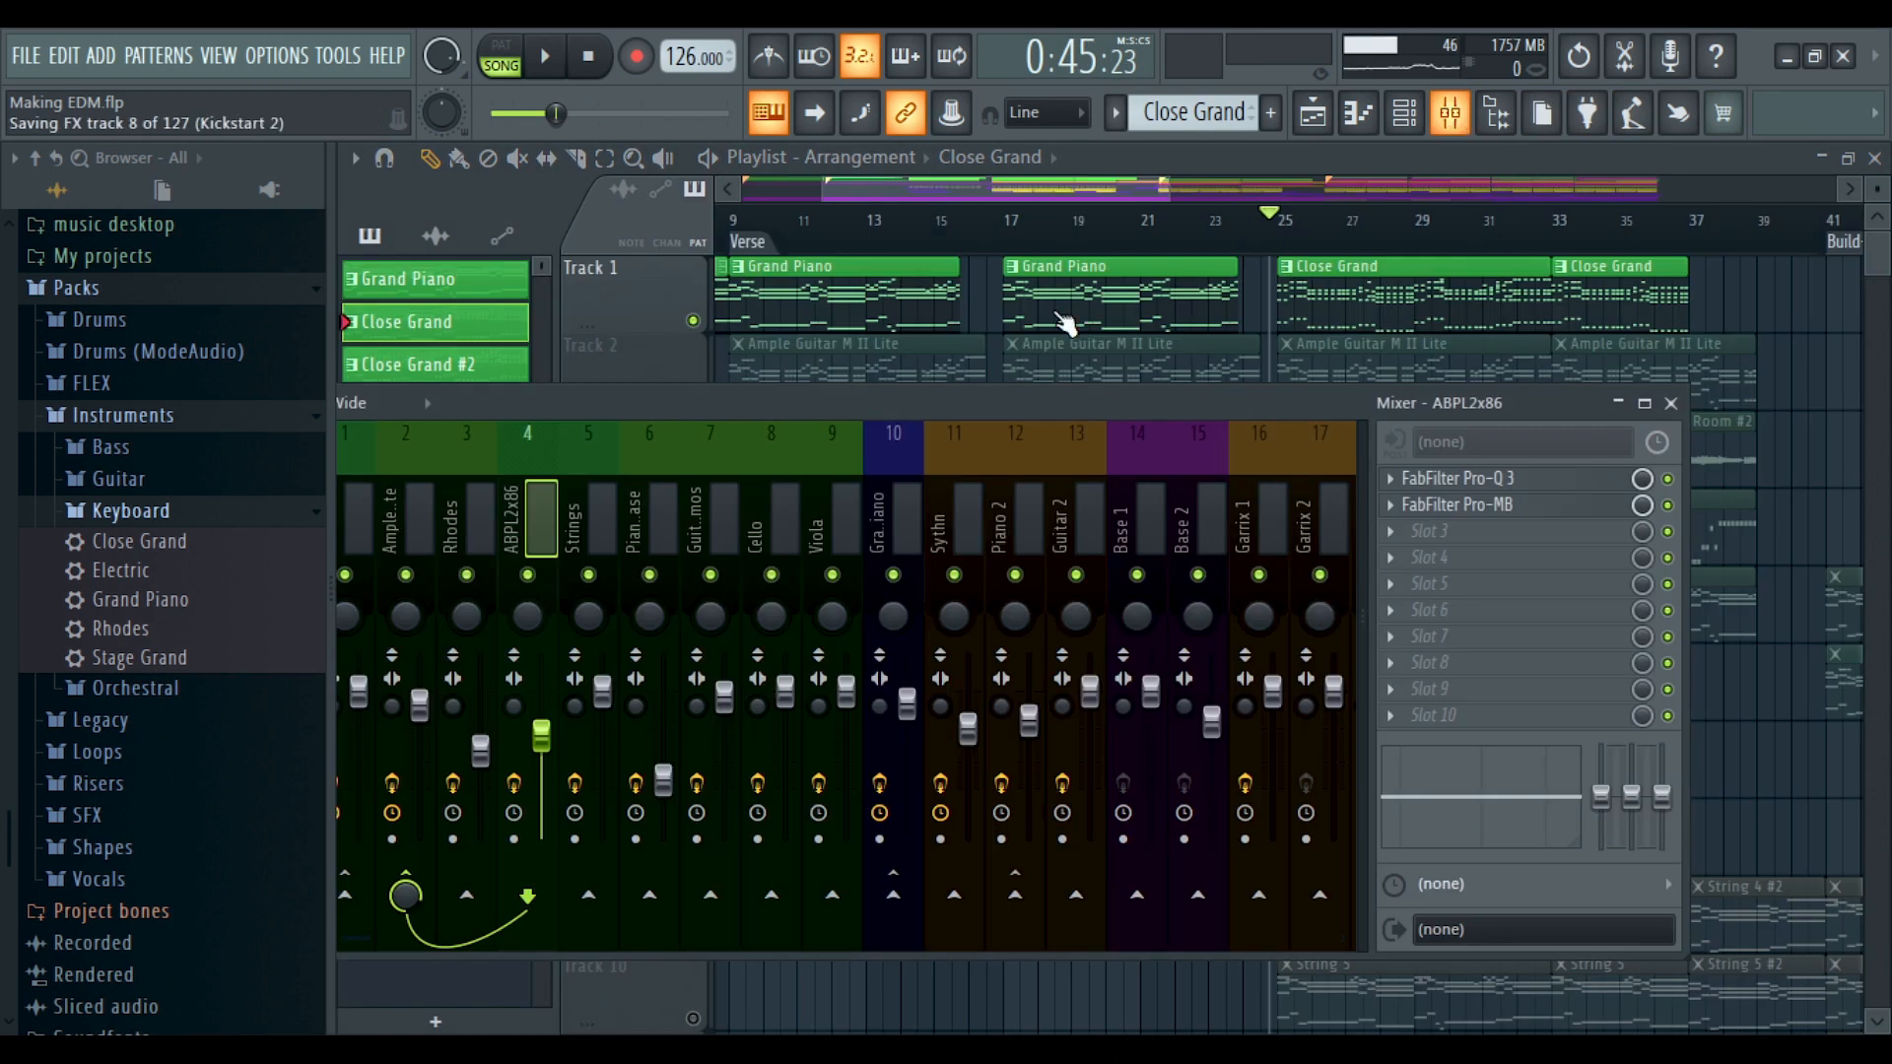
Inspect the soothe2 effect on the Grand Piano mixer track, play the section from before bar 25, and close the effect
{"action": "left_click_drag", "start_coordinate": [908, 383], "coordinate": [1058, 447]}
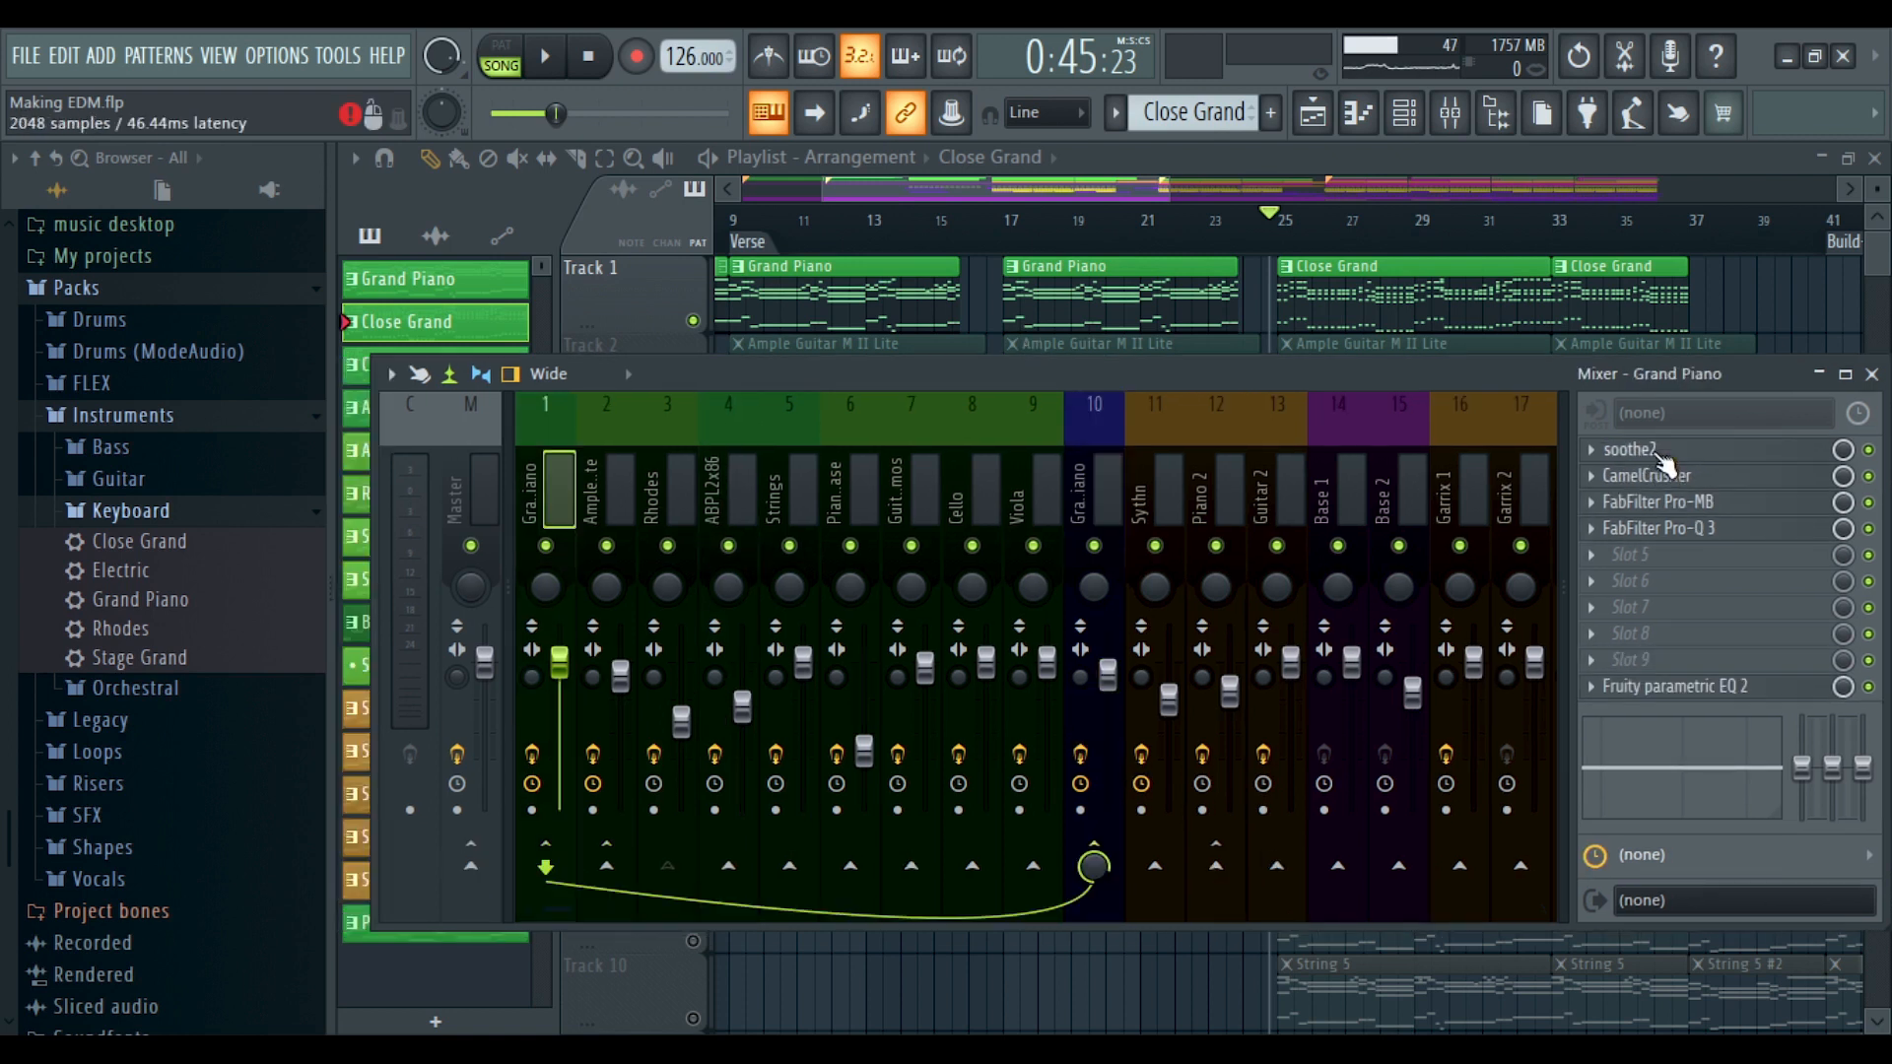
{"action": "left_click", "coordinate": [1660, 456]}
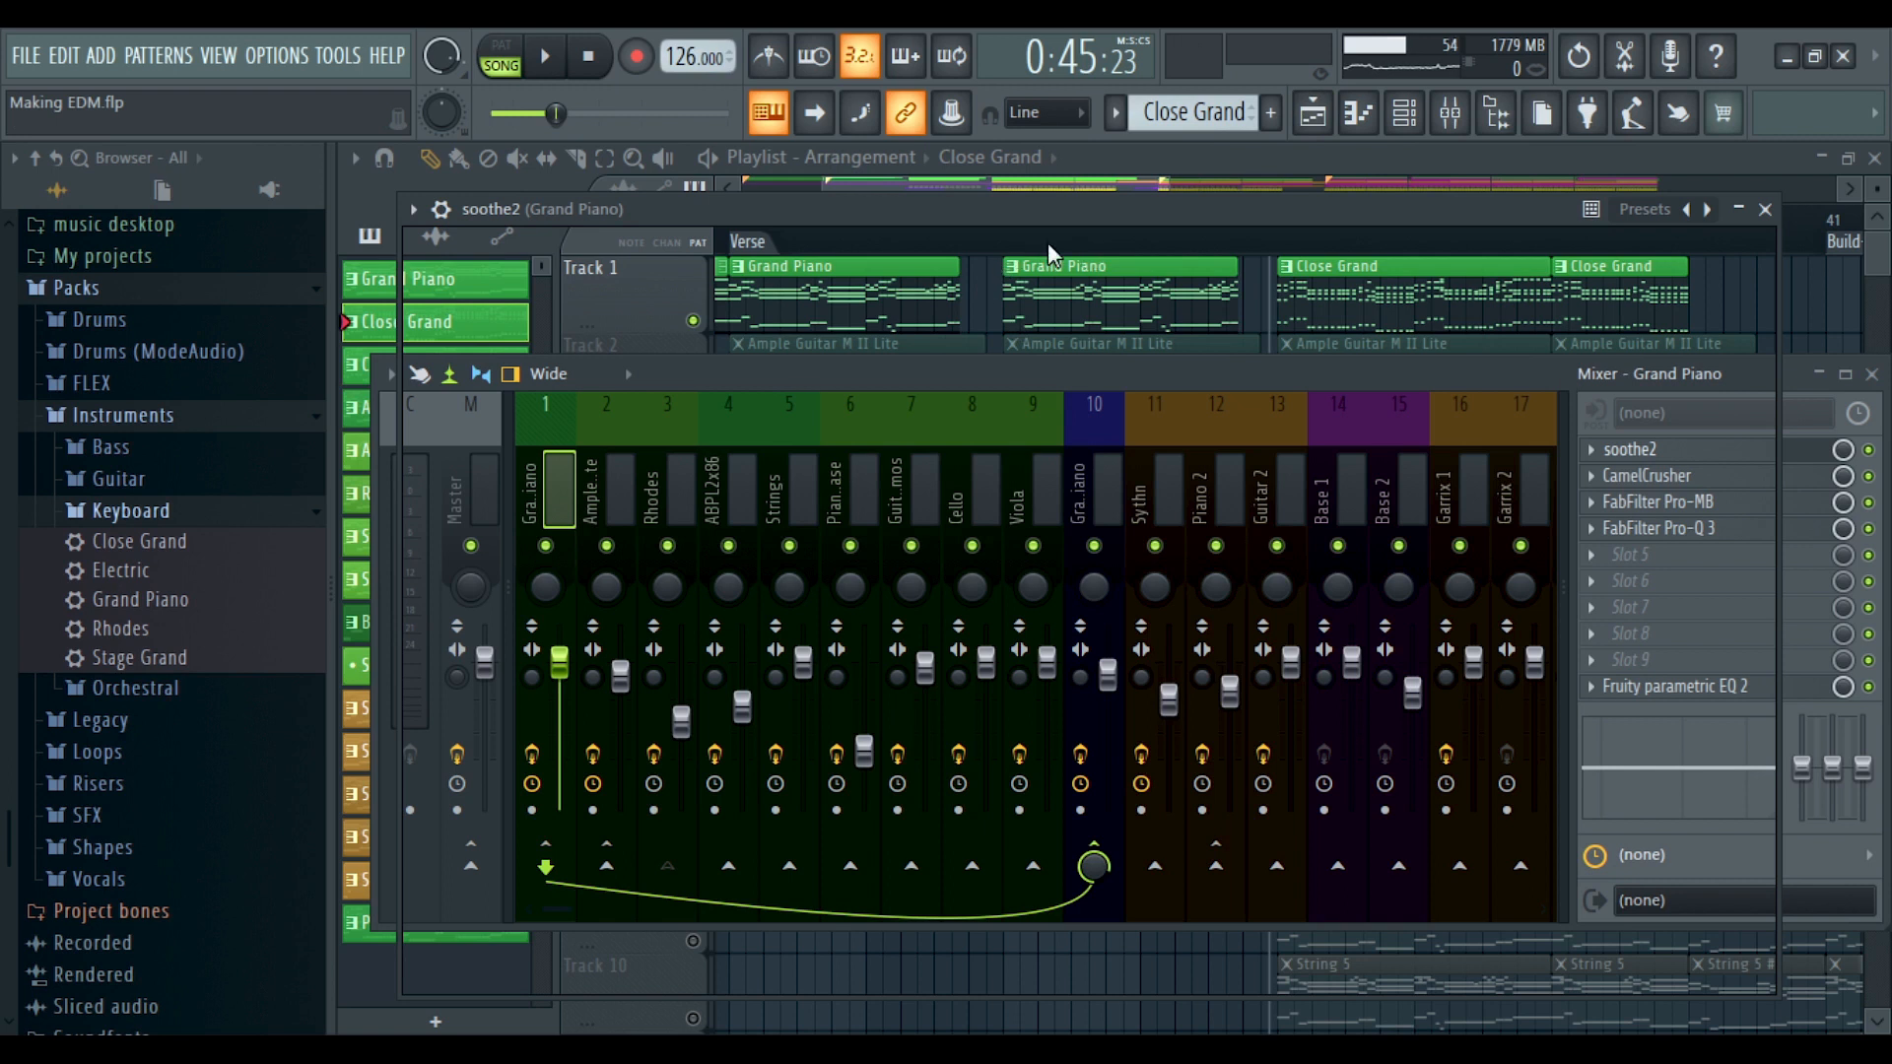
{"action": "key", "text": "space"}
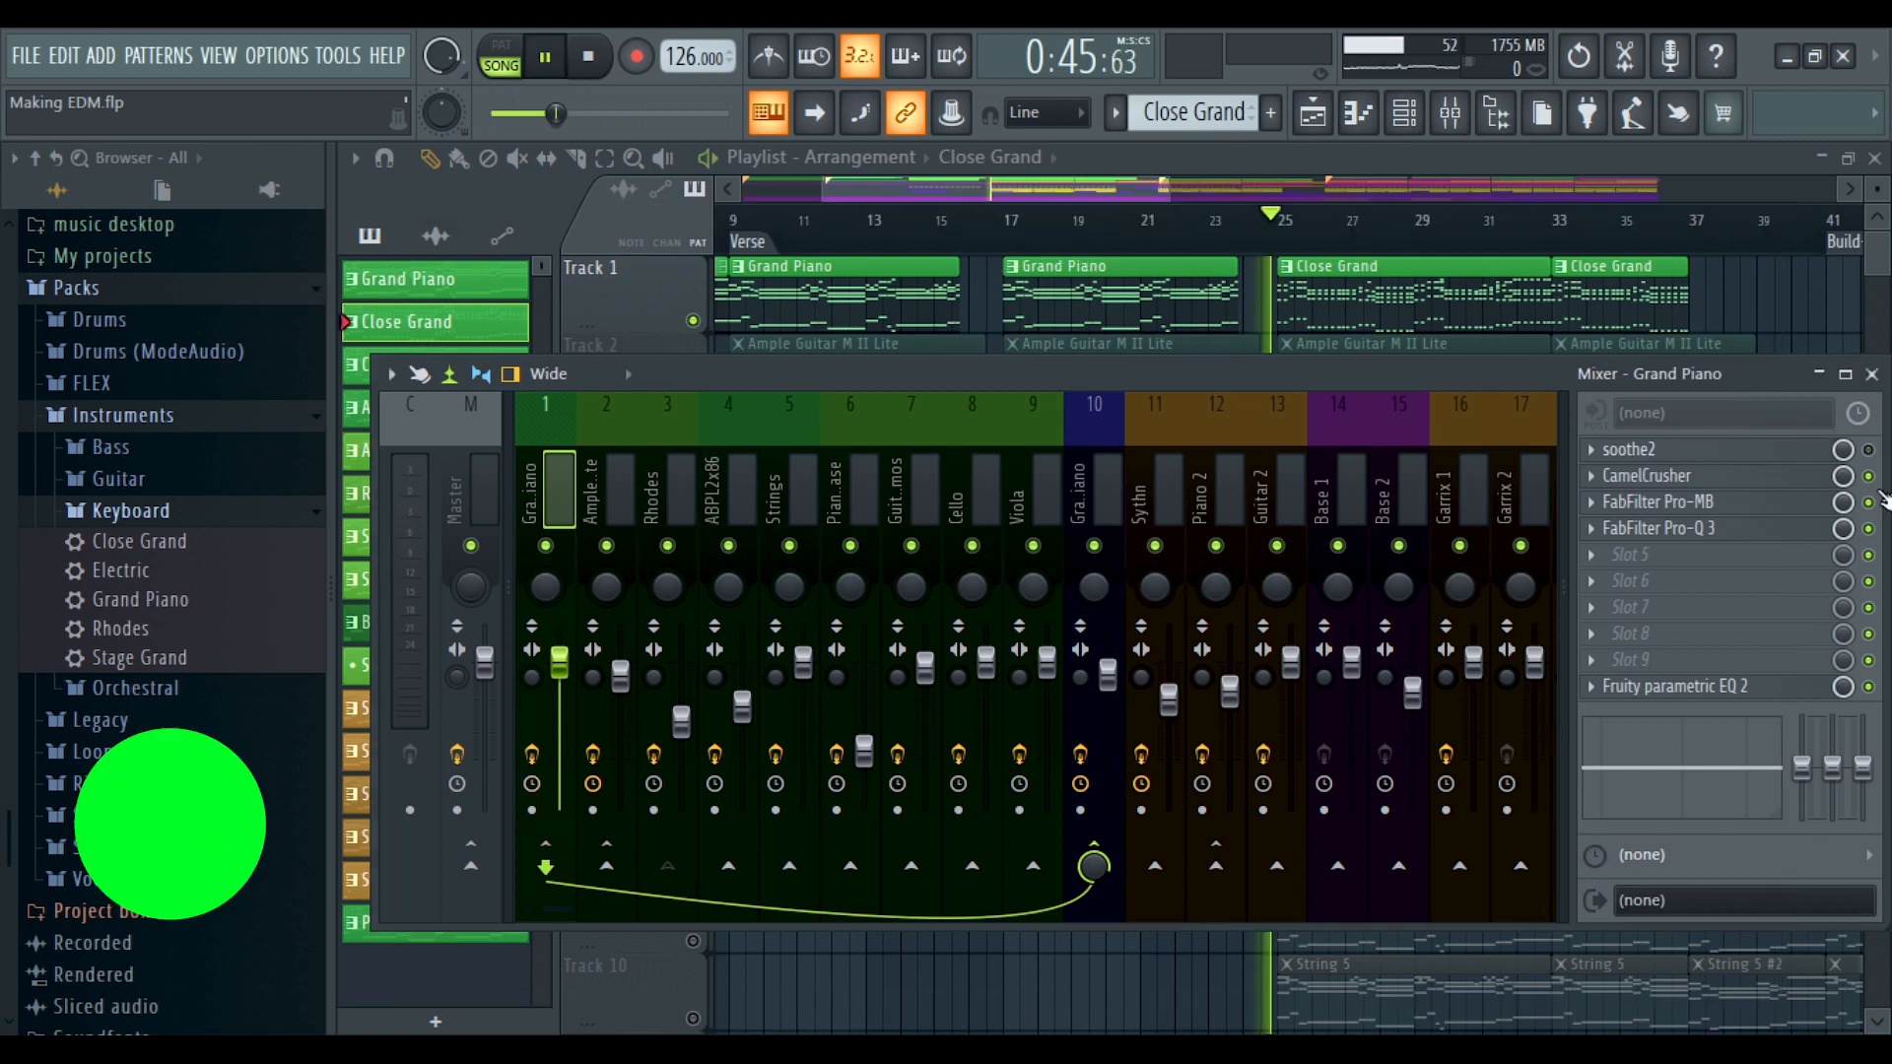
{"action": "left_click_drag", "start_coordinate": [1538, 370], "coordinate": [1233, 392]}
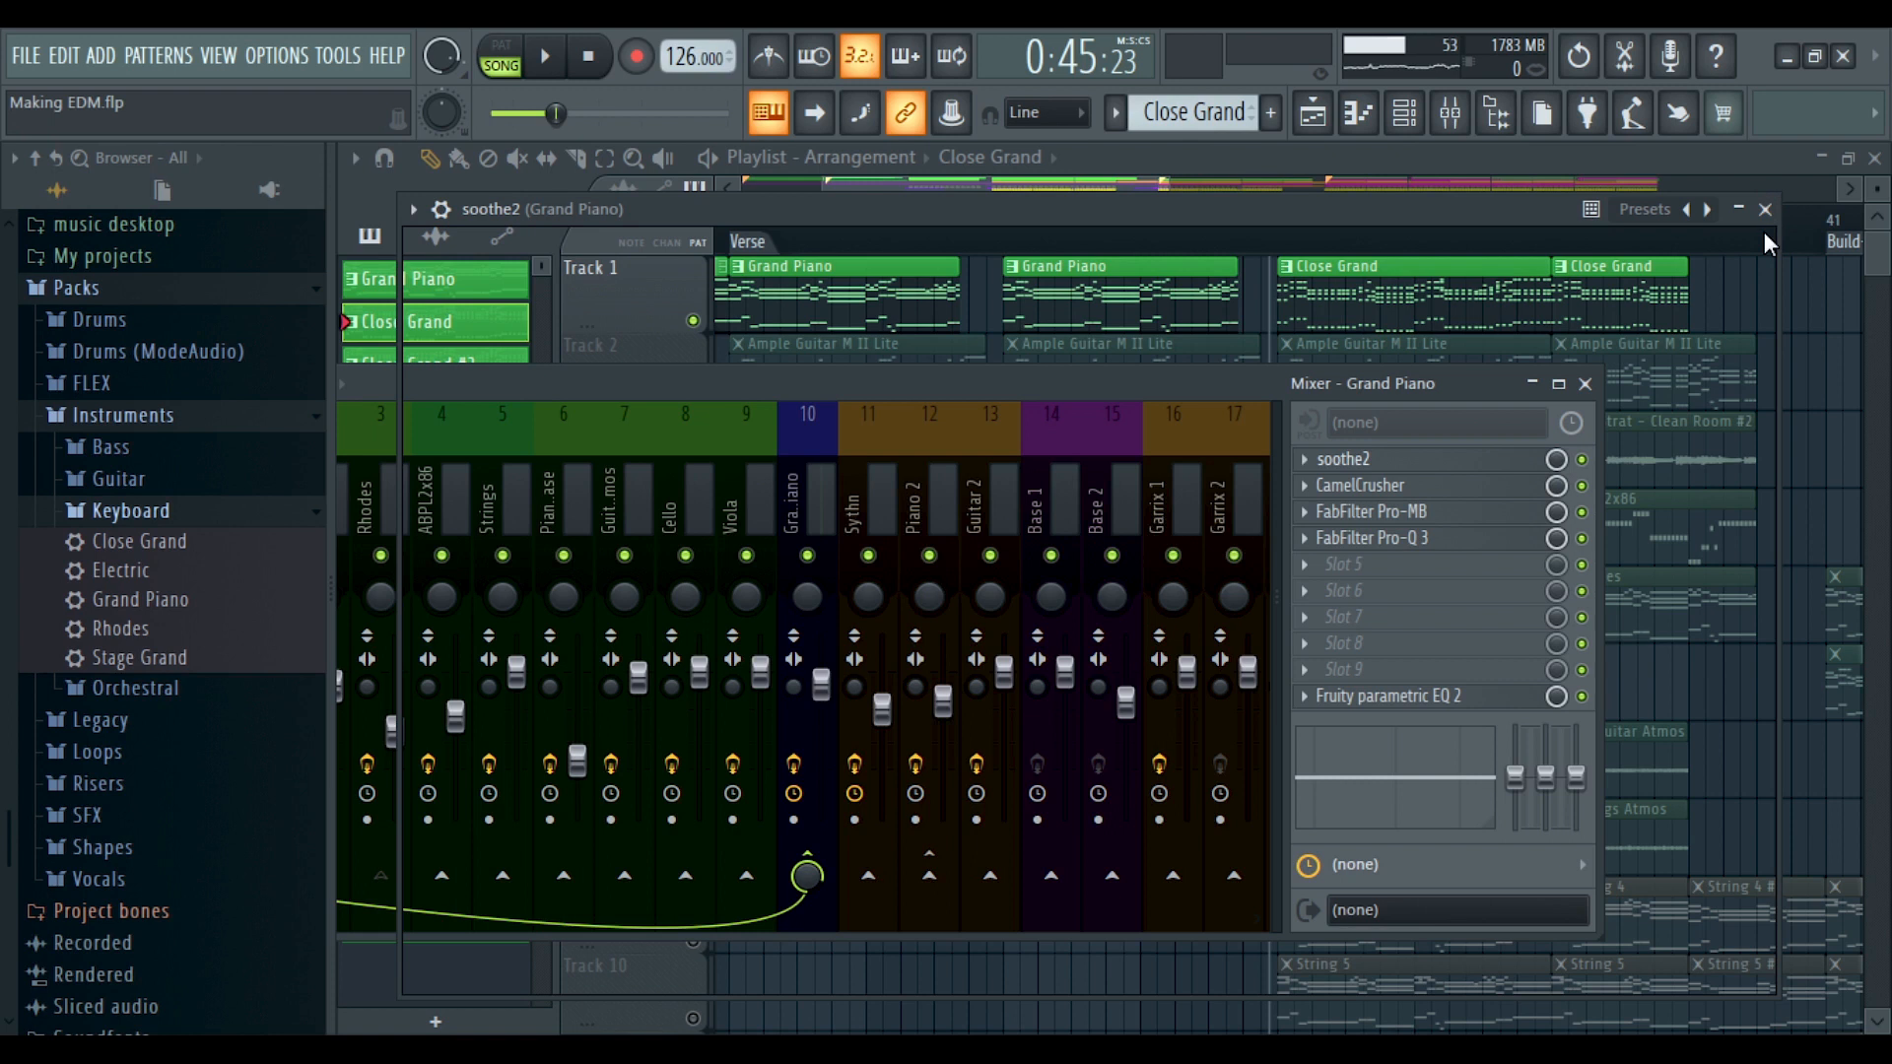
{"action": "left_click", "coordinate": [1765, 209]}
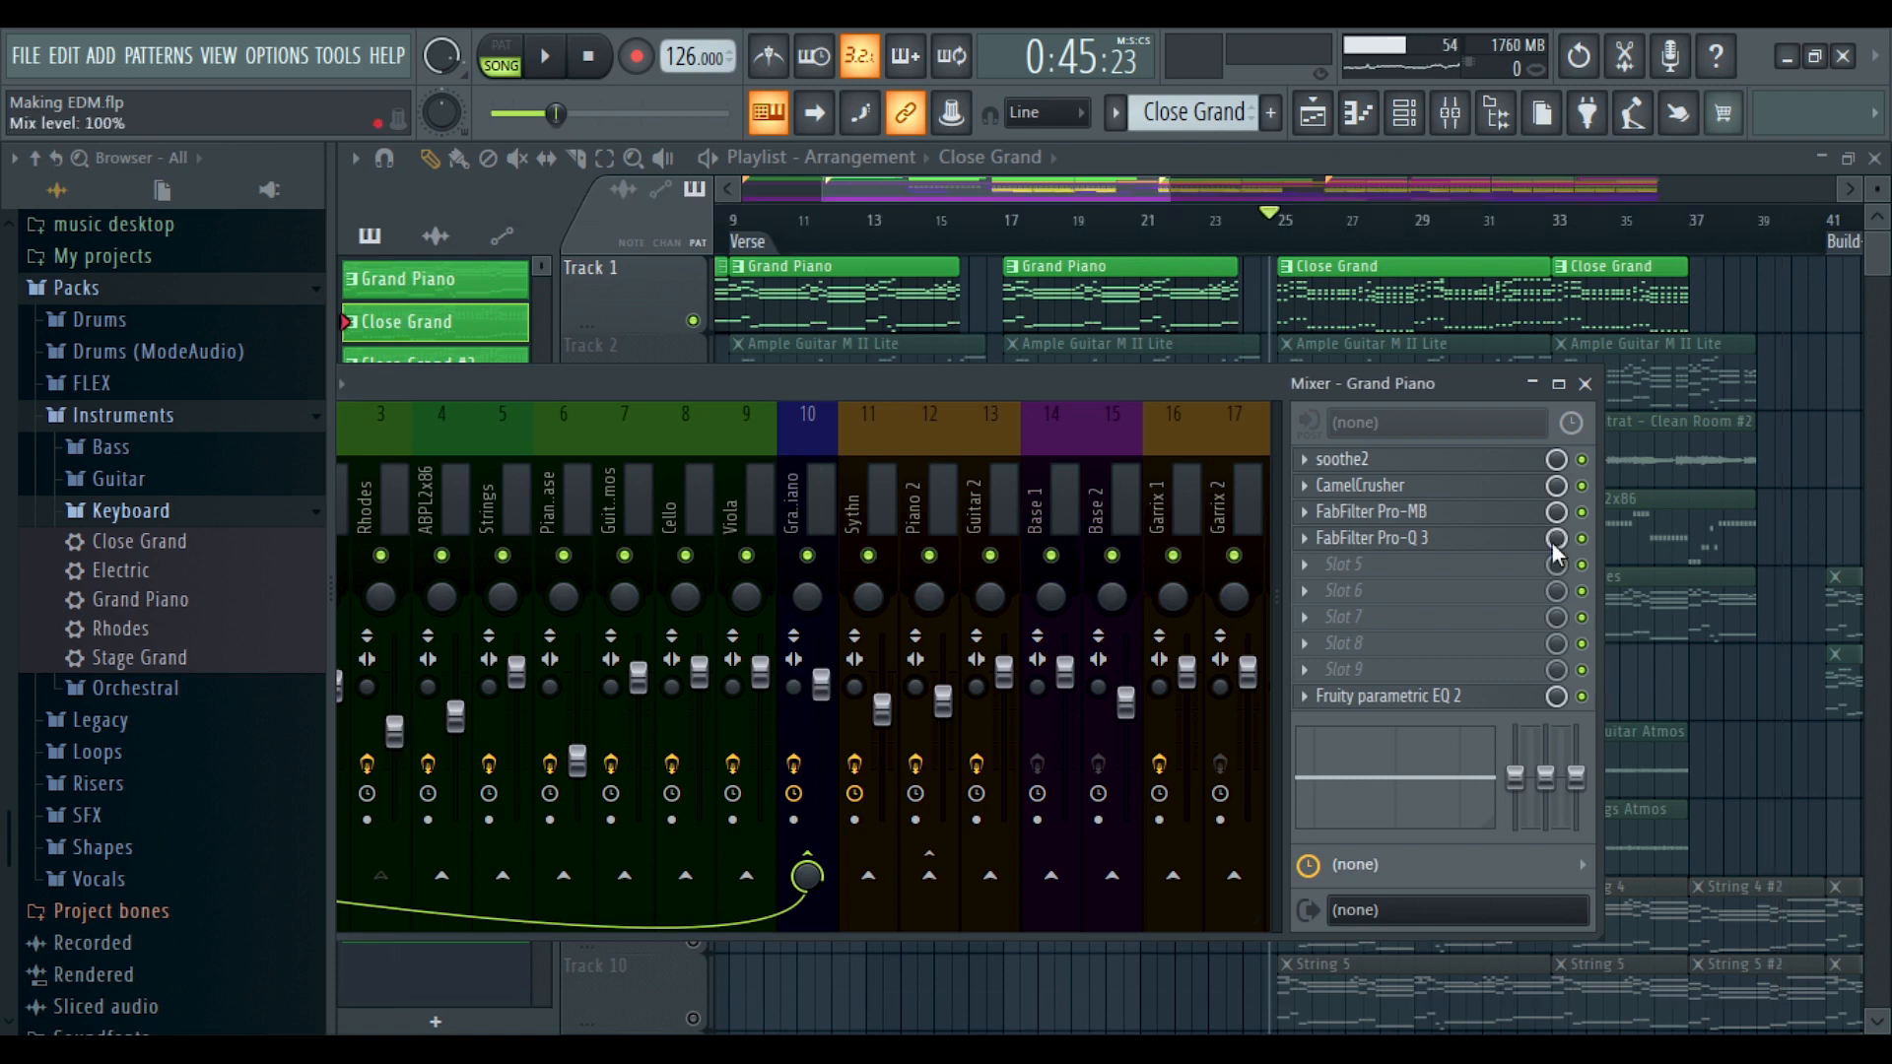
Inspect the Grand Piano track's CamelCrusher, FabFilter Pro-MB and FabFilter Pro-Q 3 effects, and play all tracks from before bar 25
{"action": "left_click", "coordinate": [1431, 487]}
{"action": "left_click", "coordinate": [1371, 512]}
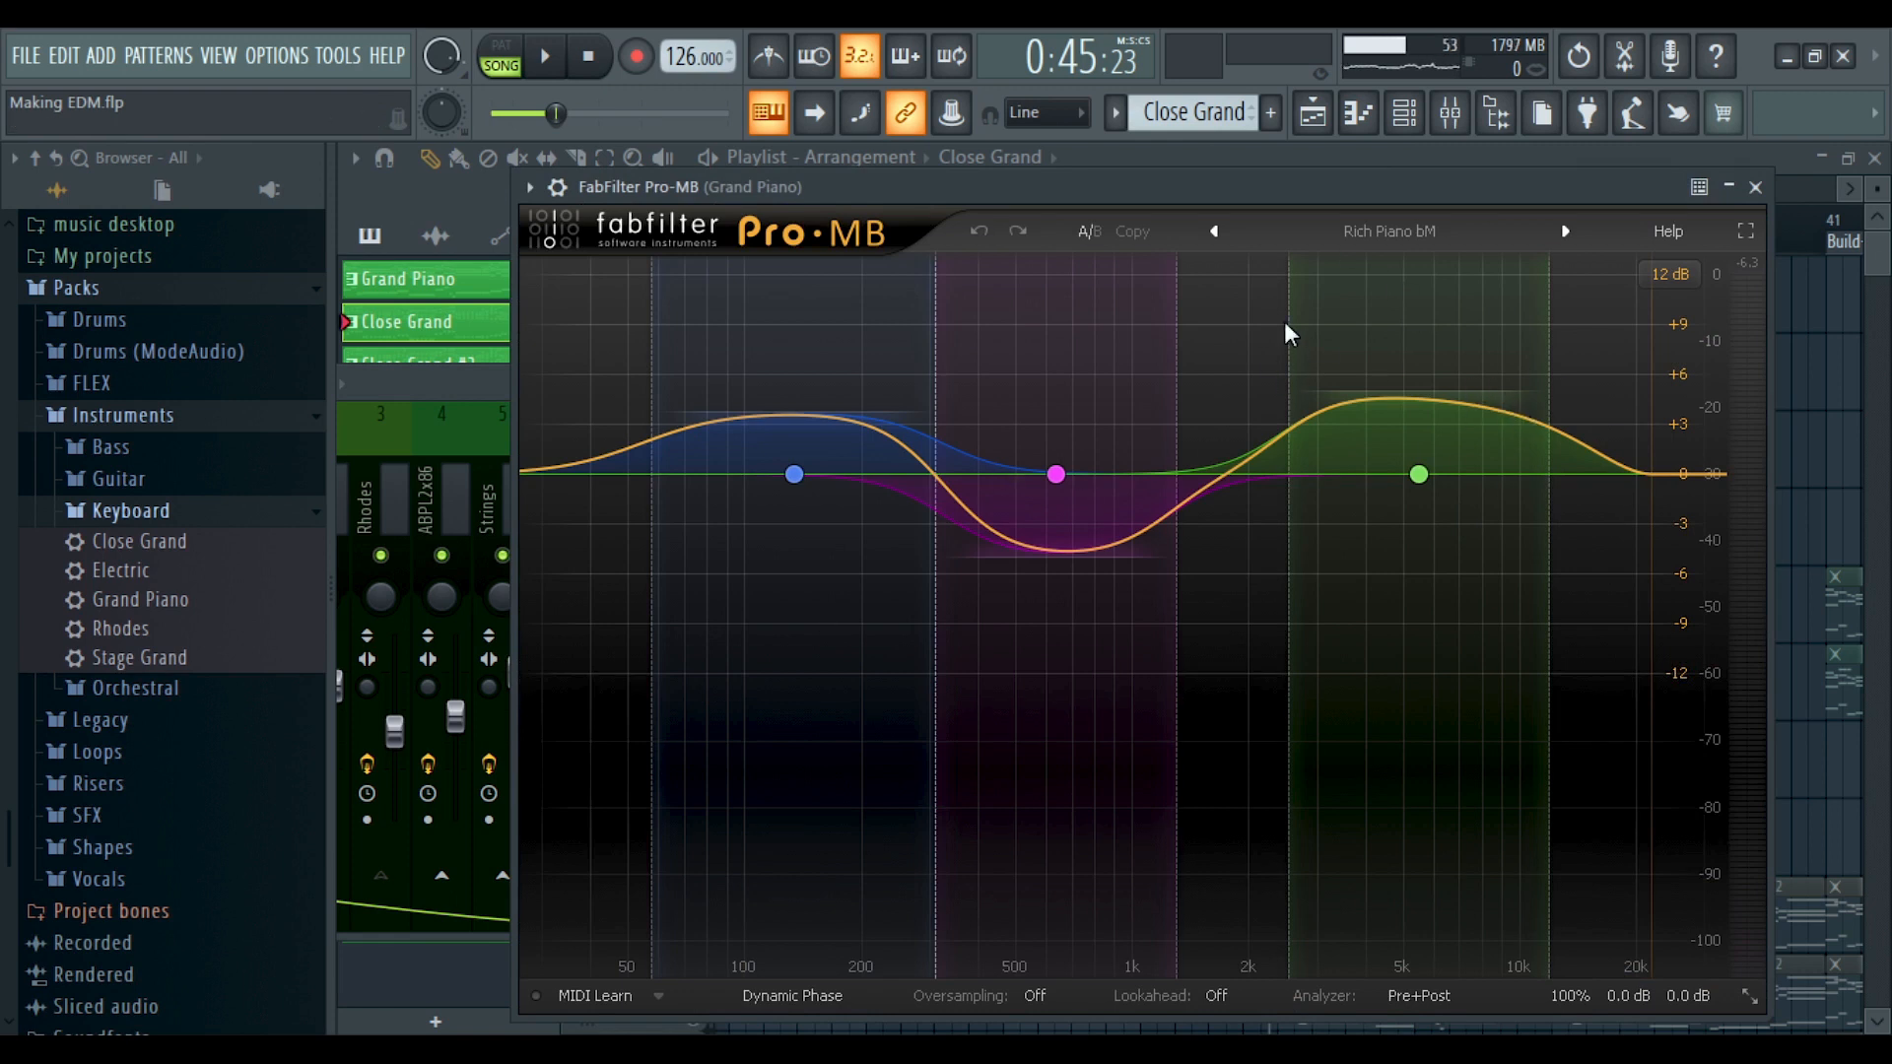
{"action": "left_click", "coordinate": [1757, 190]}
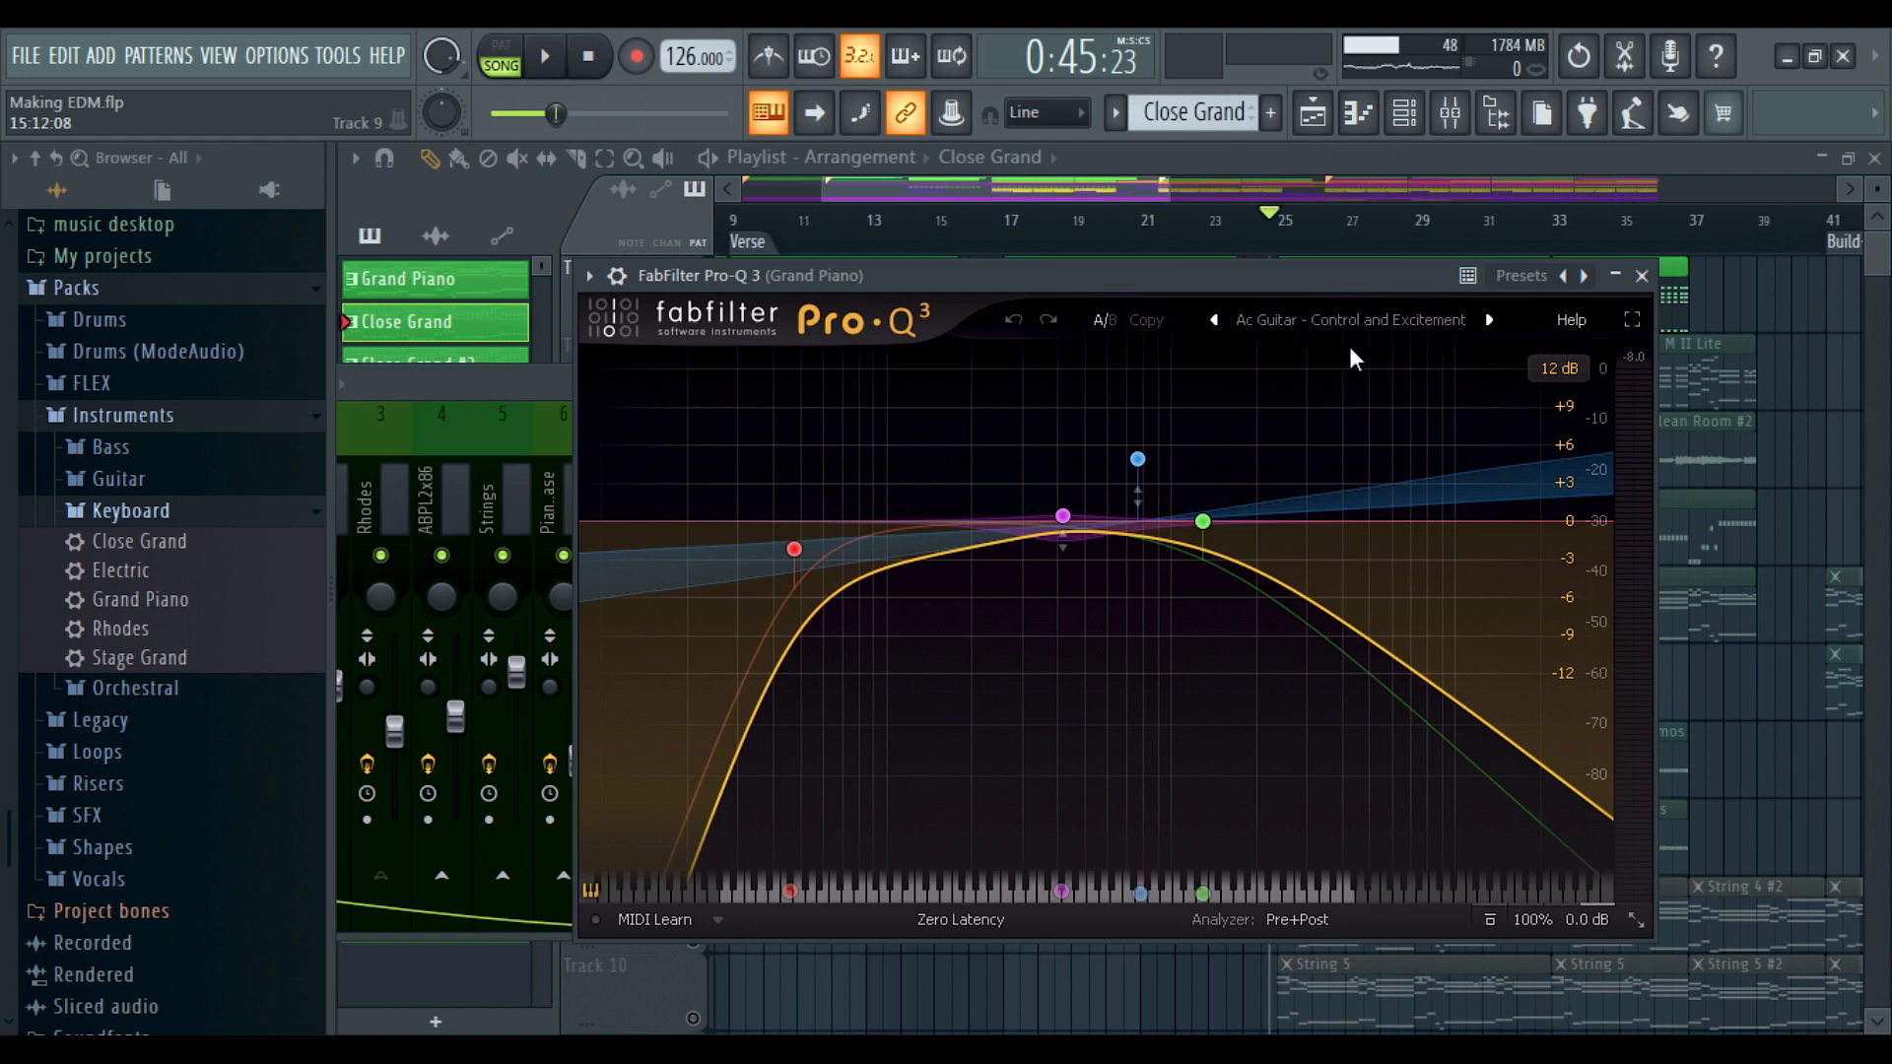
{"action": "left_click", "coordinate": [545, 56]}
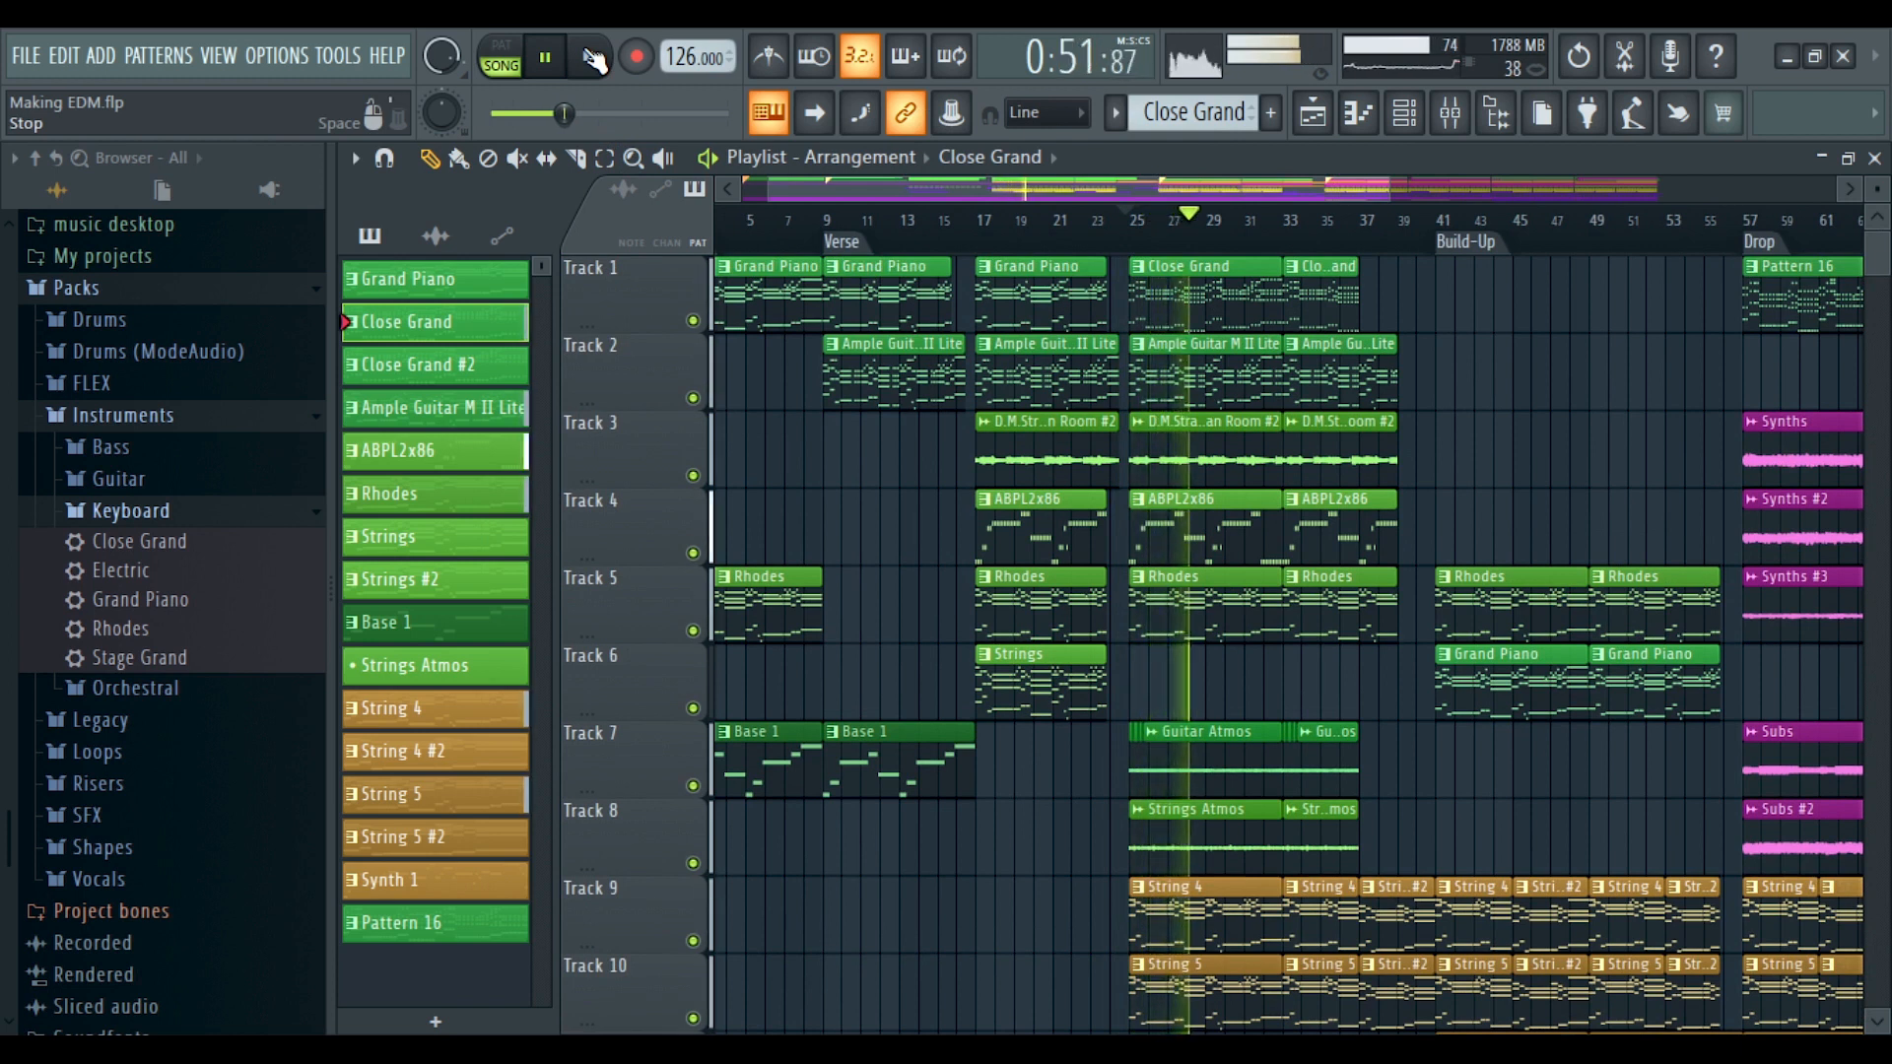
{"action": "left_click", "coordinate": [594, 59]}
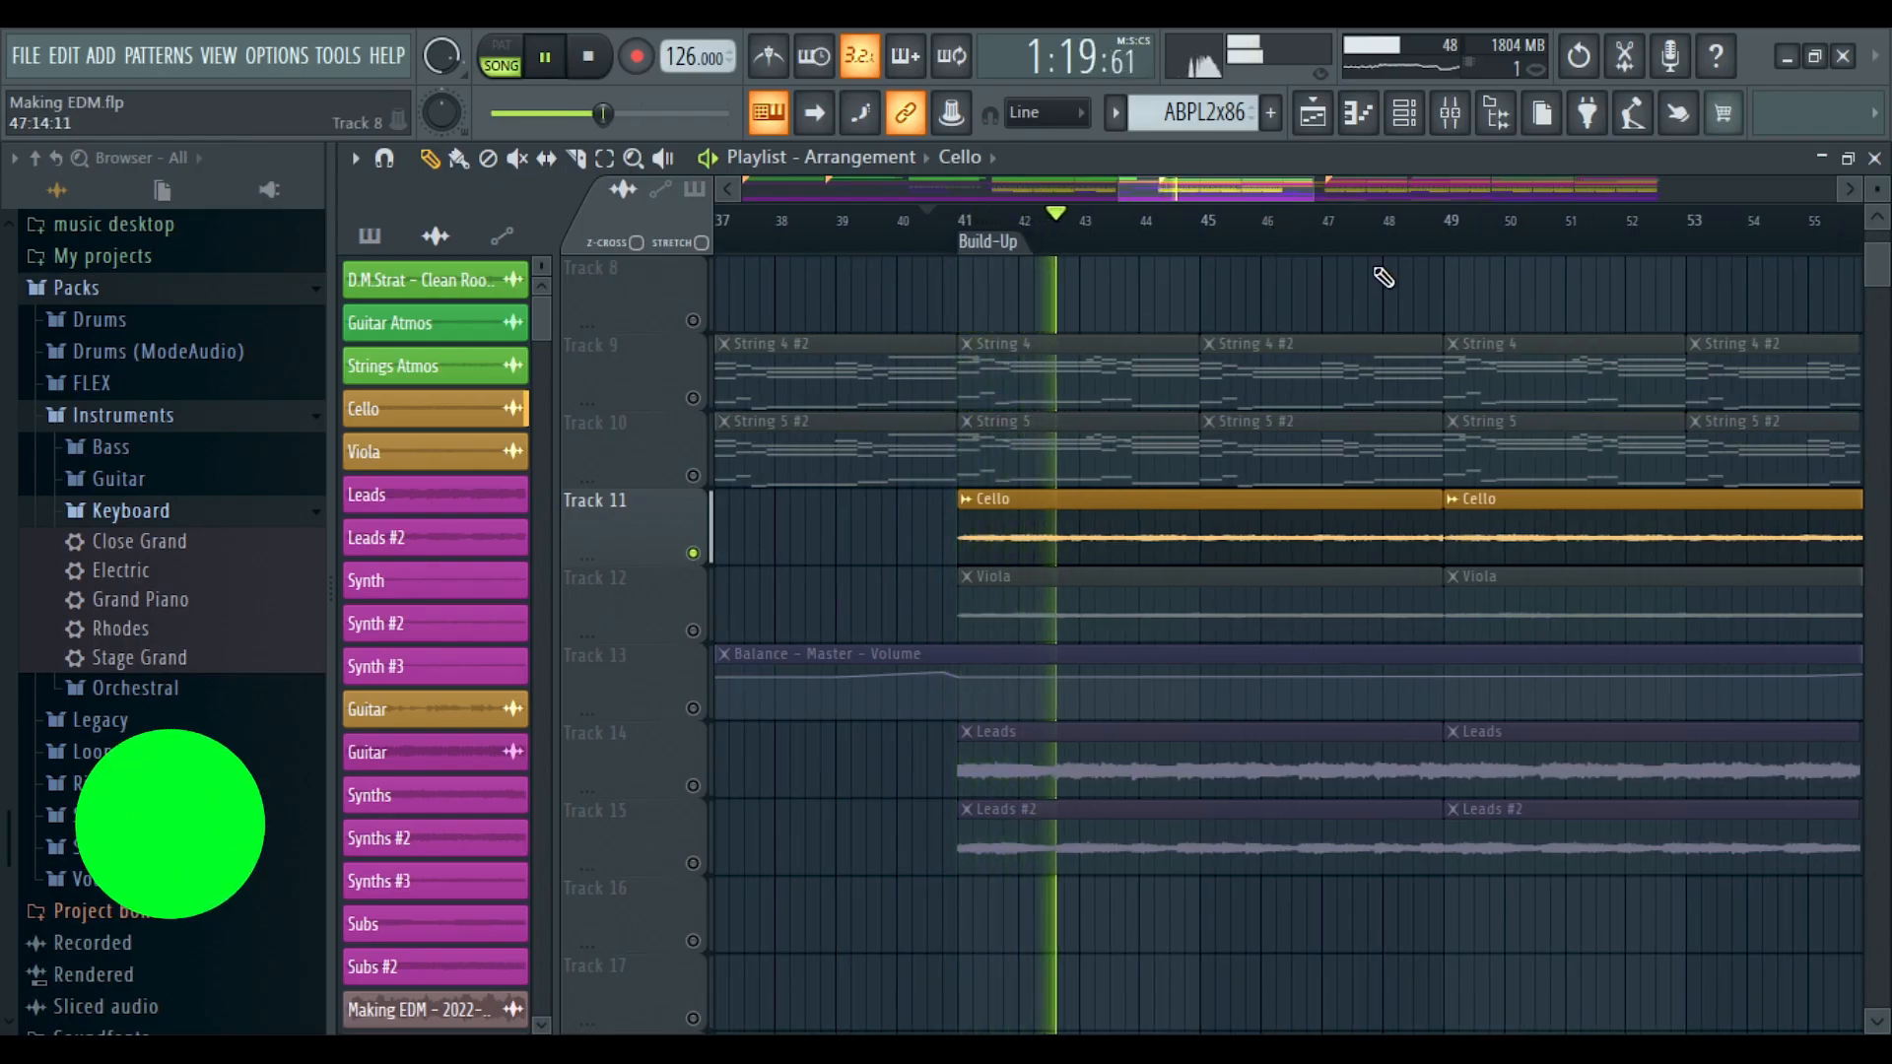
Play the soloed Cello on Track 11 through the Build-Up section and stop
{"action": "scroll", "coordinate": [1424, 241], "scroll_direction": "up", "scroll_amount": 4}
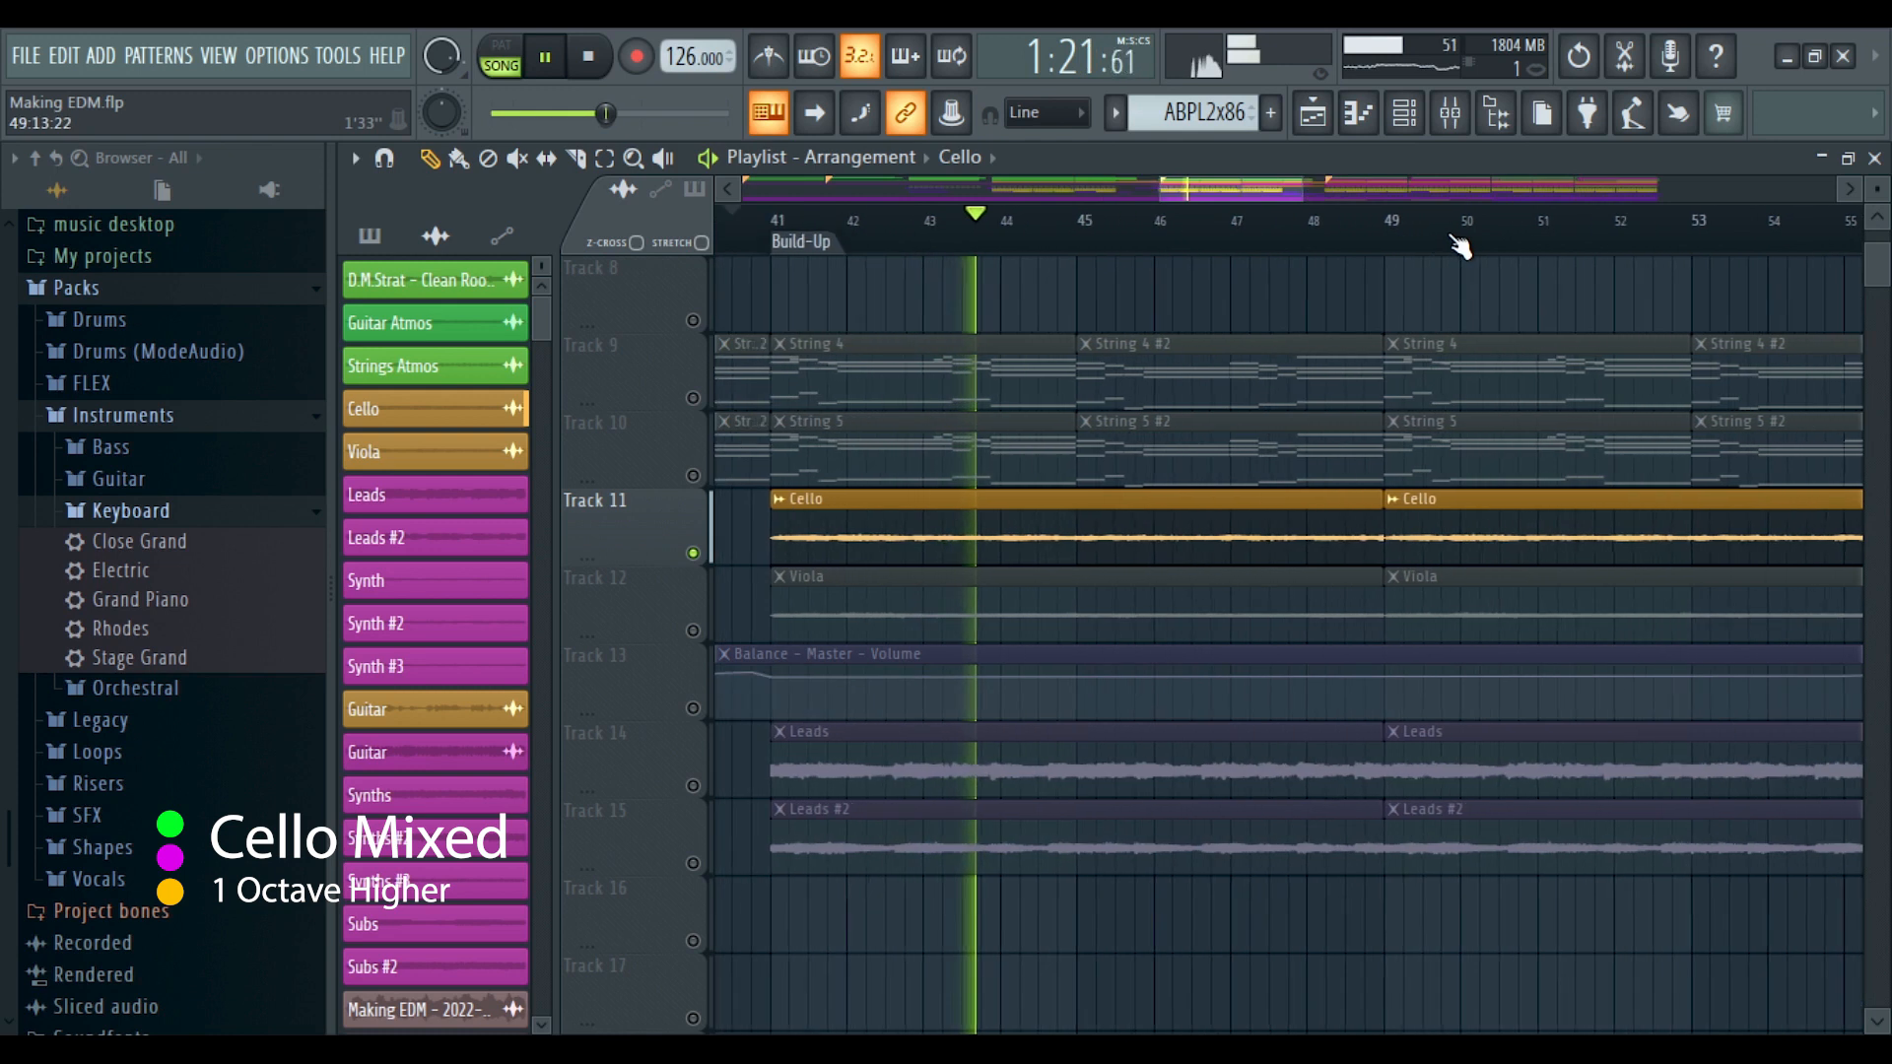
{"action": "scroll", "coordinate": [1458, 244], "scroll_direction": "down", "scroll_amount": 3}
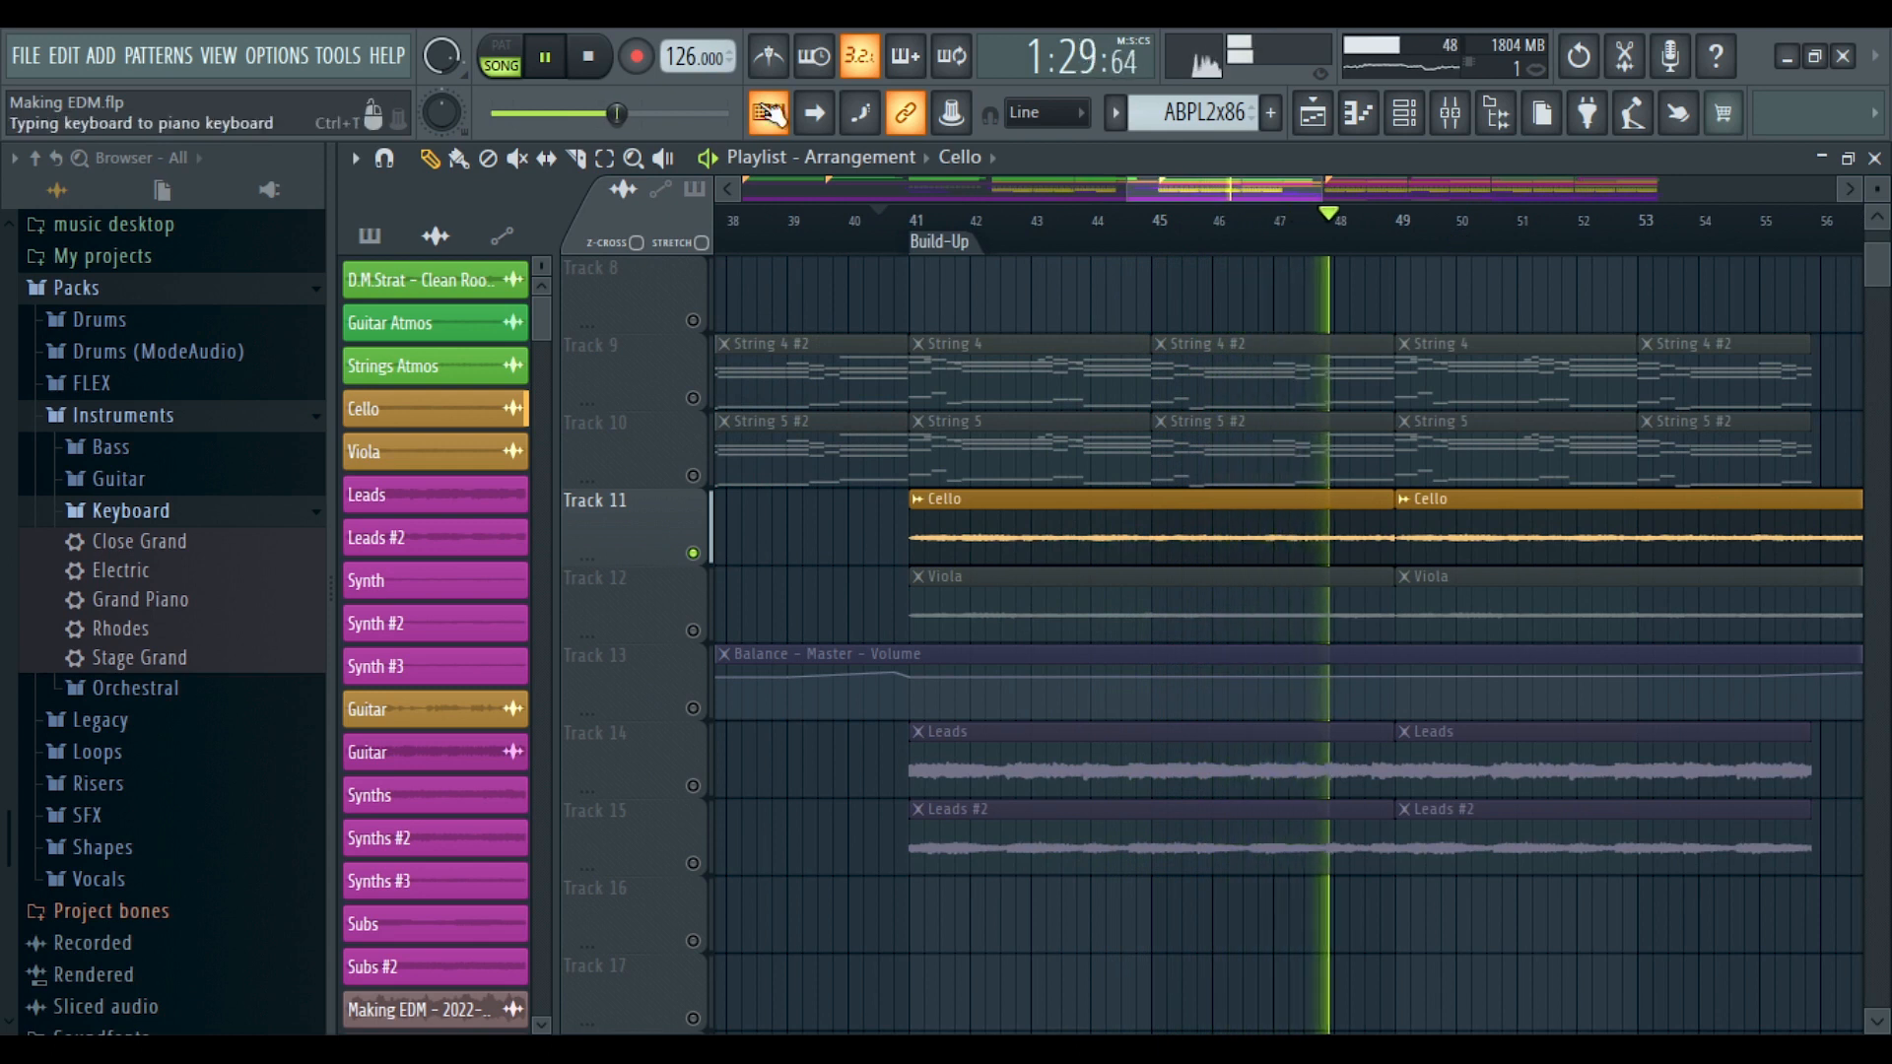
{"action": "left_click", "coordinate": [607, 75]}
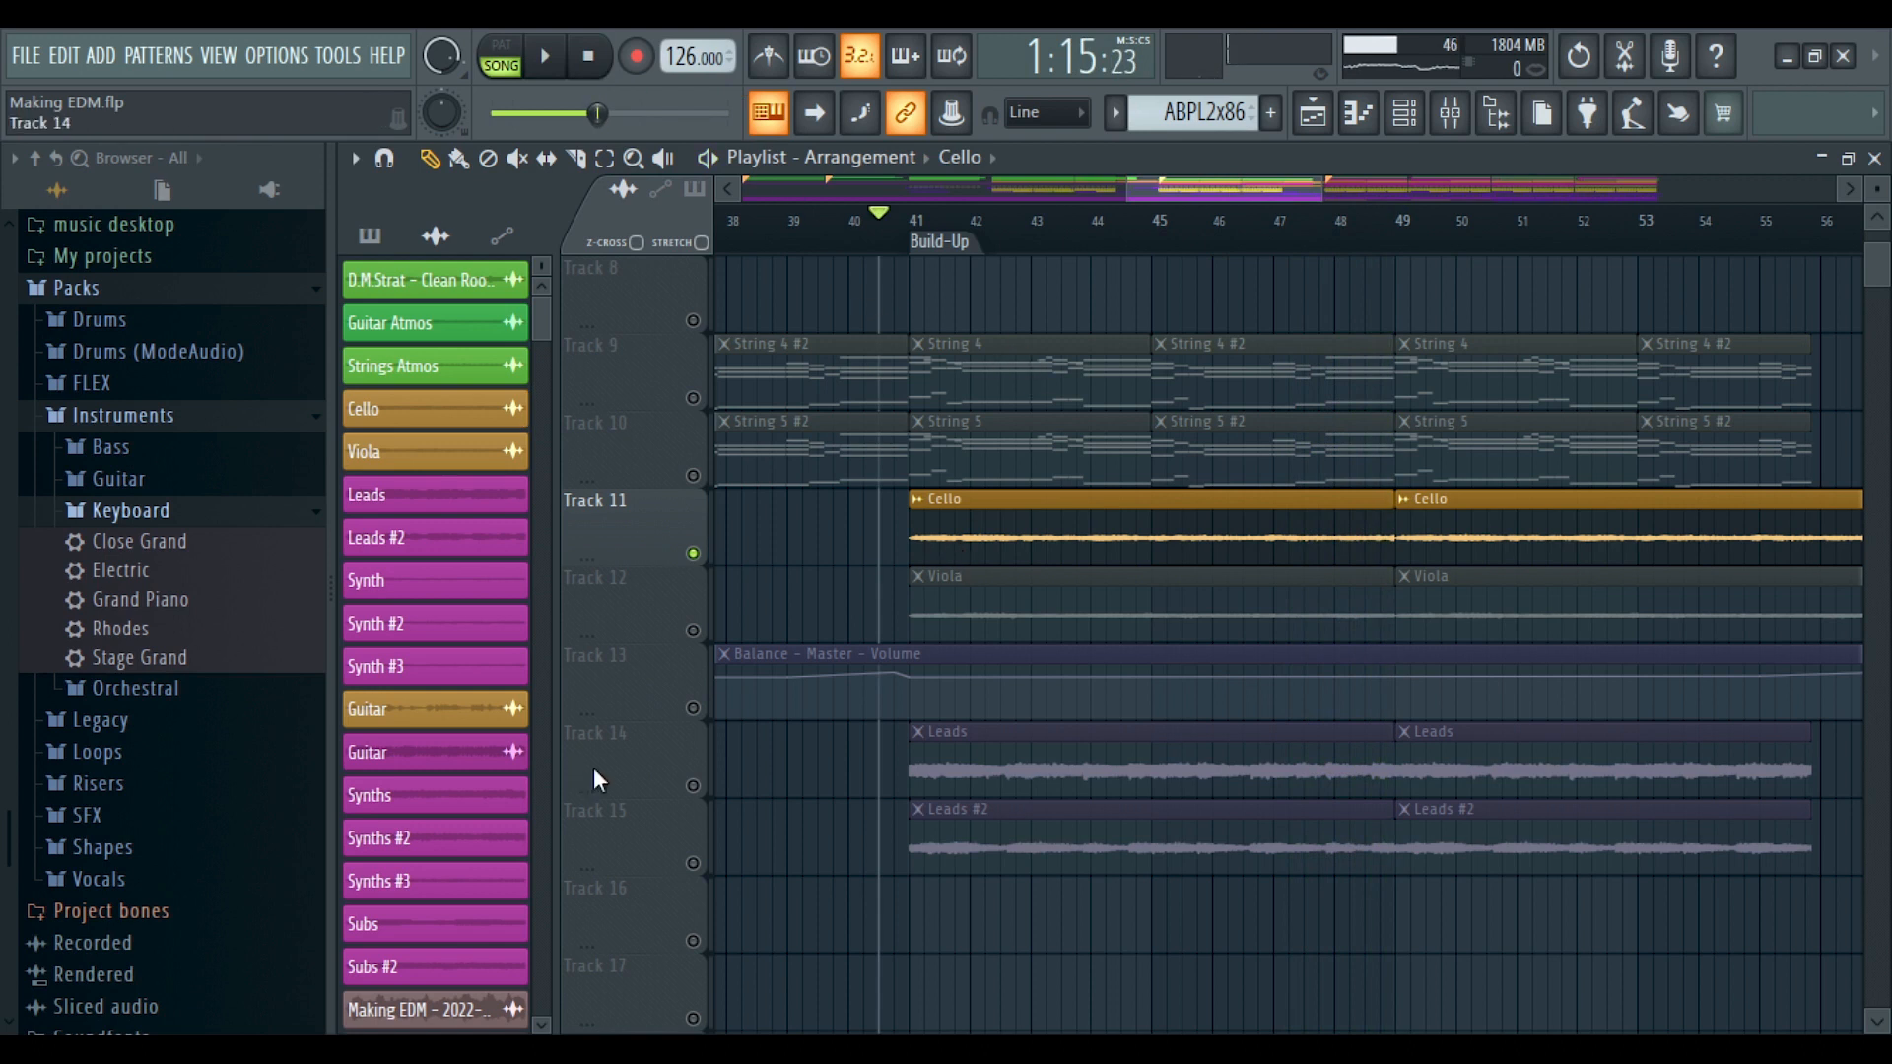
Solo and play the Viola on Track 12, re-enable the Cello on Track 11, and audition both together in the Build-Up
{"action": "right_click", "coordinate": [695, 632]}
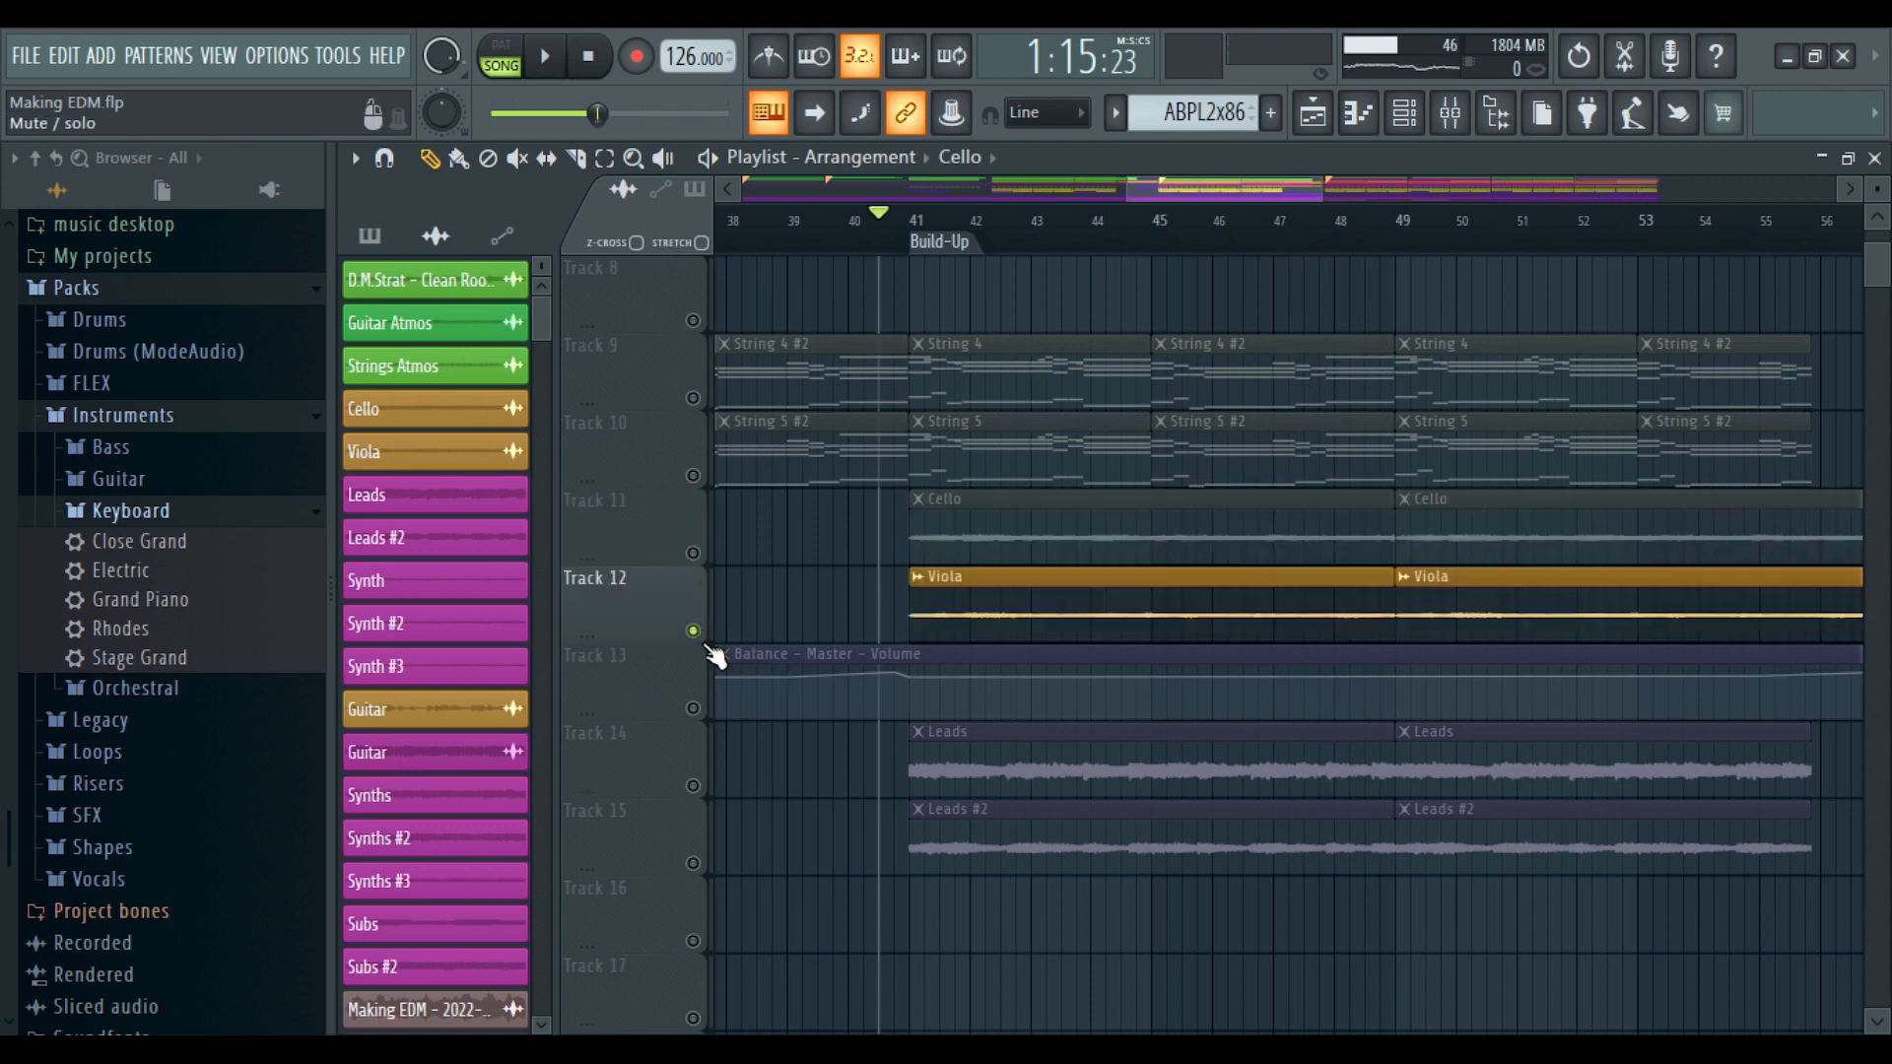
{"action": "left_click", "coordinate": [550, 59]}
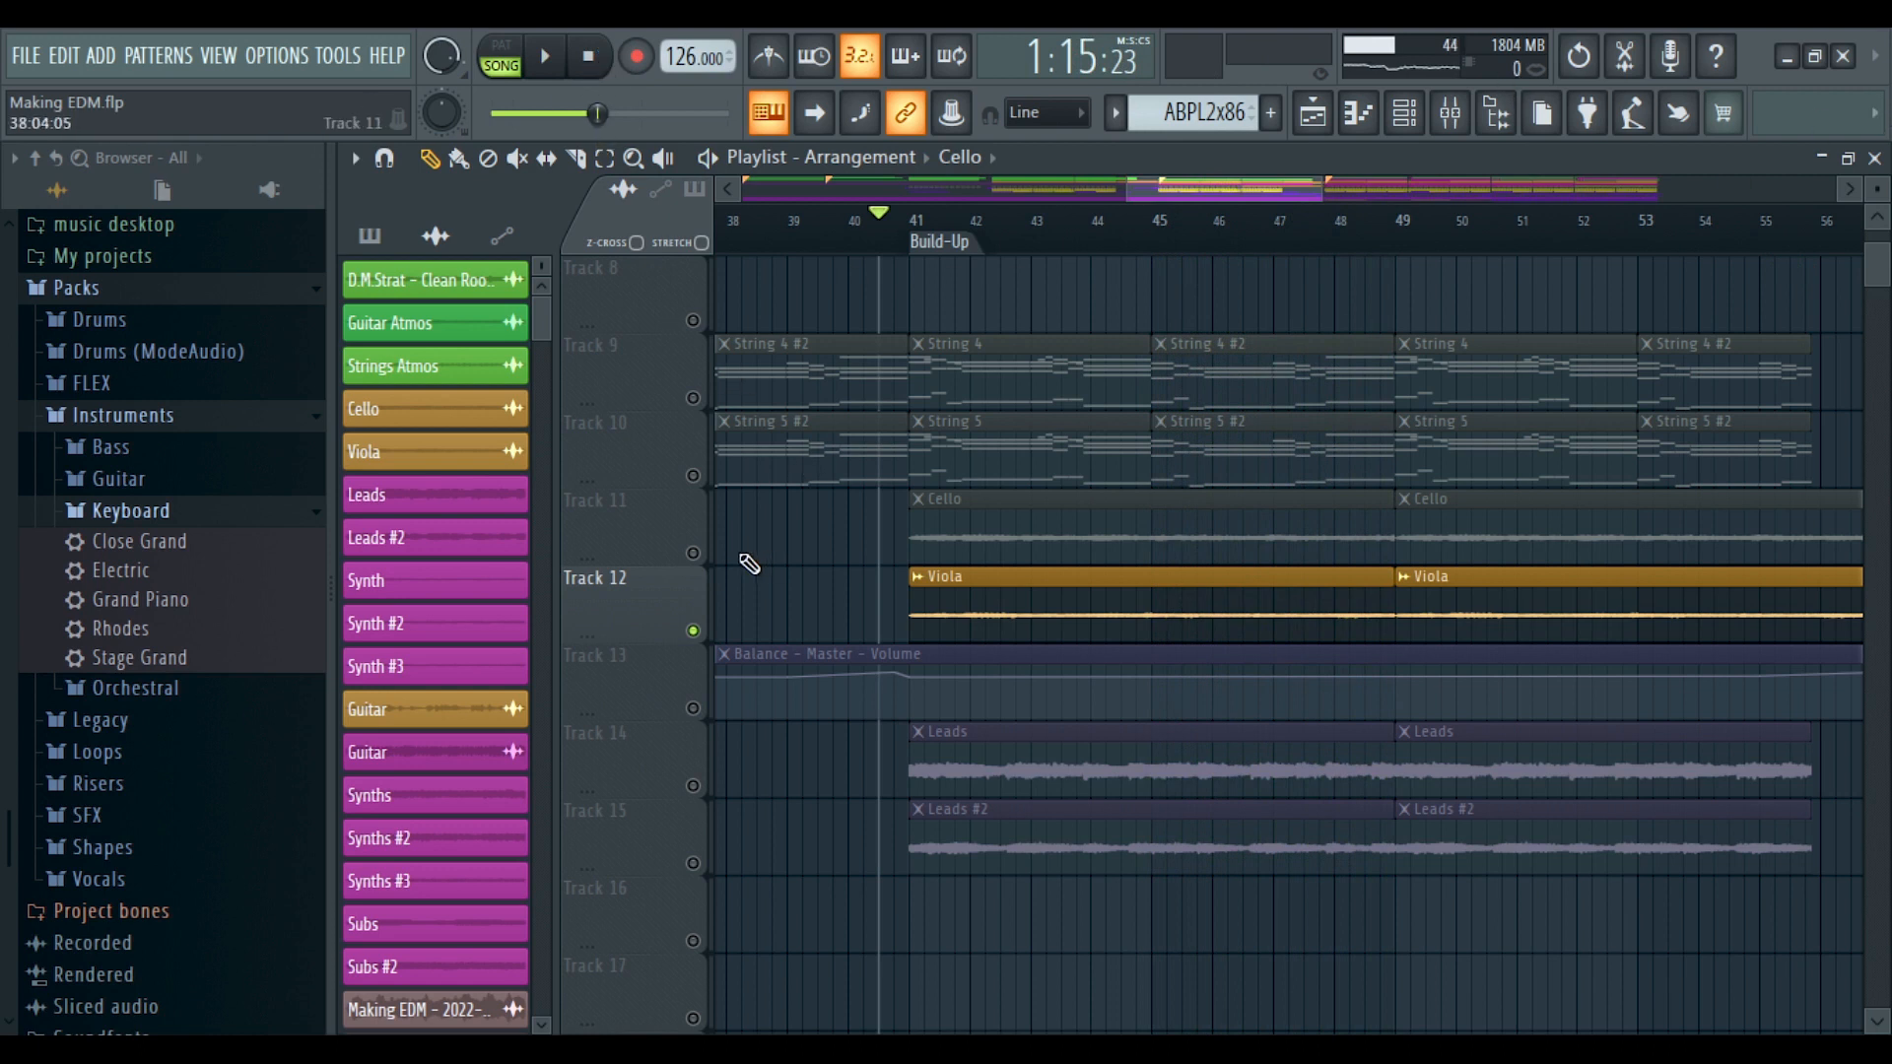
{"action": "left_click", "coordinate": [692, 553]}
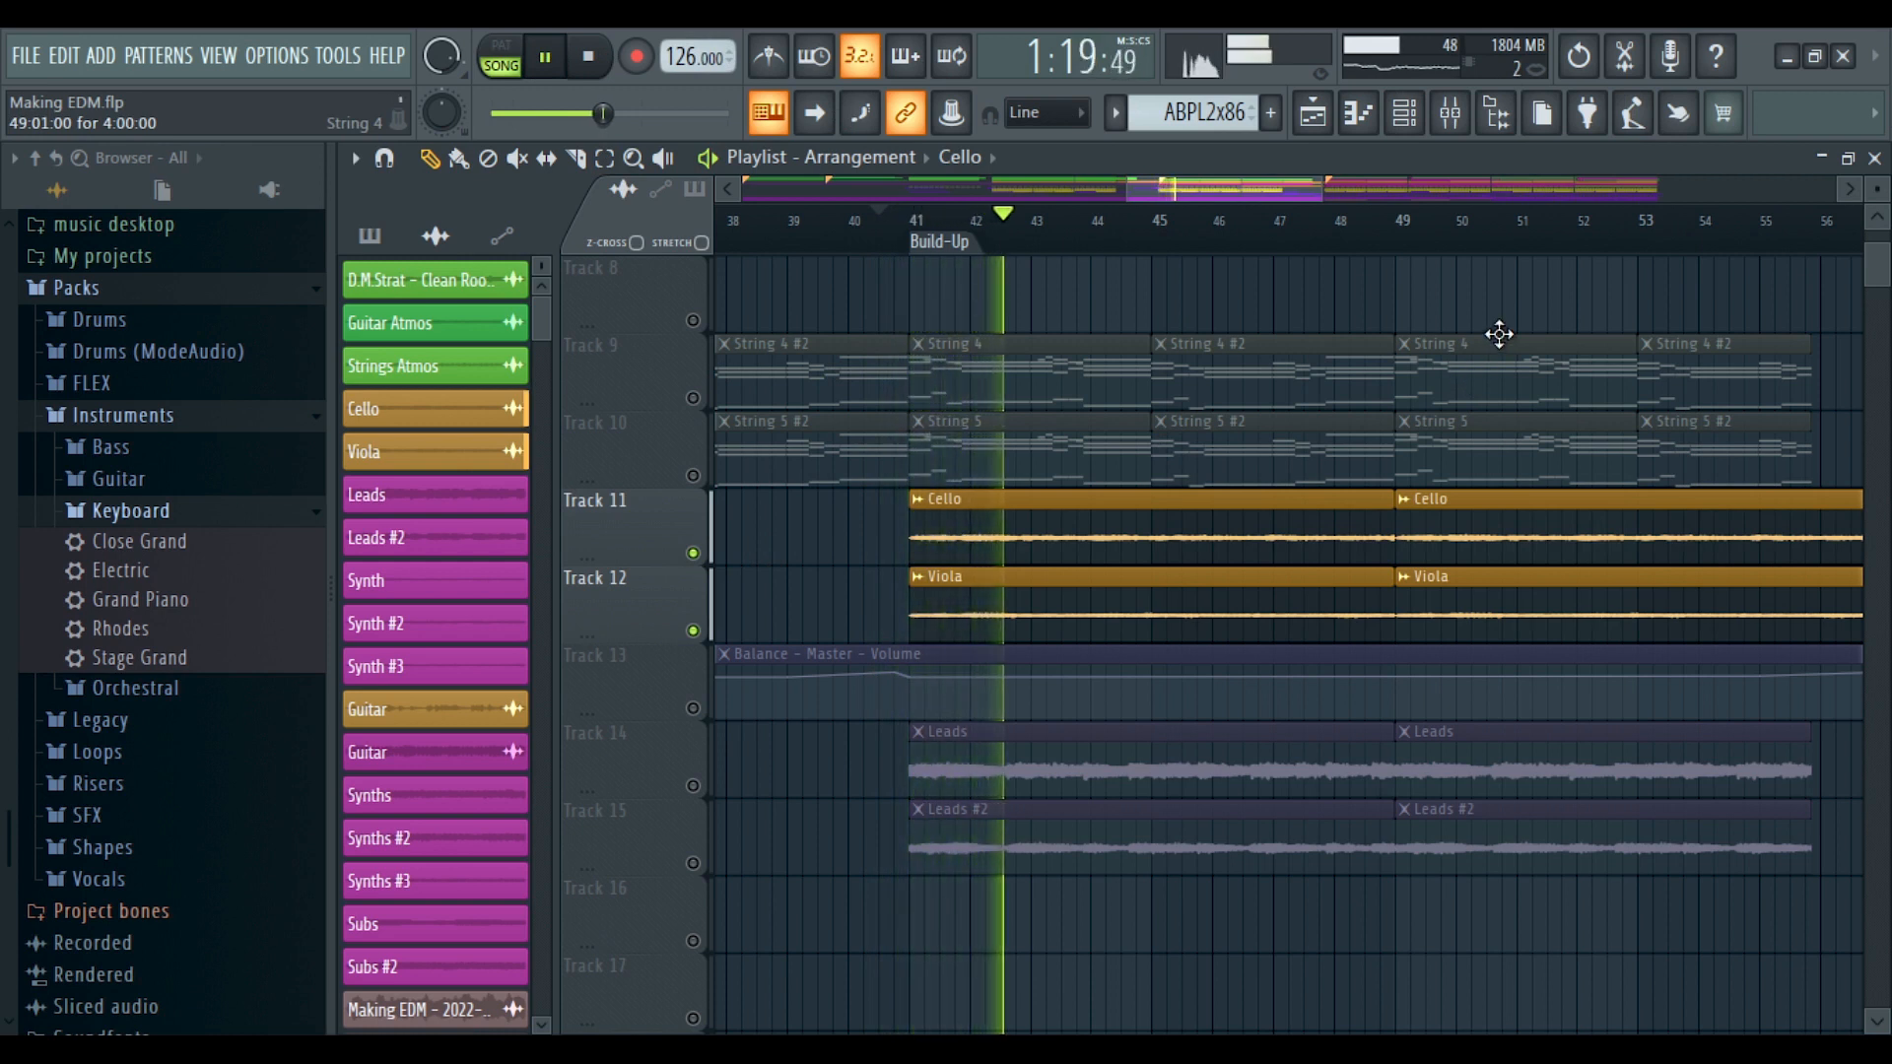
{"action": "key", "text": "space"}
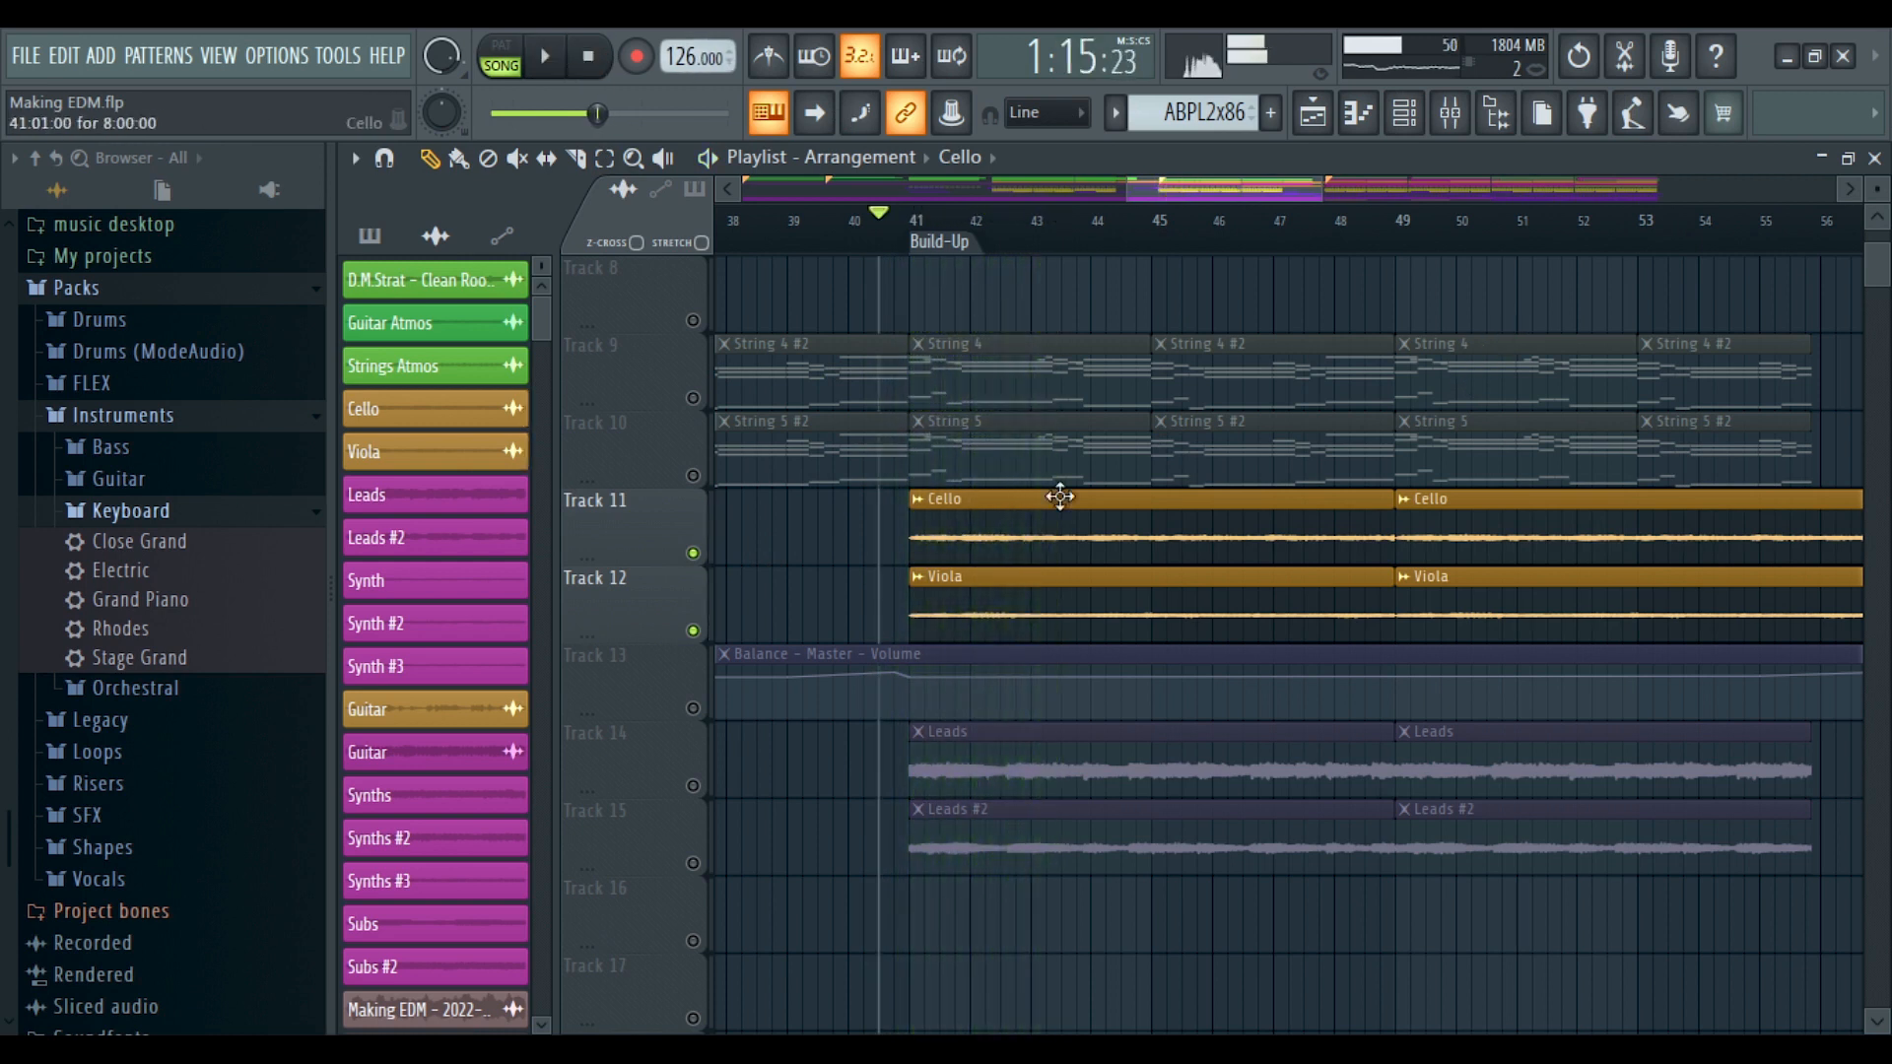
Open the Cello clip's sample settings, check its time-stretching pitch shift, close them, and show the mixer
{"action": "double_click", "coordinate": [1116, 515]}
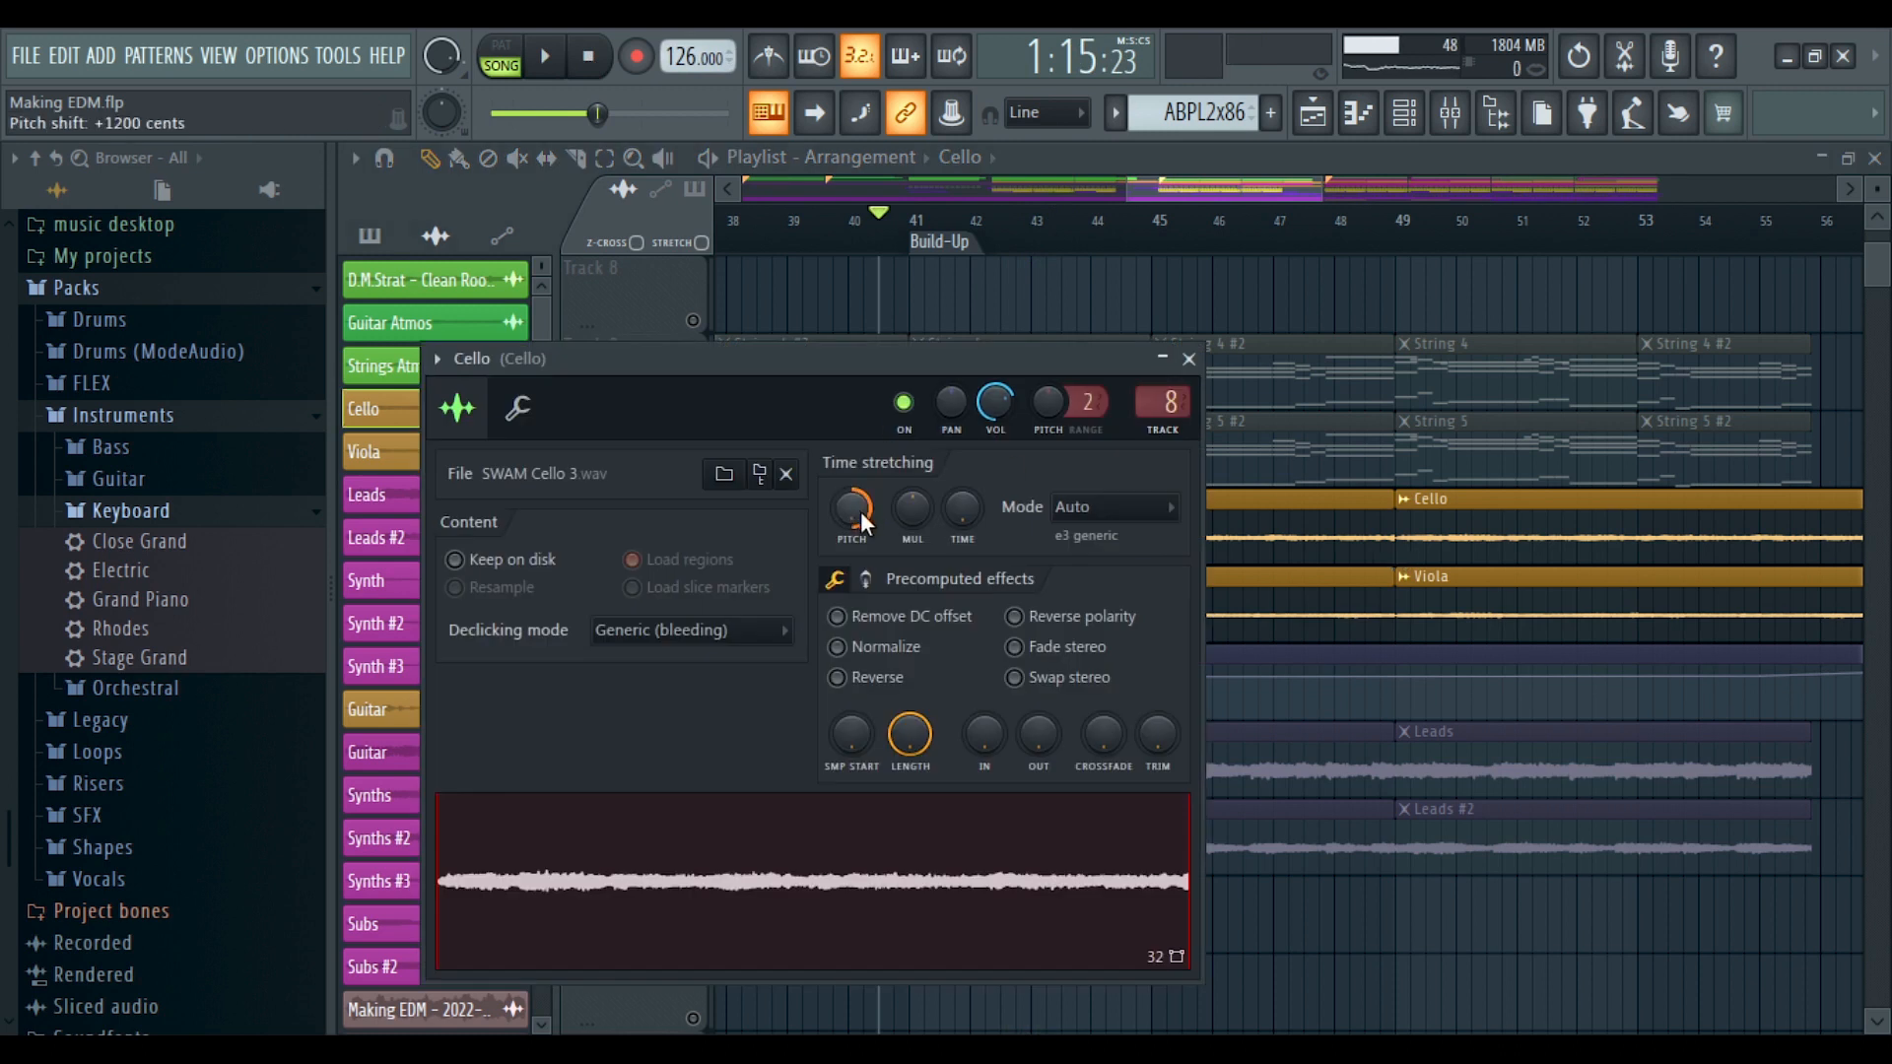
{"action": "left_click", "coordinate": [1188, 359]}
{"action": "key", "text": "F9"}
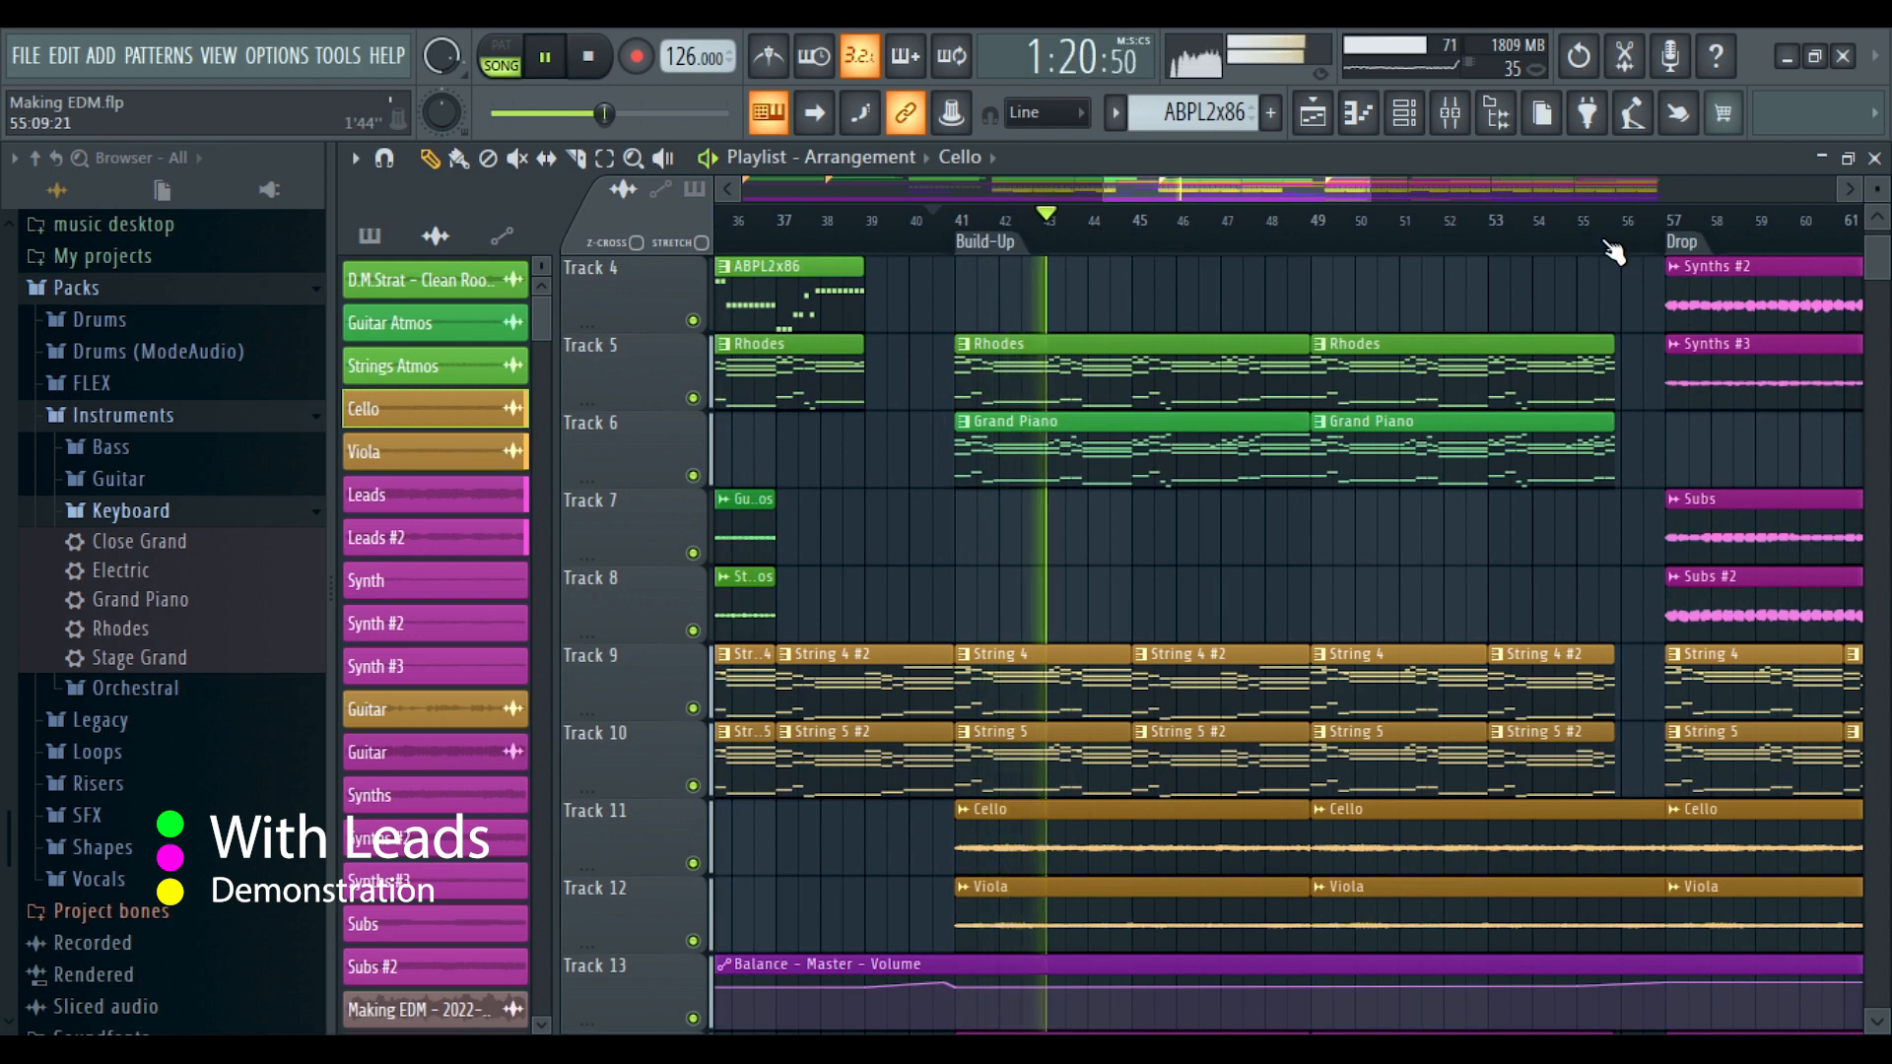
Examine the Build-Up tracks down to Leads and Leads #2 while the full arrangement plays
{"action": "scroll", "coordinate": [1613, 253], "scroll_direction": "down", "scroll_amount": 2}
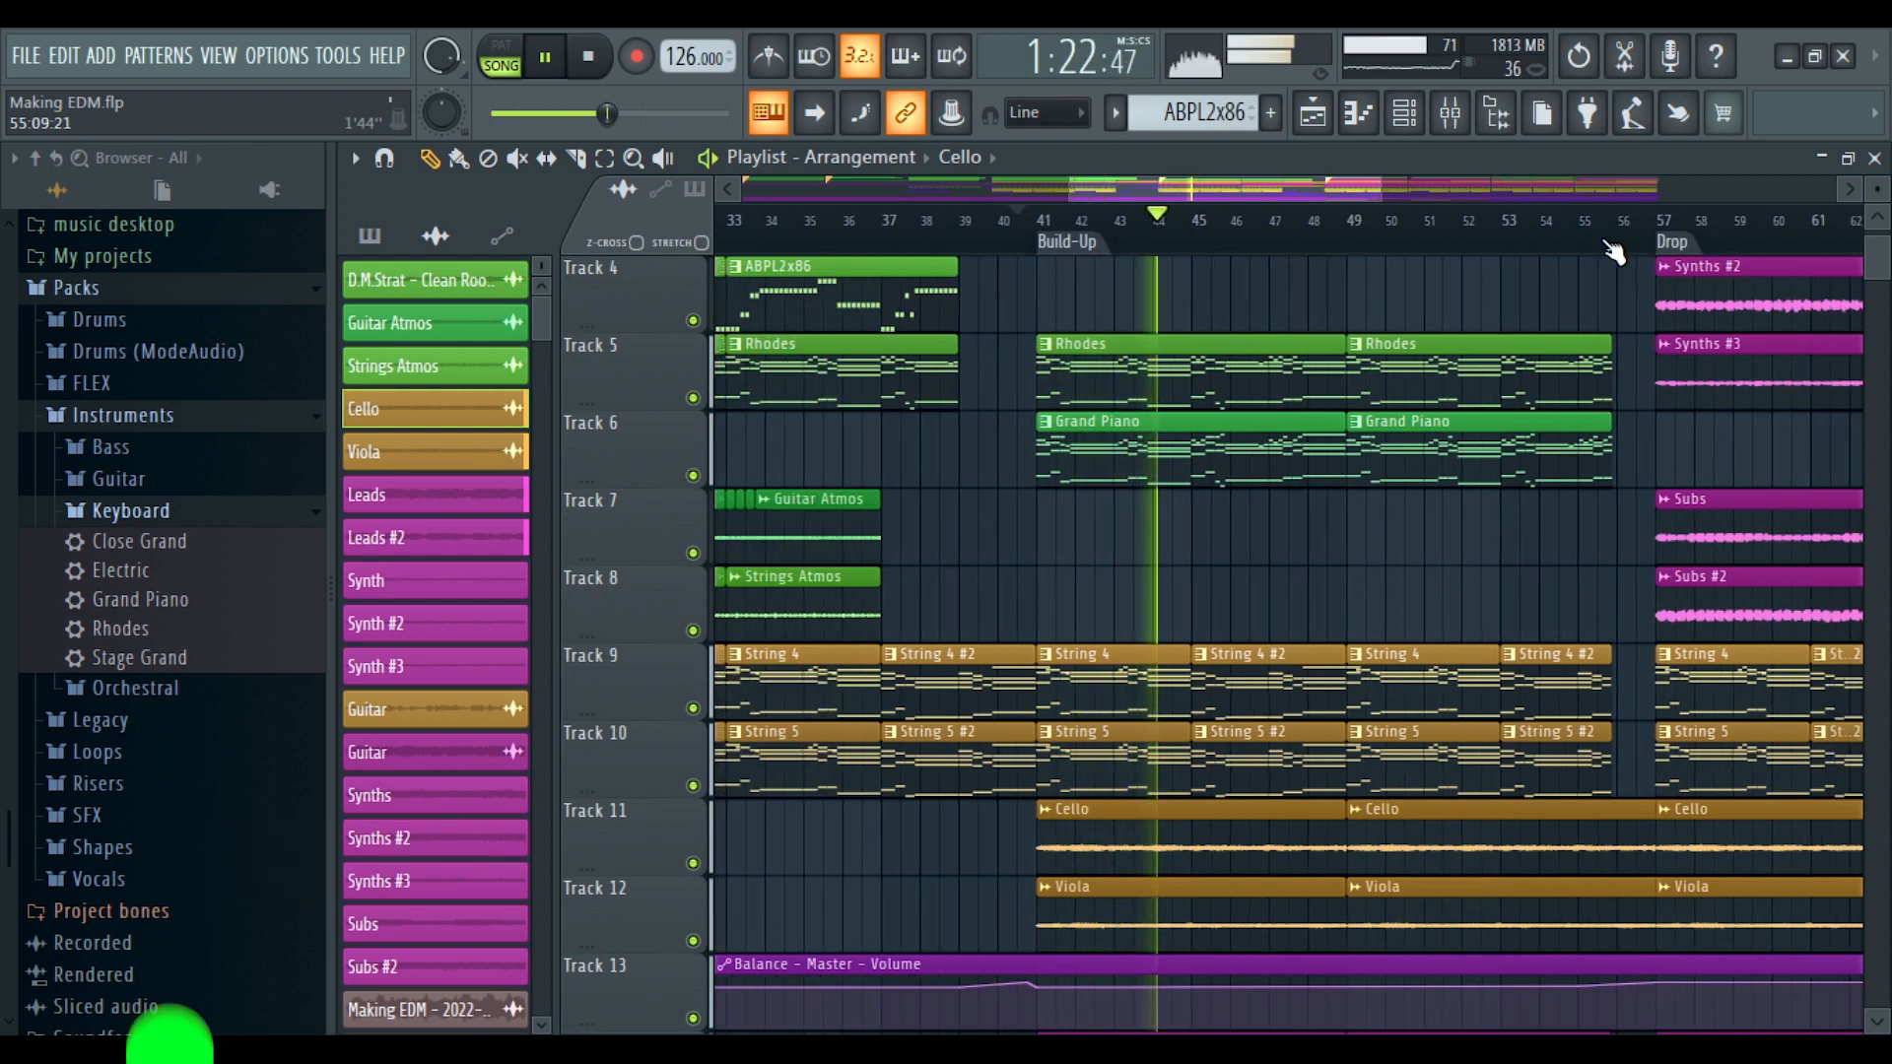
{"action": "scroll", "coordinate": [1641, 254], "scroll_direction": "up", "scroll_amount": 3}
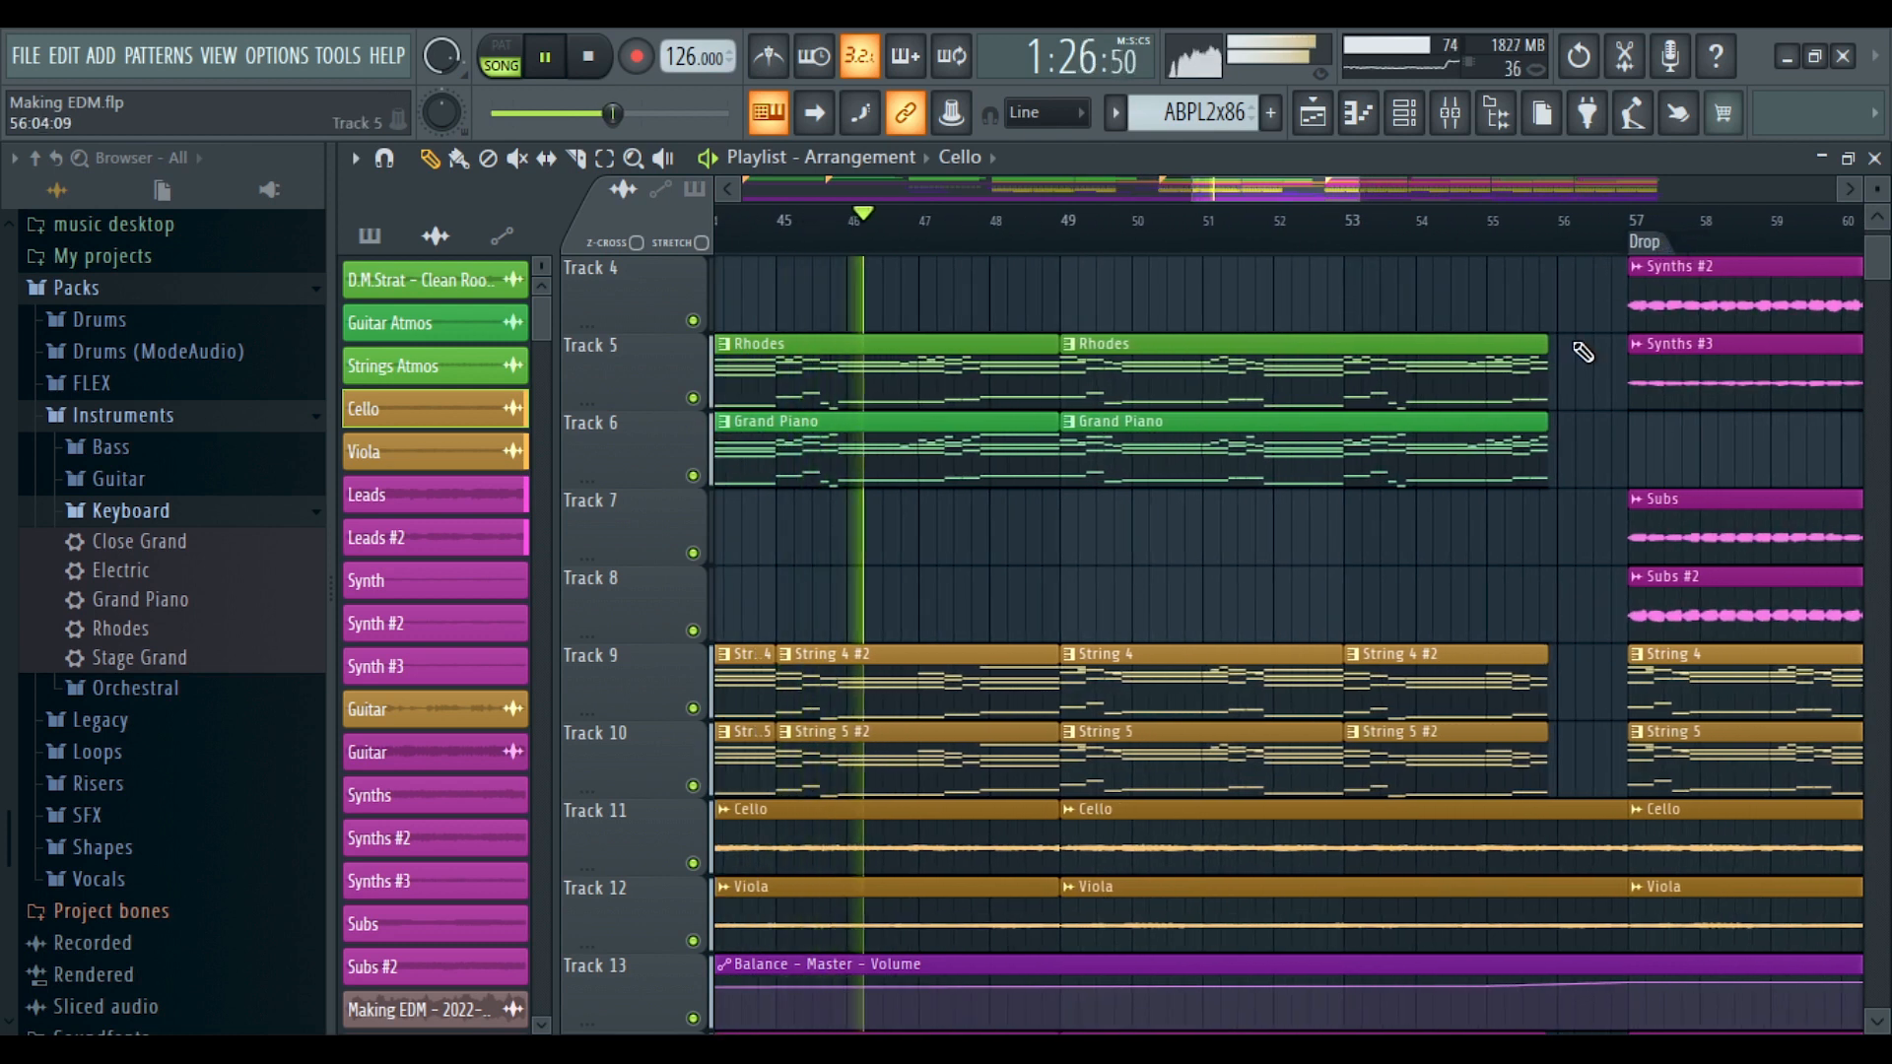
{"action": "scroll", "coordinate": [1586, 359], "scroll_direction": "down", "scroll_amount": 5}
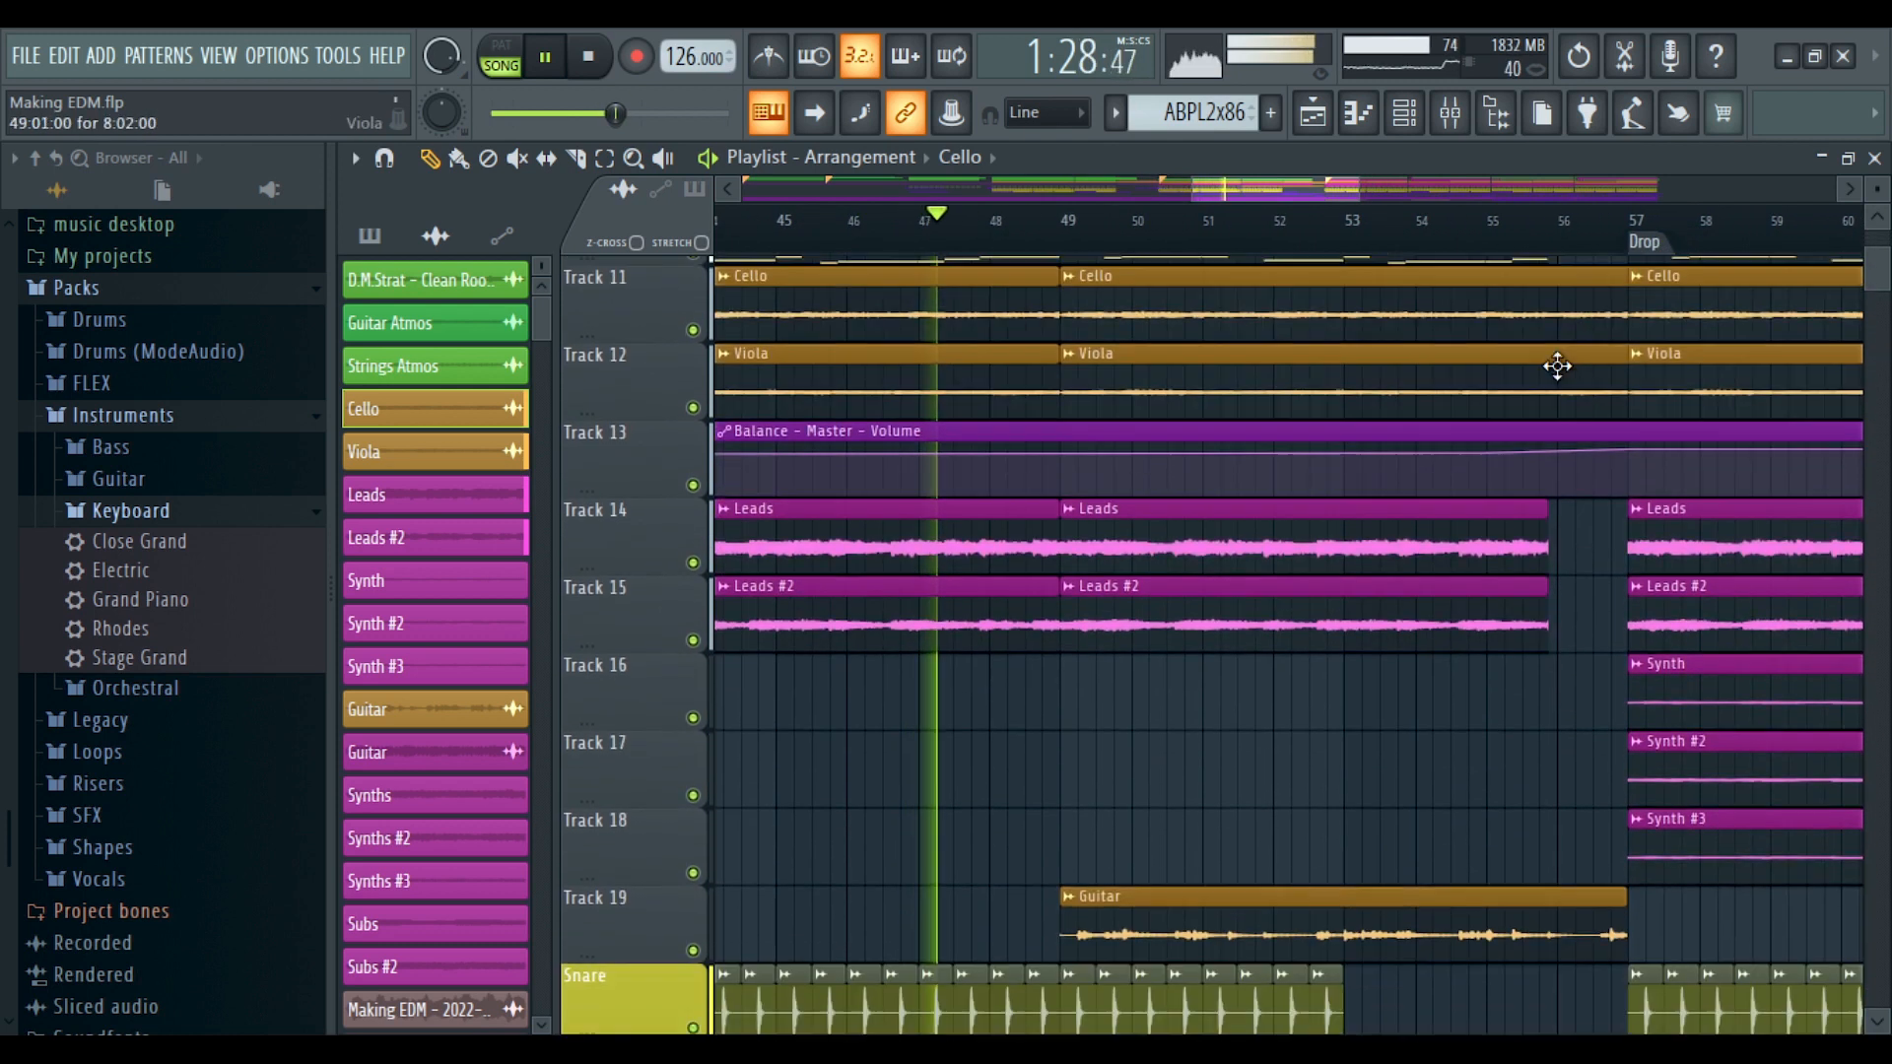
Examine the drum, sweep and automation tracks while the full arrangement plays through the Build-Up towards the Drop
{"action": "scroll", "coordinate": [1535, 406], "scroll_direction": "down", "scroll_amount": 5}
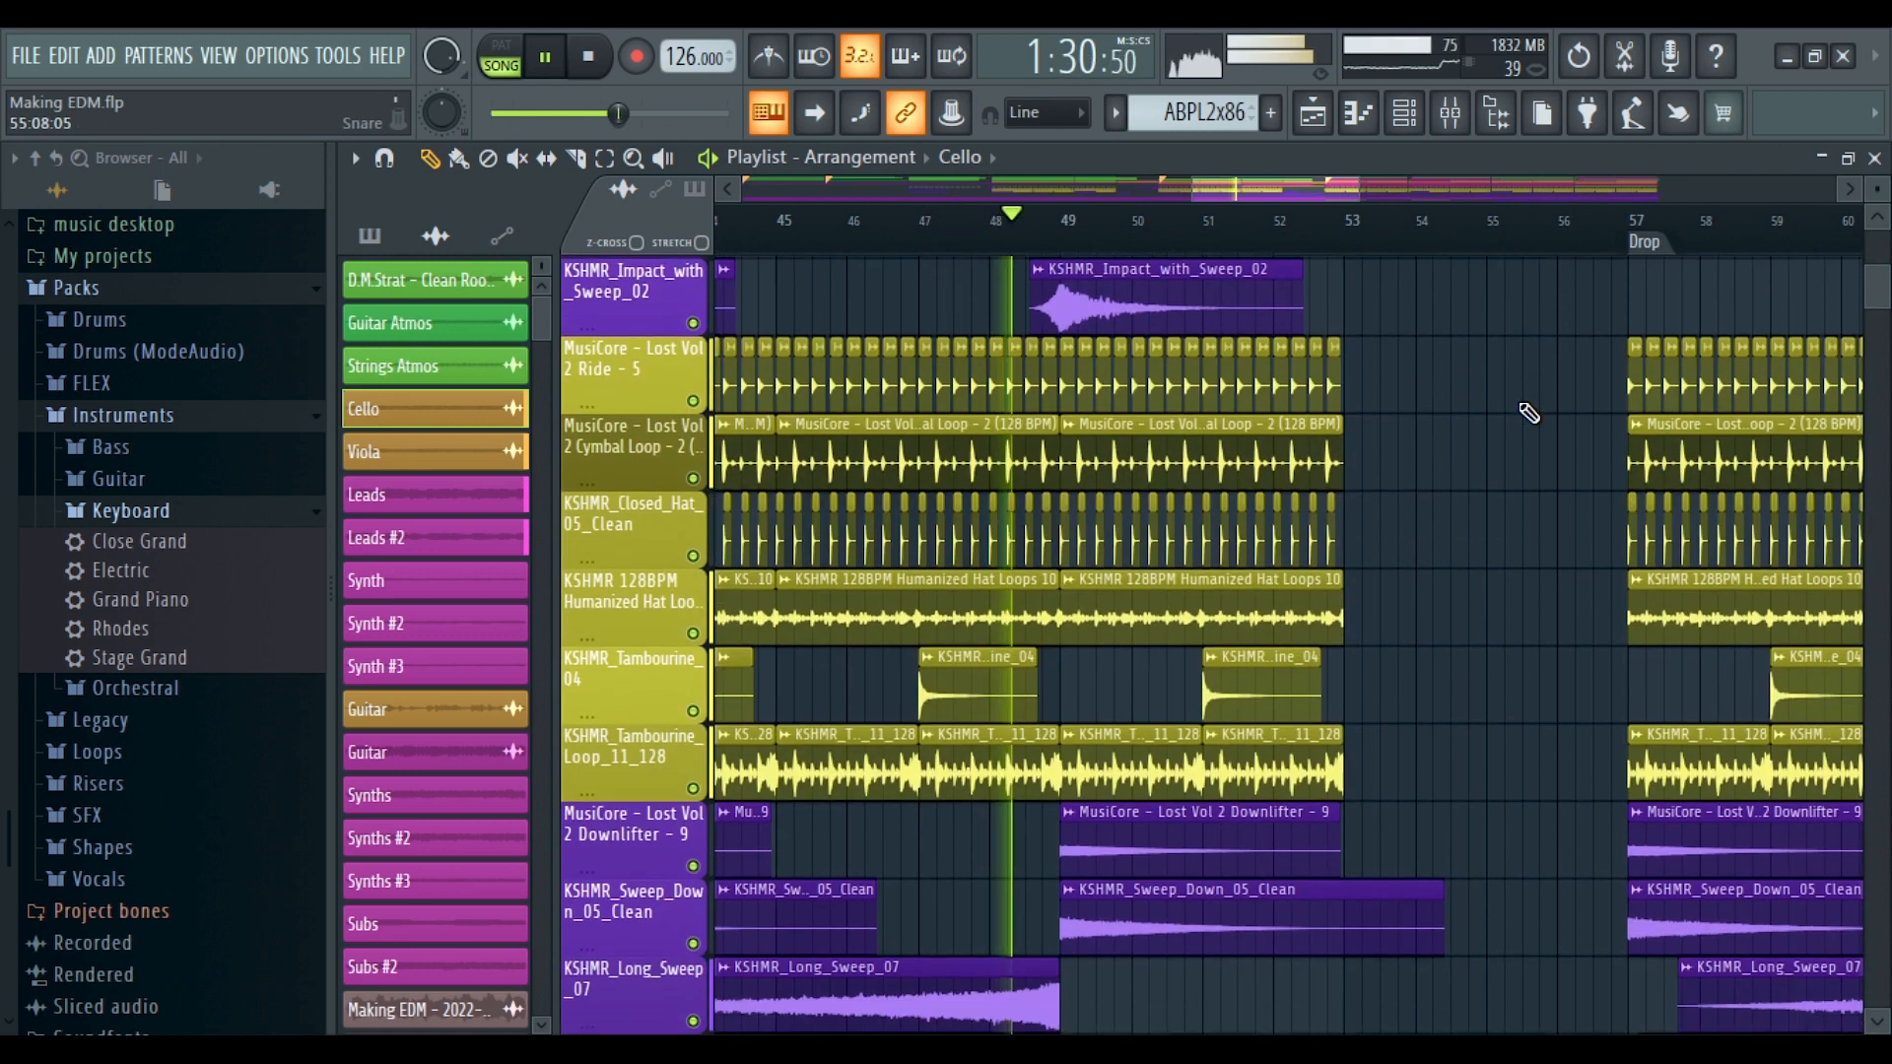
{"action": "scroll", "coordinate": [1529, 413], "scroll_direction": "down", "scroll_amount": 5}
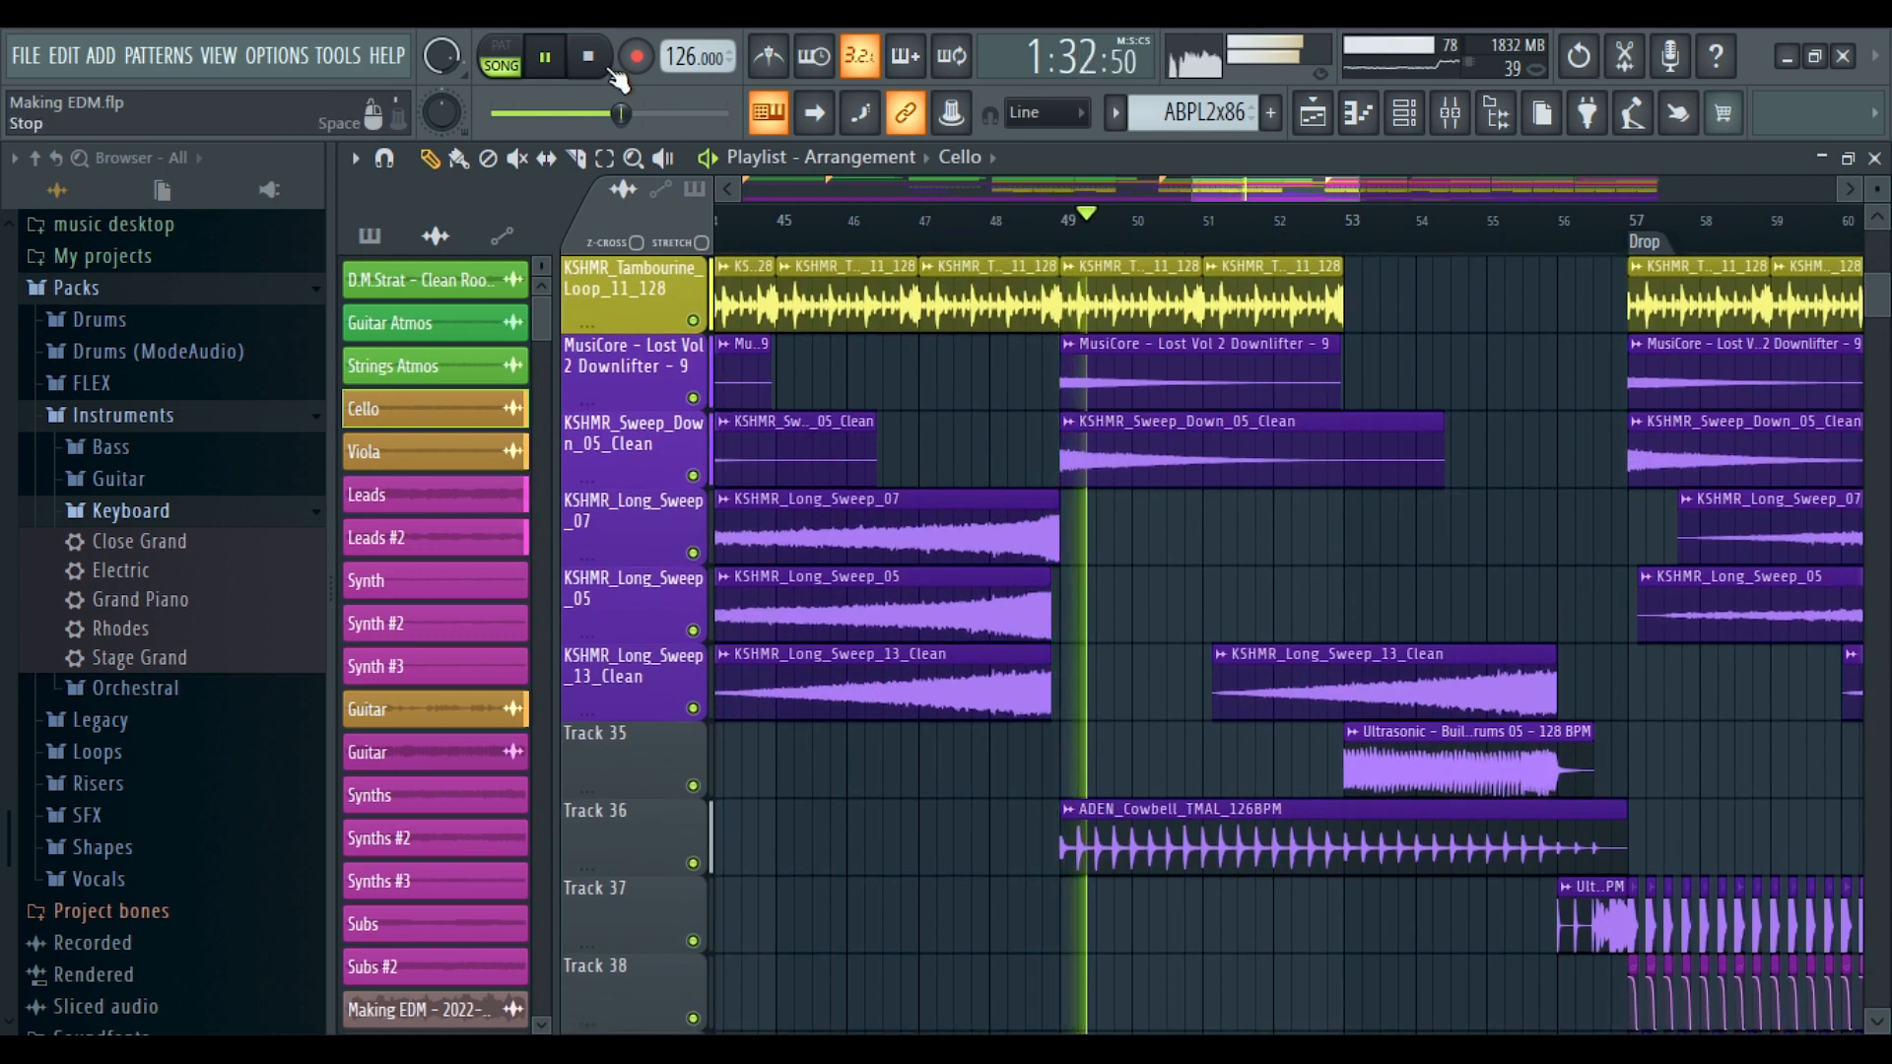
{"action": "scroll", "coordinate": [1468, 424], "scroll_direction": "down", "scroll_amount": 6}
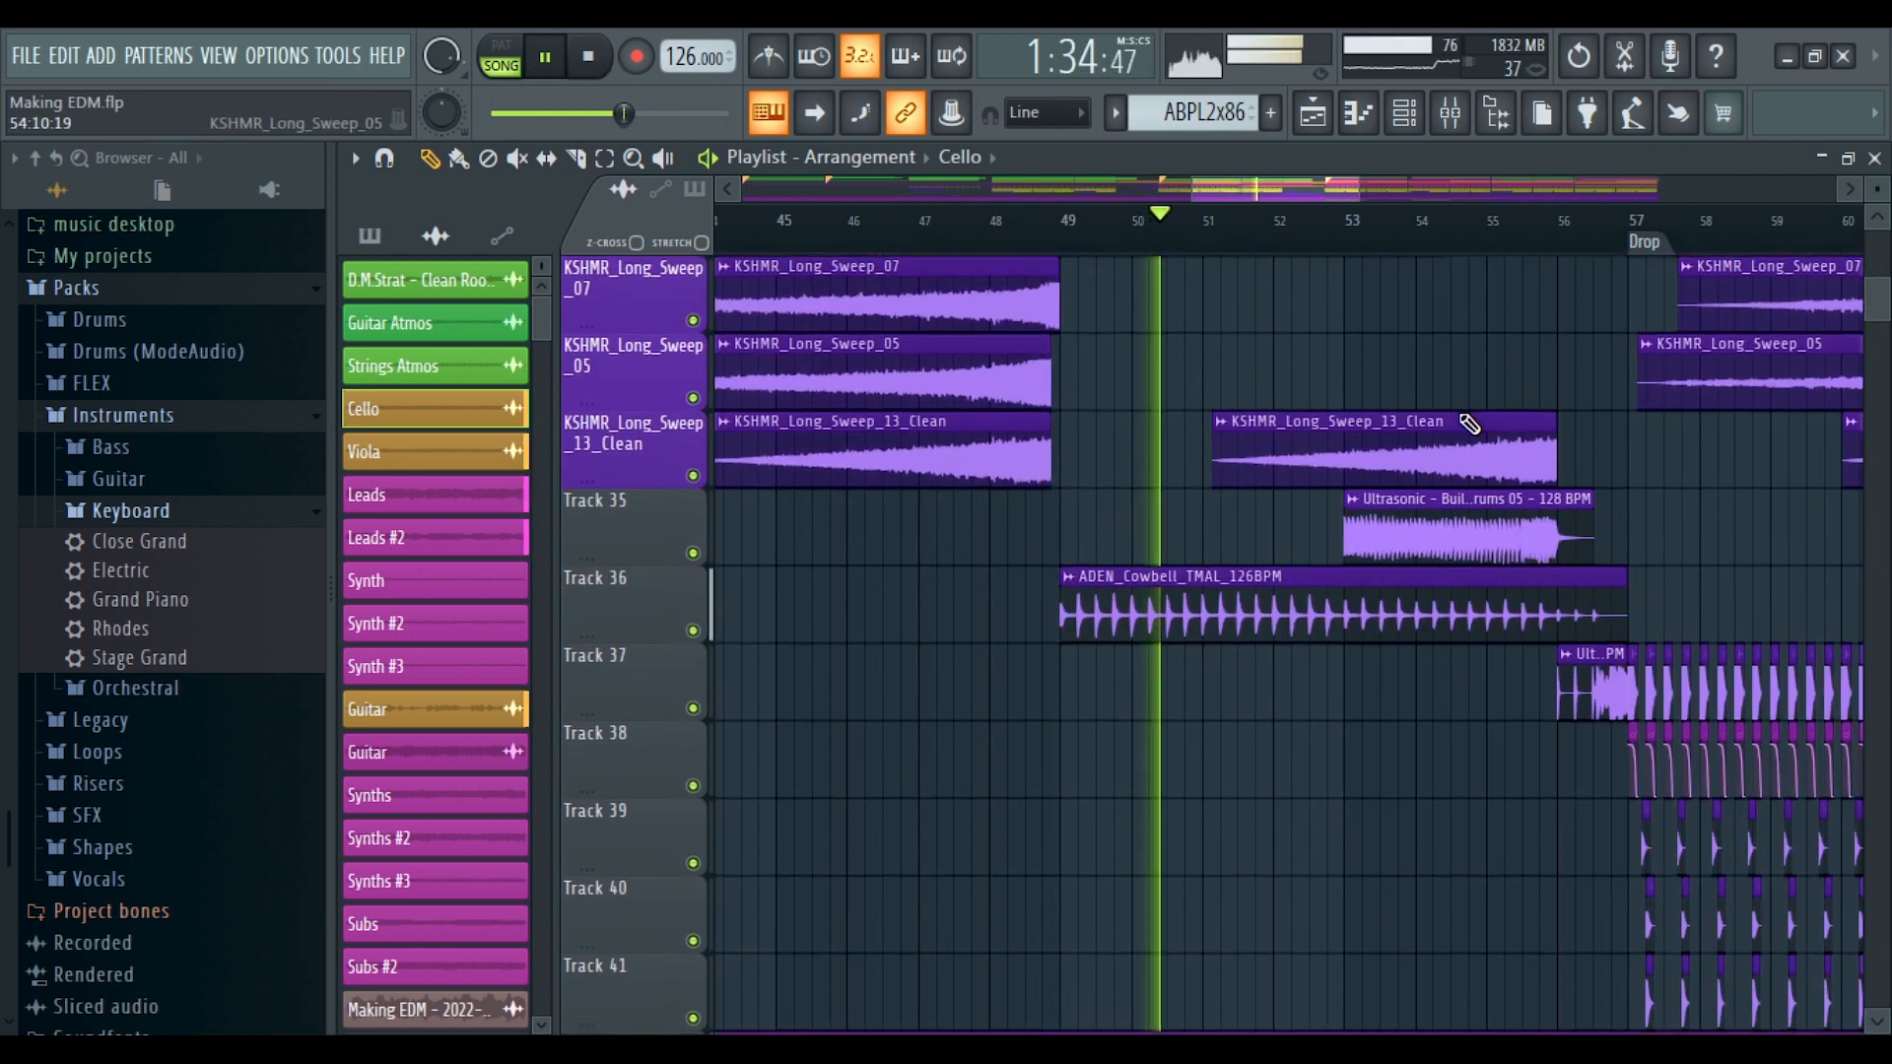
{"action": "scroll", "coordinate": [1468, 424], "scroll_direction": "up", "scroll_amount": 12}
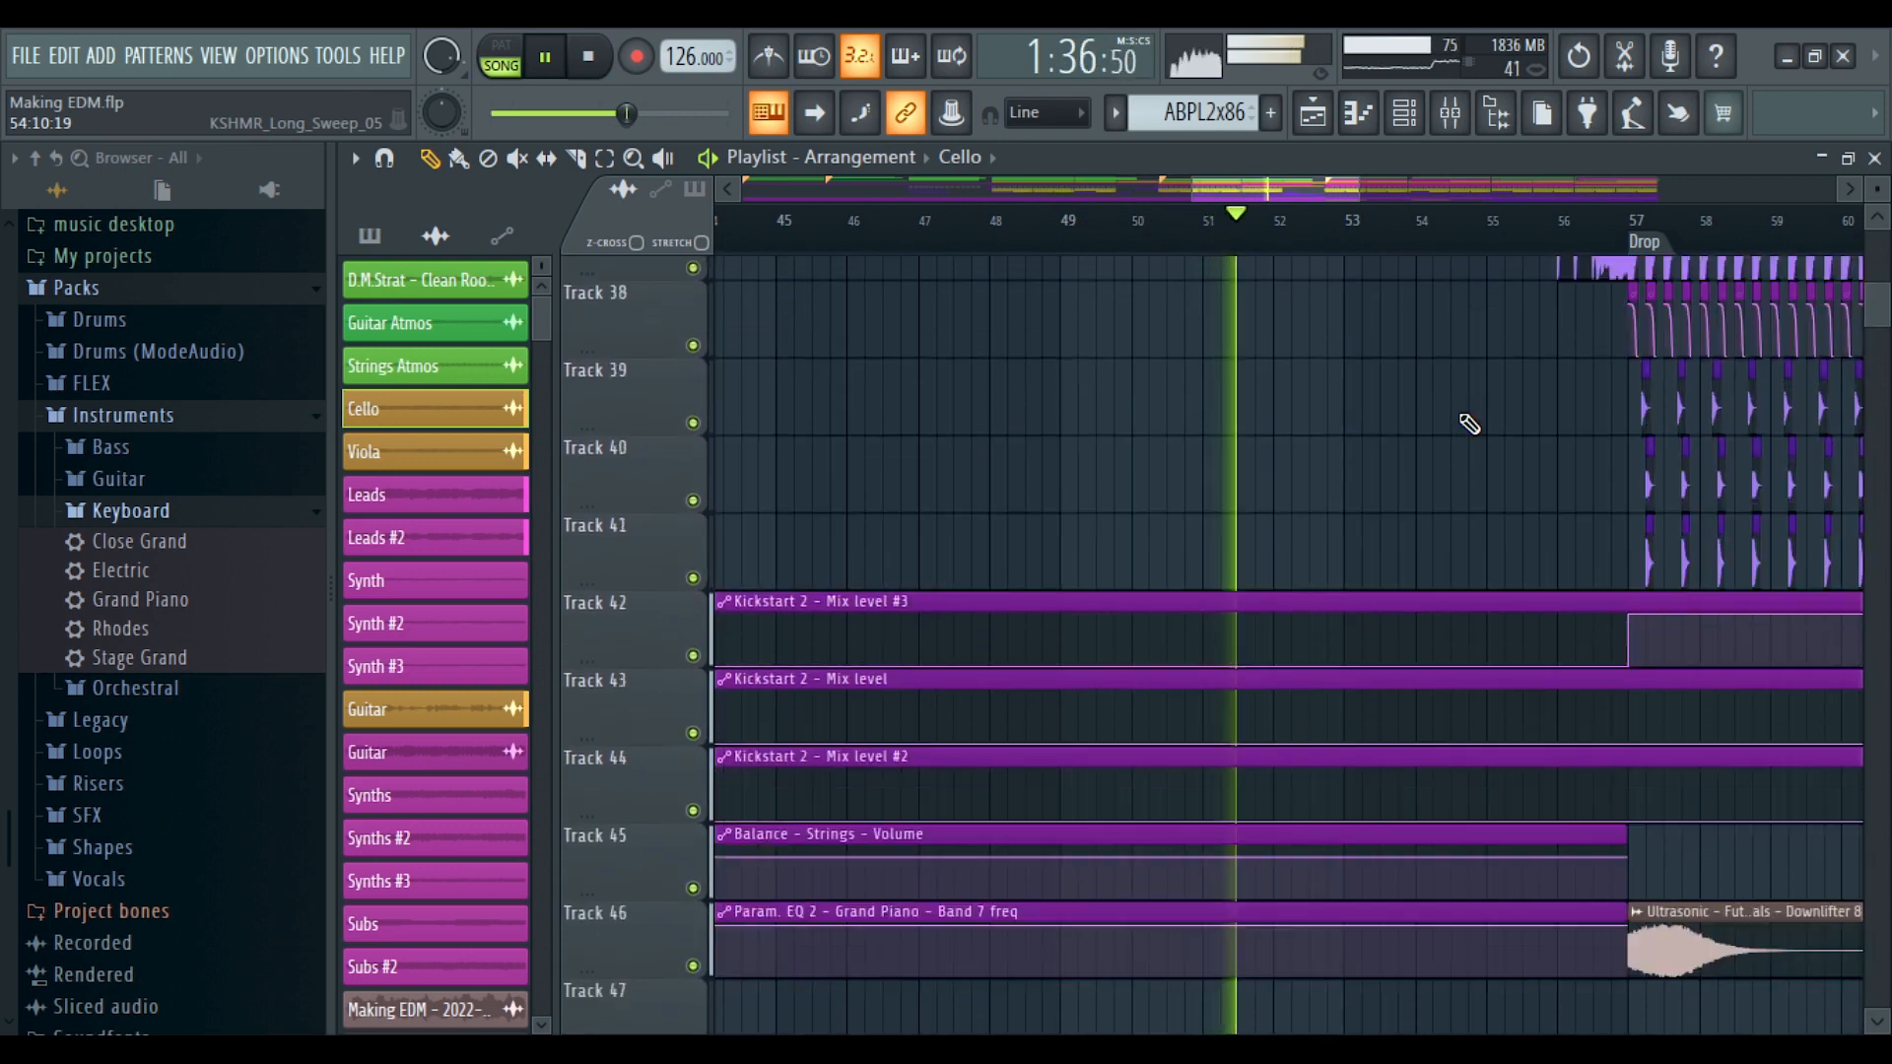
{"action": "scroll", "coordinate": [1469, 424], "scroll_direction": "up", "scroll_amount": 12}
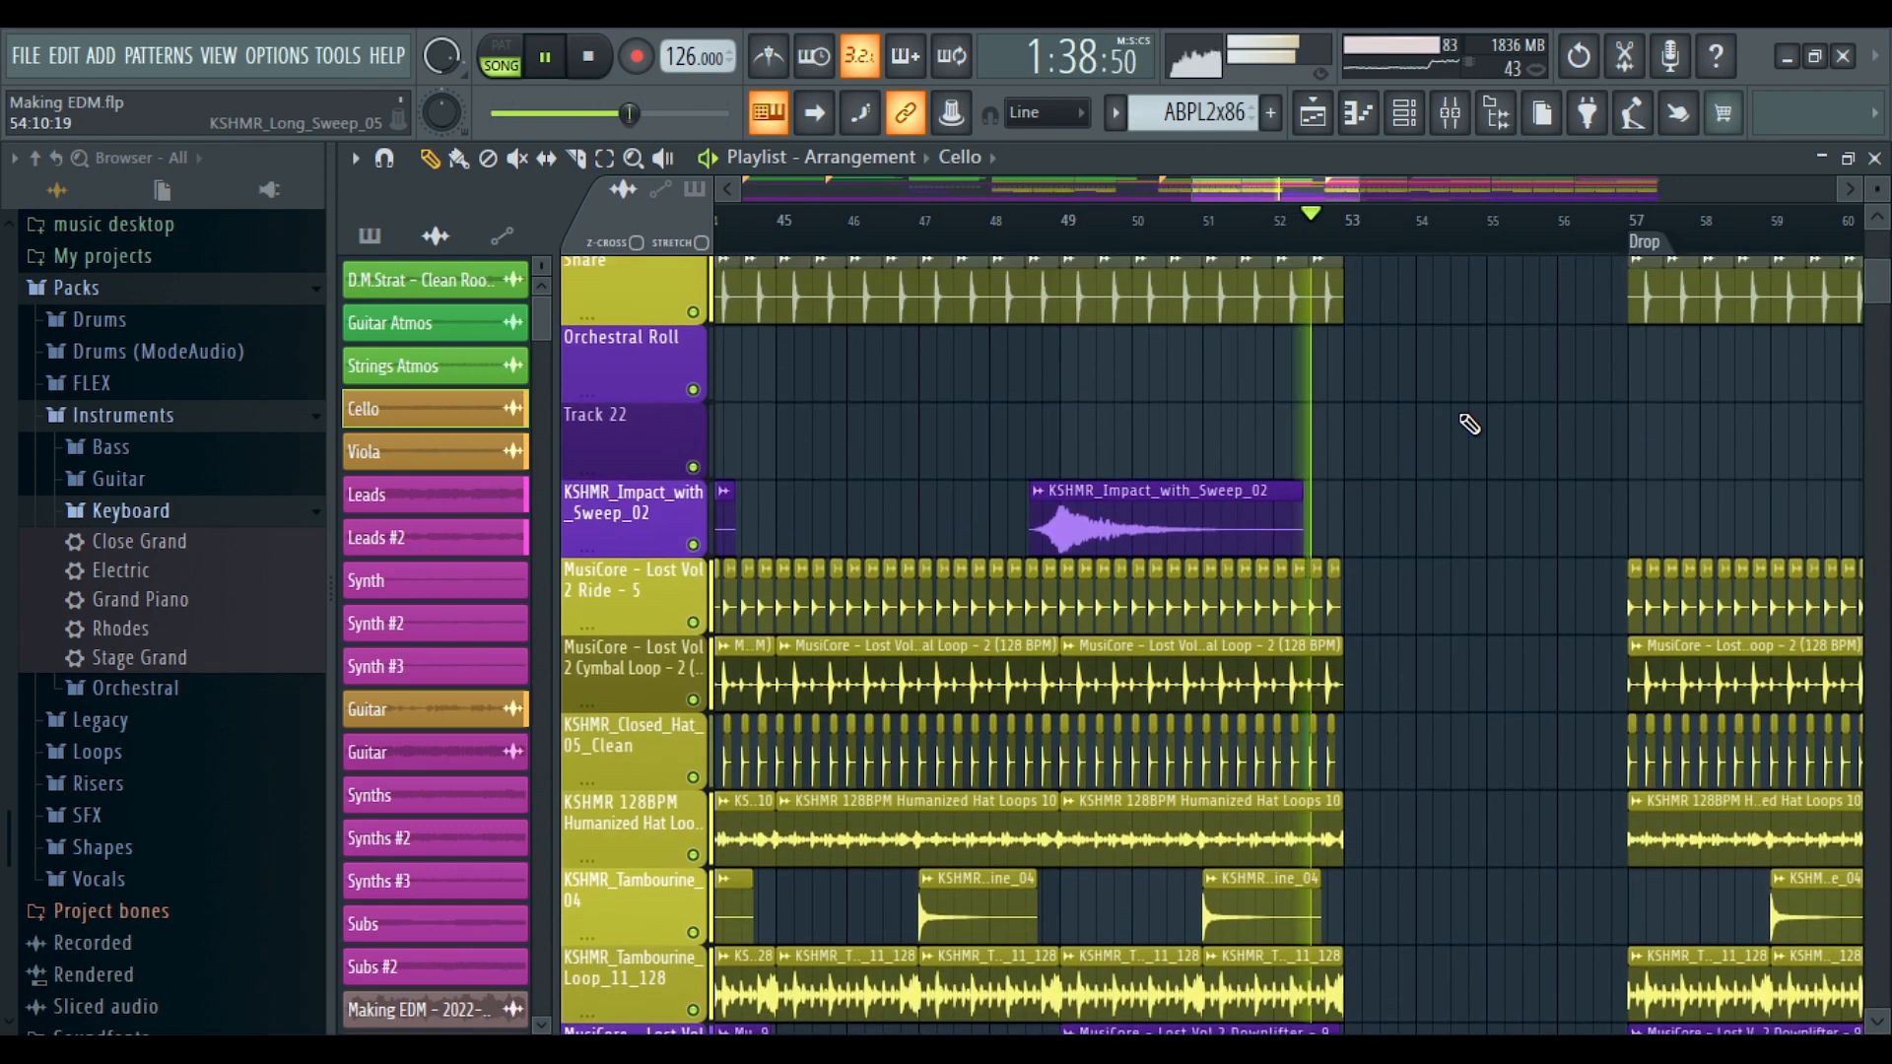
{"action": "scroll", "coordinate": [1469, 424], "scroll_direction": "up", "scroll_amount": 1}
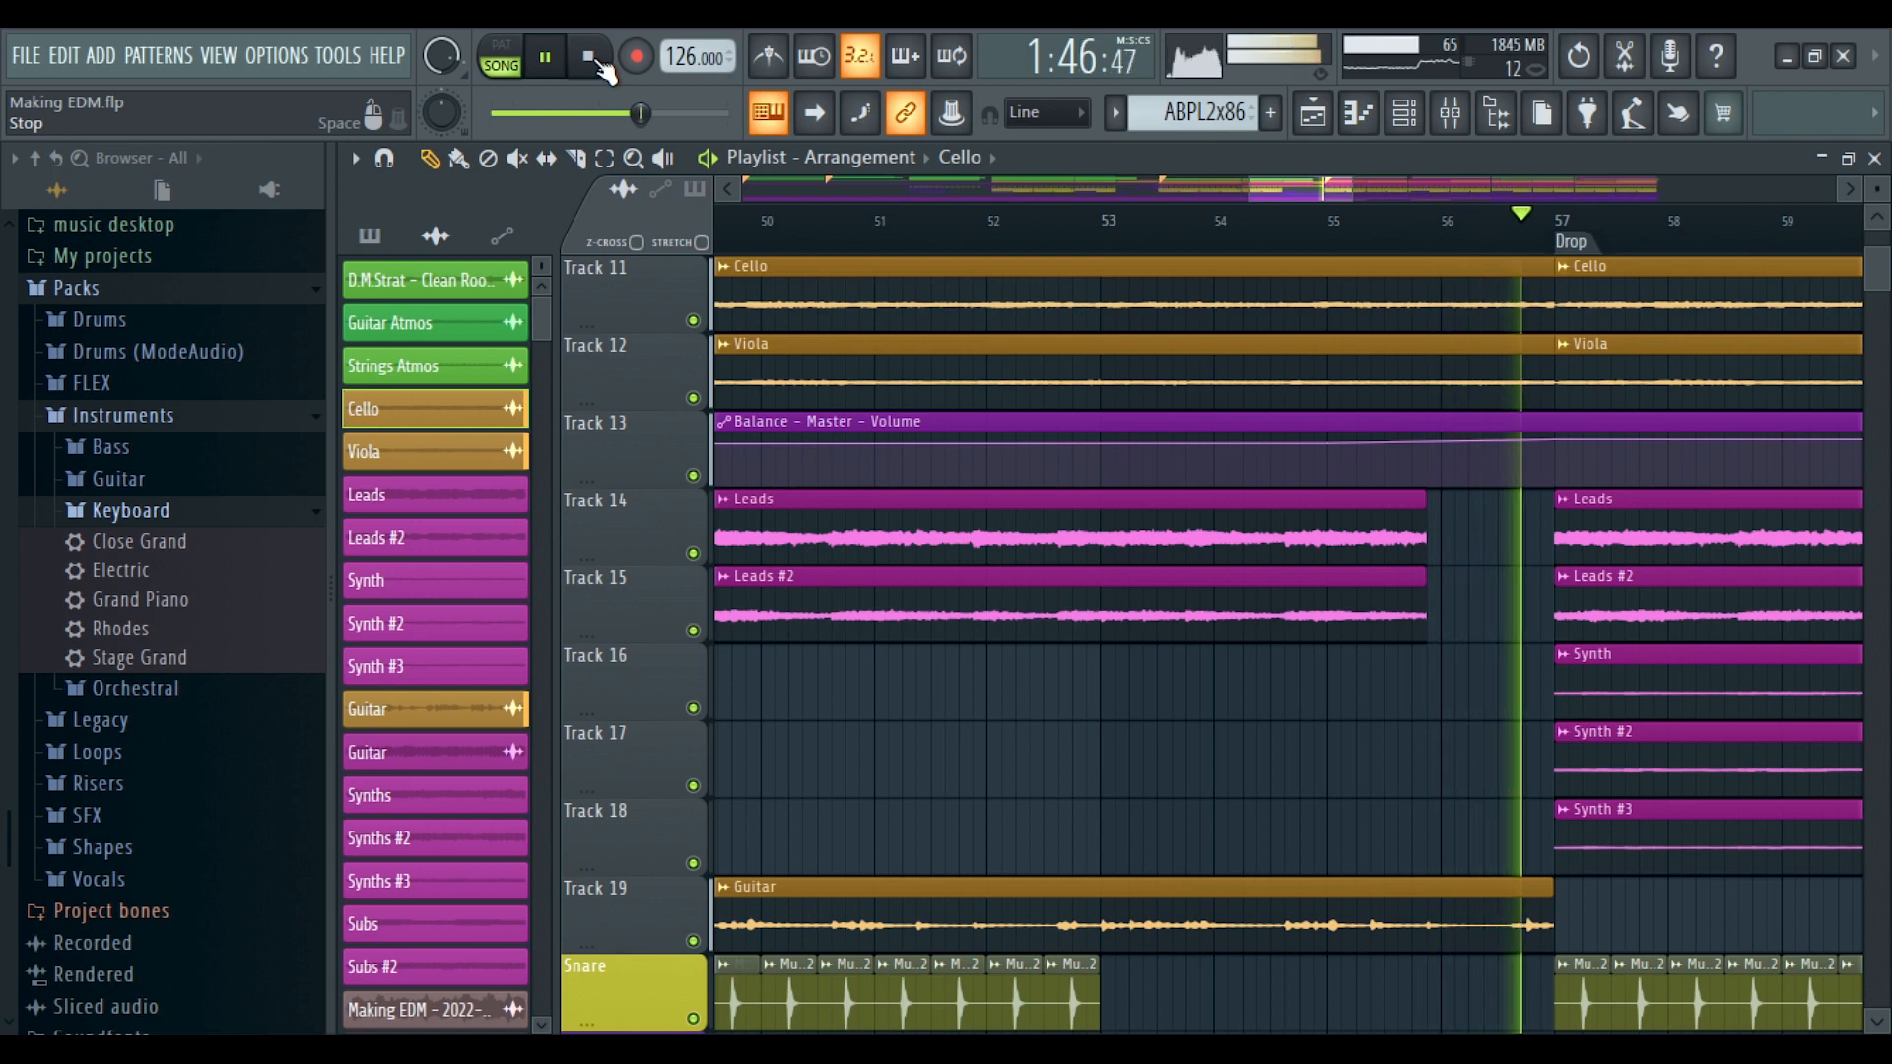
Examine where the piano, string, lead, guitar and percussion clips stop at the end of the Build-Up before the Drop
{"action": "scroll", "coordinate": [1123, 256], "scroll_direction": "down", "scroll_amount": 11}
{"action": "scroll", "coordinate": [1124, 236], "scroll_direction": "down", "scroll_amount": 8}
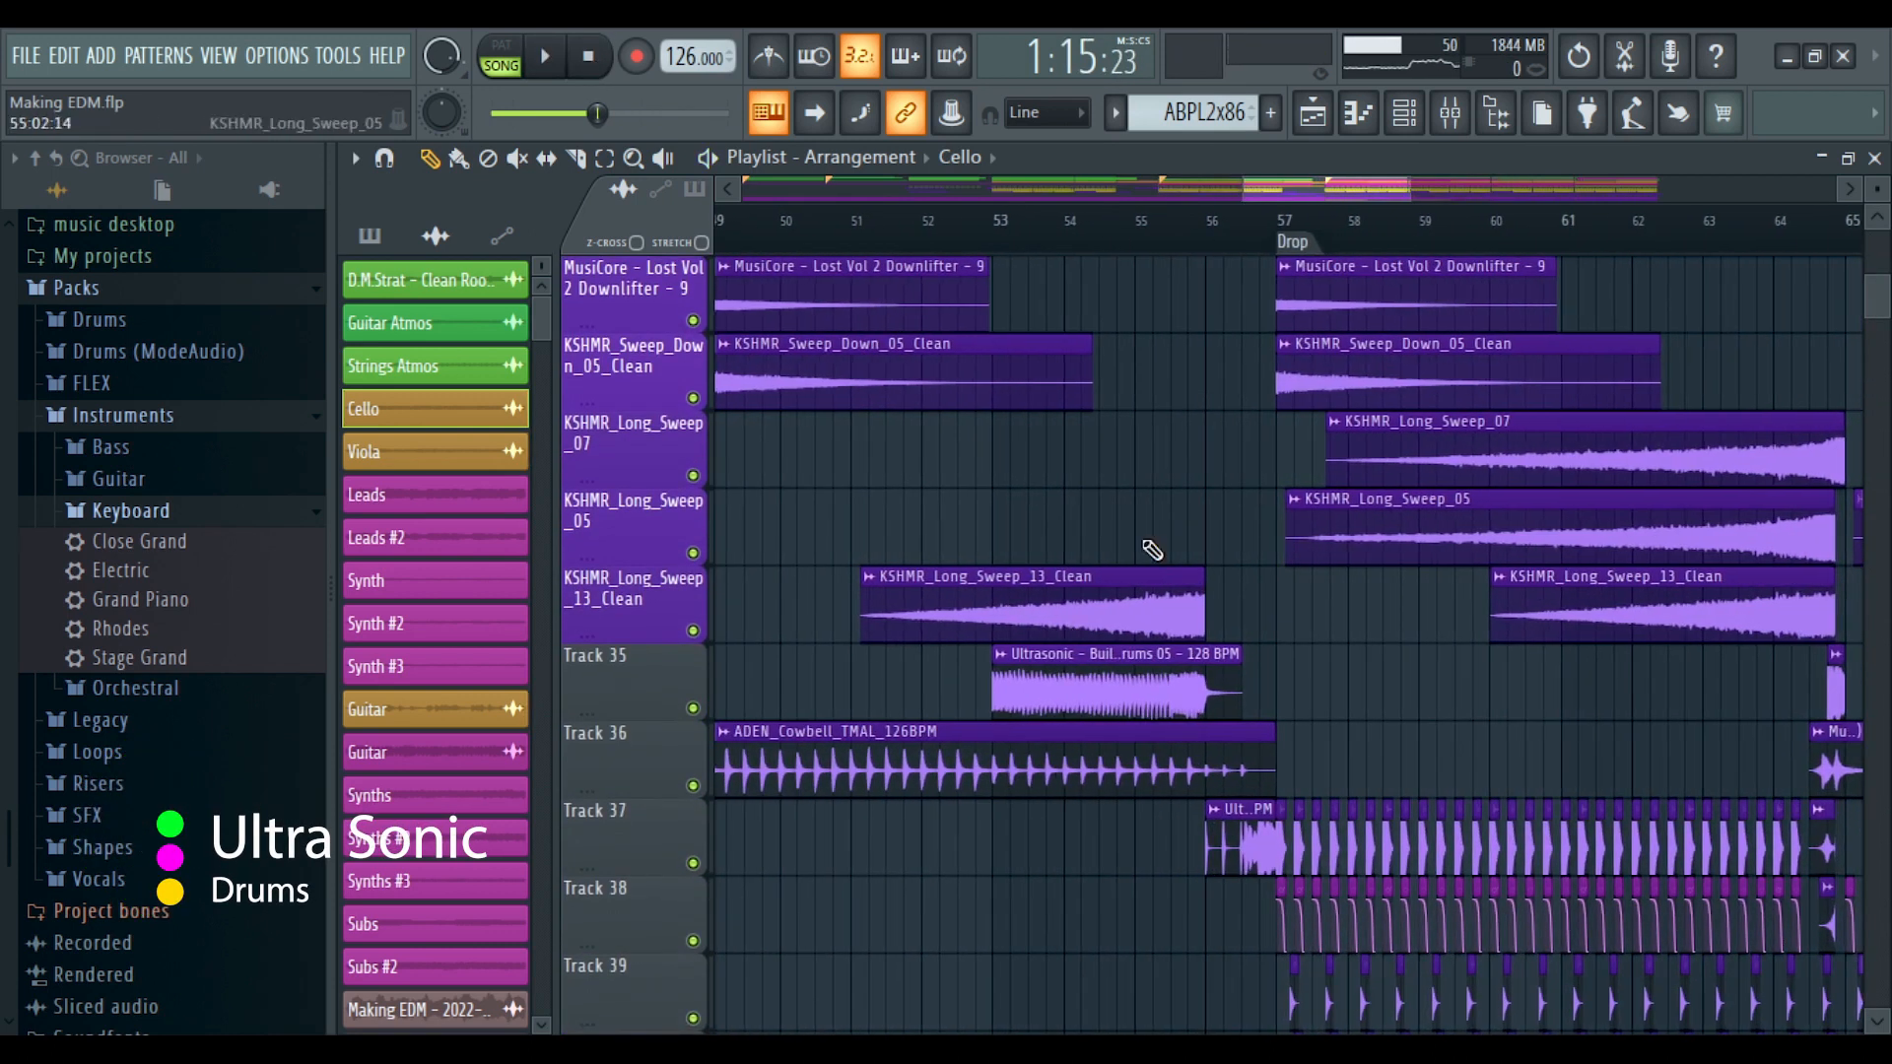
{"action": "scroll", "coordinate": [1364, 510], "scroll_direction": "up", "scroll_amount": 20}
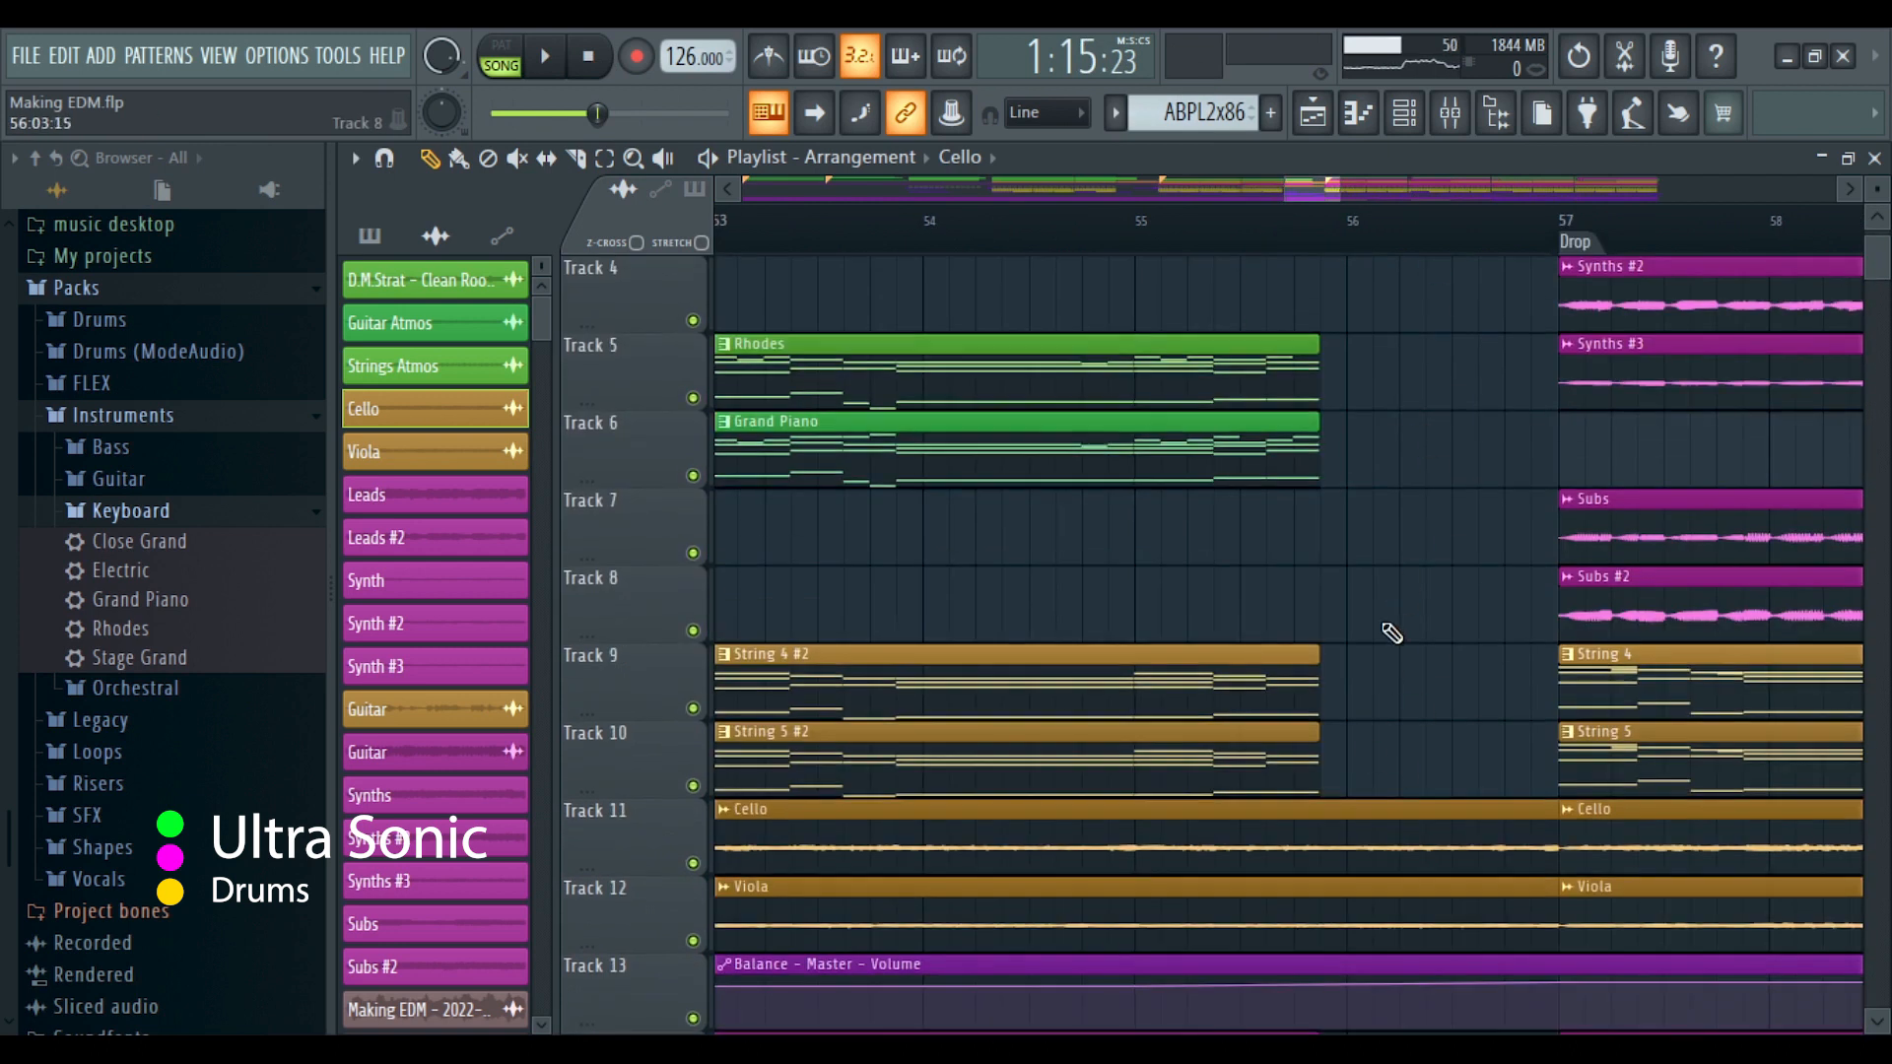
{"action": "scroll", "coordinate": [1395, 611], "scroll_direction": "up", "scroll_amount": 3}
{"action": "scroll", "coordinate": [1436, 240], "scroll_direction": "down", "scroll_amount": 4}
{"action": "scroll", "coordinate": [1486, 690], "scroll_direction": "down", "scroll_amount": 5}
{"action": "scroll", "coordinate": [1483, 695], "scroll_direction": "down", "scroll_amount": 4}
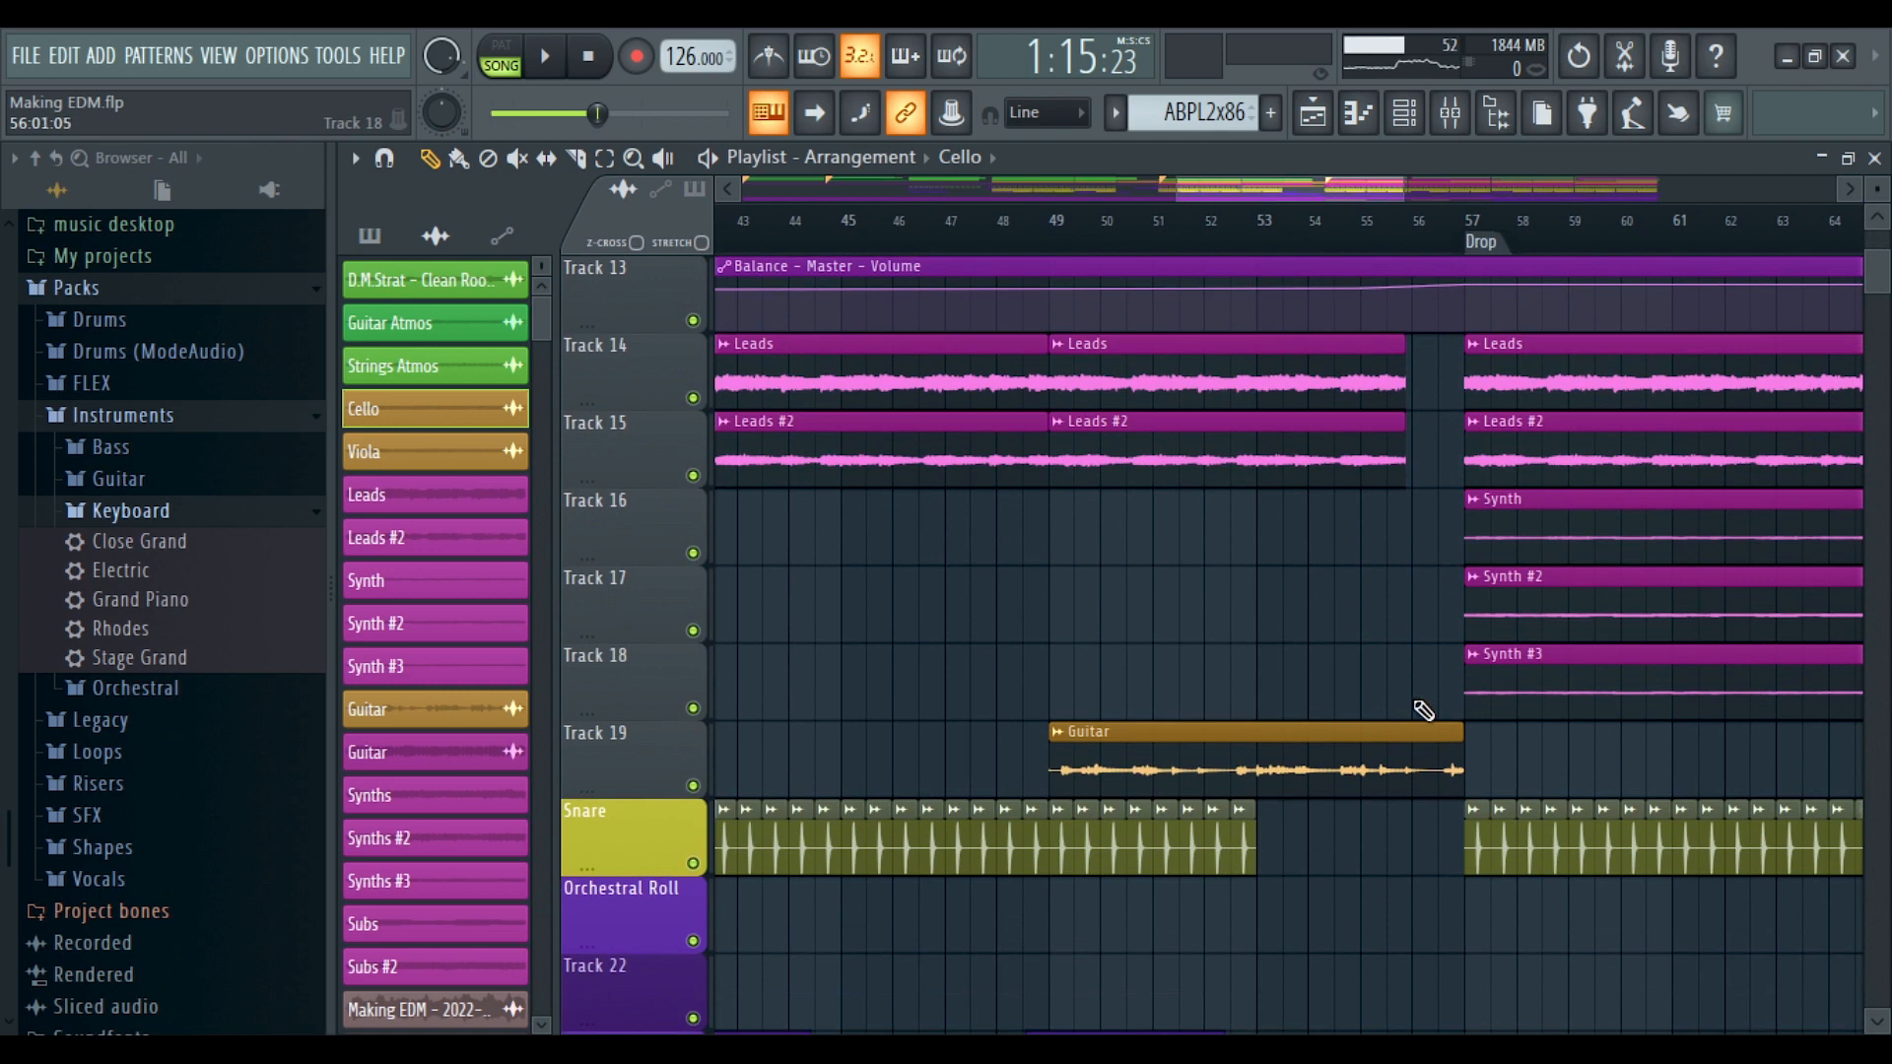
{"action": "scroll", "coordinate": [1422, 785], "scroll_direction": "down", "scroll_amount": 8}
{"action": "scroll", "coordinate": [1360, 612], "scroll_direction": "up", "scroll_amount": 4}
{"action": "scroll", "coordinate": [1419, 727], "scroll_direction": "down", "scroll_amount": 12}
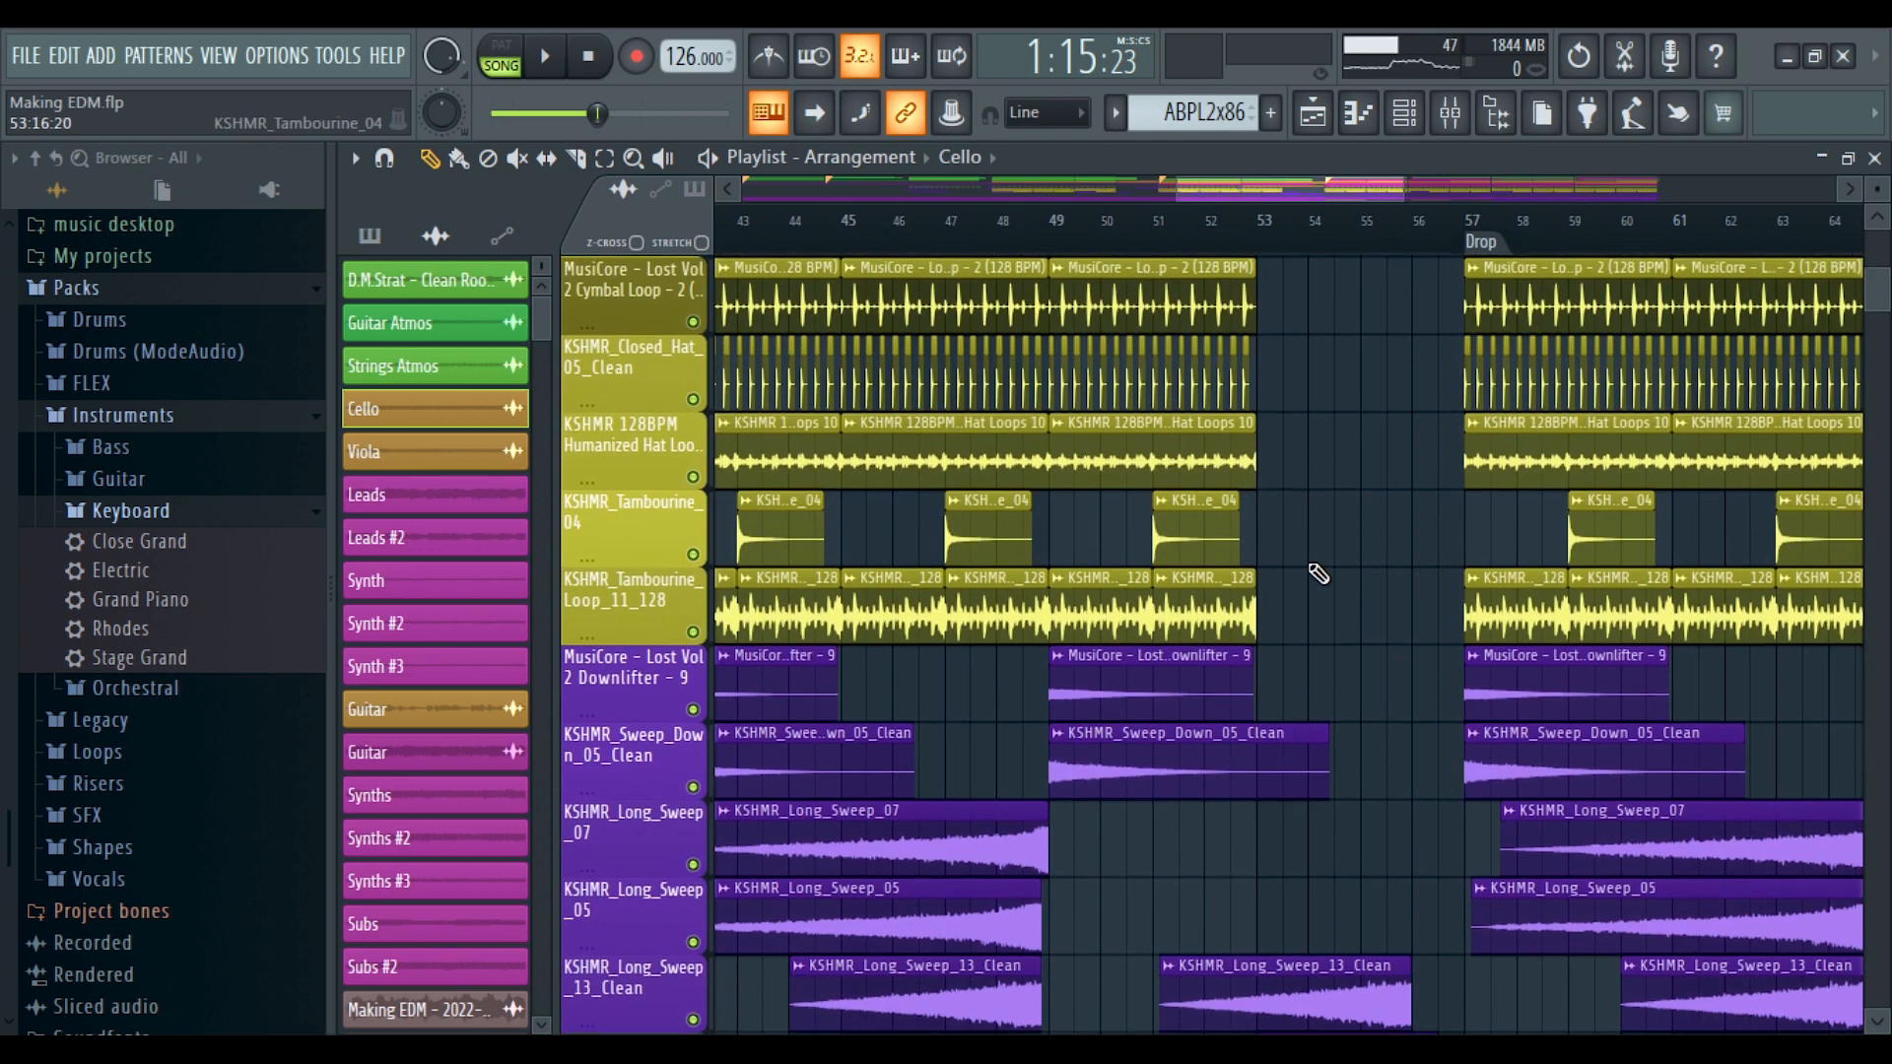
Inspect the Ultrasonic Build Up Drums clip on Track 35 and the cowbell and drum clips below it leading into the Drop
{"action": "scroll", "coordinate": [1180, 797], "scroll_direction": "up", "scroll_amount": 3, "text": "ctrl"}
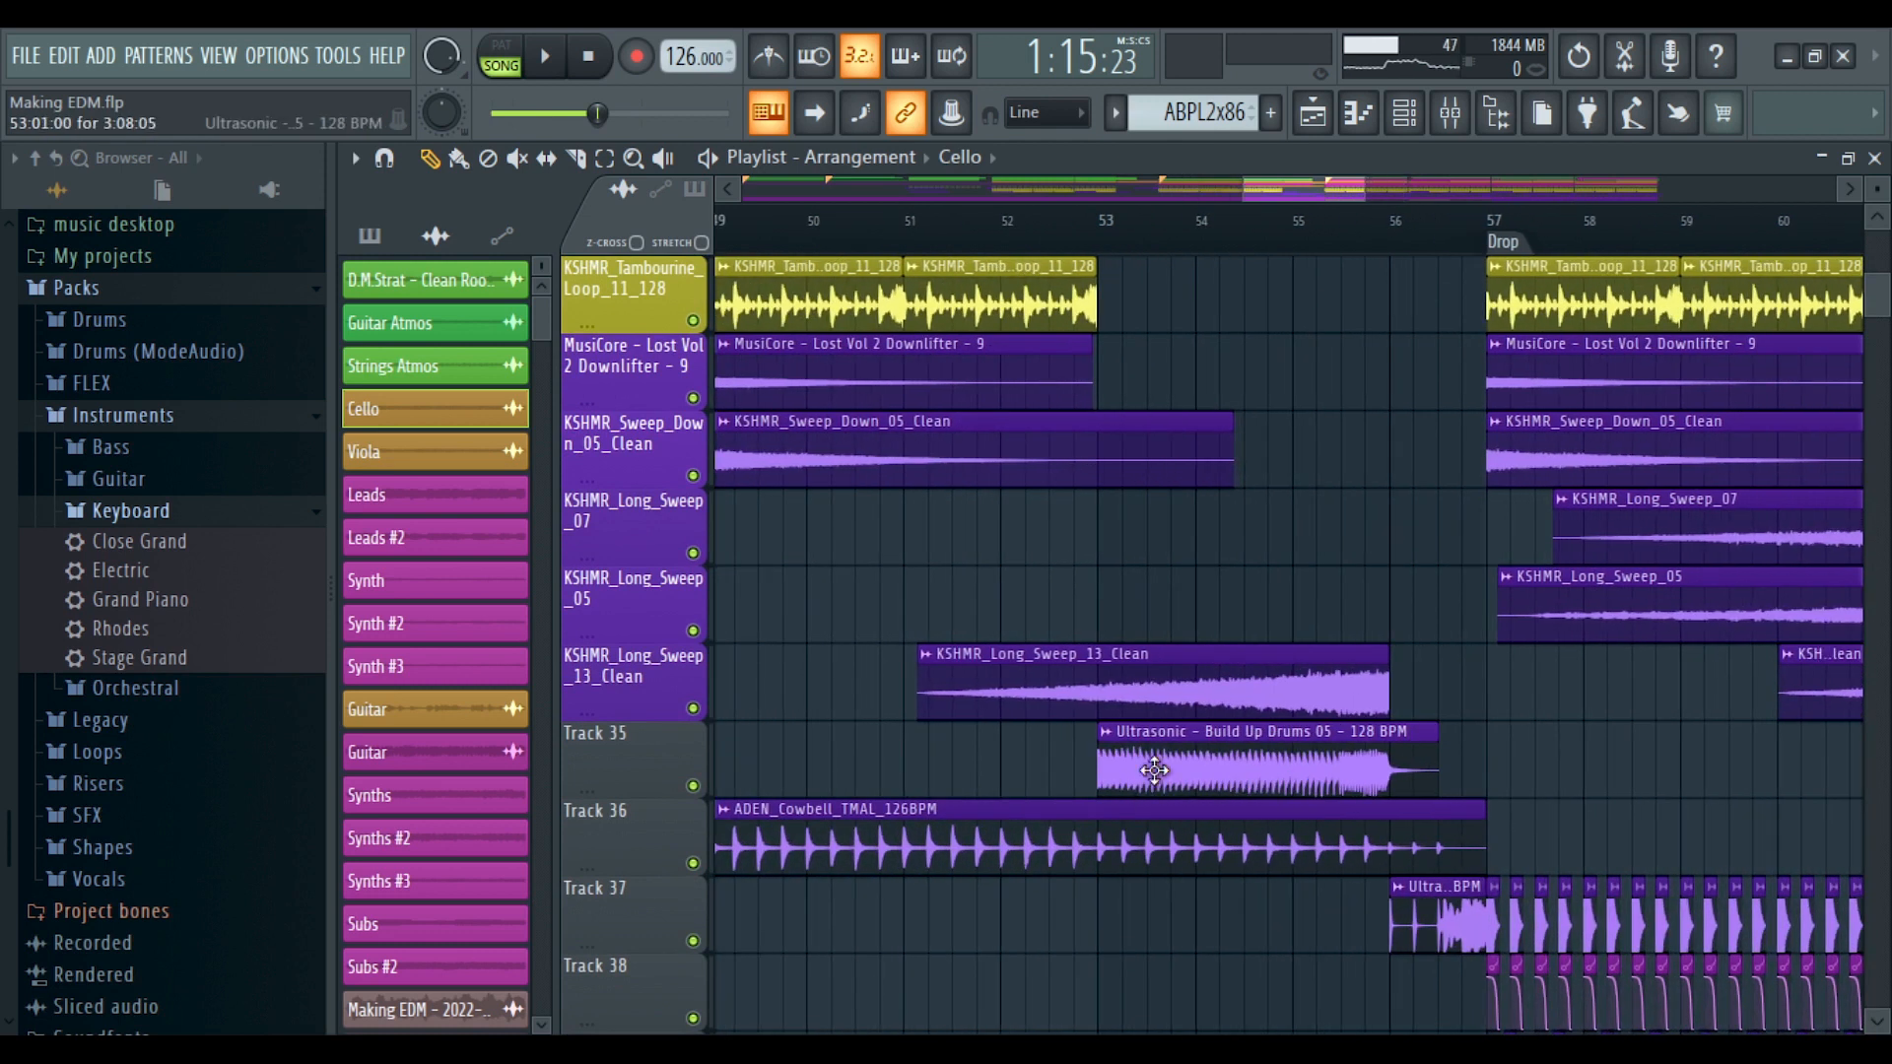
{"action": "scroll", "coordinate": [1473, 241], "scroll_direction": "down", "scroll_amount": 3}
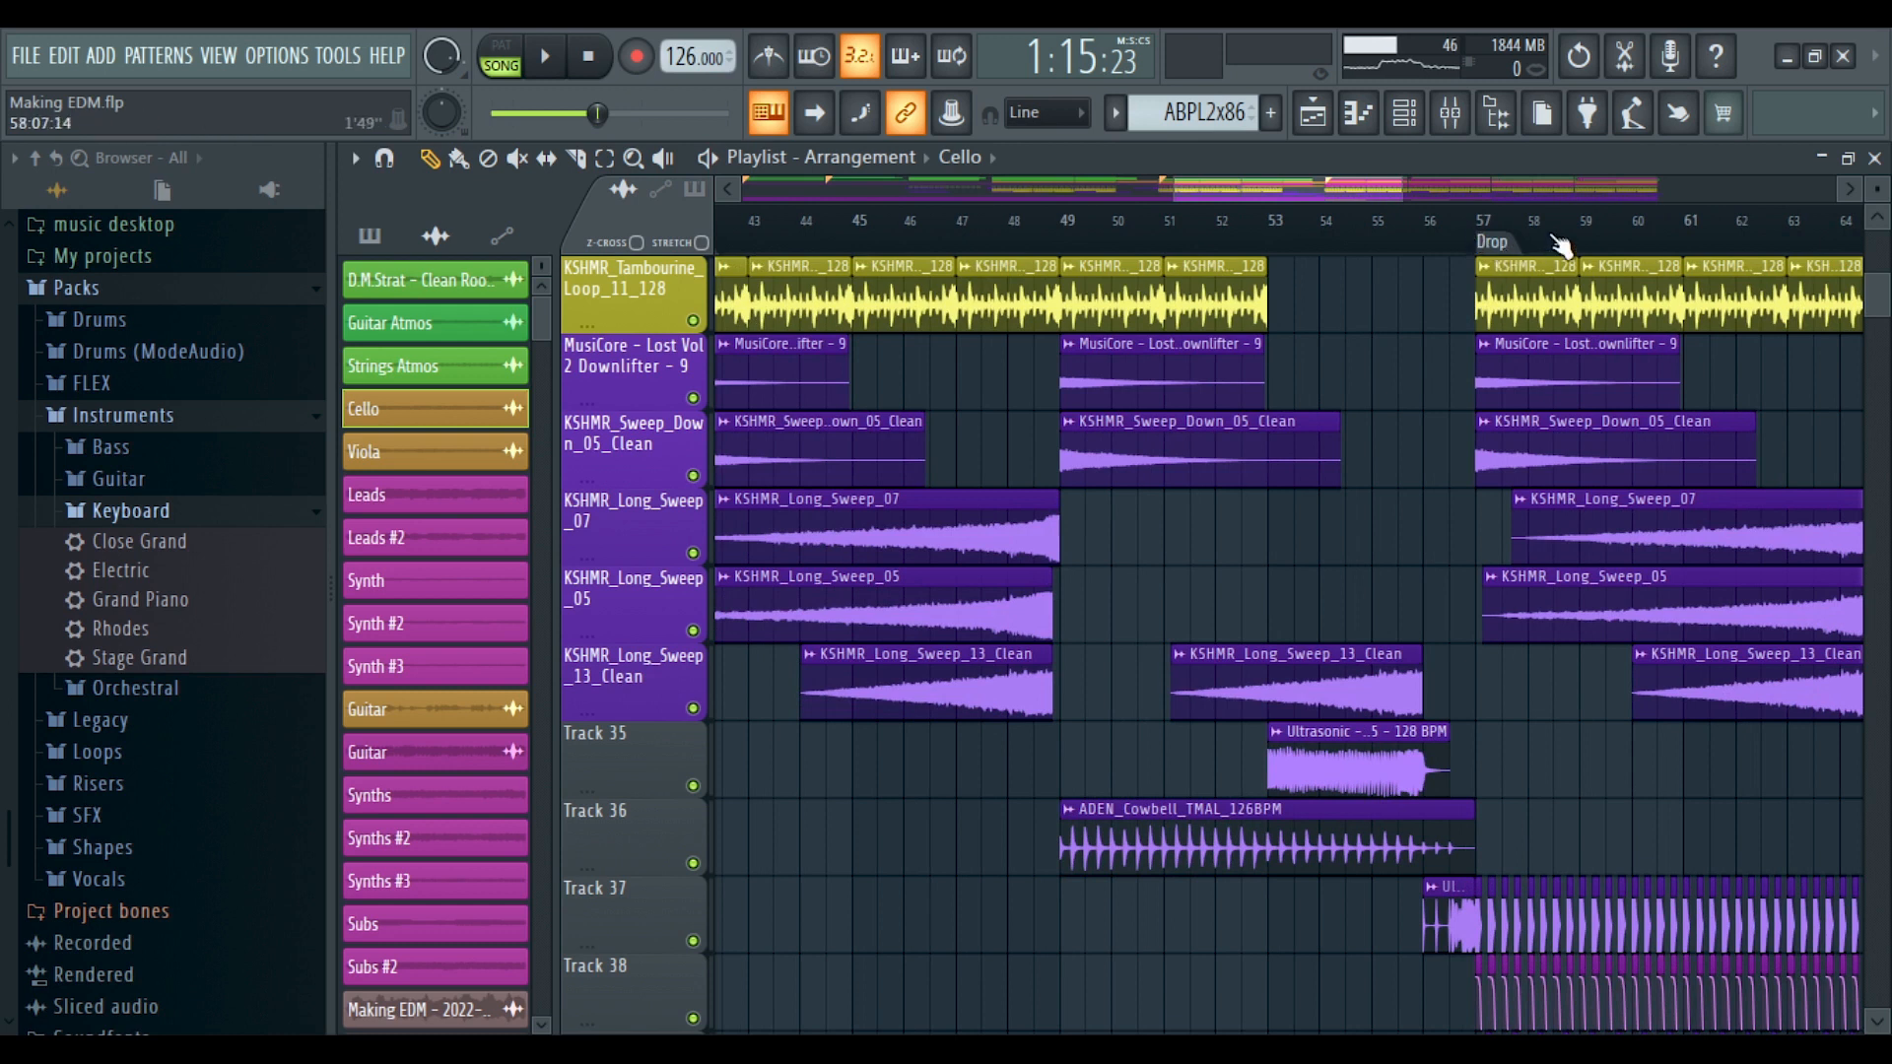
{"action": "scroll", "coordinate": [1552, 240], "scroll_direction": "down", "scroll_amount": 5}
{"action": "scroll", "coordinate": [1393, 301], "scroll_direction": "up", "scroll_amount": 6}
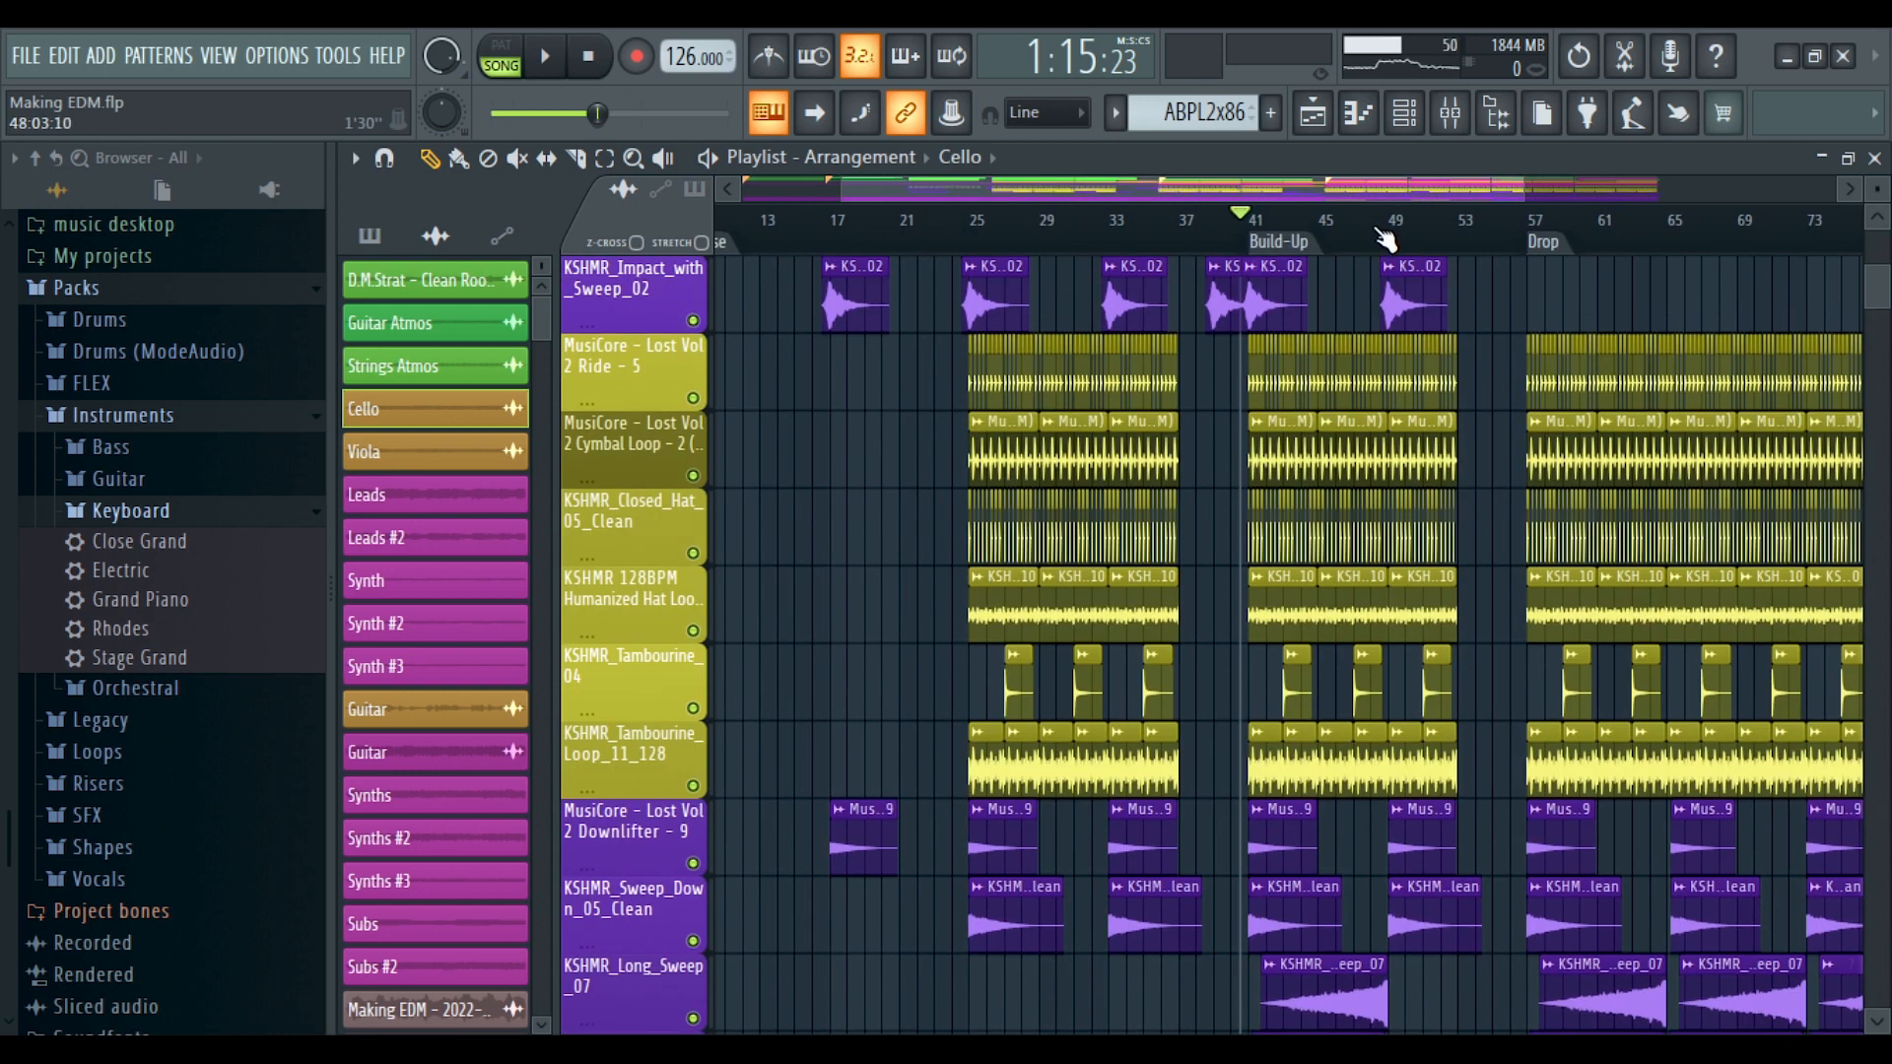
Solo Leads on Track 14, re-enable Leads #2 on Track 15, and play both together from the Build-Up
{"action": "scroll", "coordinate": [1386, 241], "scroll_direction": "up", "scroll_amount": 5}
{"action": "scroll", "coordinate": [1161, 667], "scroll_direction": "up", "scroll_amount": 5}
{"action": "scroll", "coordinate": [1018, 344], "scroll_direction": "up", "scroll_amount": 7}
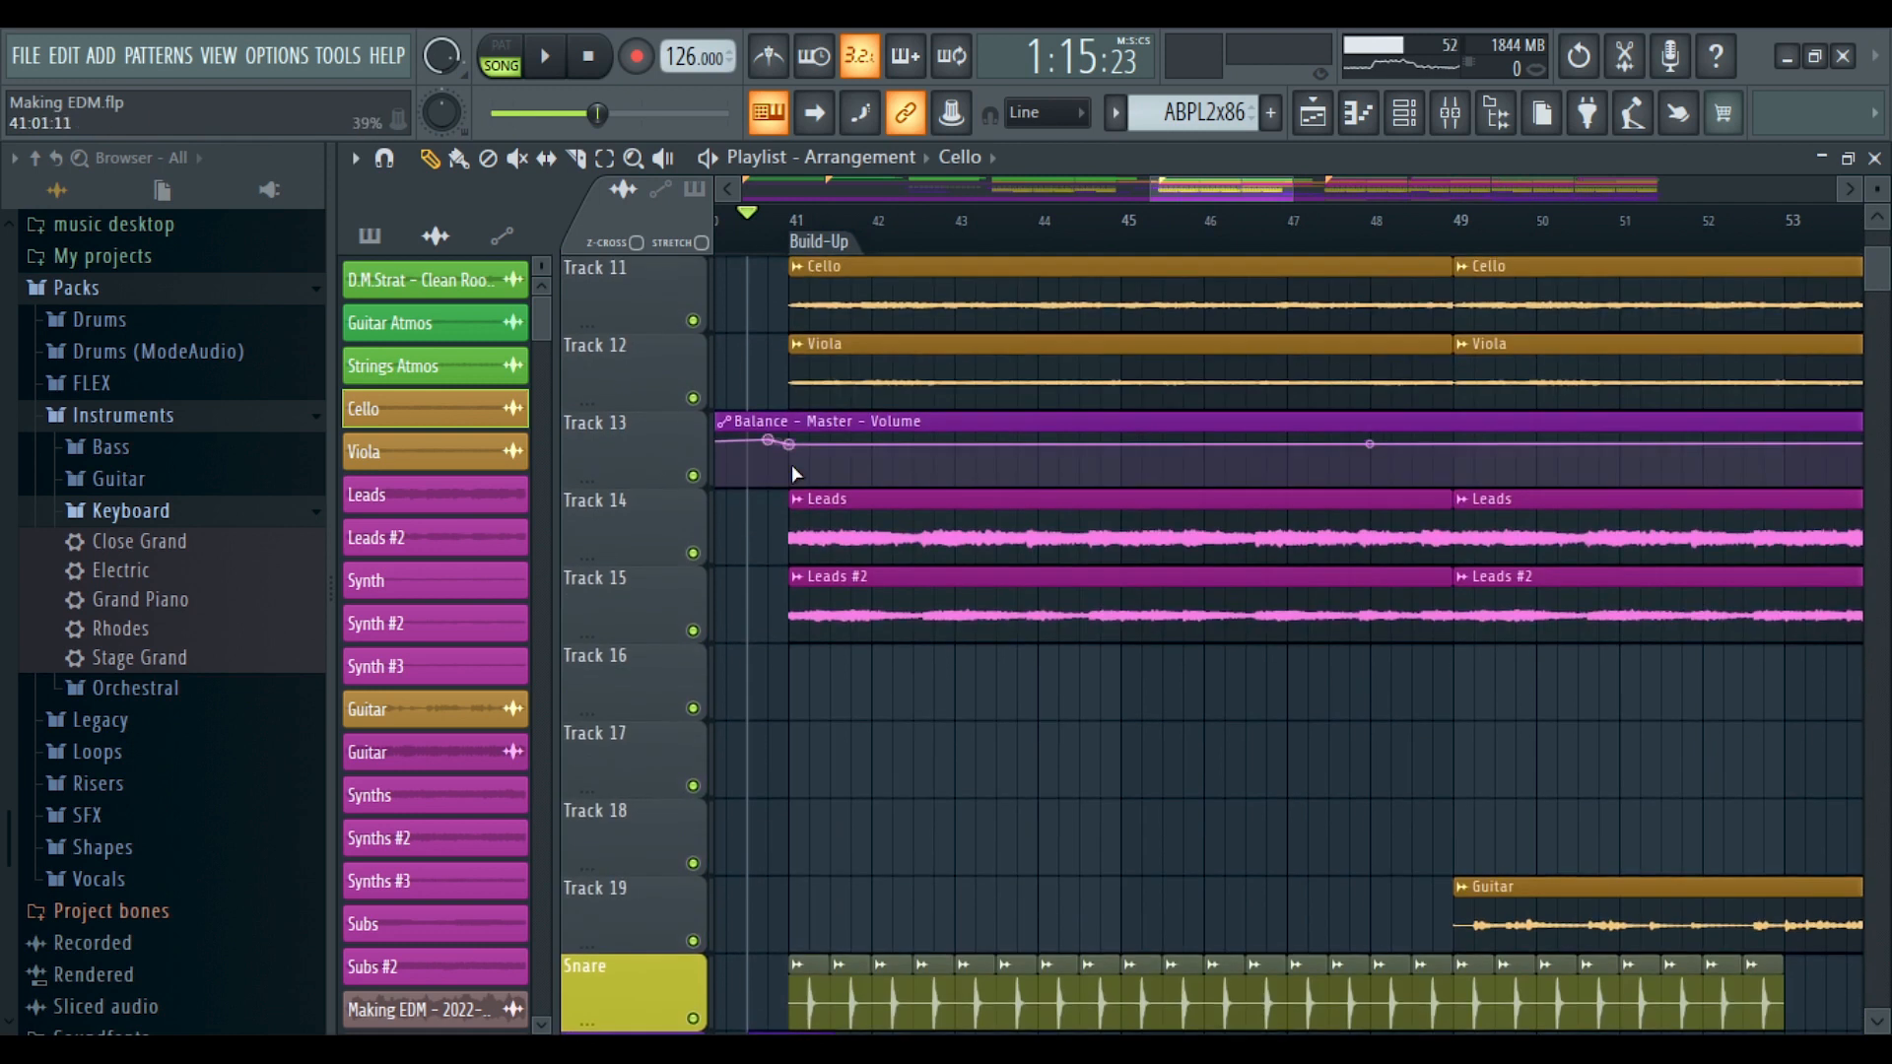
{"action": "right_click", "coordinate": [694, 554]}
{"action": "left_click", "coordinate": [694, 631]}
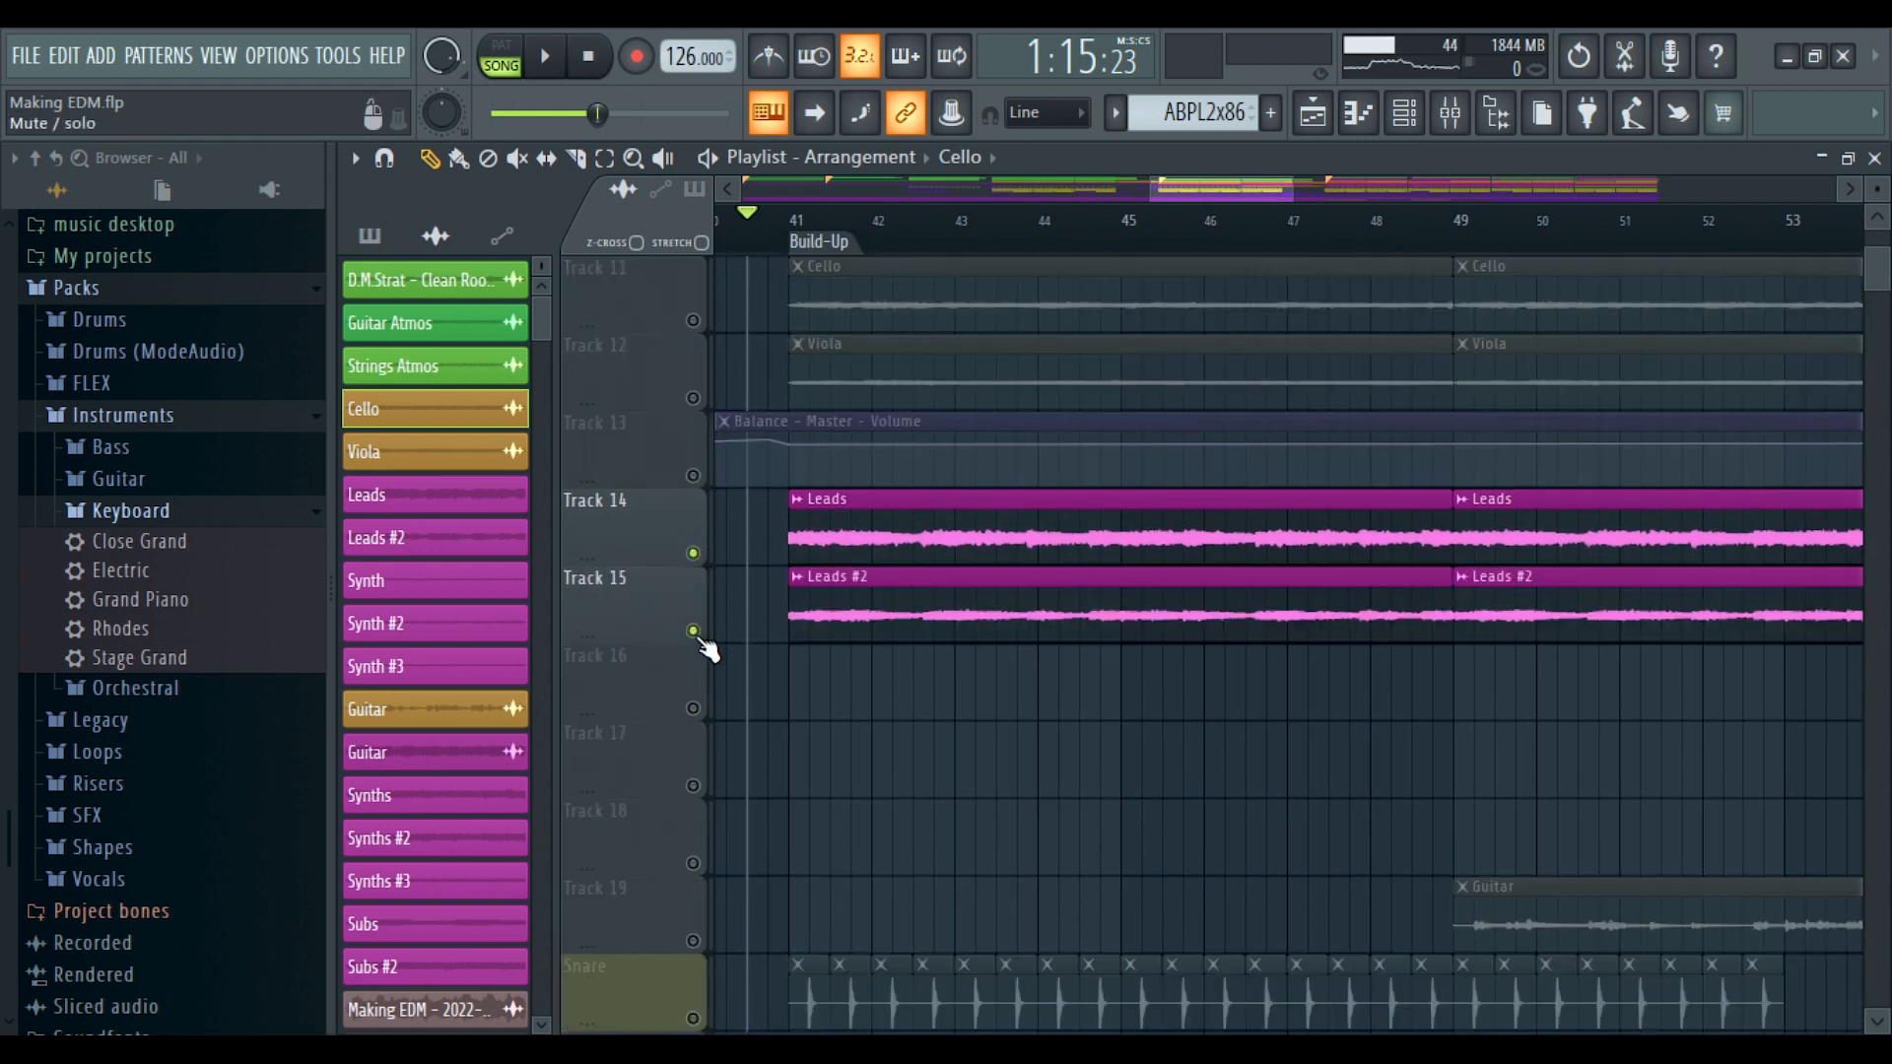
{"action": "scroll", "coordinate": [1022, 243], "scroll_direction": "down", "scroll_amount": 3}
{"action": "scroll", "coordinate": [1025, 244], "scroll_direction": "up", "scroll_amount": 3}
{"action": "scroll", "coordinate": [1029, 246], "scroll_direction": "down", "scroll_amount": 1}
{"action": "scroll", "coordinate": [1022, 239], "scroll_direction": "up", "scroll_amount": 1}
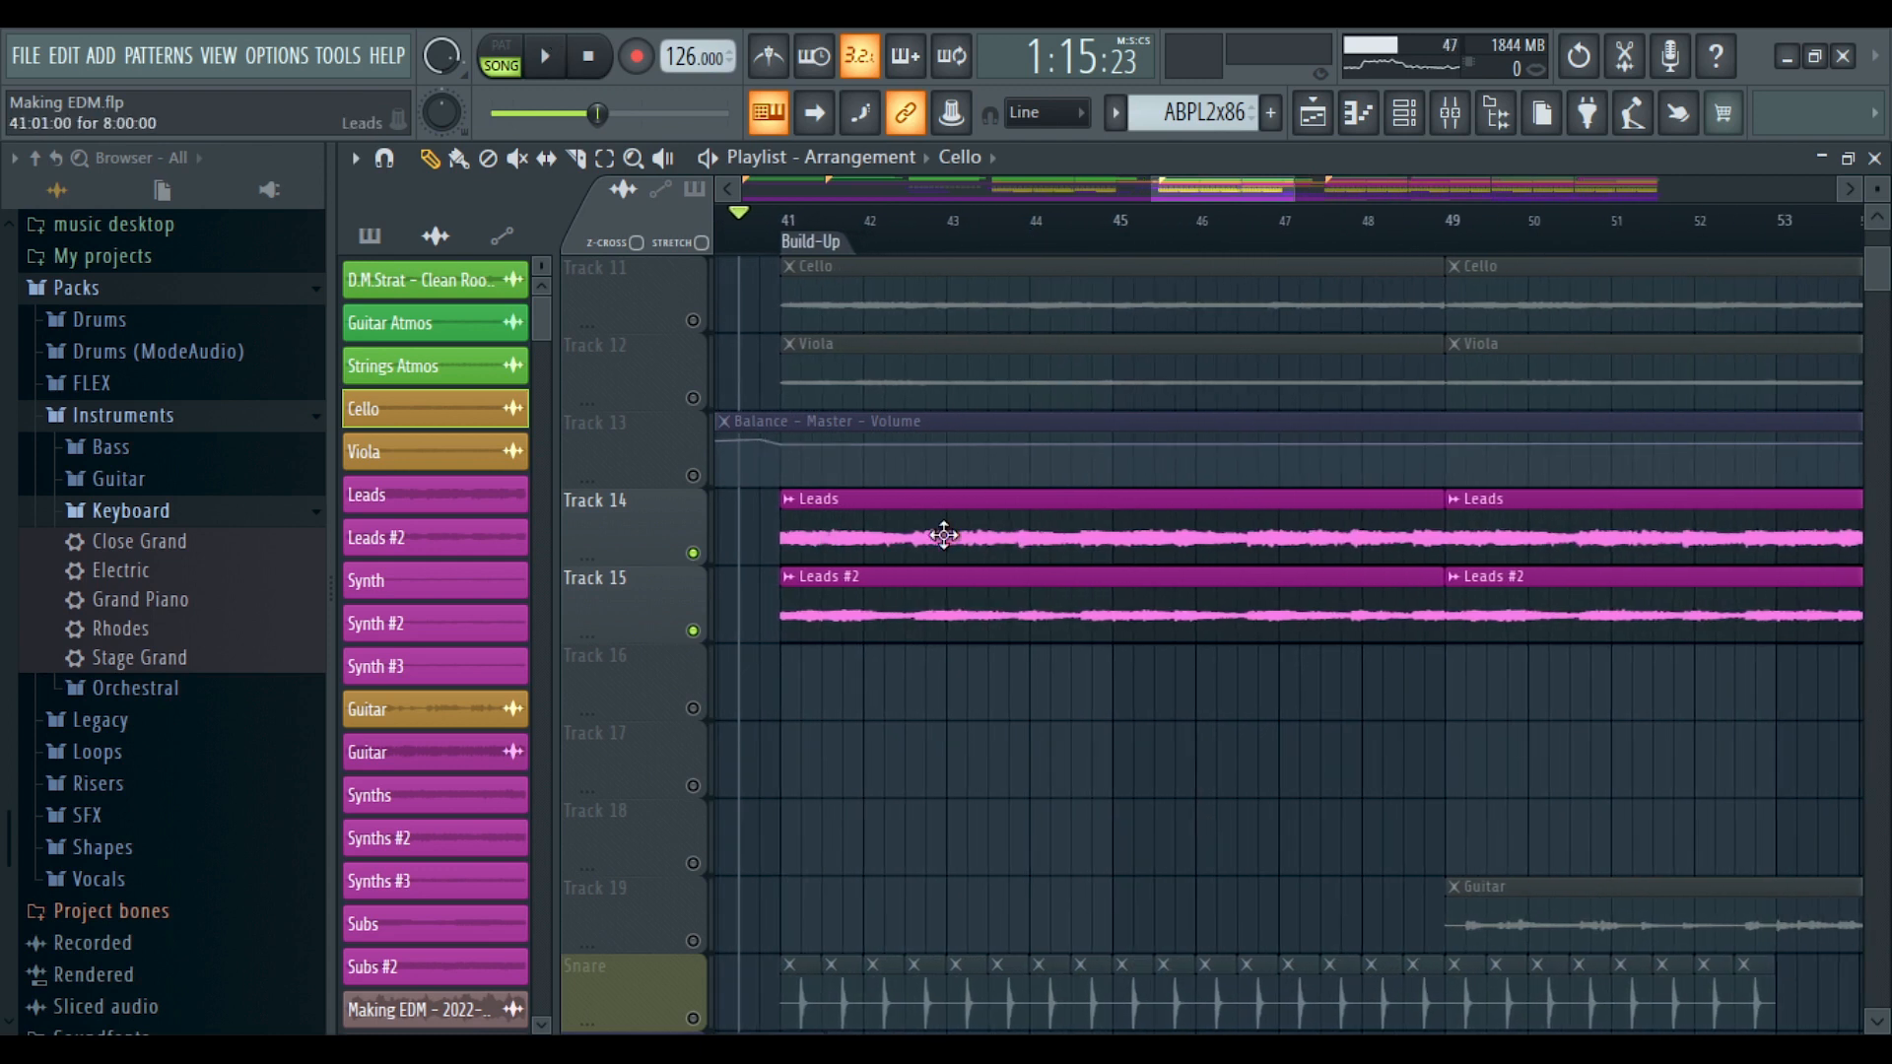
{"action": "key", "text": "space"}
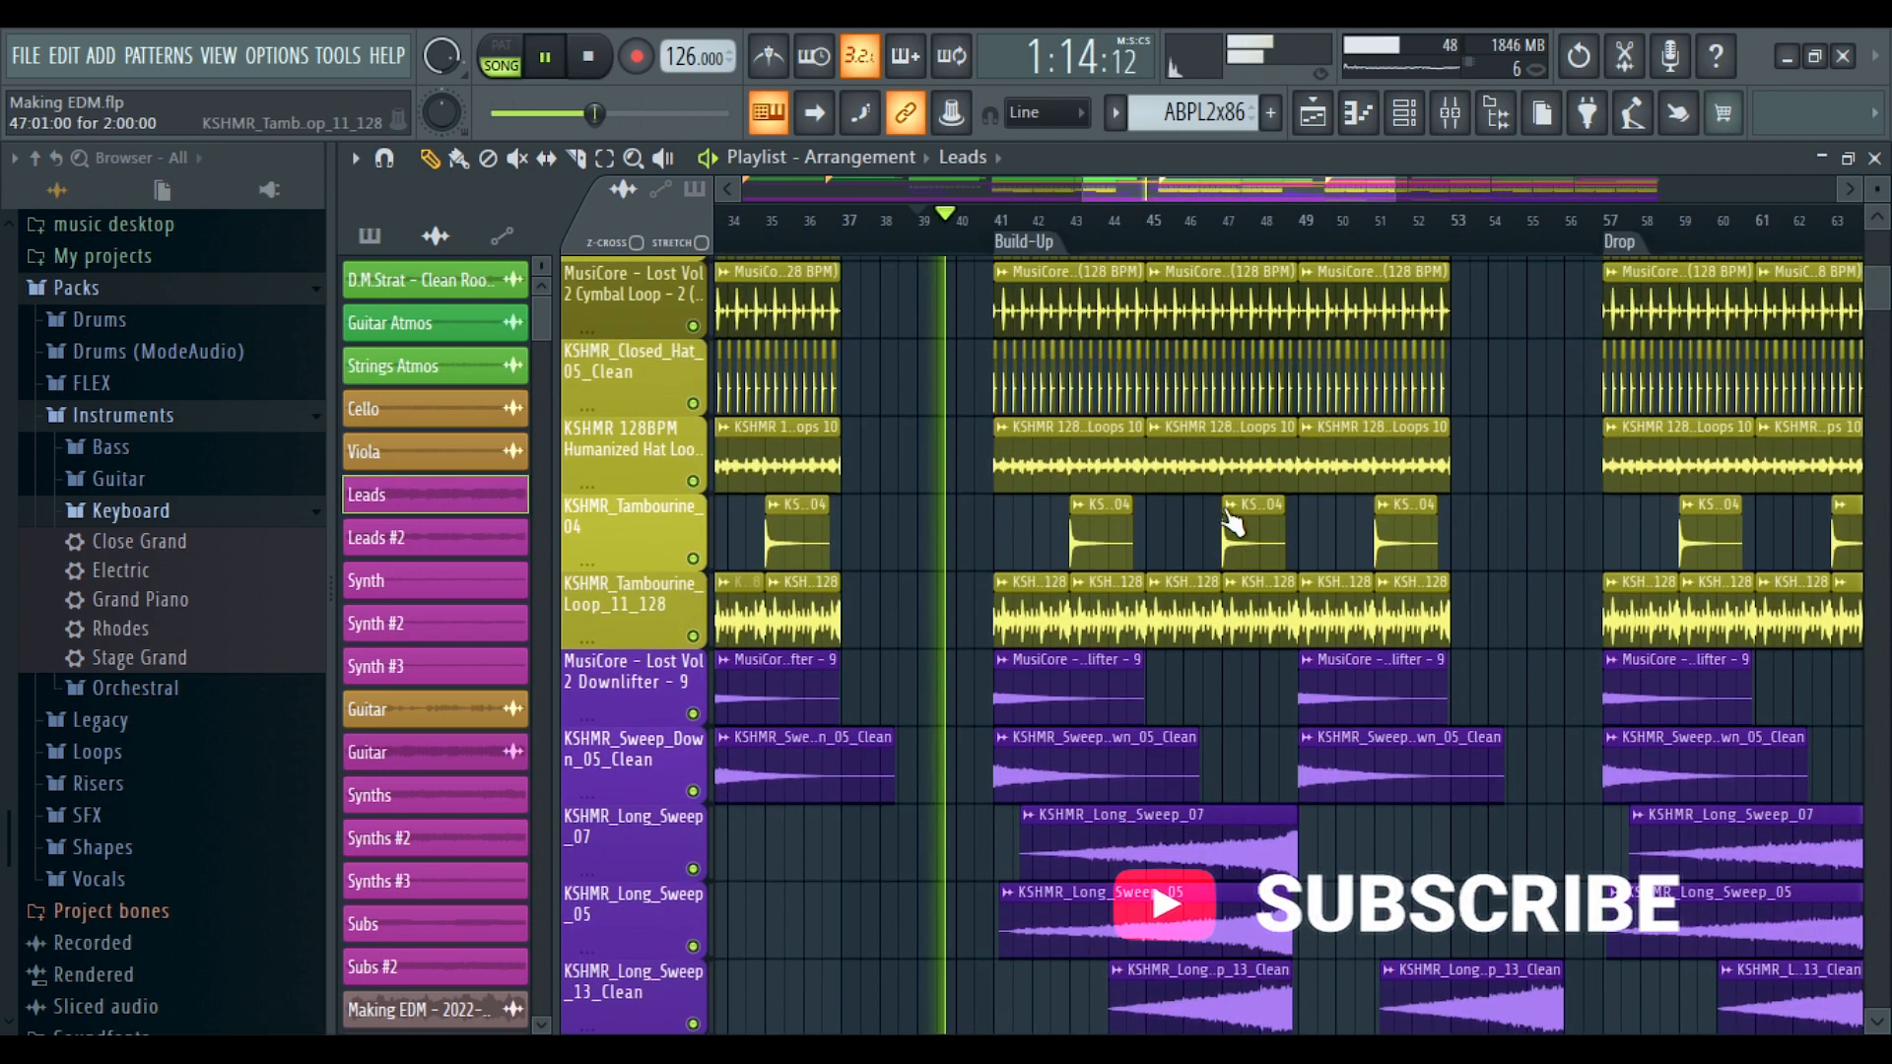
Examine the active drum, percussion and sweep tracks while the Build-Up plays with the melodic tracks muted, and stop playback
{"action": "scroll", "coordinate": [1231, 523], "scroll_direction": "up", "scroll_amount": 5}
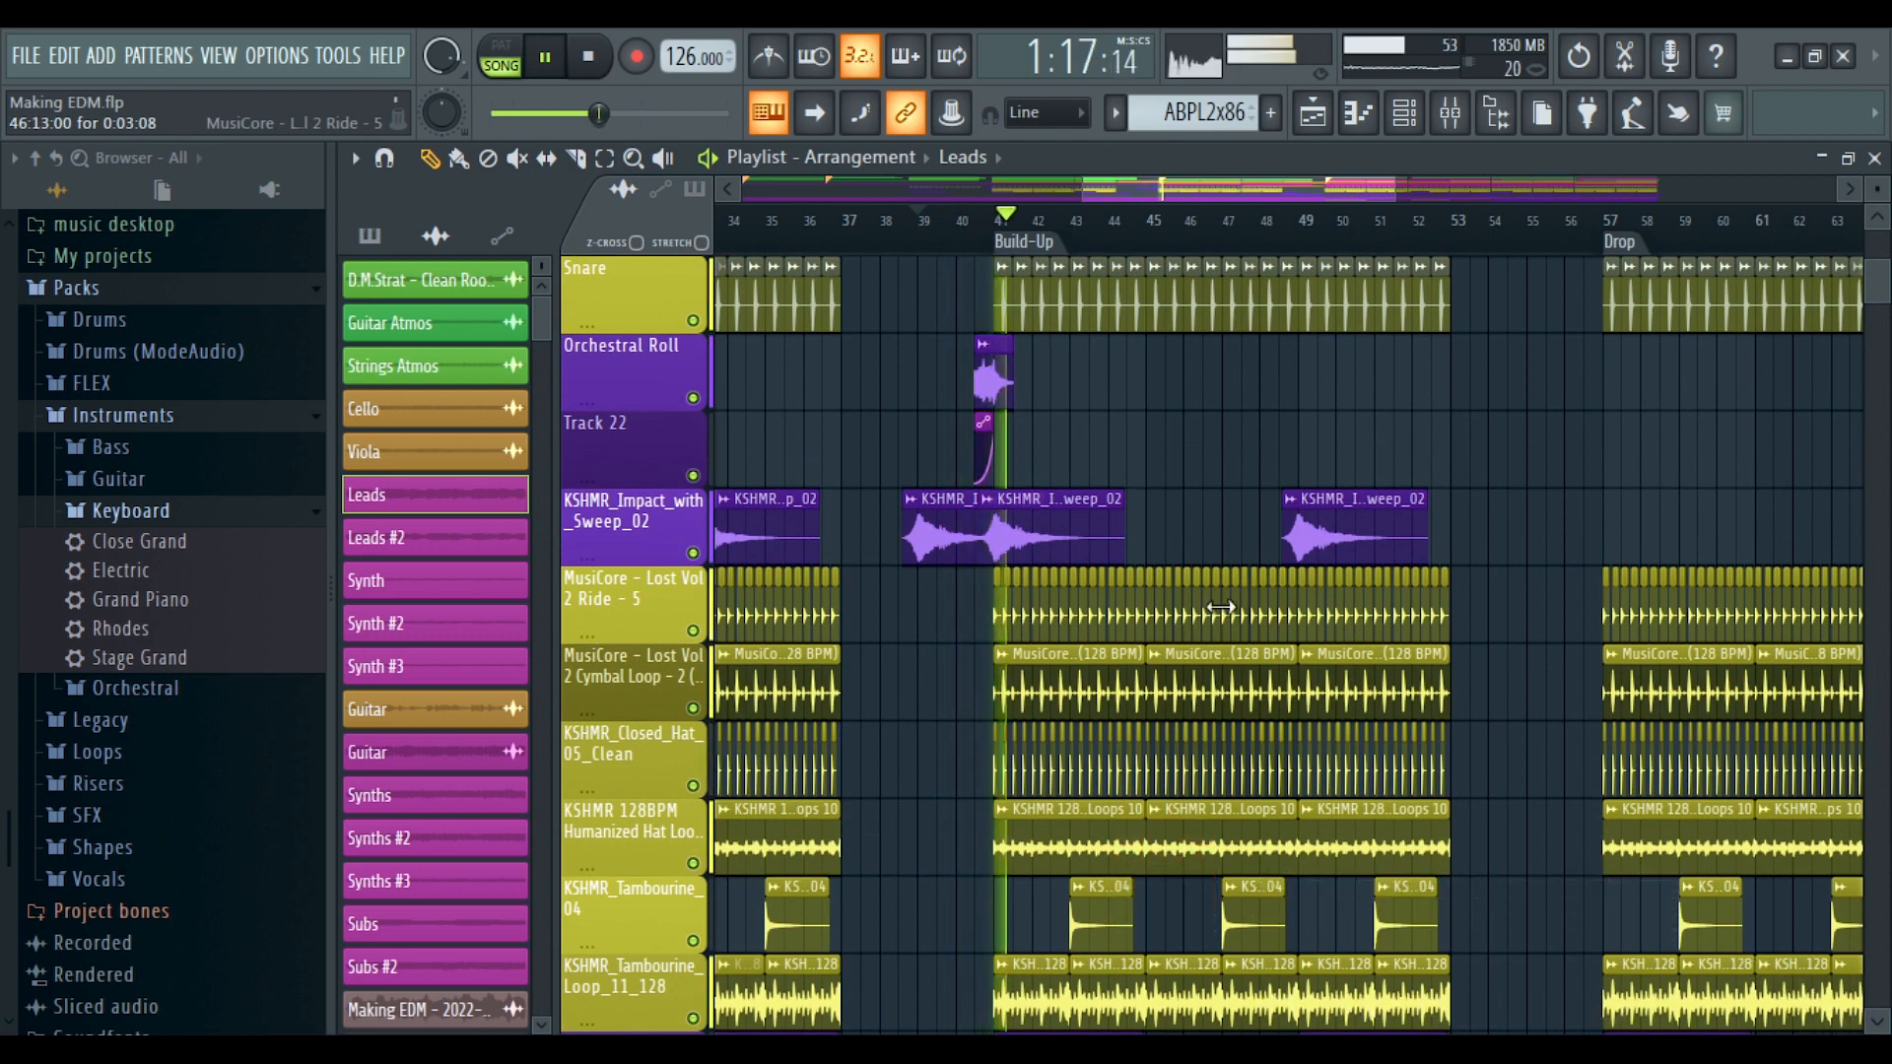
{"action": "scroll", "coordinate": [1222, 635], "scroll_direction": "down", "scroll_amount": 7}
{"action": "scroll", "coordinate": [1274, 699], "scroll_direction": "up", "scroll_amount": 15}
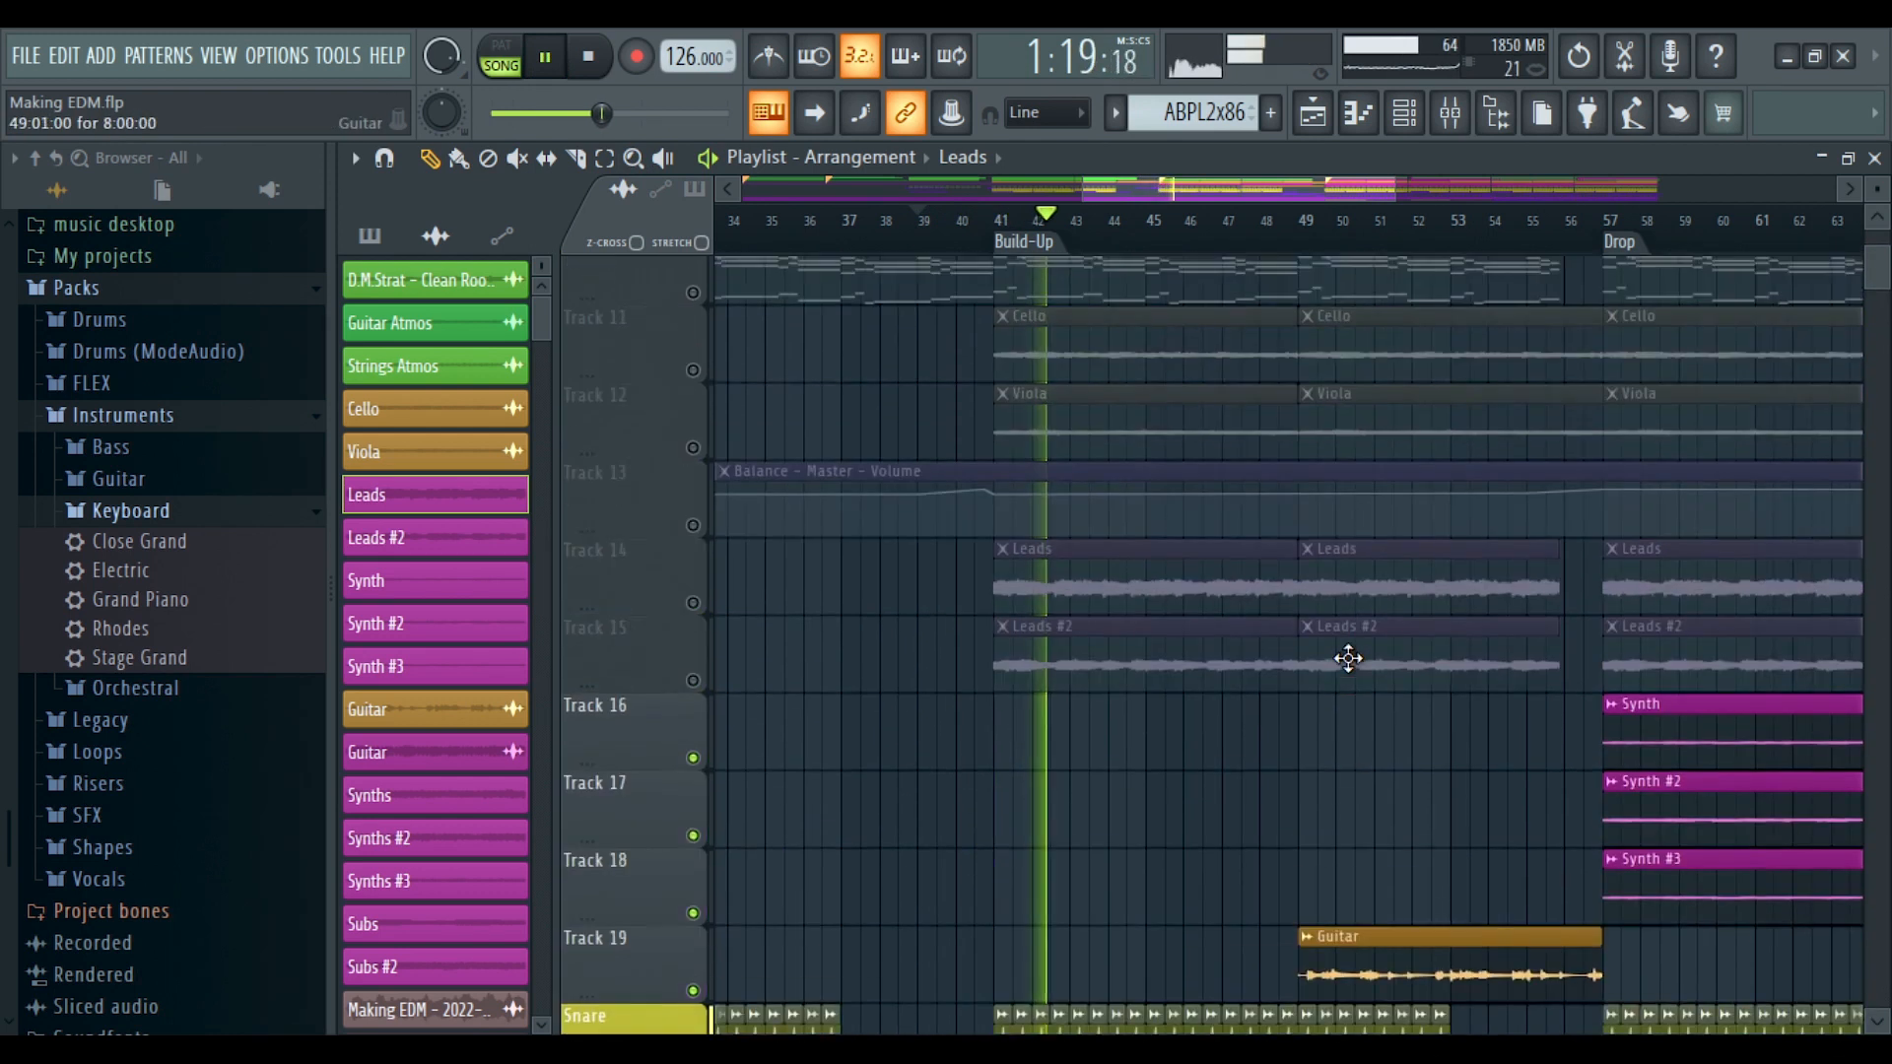
{"action": "scroll", "coordinate": [1292, 752], "scroll_direction": "down", "scroll_amount": 12}
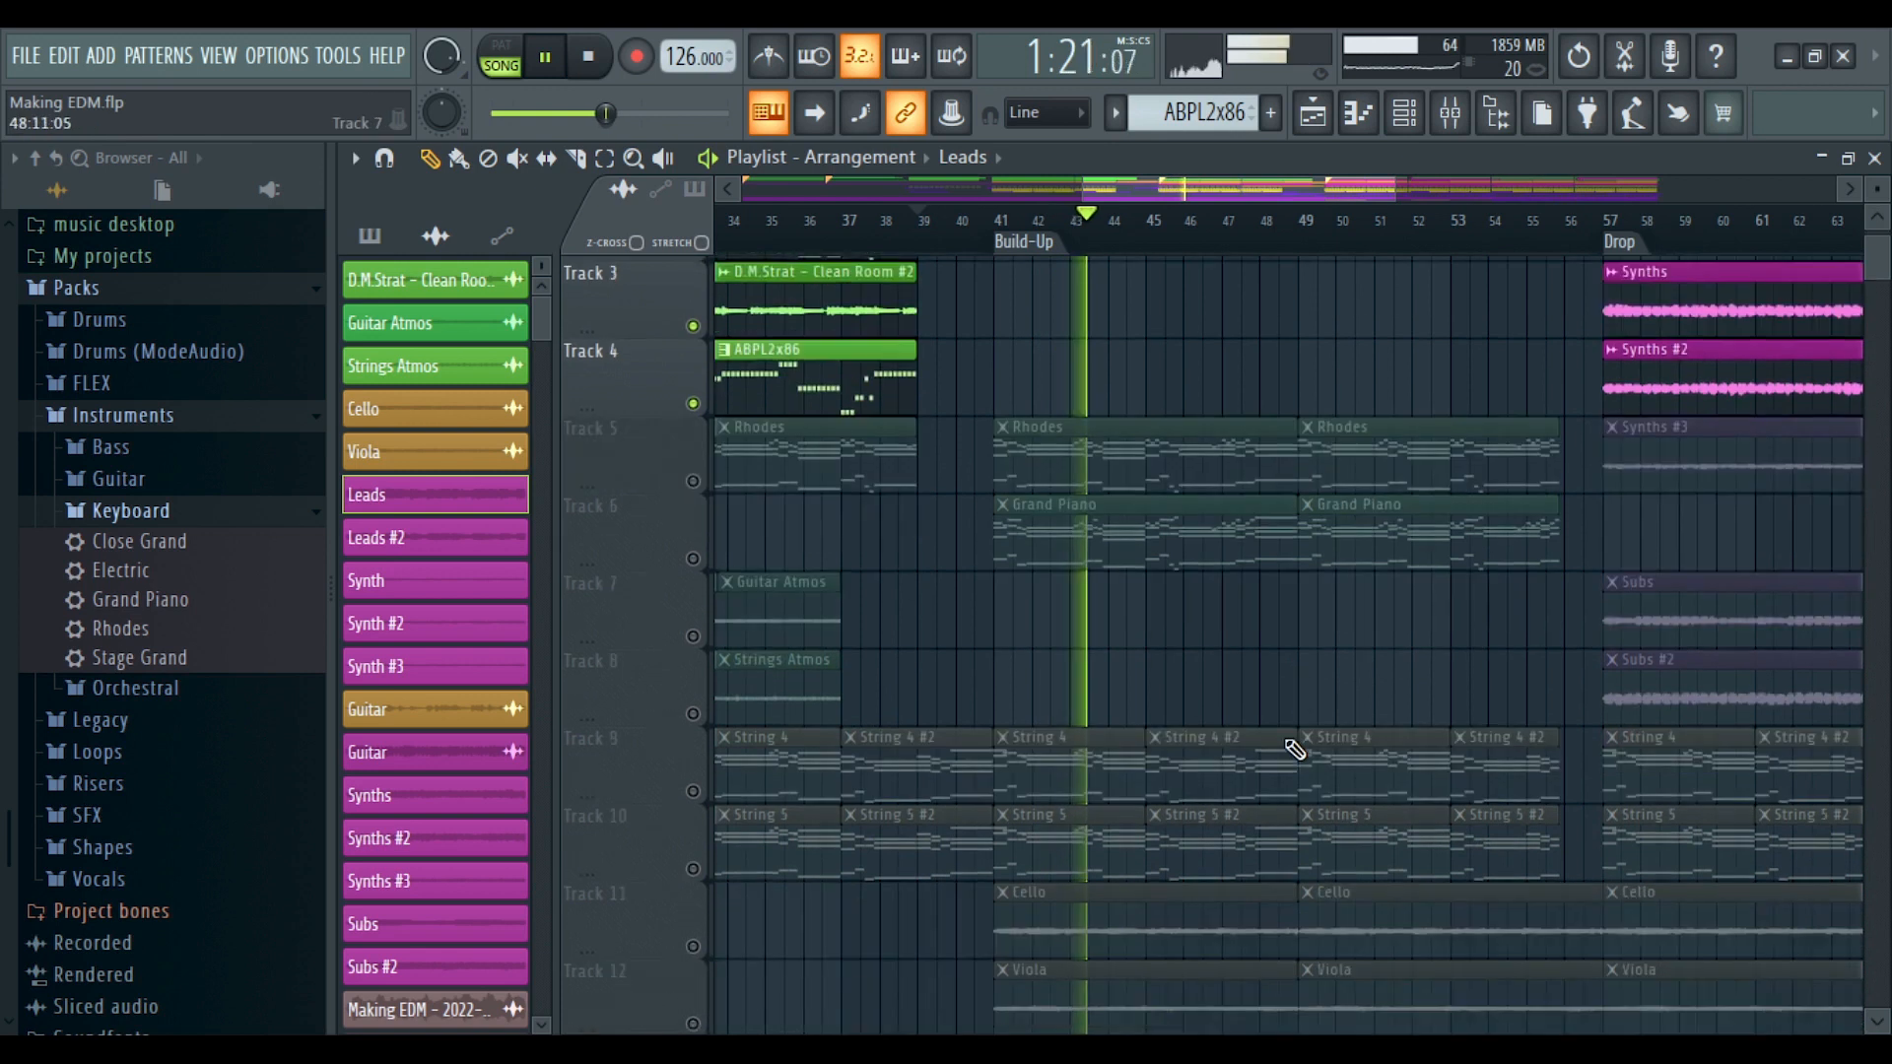
{"action": "scroll", "coordinate": [1292, 756], "scroll_direction": "down", "scroll_amount": 15}
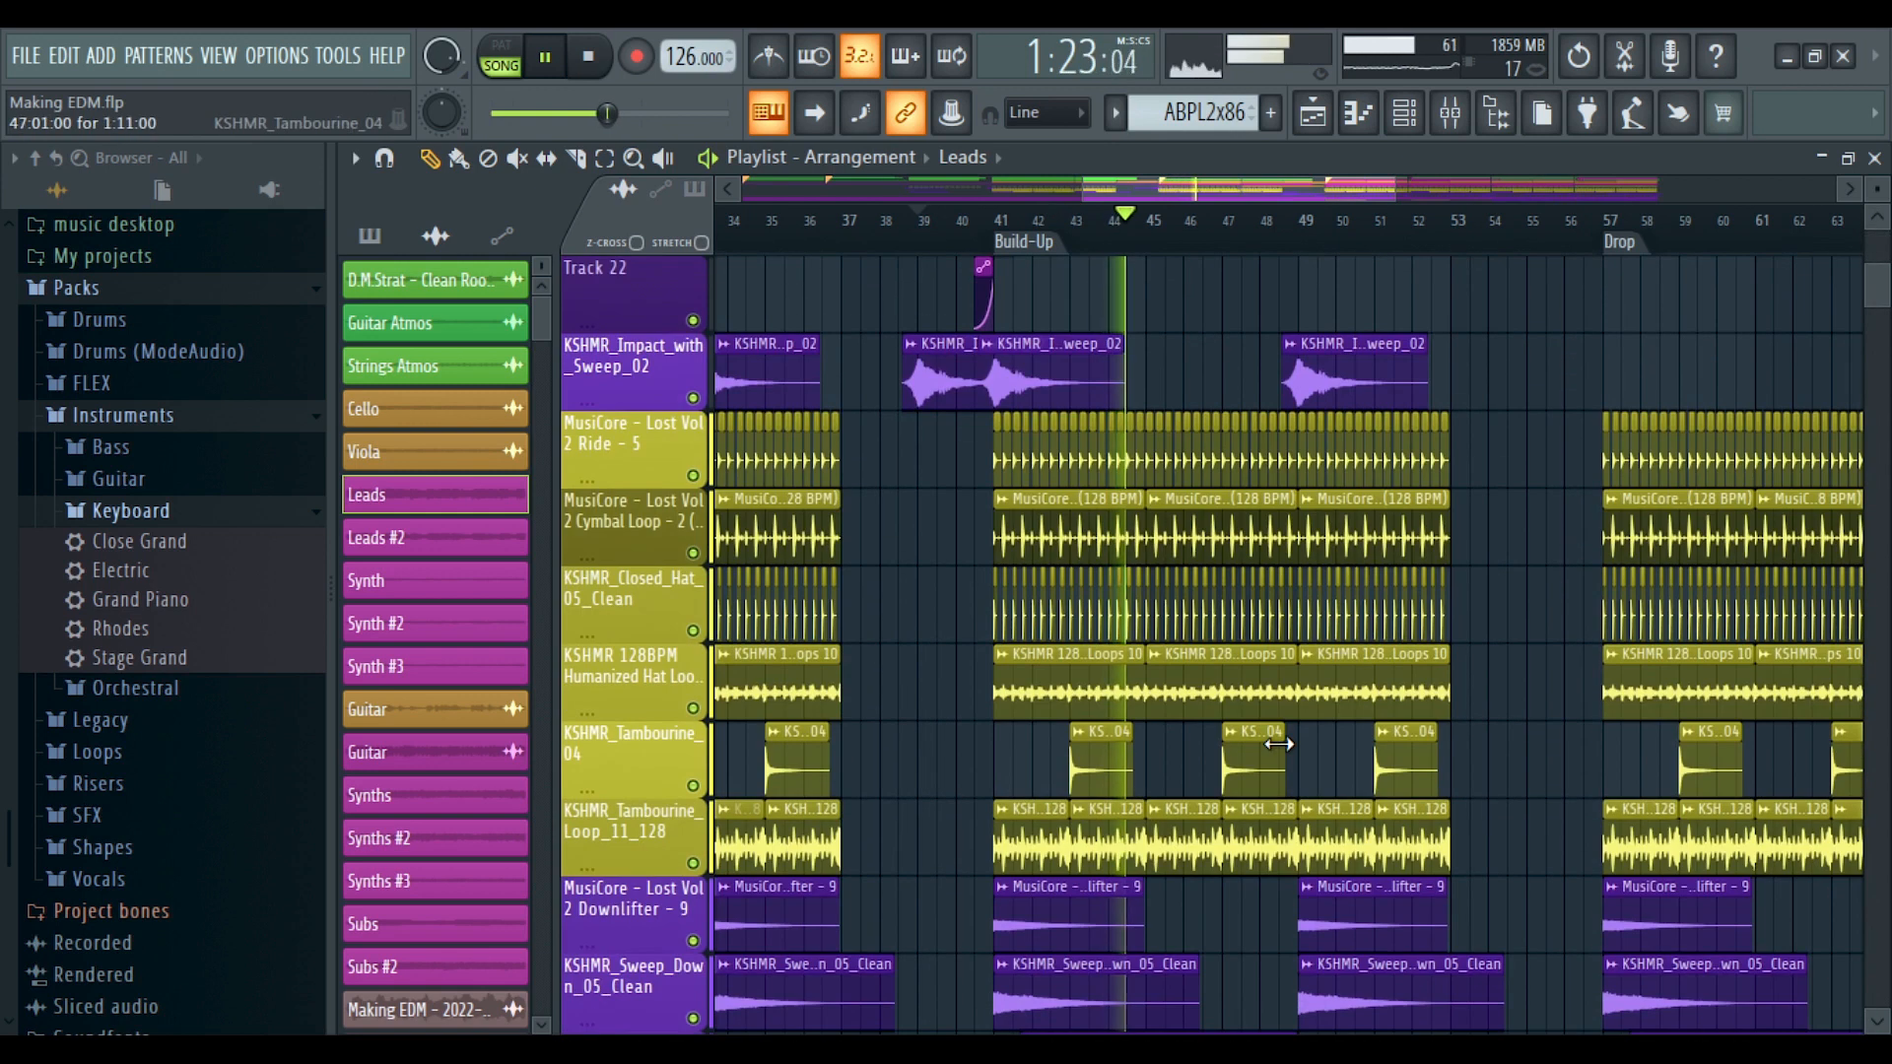
{"action": "scroll", "coordinate": [1278, 744], "scroll_direction": "down", "scroll_amount": 1}
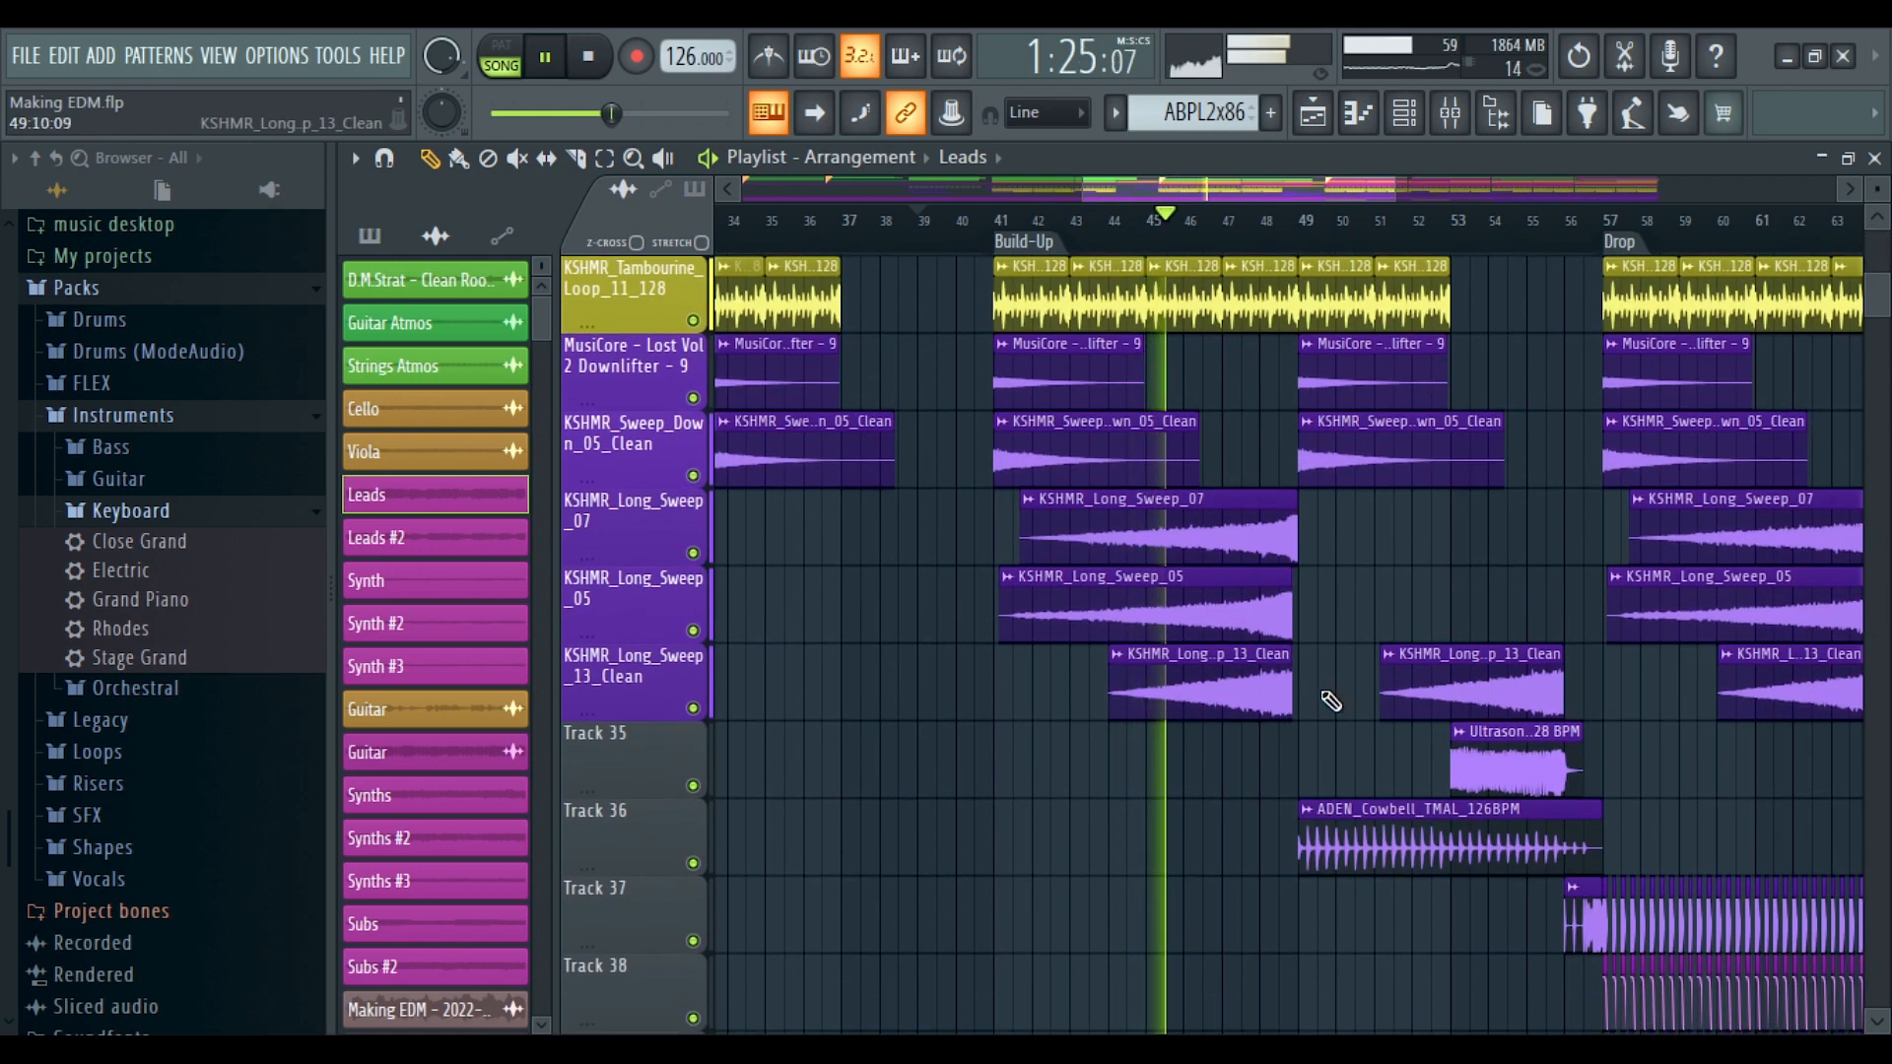
{"action": "scroll", "coordinate": [1597, 227], "scroll_direction": "up", "scroll_amount": 3}
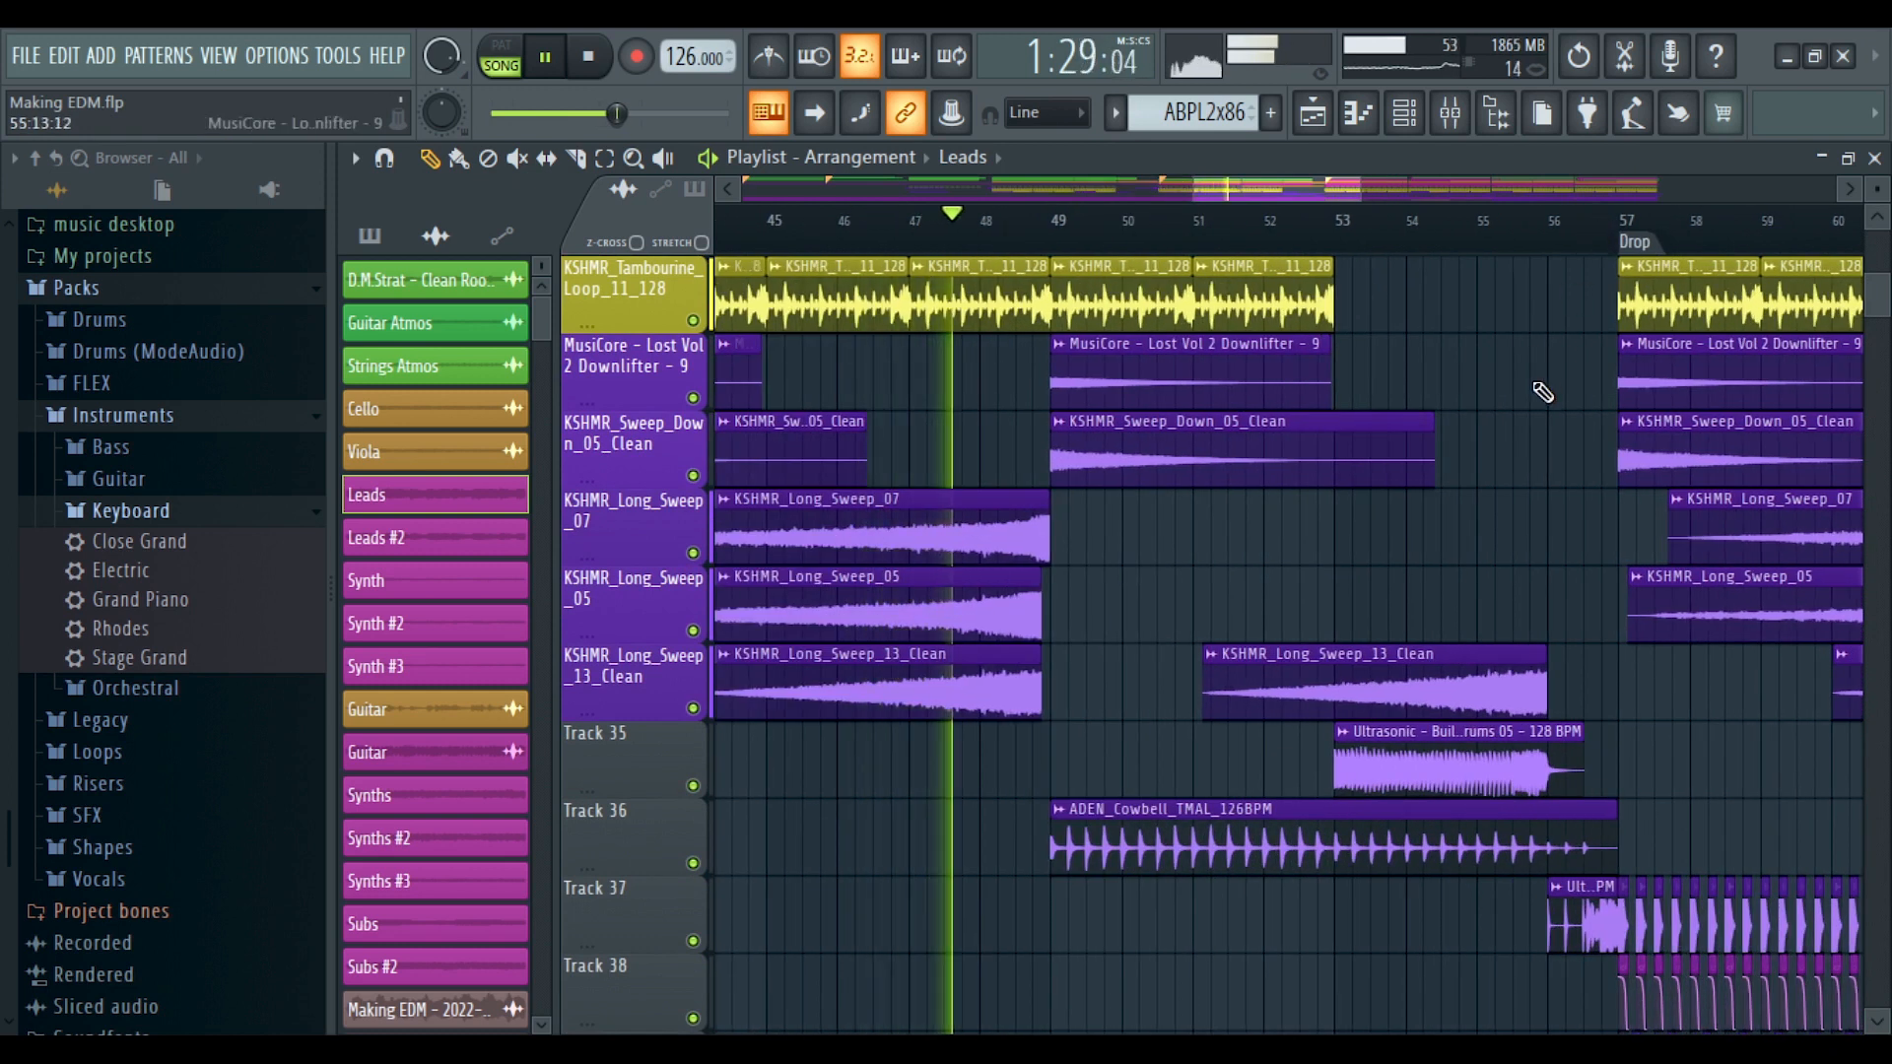
{"action": "scroll", "coordinate": [1545, 393], "scroll_direction": "up", "scroll_amount": 5}
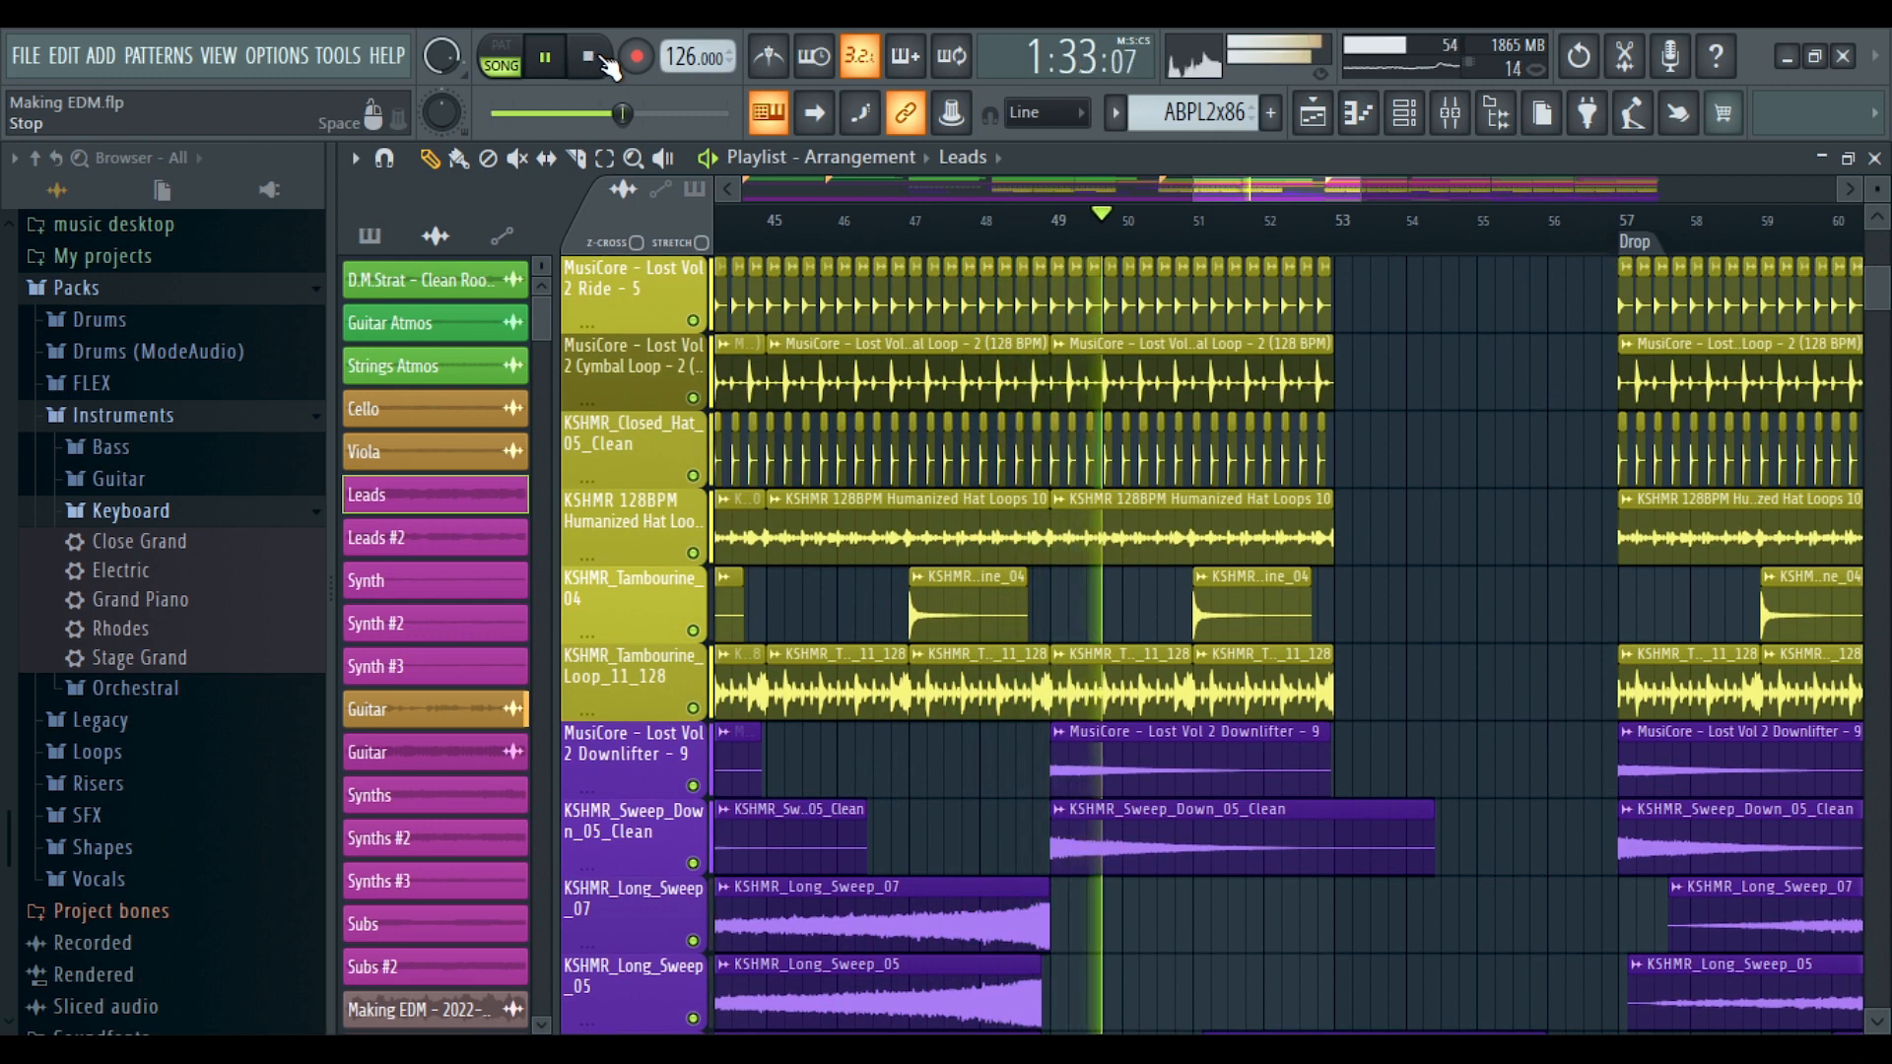
{"action": "left_click", "coordinate": [605, 67]}
Inspect the Orchestral Roll and its volume automation, and select the KSHMR_Impact_with_Sweep_02 clip leading into the Build-Up
{"action": "scroll", "coordinate": [1317, 394], "scroll_direction": "up", "scroll_amount": 5}
{"action": "scroll", "coordinate": [1317, 244], "scroll_direction": "down", "scroll_amount": 1}
{"action": "scroll", "coordinate": [1316, 245], "scroll_direction": "down", "scroll_amount": 2}
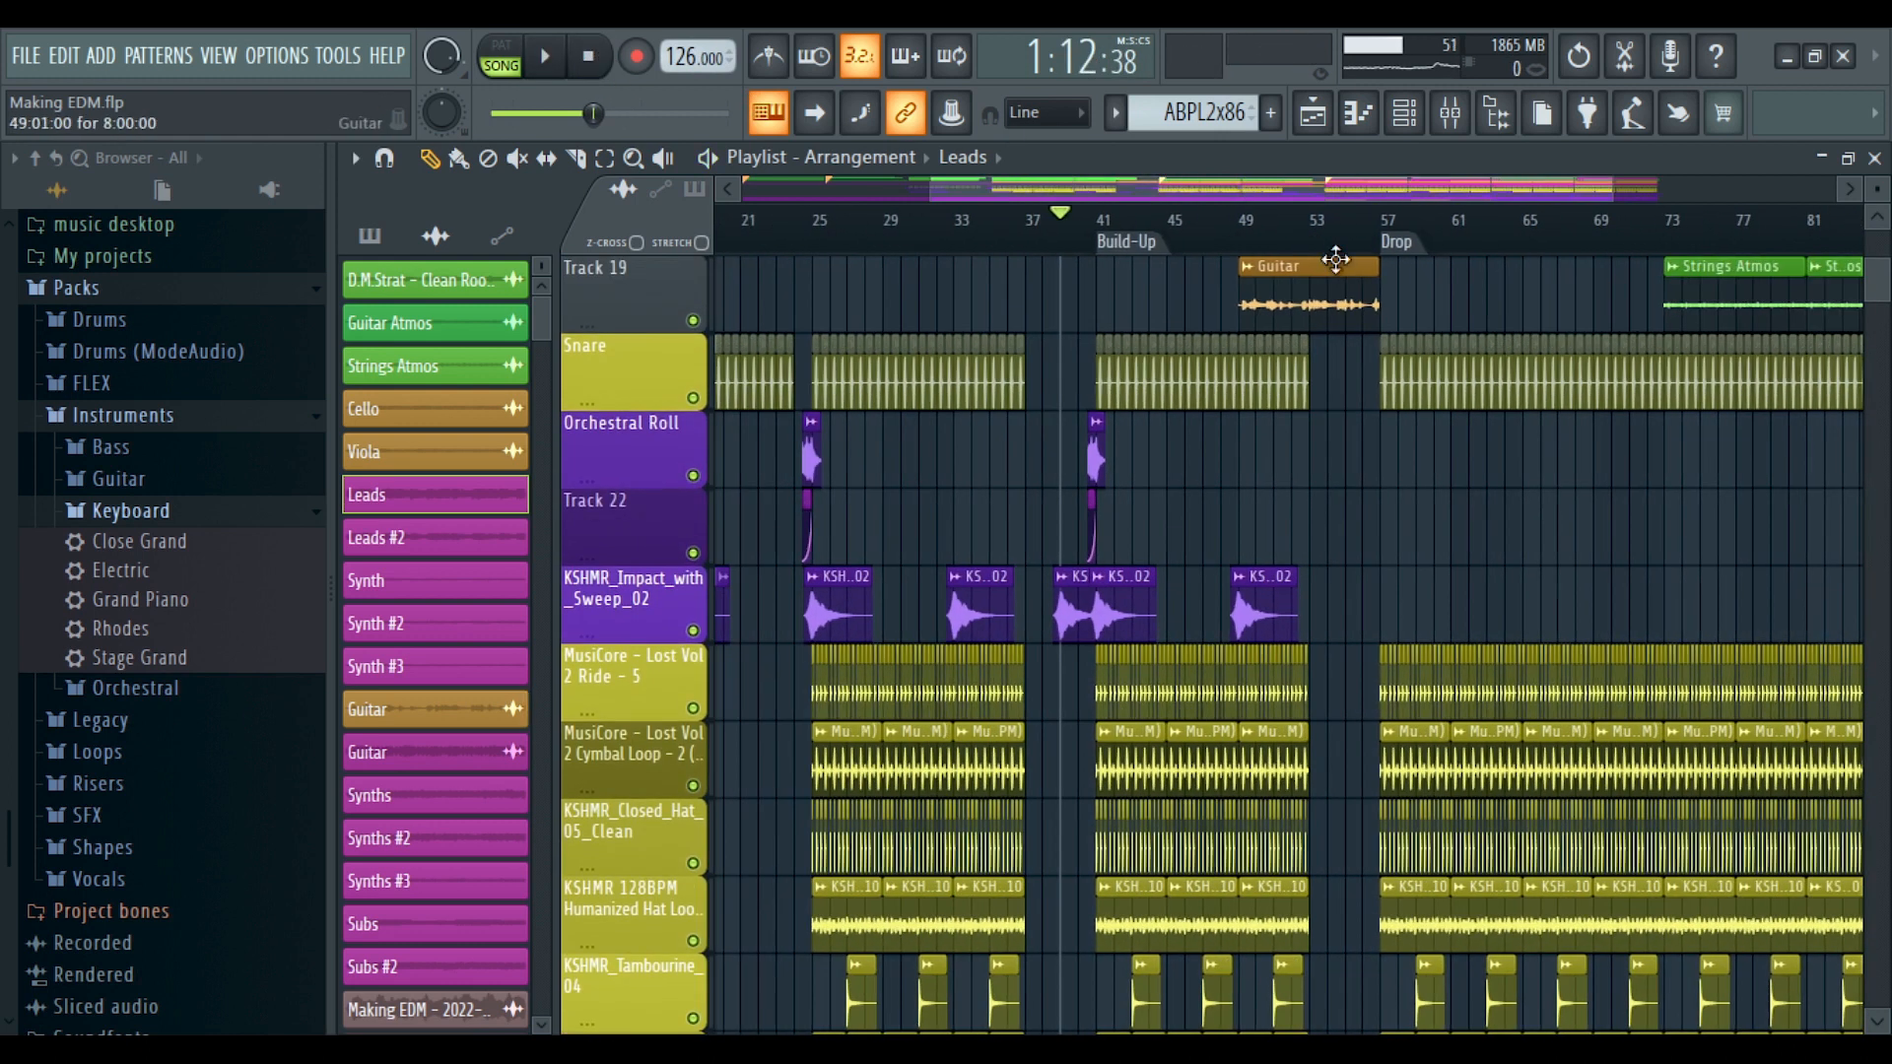
{"action": "scroll", "coordinate": [1146, 537], "scroll_direction": "down", "scroll_amount": 3}
{"action": "scroll", "coordinate": [1146, 538], "scroll_direction": "up", "scroll_amount": 3}
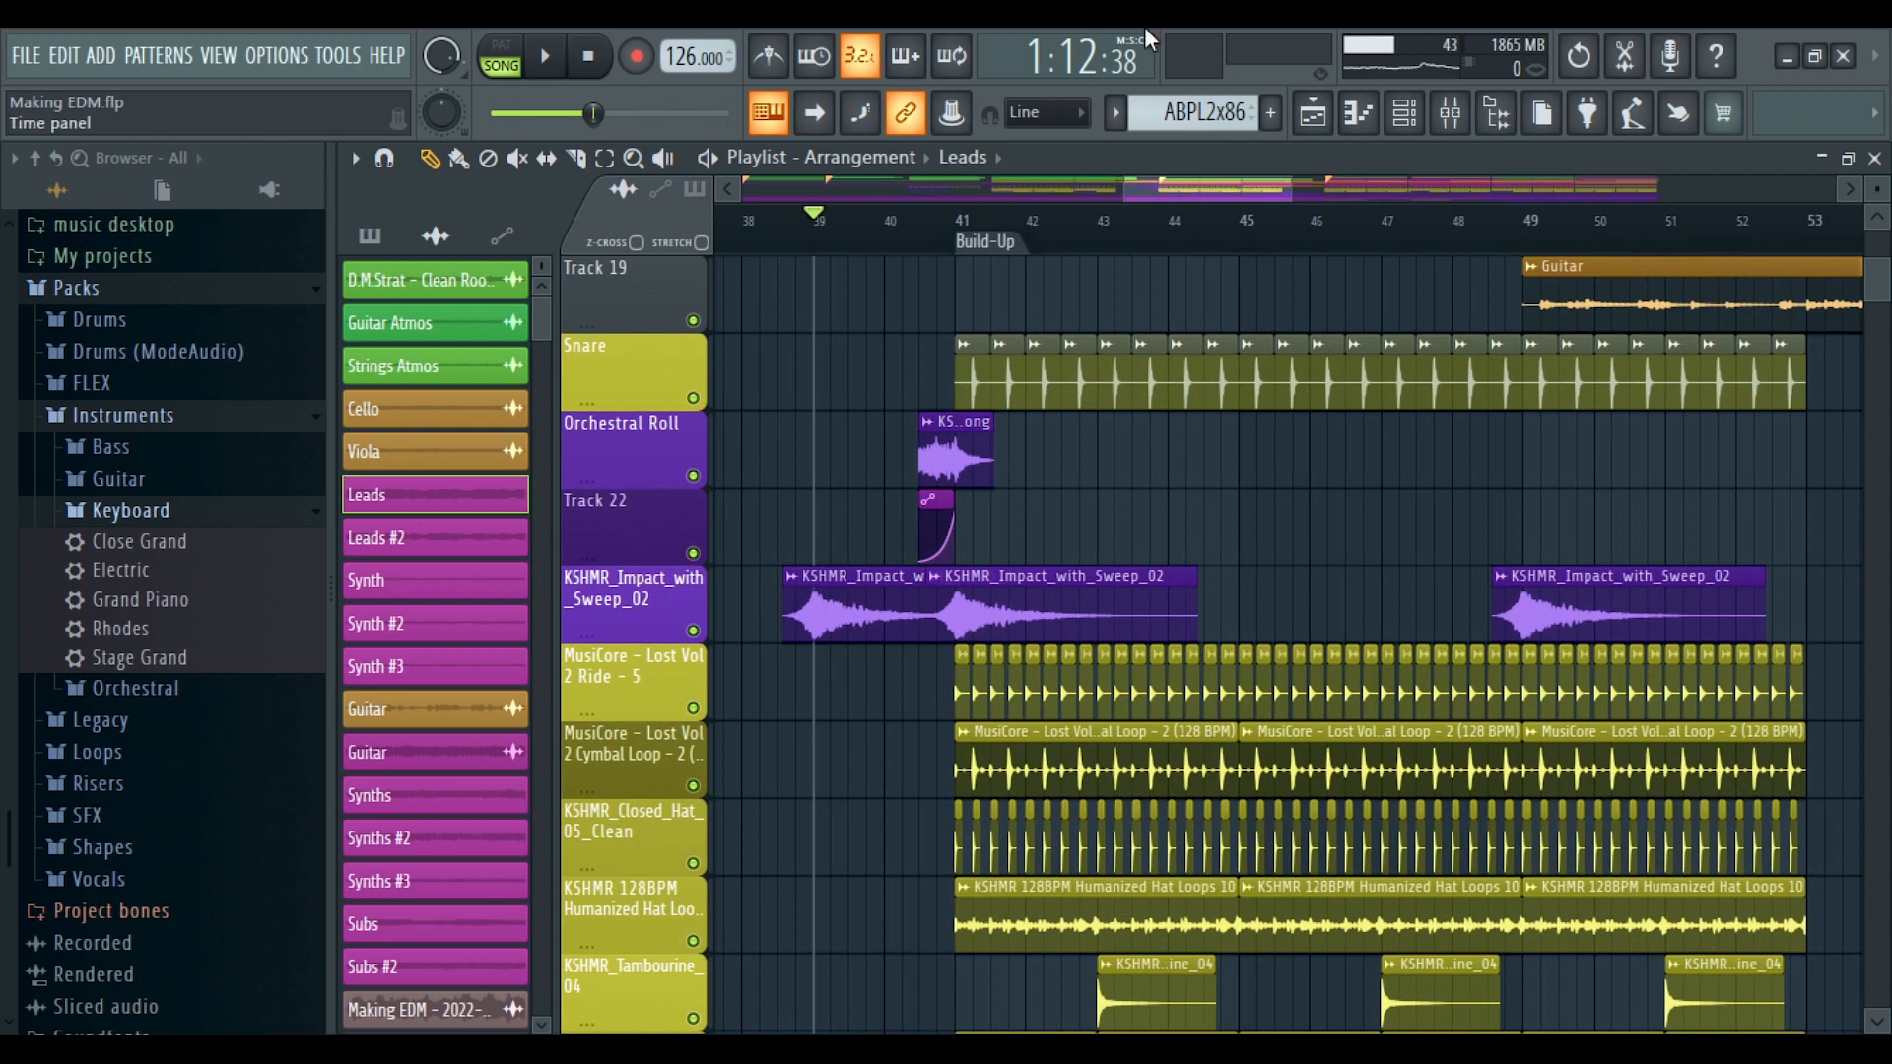
{"action": "scroll", "coordinate": [838, 591], "scroll_direction": "up", "scroll_amount": 4}
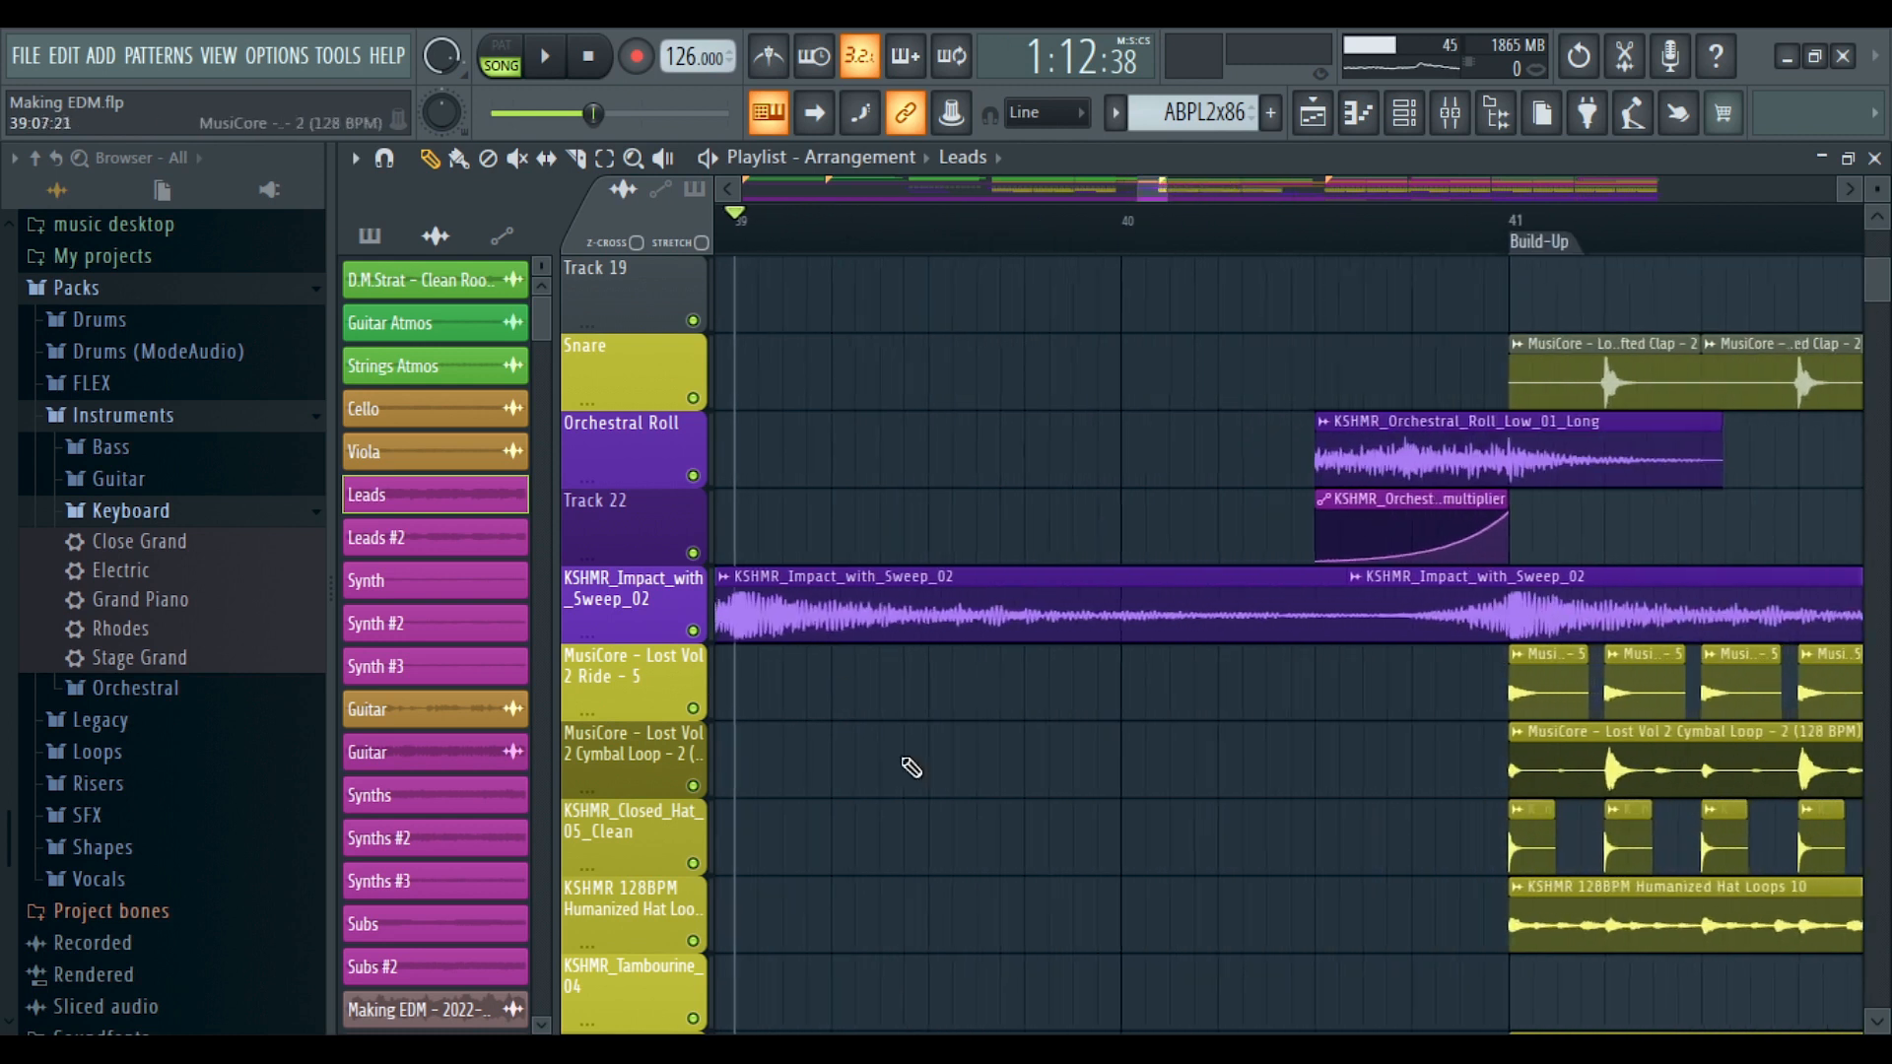
{"action": "left_click", "coordinate": [803, 601]}
{"action": "scroll", "coordinate": [1074, 375], "scroll_direction": "down", "scroll_amount": 2}
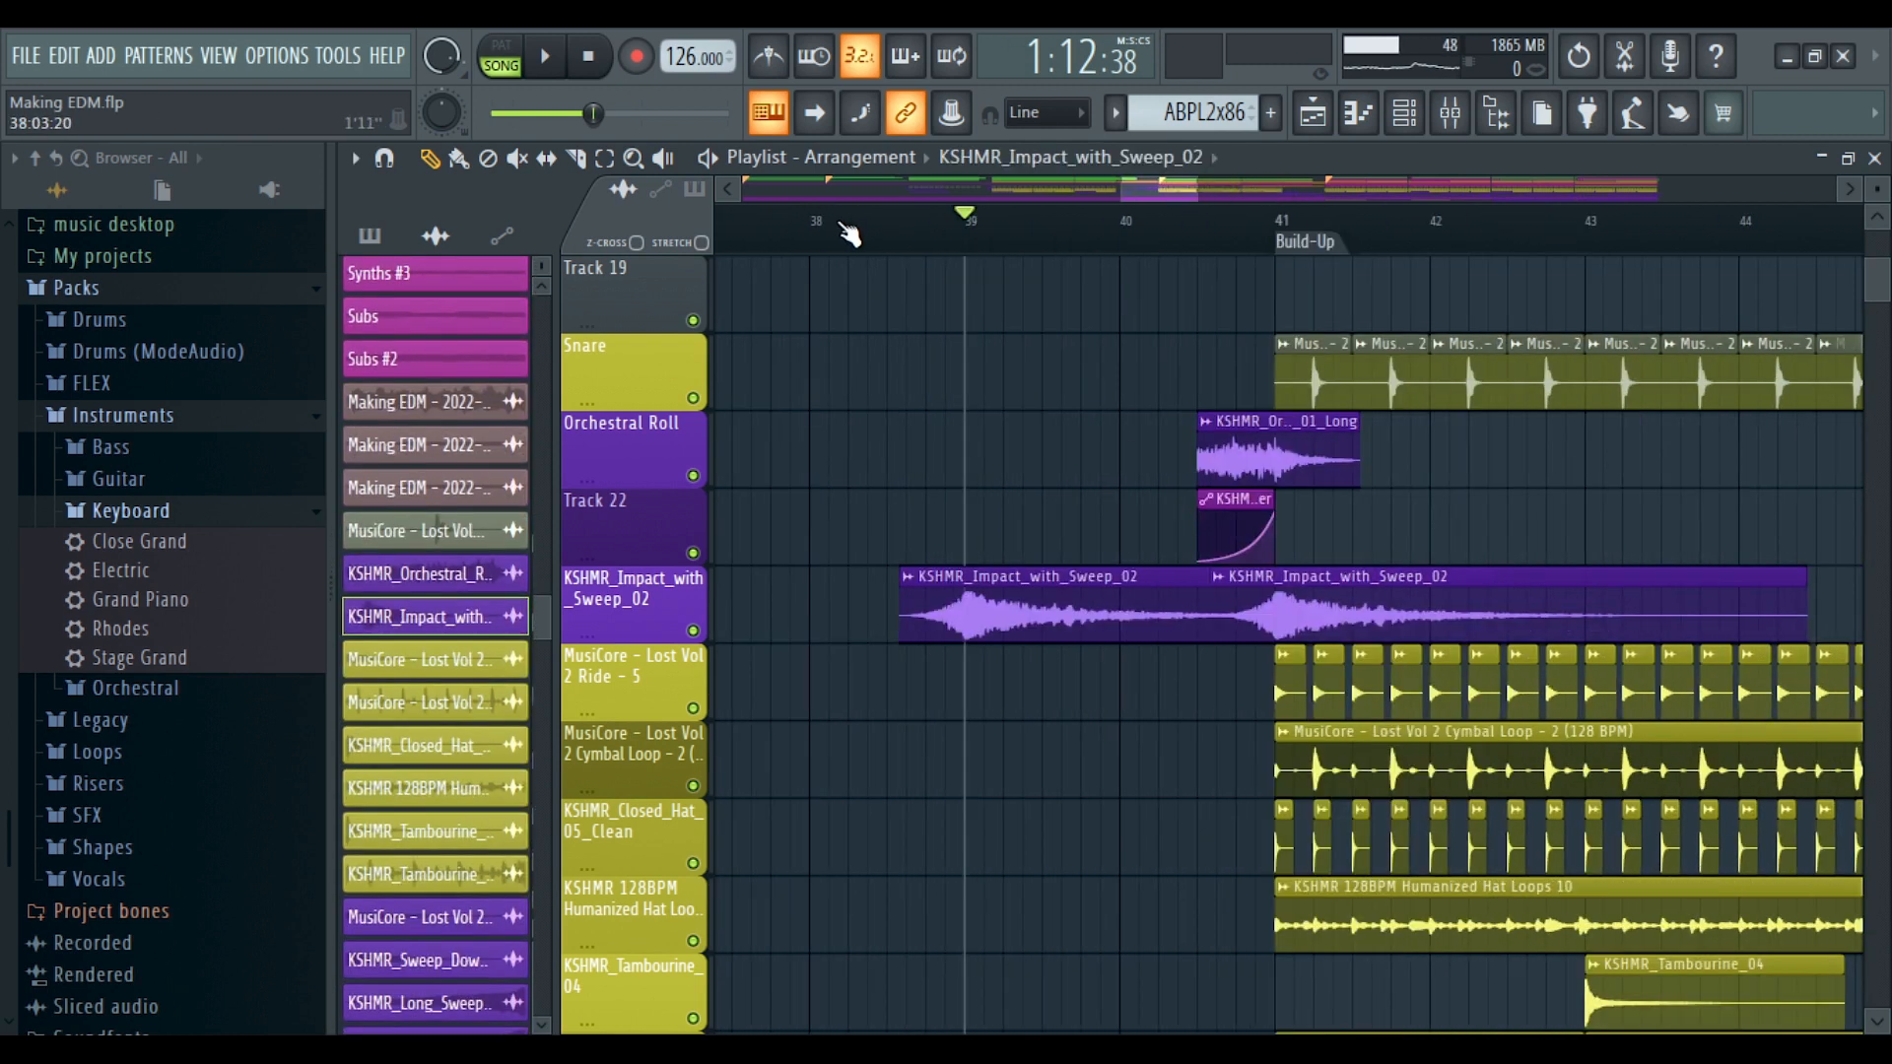
{"action": "scroll", "coordinate": [1400, 478], "scroll_direction": "down", "scroll_amount": 1}
{"action": "scroll", "coordinate": [1400, 477], "scroll_direction": "up", "scroll_amount": 4}
{"action": "scroll", "coordinate": [1046, 241], "scroll_direction": "up", "scroll_amount": 2}
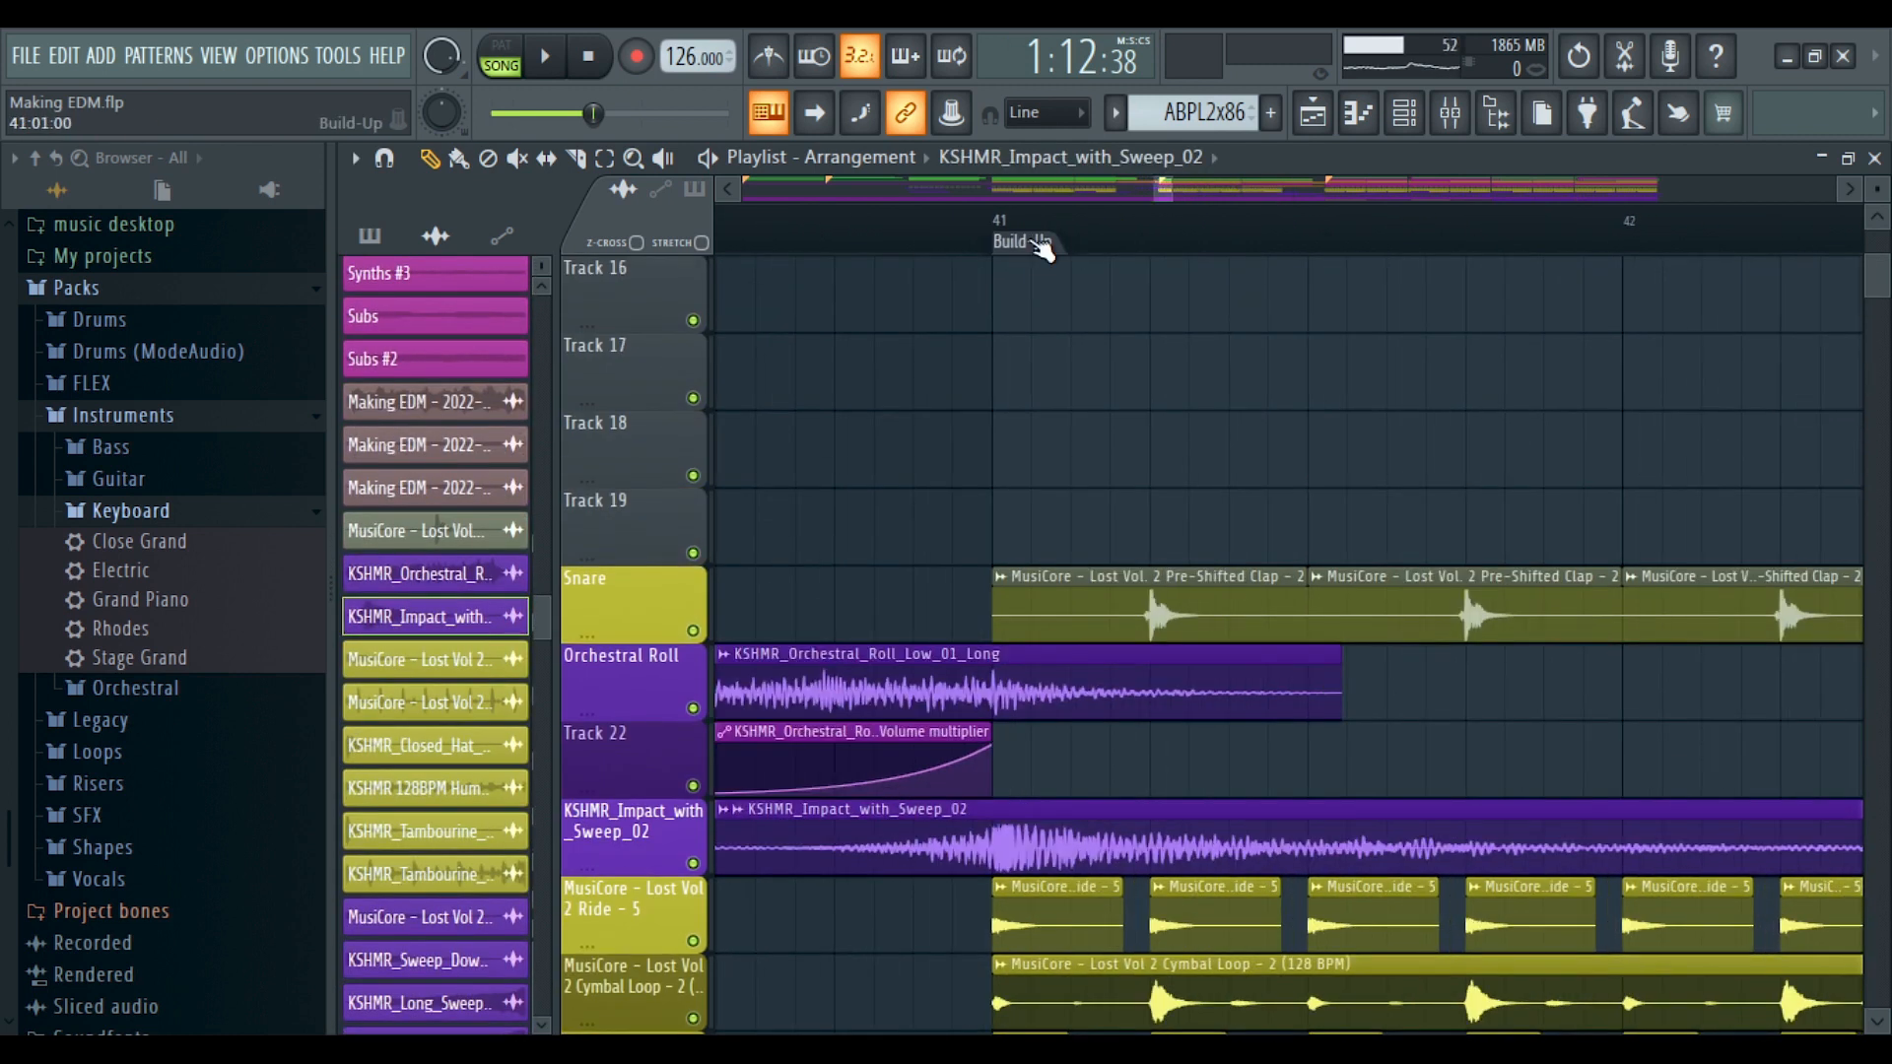
Examine the clap, ride, cymbal, closed hat and tambourine clips at the start of the Build-Up
{"action": "scroll", "coordinate": [1047, 242], "scroll_direction": "down", "scroll_amount": 3}
{"action": "scroll", "coordinate": [1197, 556], "scroll_direction": "down", "scroll_amount": 5}
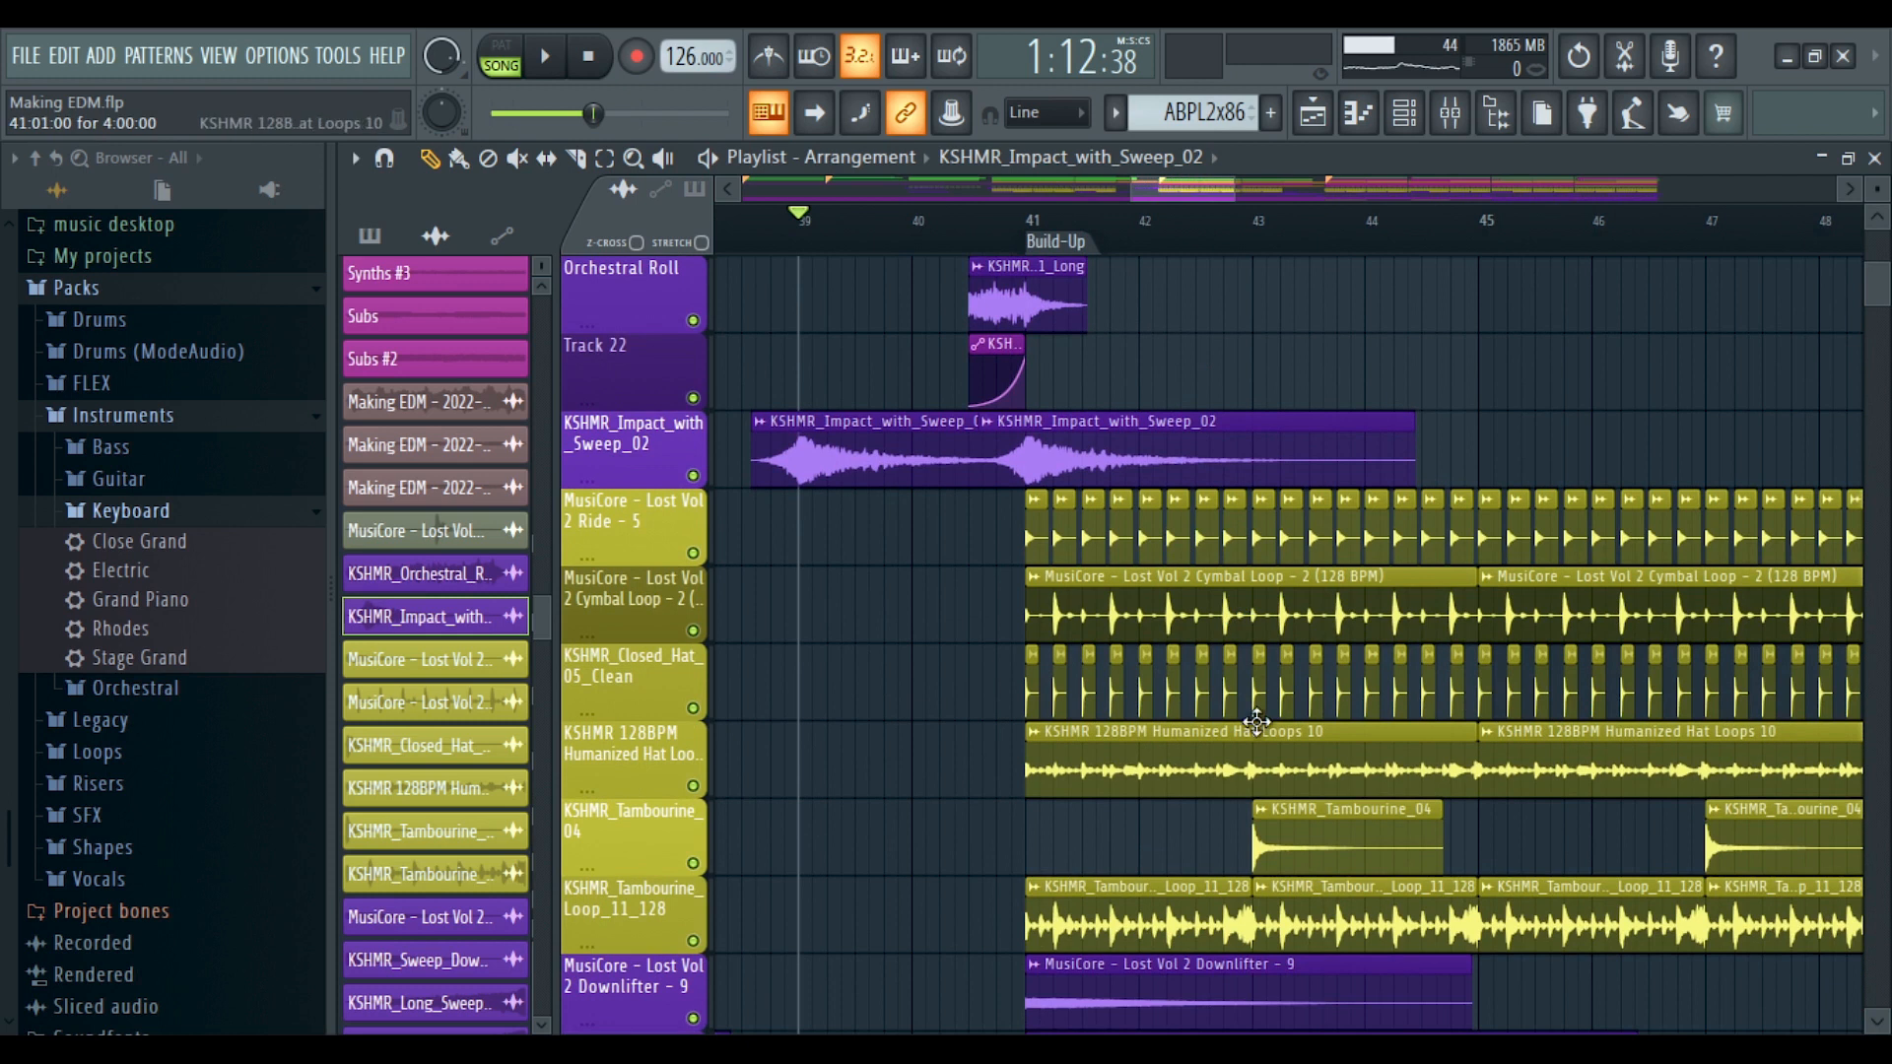
{"action": "scroll", "coordinate": [1229, 722], "scroll_direction": "up", "scroll_amount": 4}
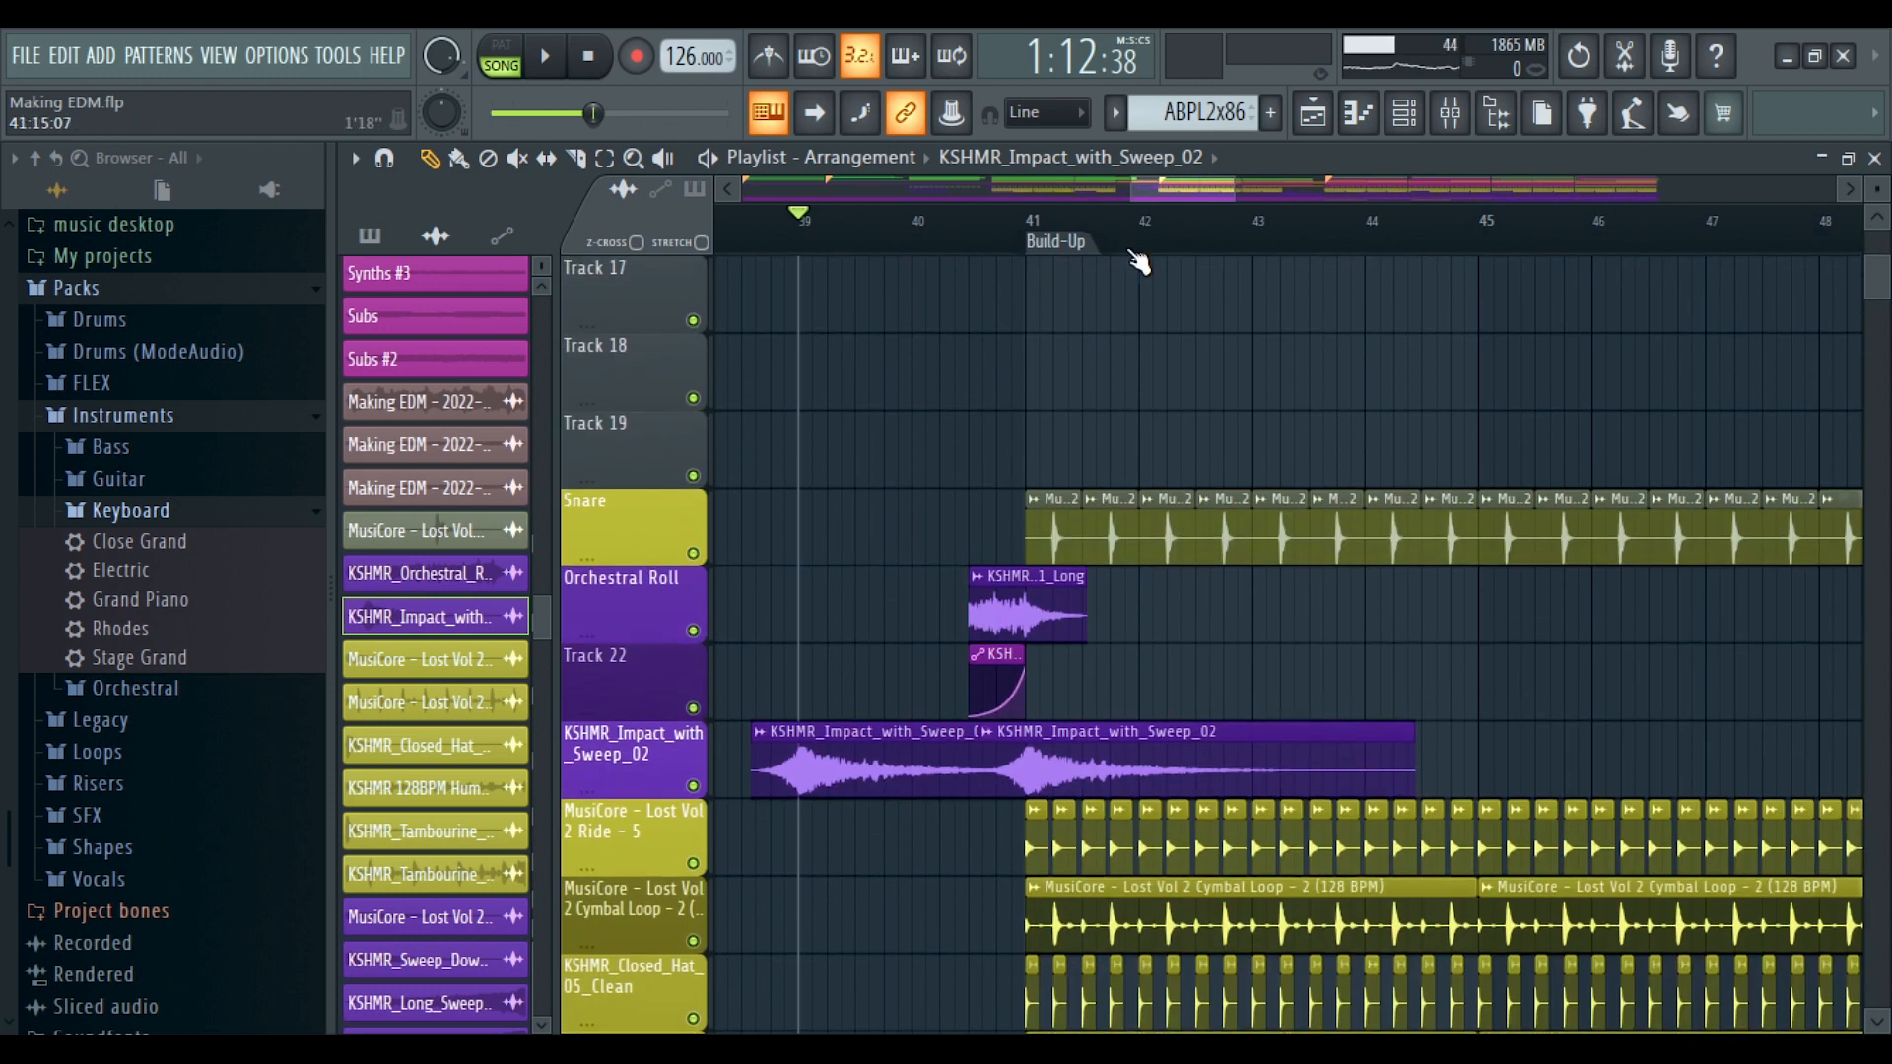
{"action": "scroll", "coordinate": [1195, 621], "scroll_direction": "down", "scroll_amount": 3}
{"action": "scroll", "coordinate": [1084, 621], "scroll_direction": "up", "scroll_amount": 4}
{"action": "scroll", "coordinate": [1081, 621], "scroll_direction": "down", "scroll_amount": 1}
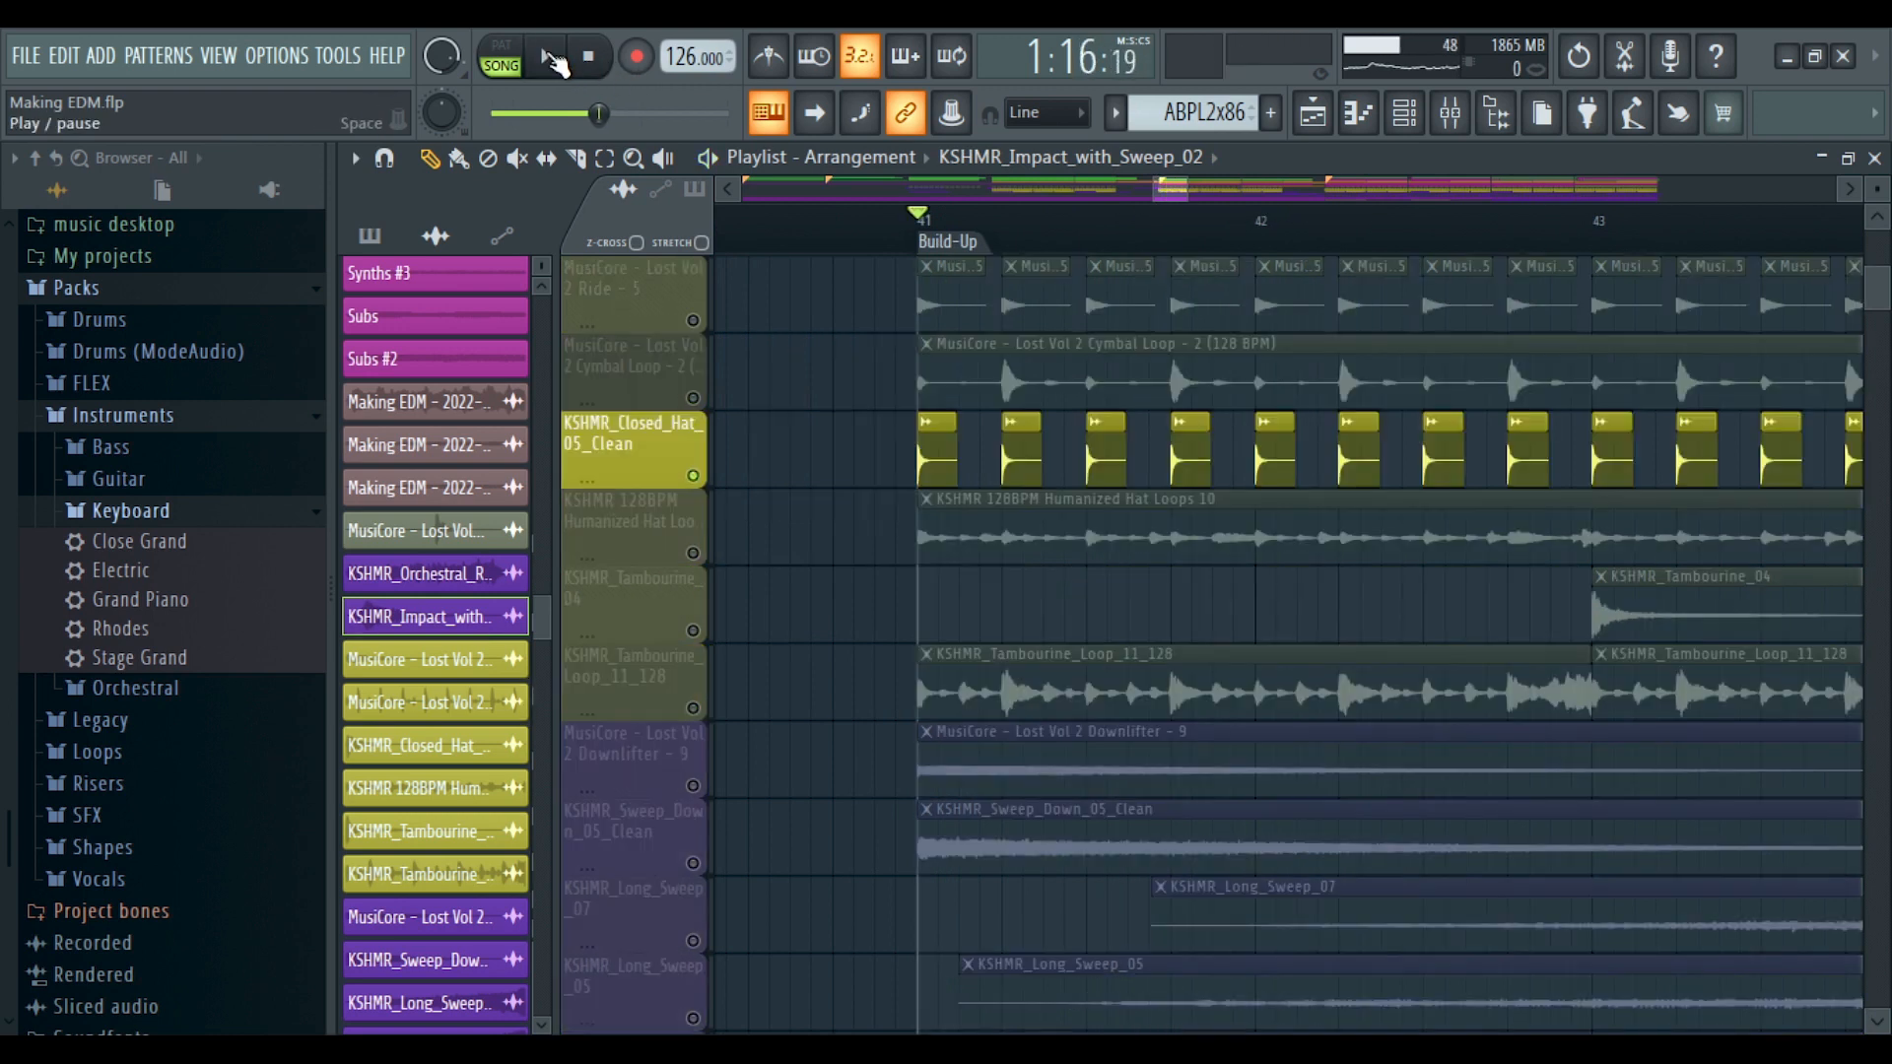
Audition the soloed KSHMR_Closed_Hat_05_Clean and KSHMR_Tambourine_Loop_11_128 tracks from the Build-Up marker, and stop playback
{"action": "left_click", "coordinate": [551, 59]}
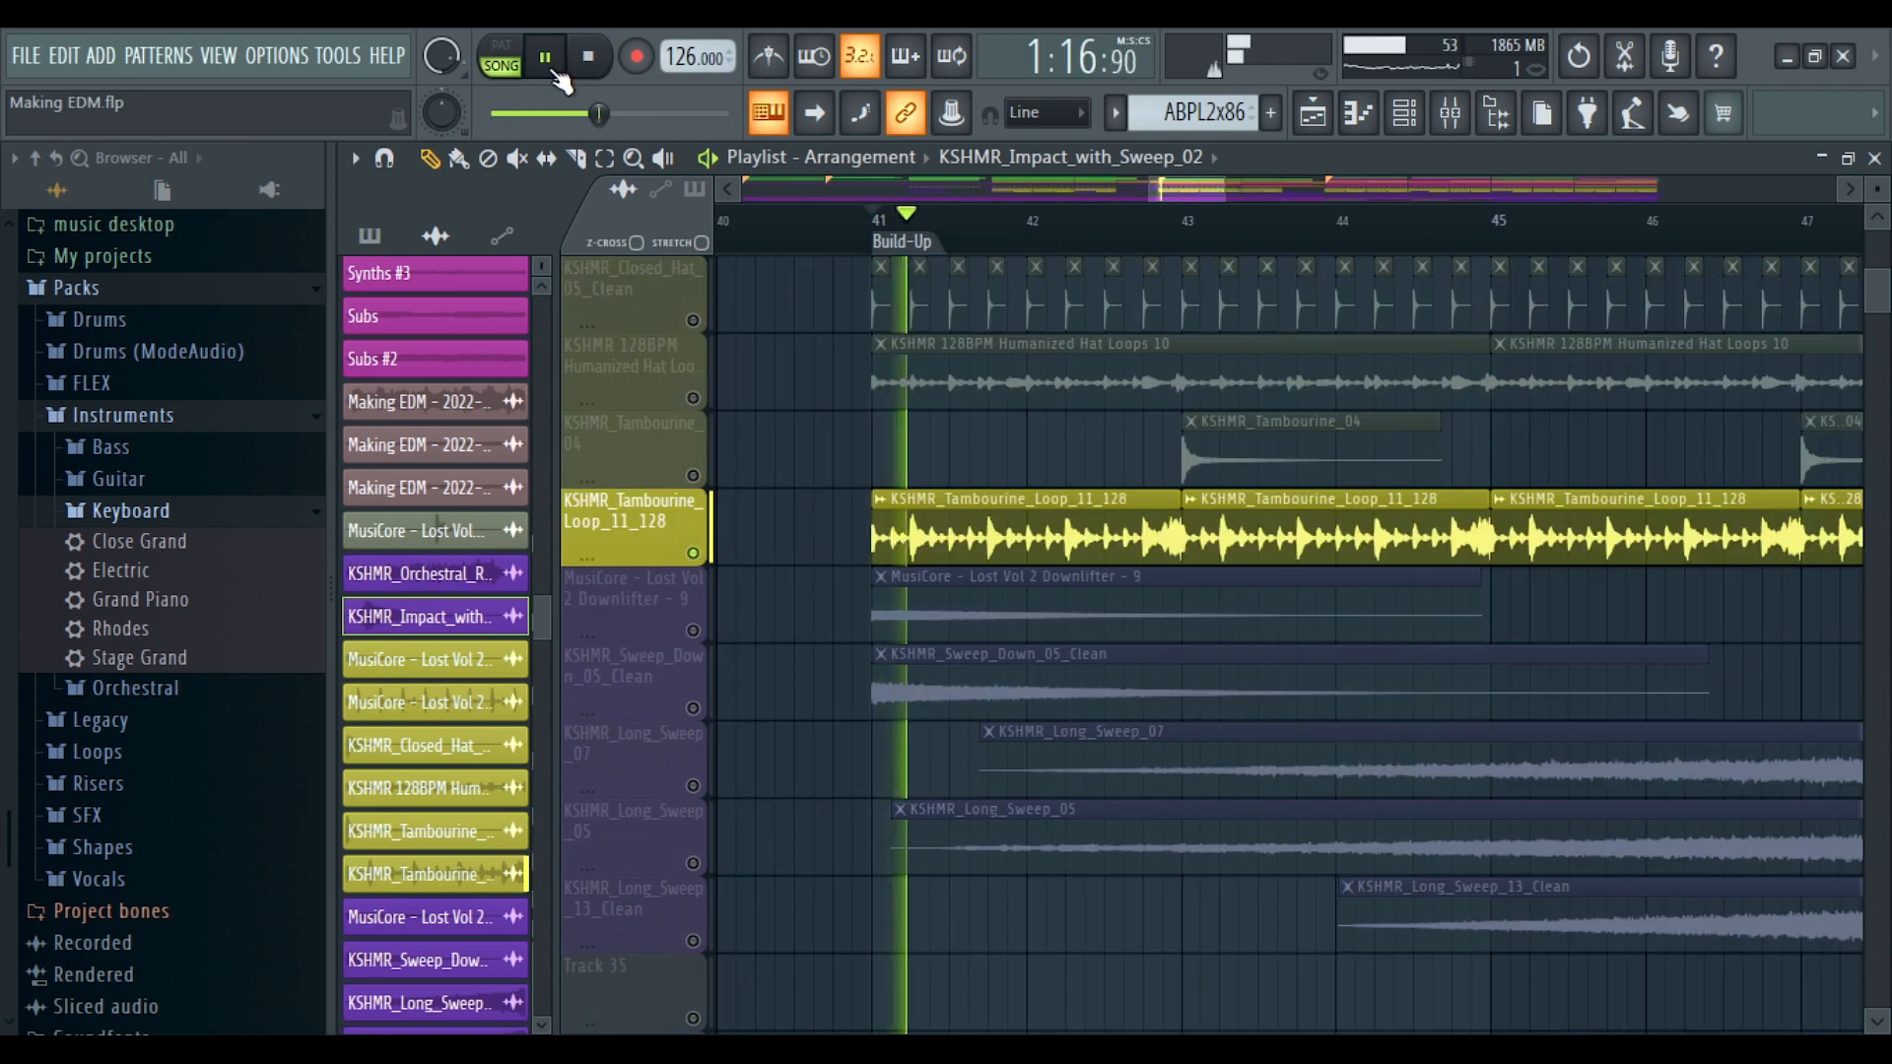
{"action": "left_click", "coordinate": [603, 65]}
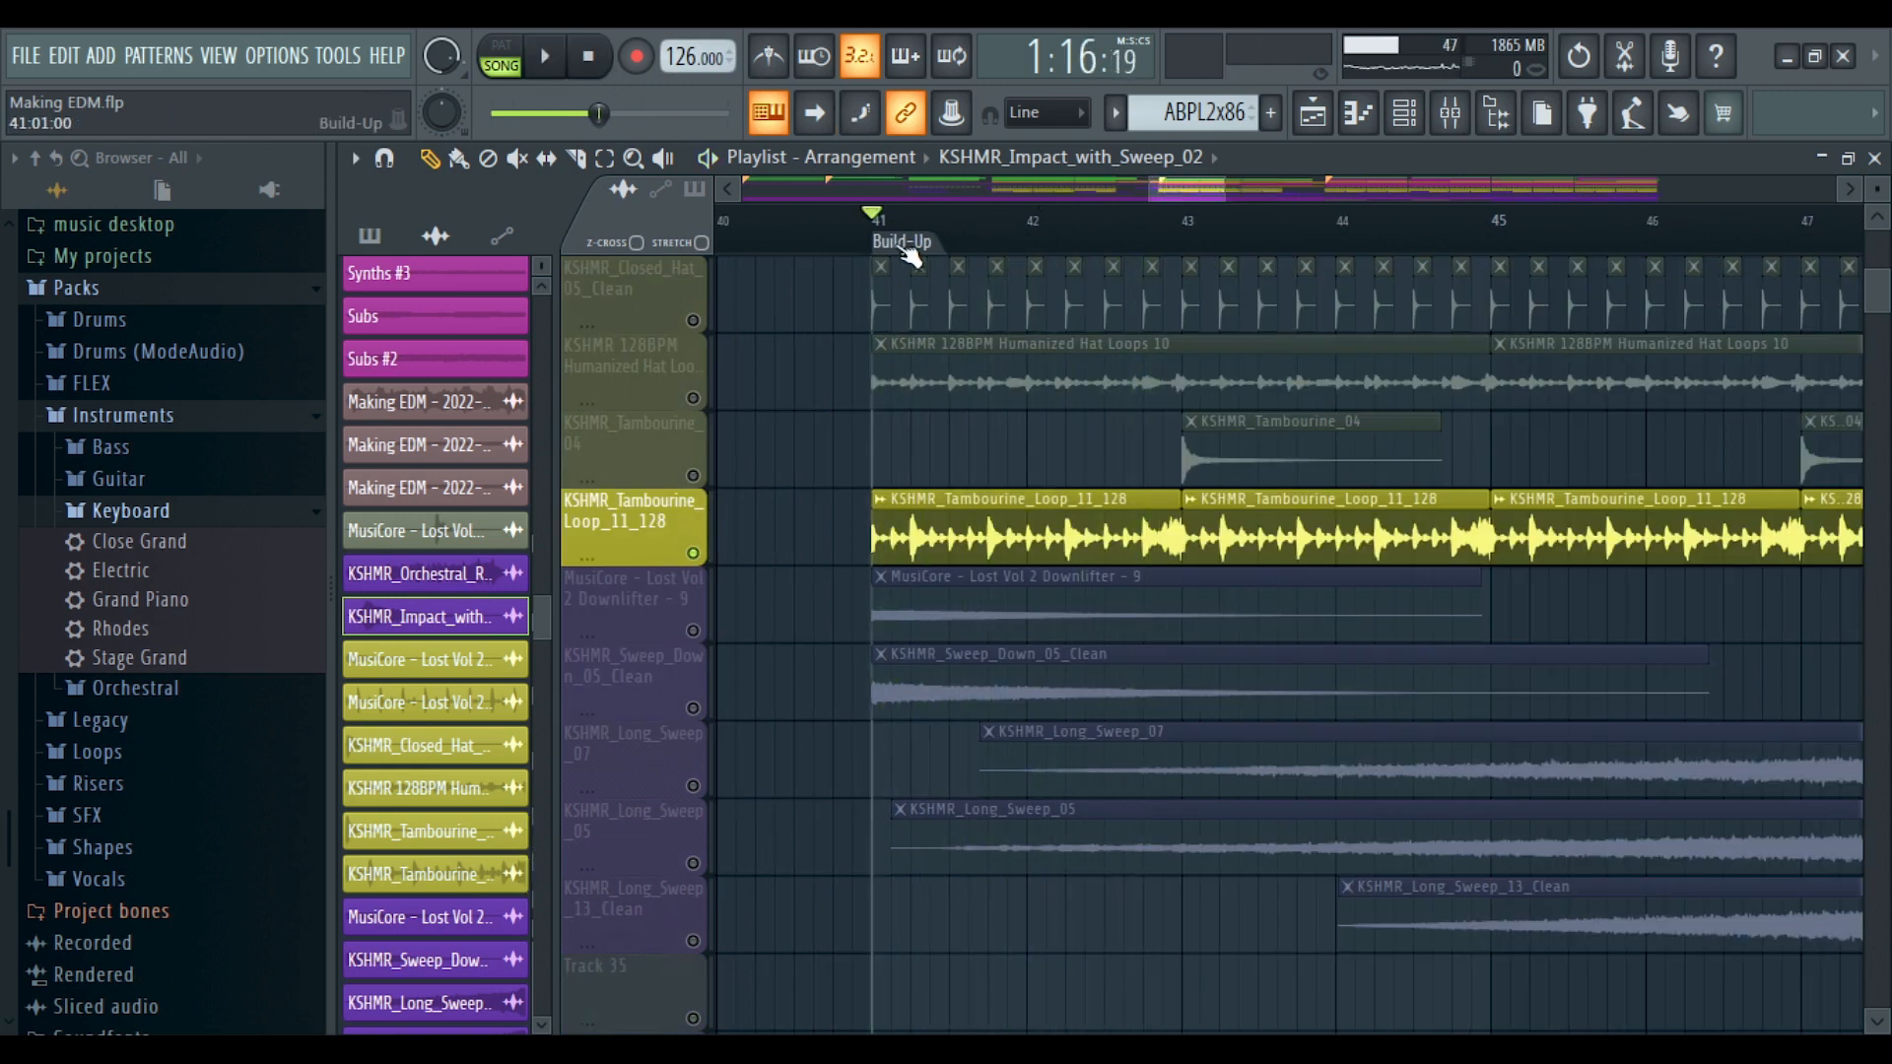
{"action": "scroll", "coordinate": [899, 264], "scroll_direction": "down", "scroll_amount": 6}
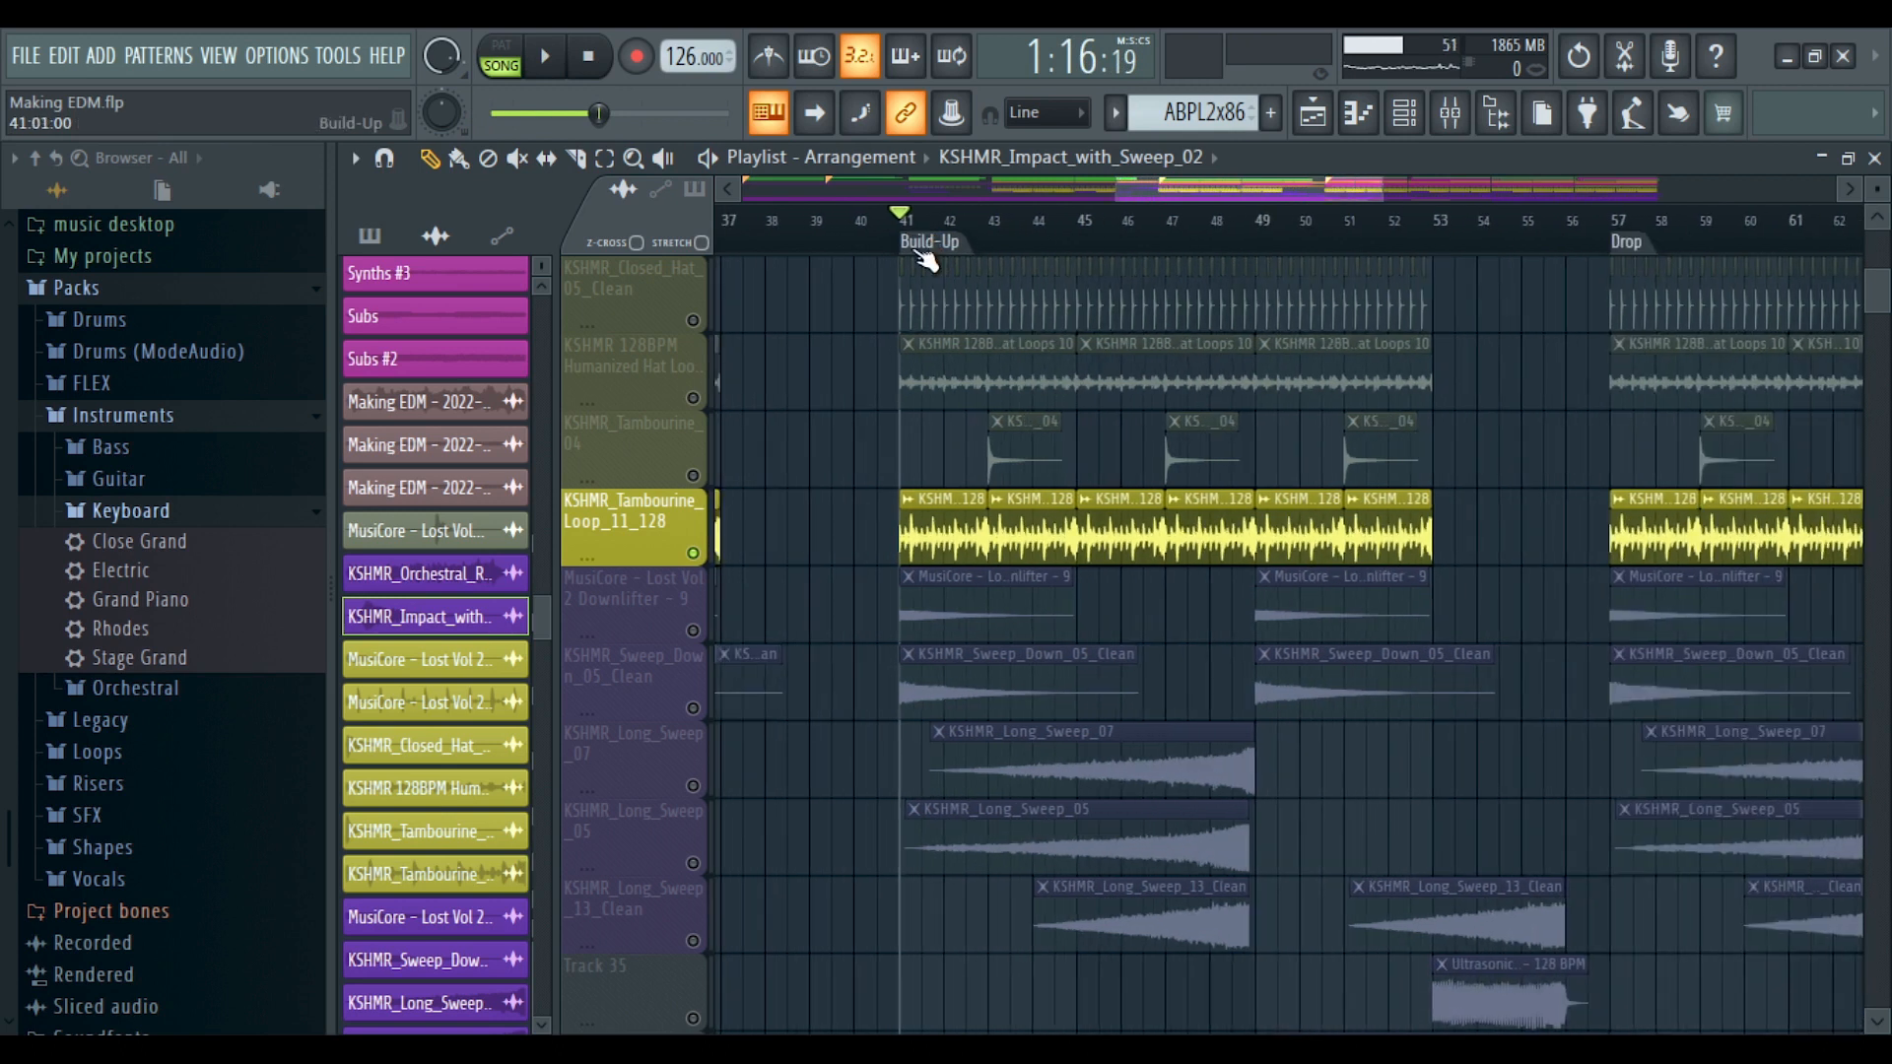
Audition the soloed MusiCore Downlifter - 9 and KSHMR_Sweep_Down_05_Clean tracks from the Build-Up marker, and stop playback
{"action": "scroll", "coordinate": [919, 264], "scroll_direction": "up", "scroll_amount": 6}
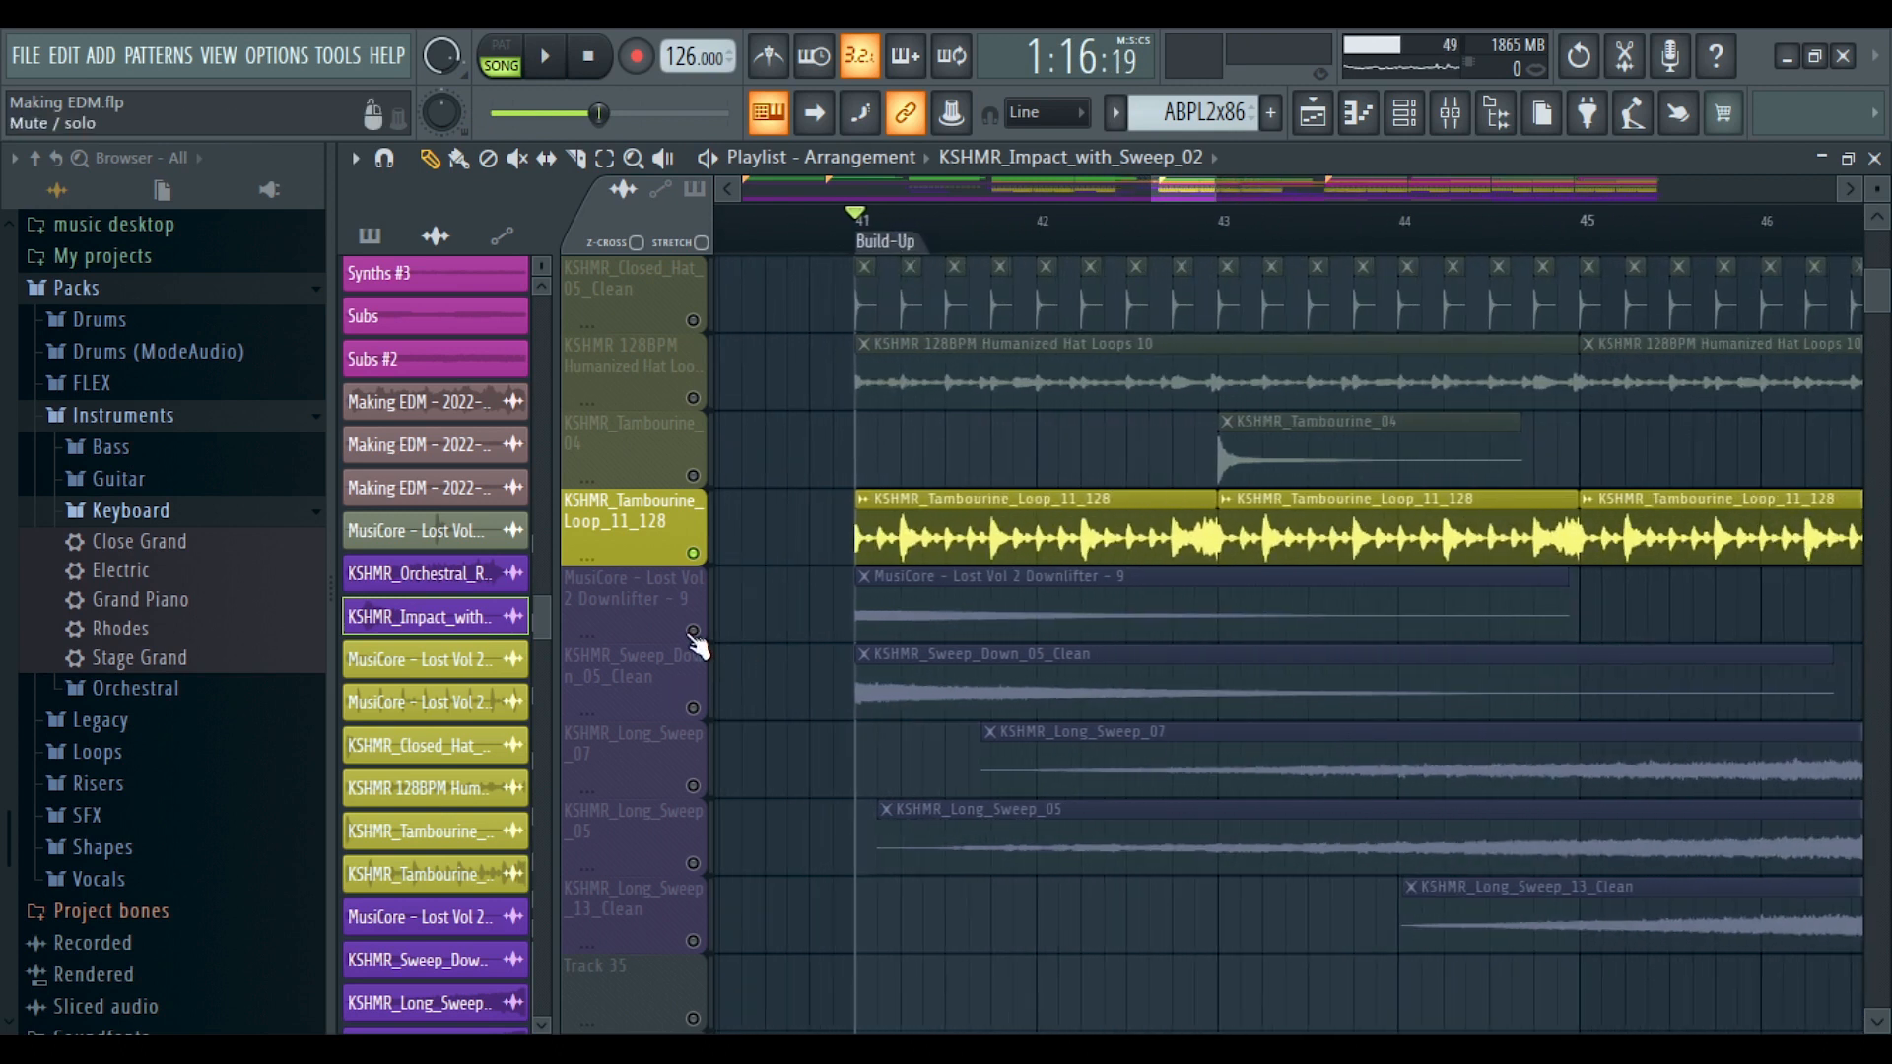
{"action": "right_click", "coordinate": [694, 632]}
{"action": "key", "text": "space"}
{"action": "right_click", "coordinate": [694, 709]}
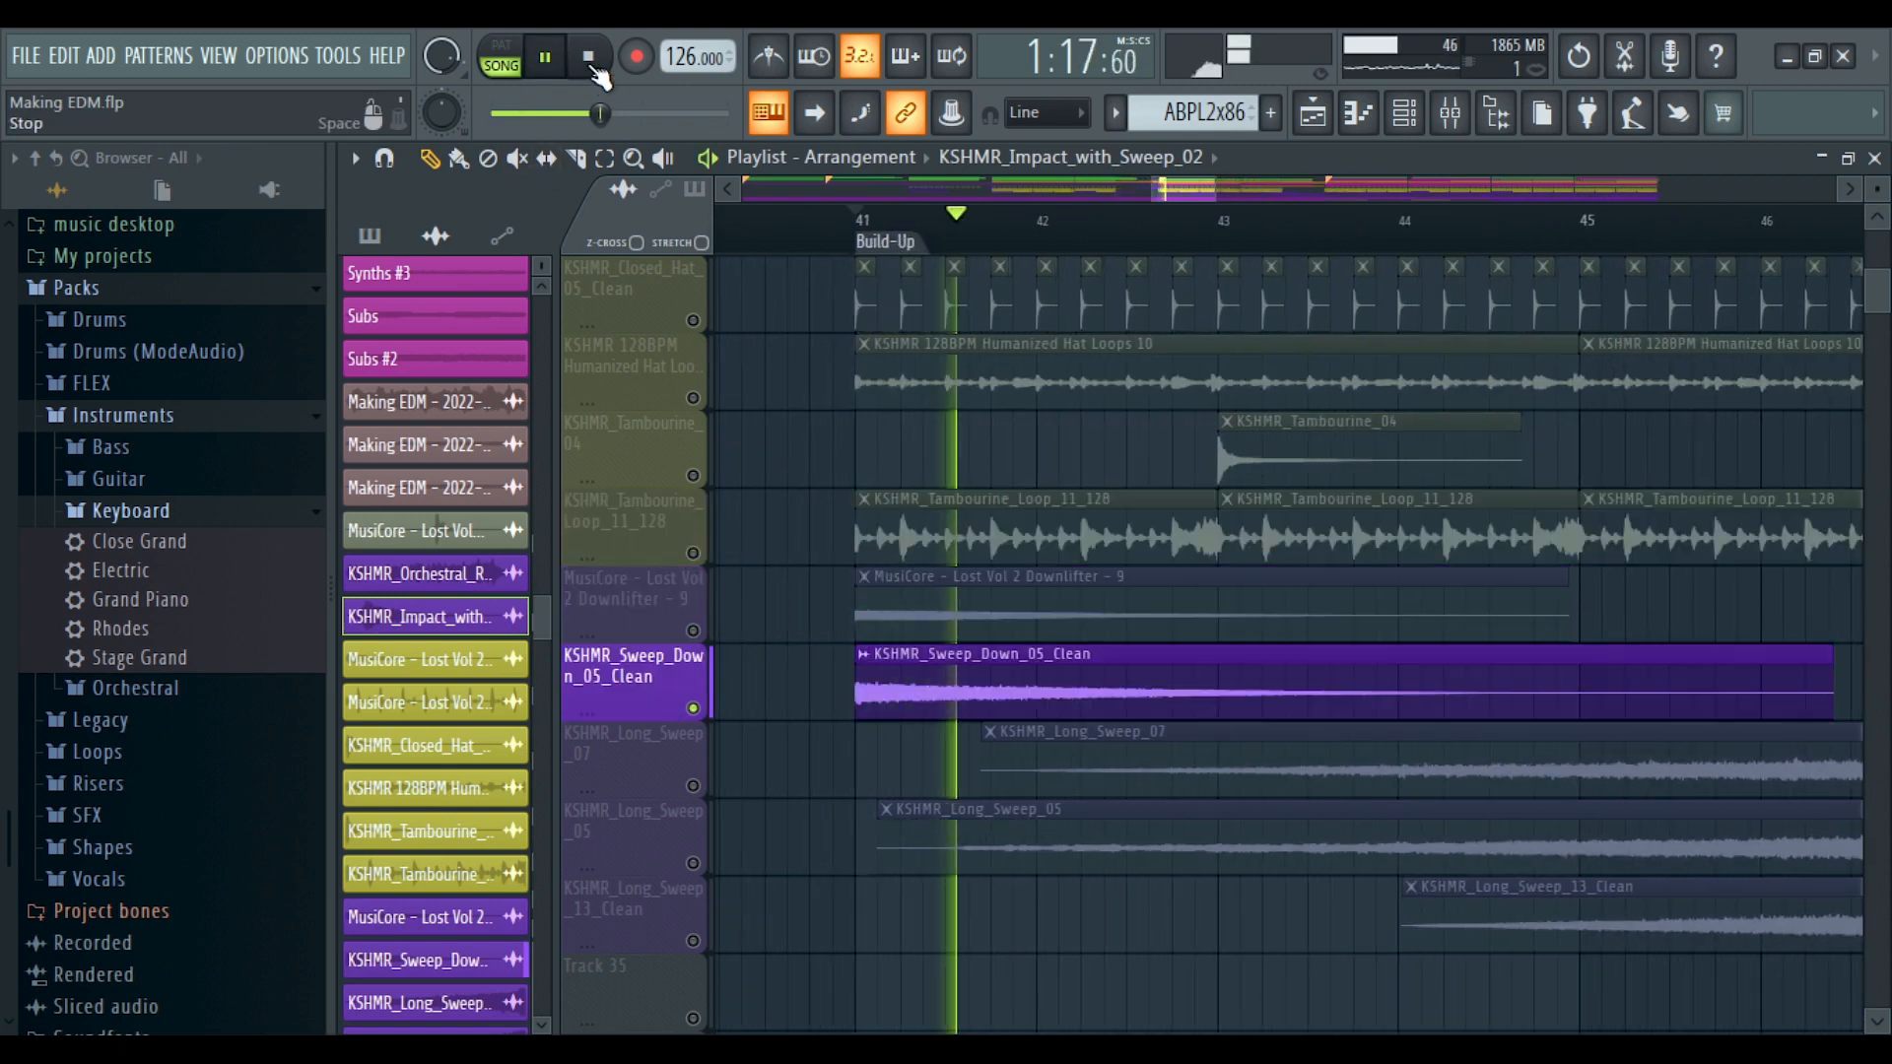
{"action": "key", "text": "space"}
Solo and audition KSHMR_Long_Sweep_07, KSHMR_Long_Sweep_05 and KSHMR_Long_Sweep_13_Clean one after another in the Build-Up, and stop playback
{"action": "scroll", "coordinate": [985, 232], "scroll_direction": "down", "scroll_amount": 3}
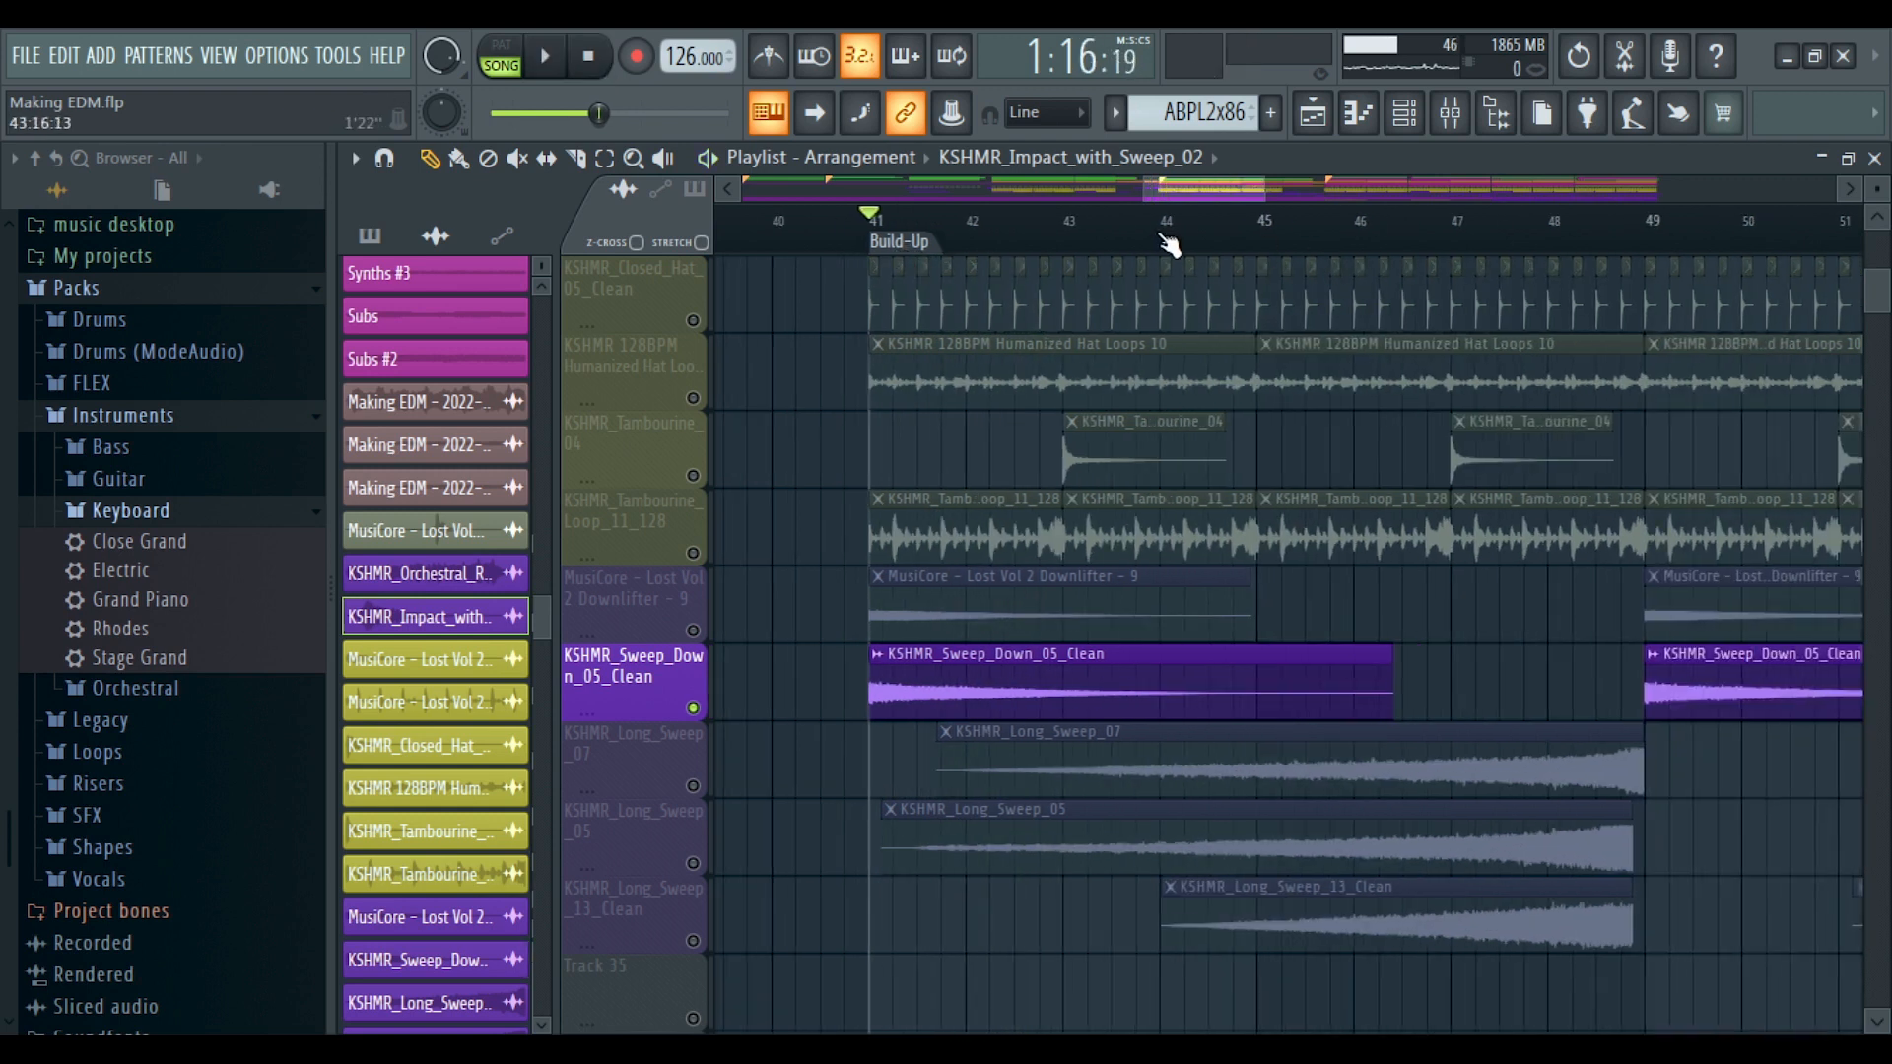
{"action": "right_click", "coordinate": [693, 786]}
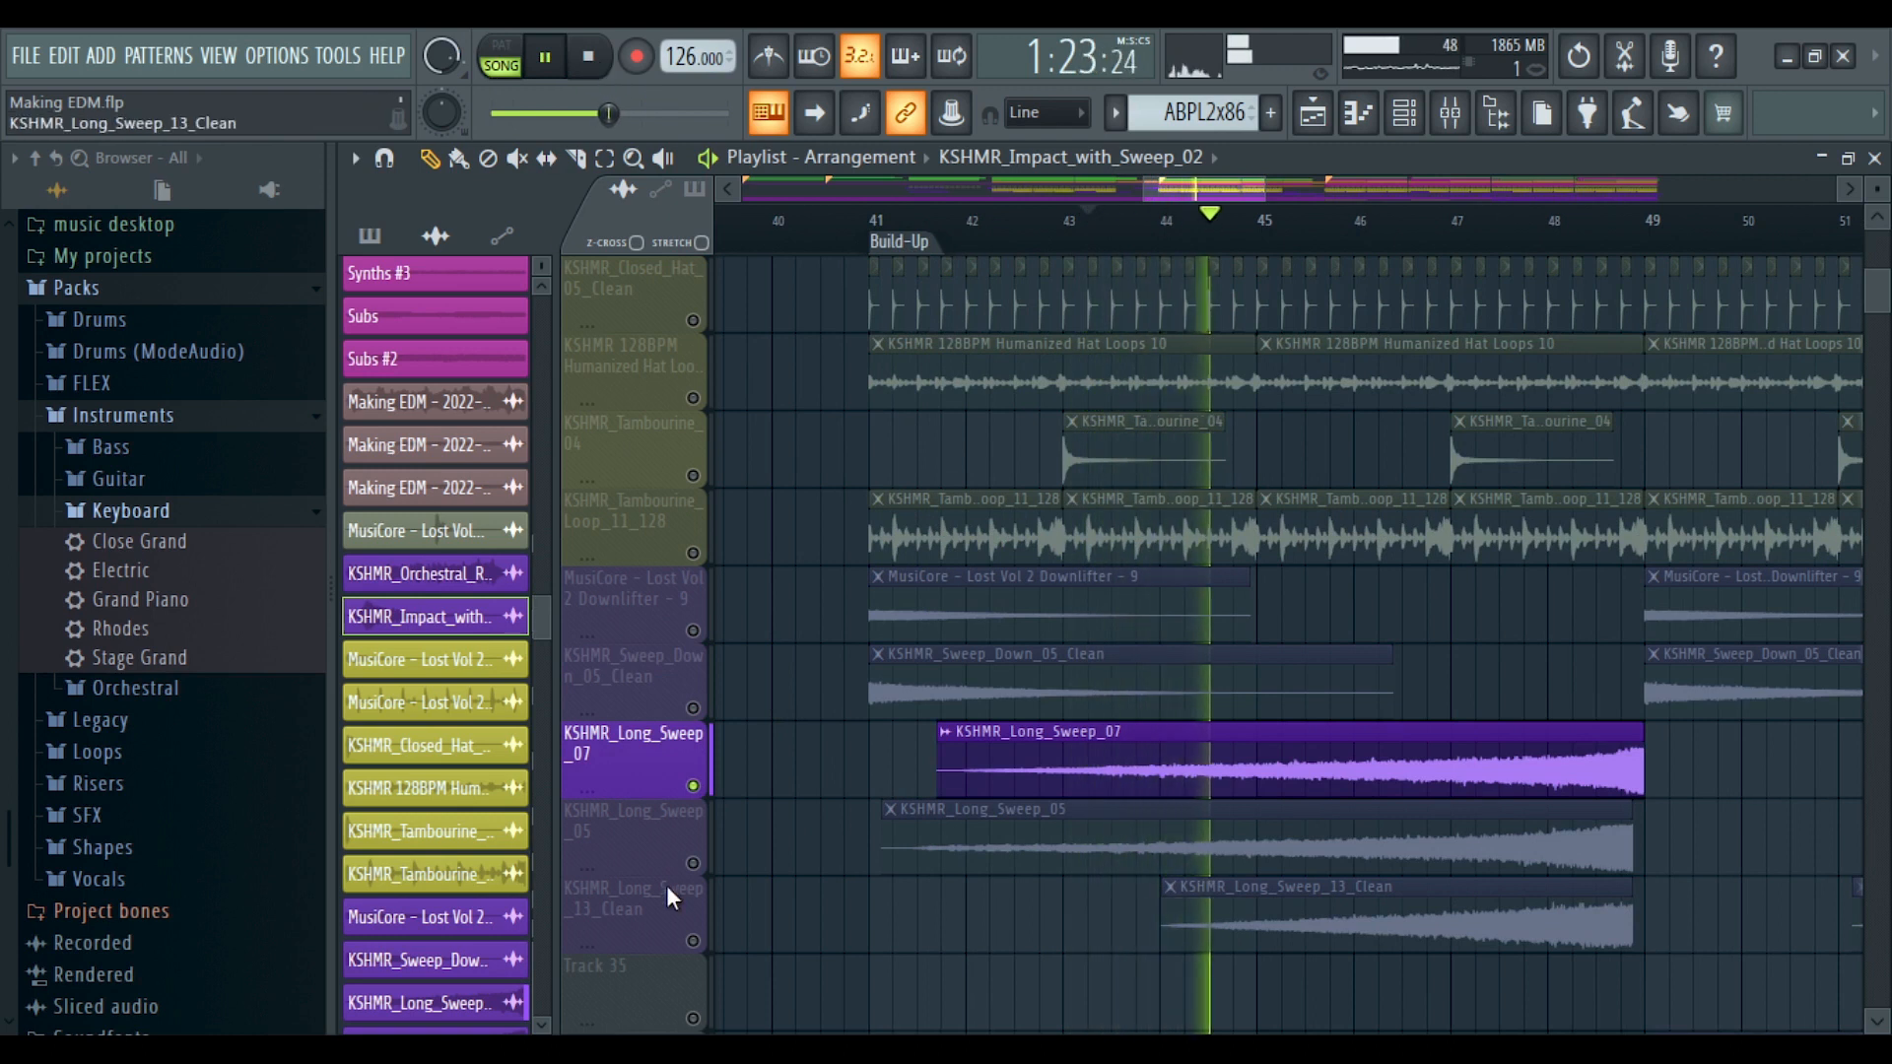
{"action": "right_click", "coordinate": [693, 863]}
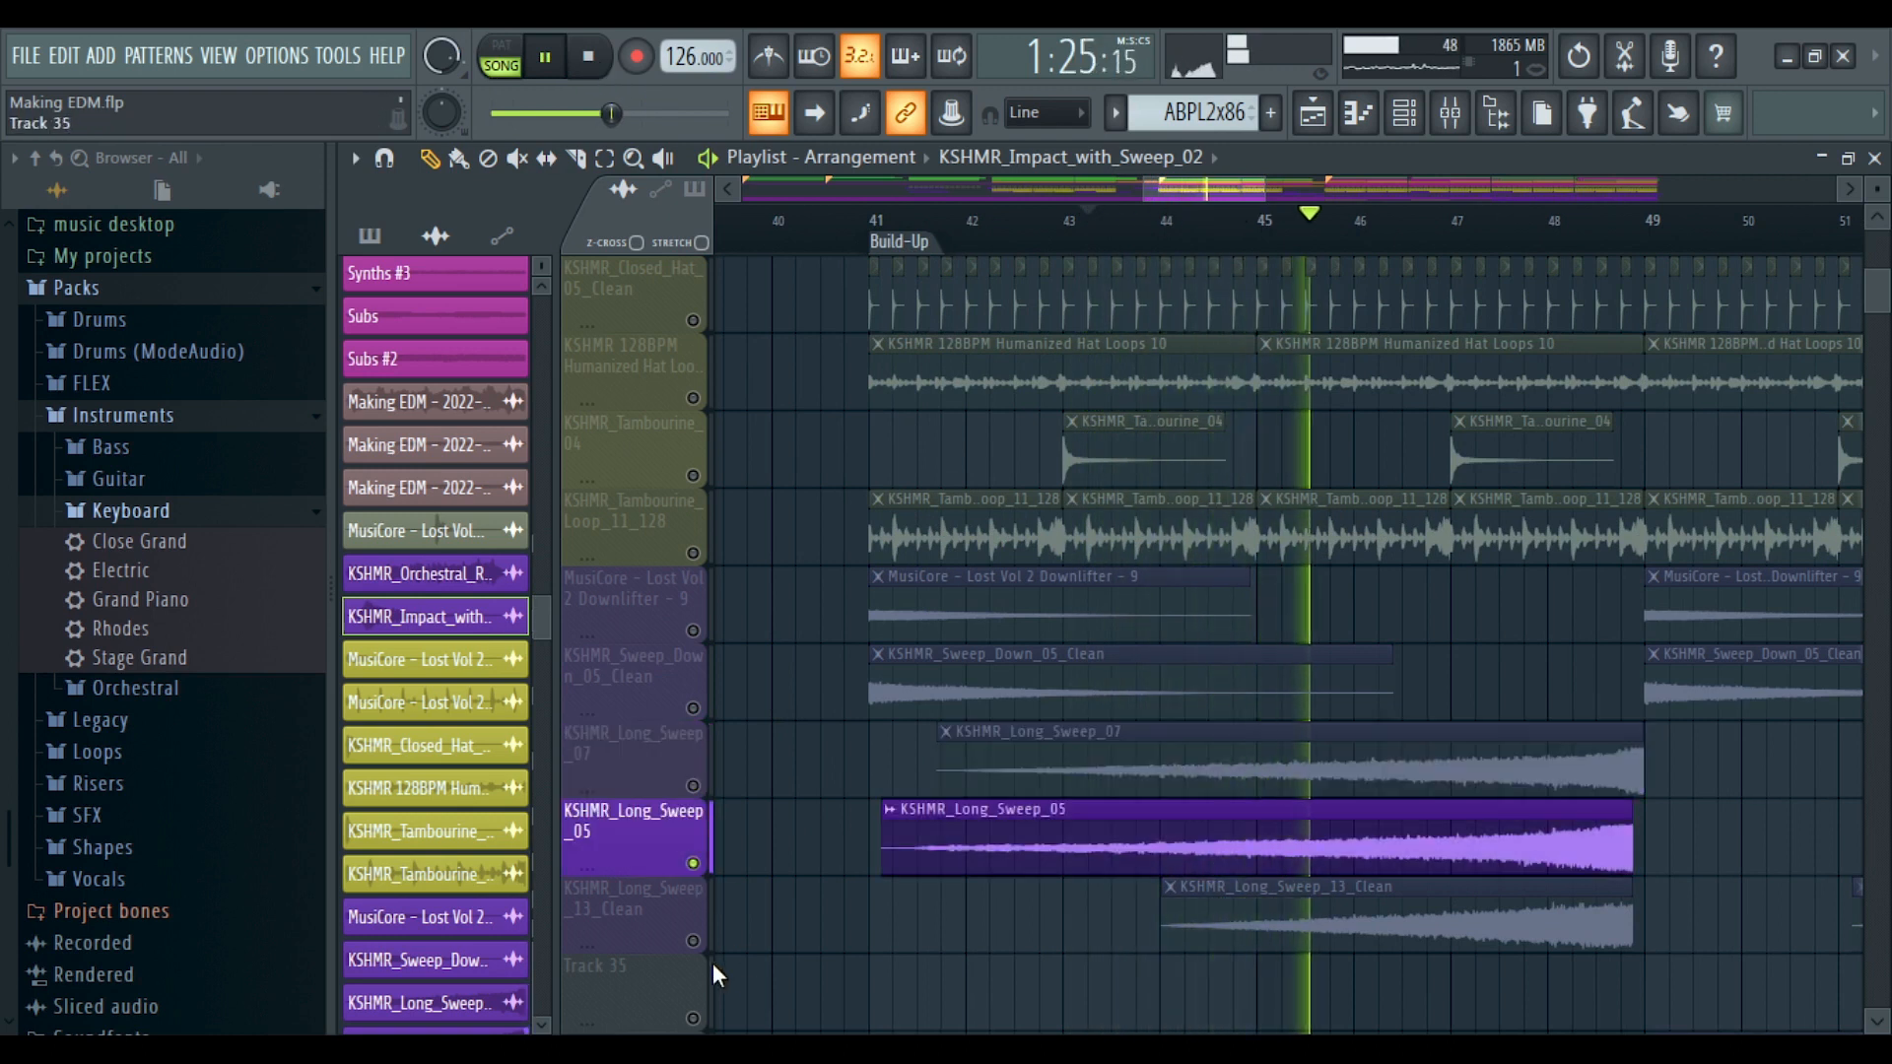
{"action": "right_click", "coordinate": [692, 941]}
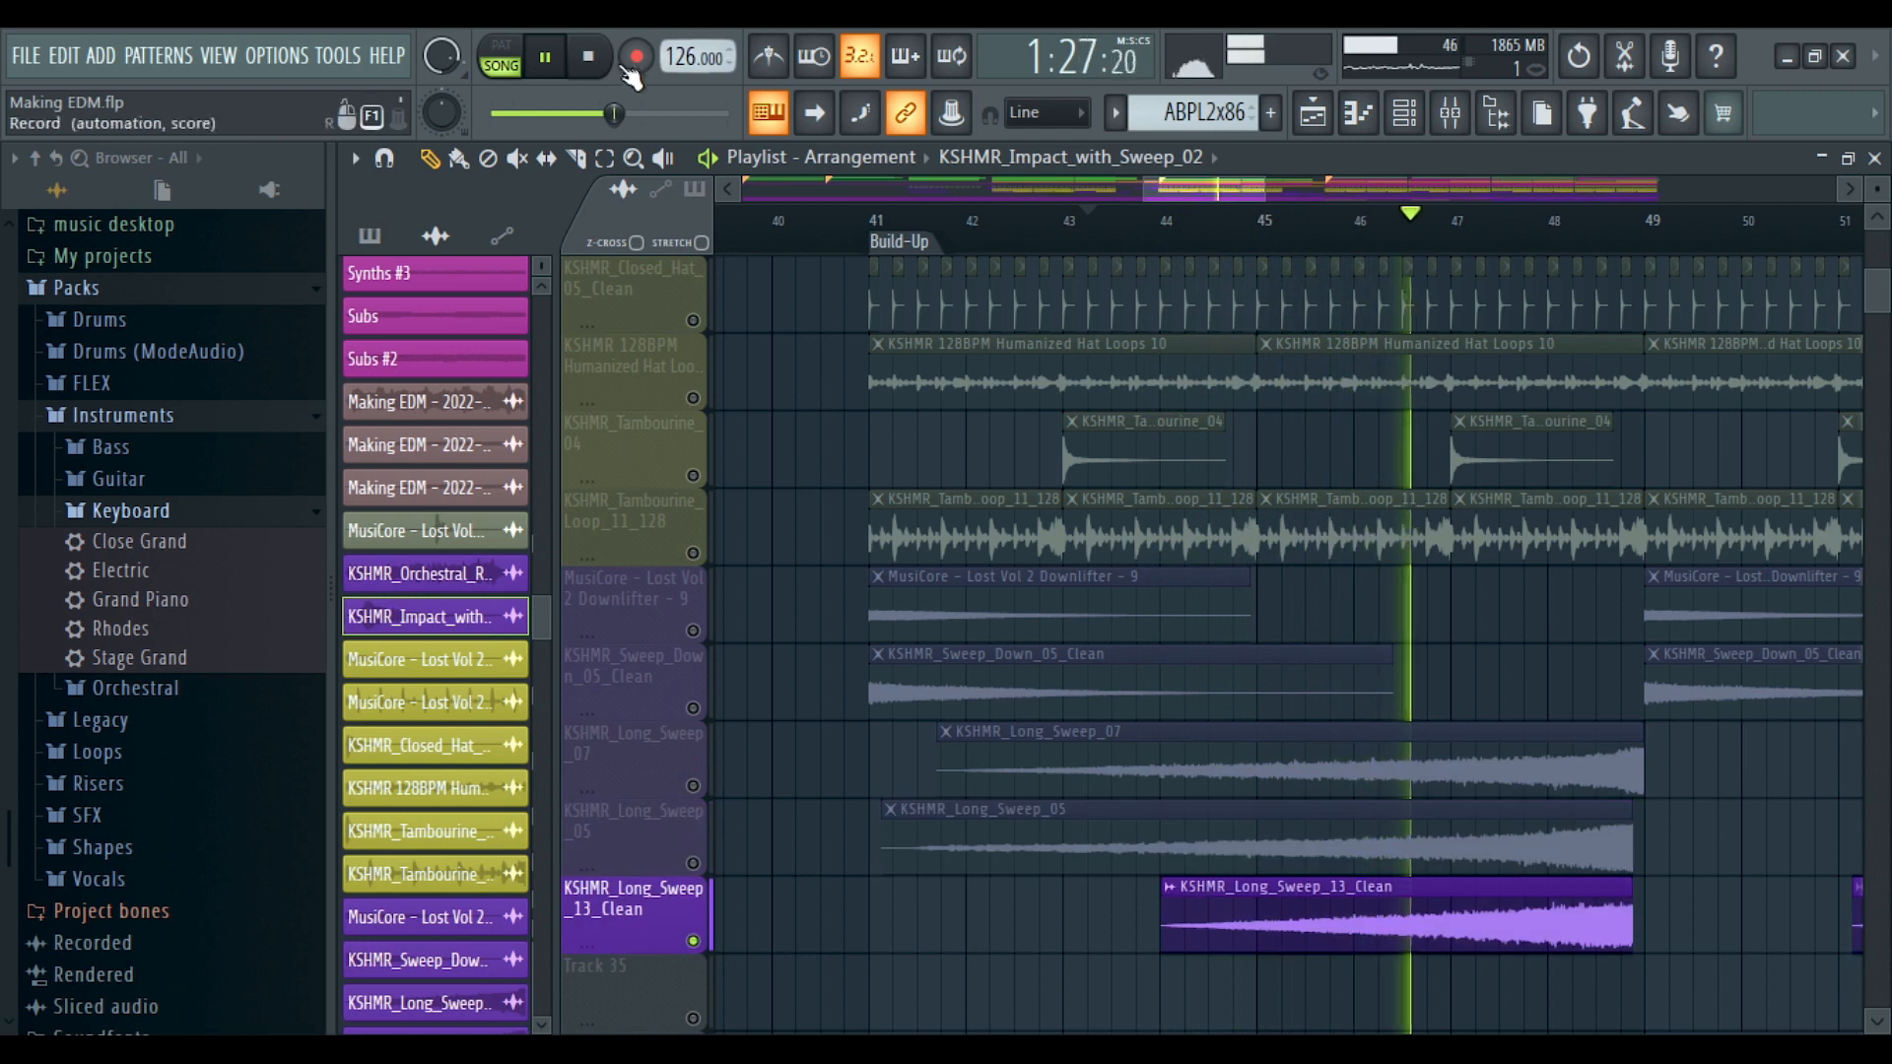
{"action": "key", "text": "space"}
Audition the soloed Ultrasonic fill on Track 37 leading into the Drop, and examine Pattern 16's Grand Piano #2 notes during playback
{"action": "scroll", "coordinate": [1554, 565], "scroll_direction": "down", "scroll_amount": 4}
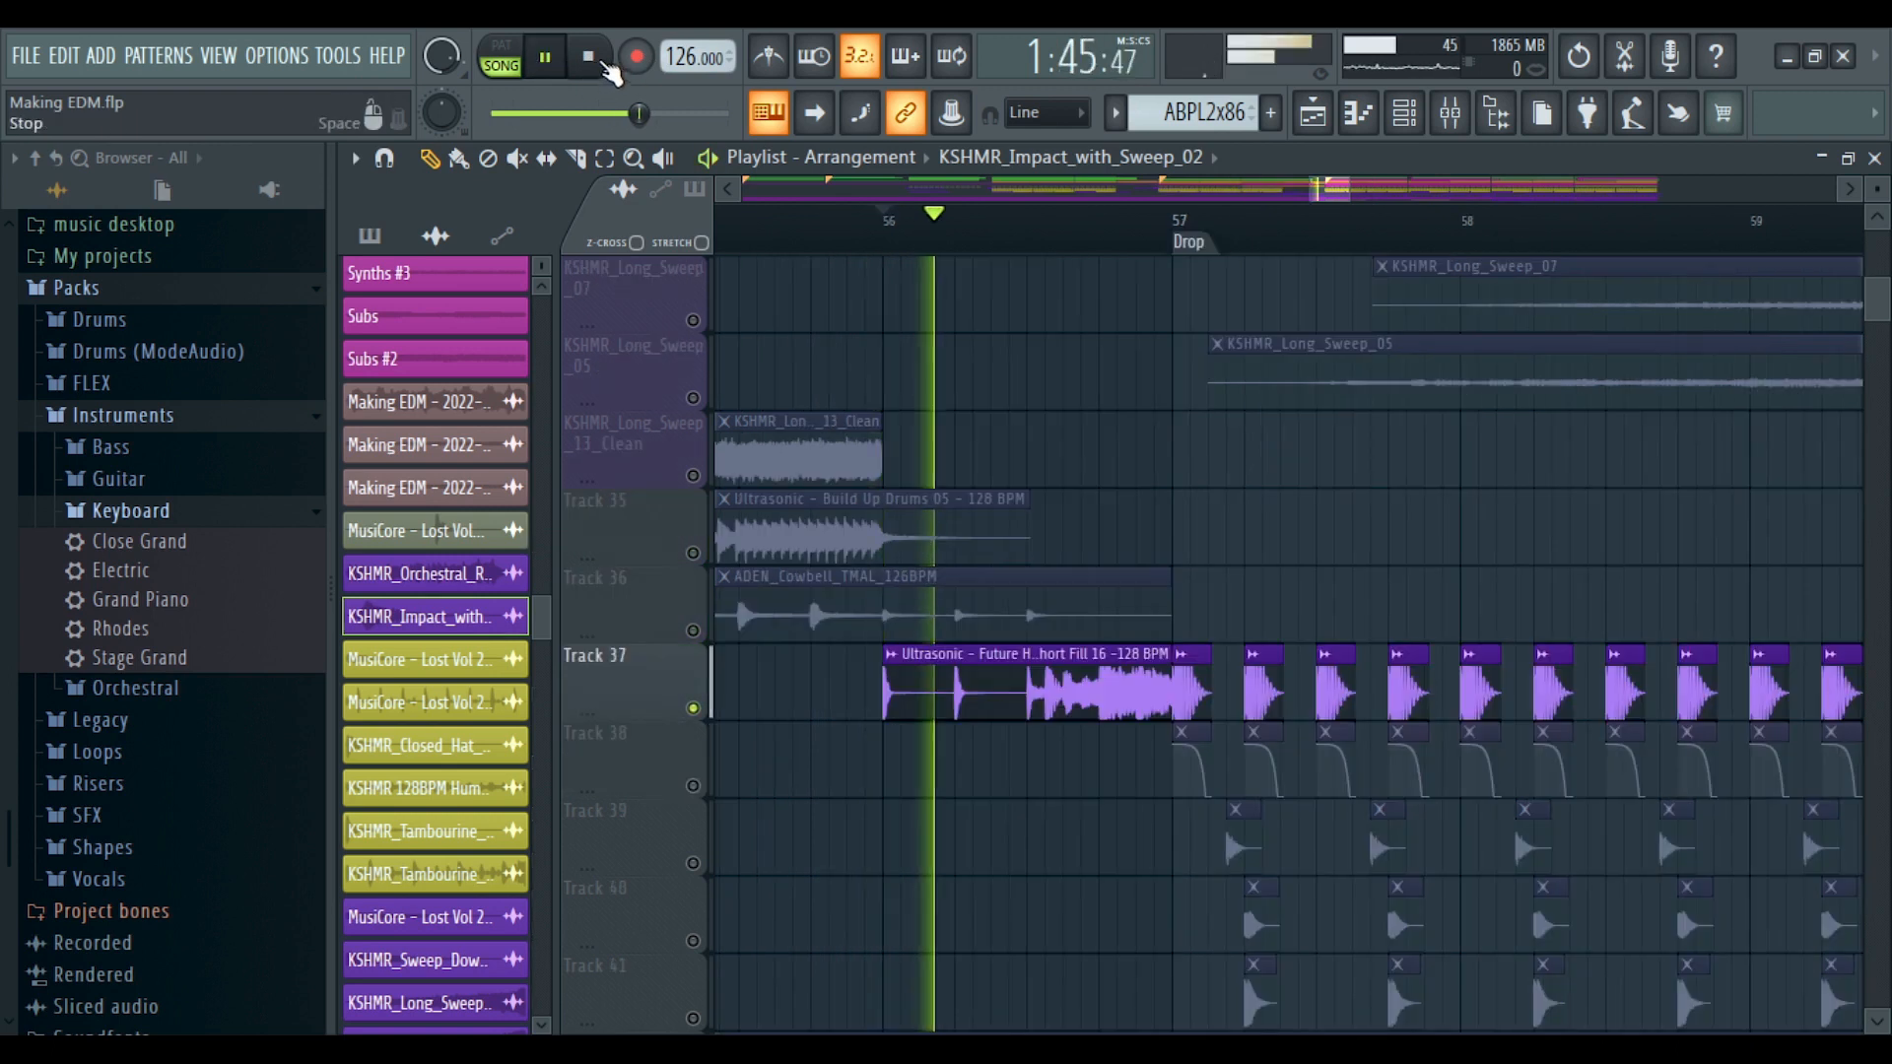
{"action": "left_click", "coordinate": [594, 65]}
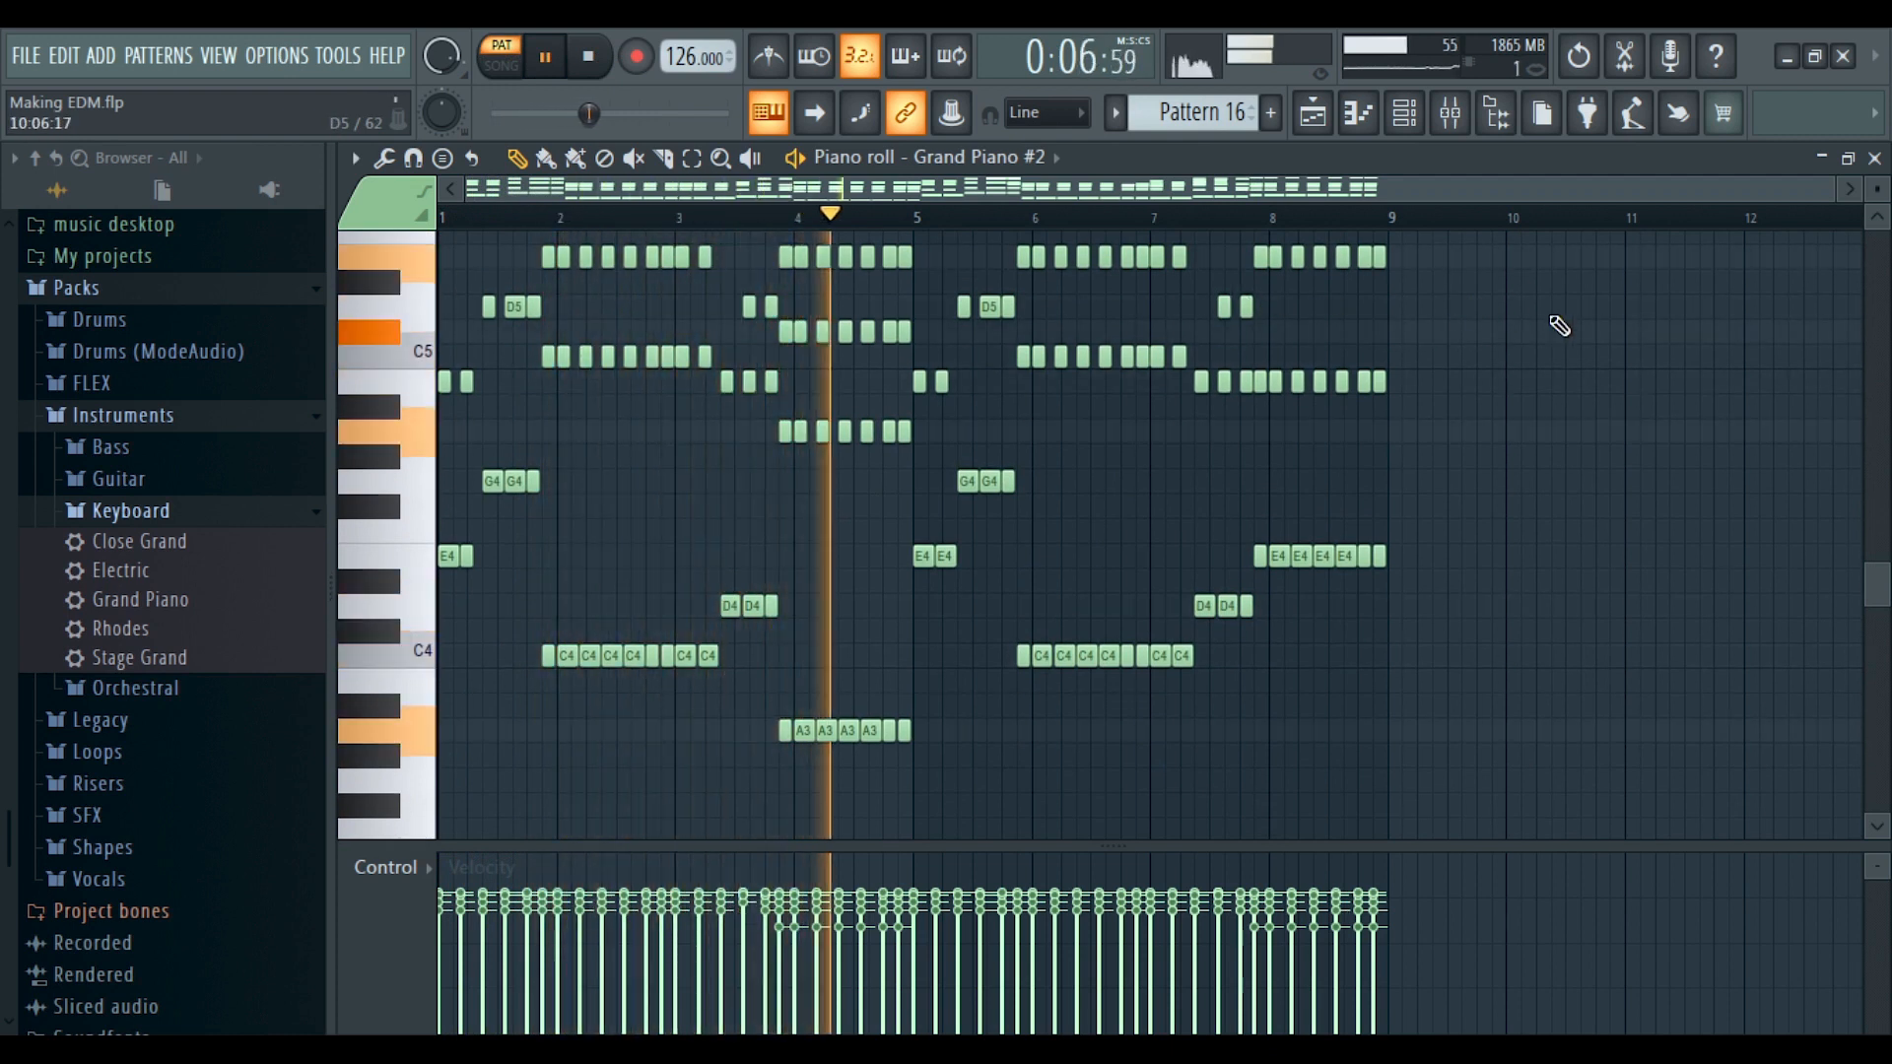
{"action": "scroll", "coordinate": [1558, 321], "scroll_direction": "up", "scroll_amount": 4}
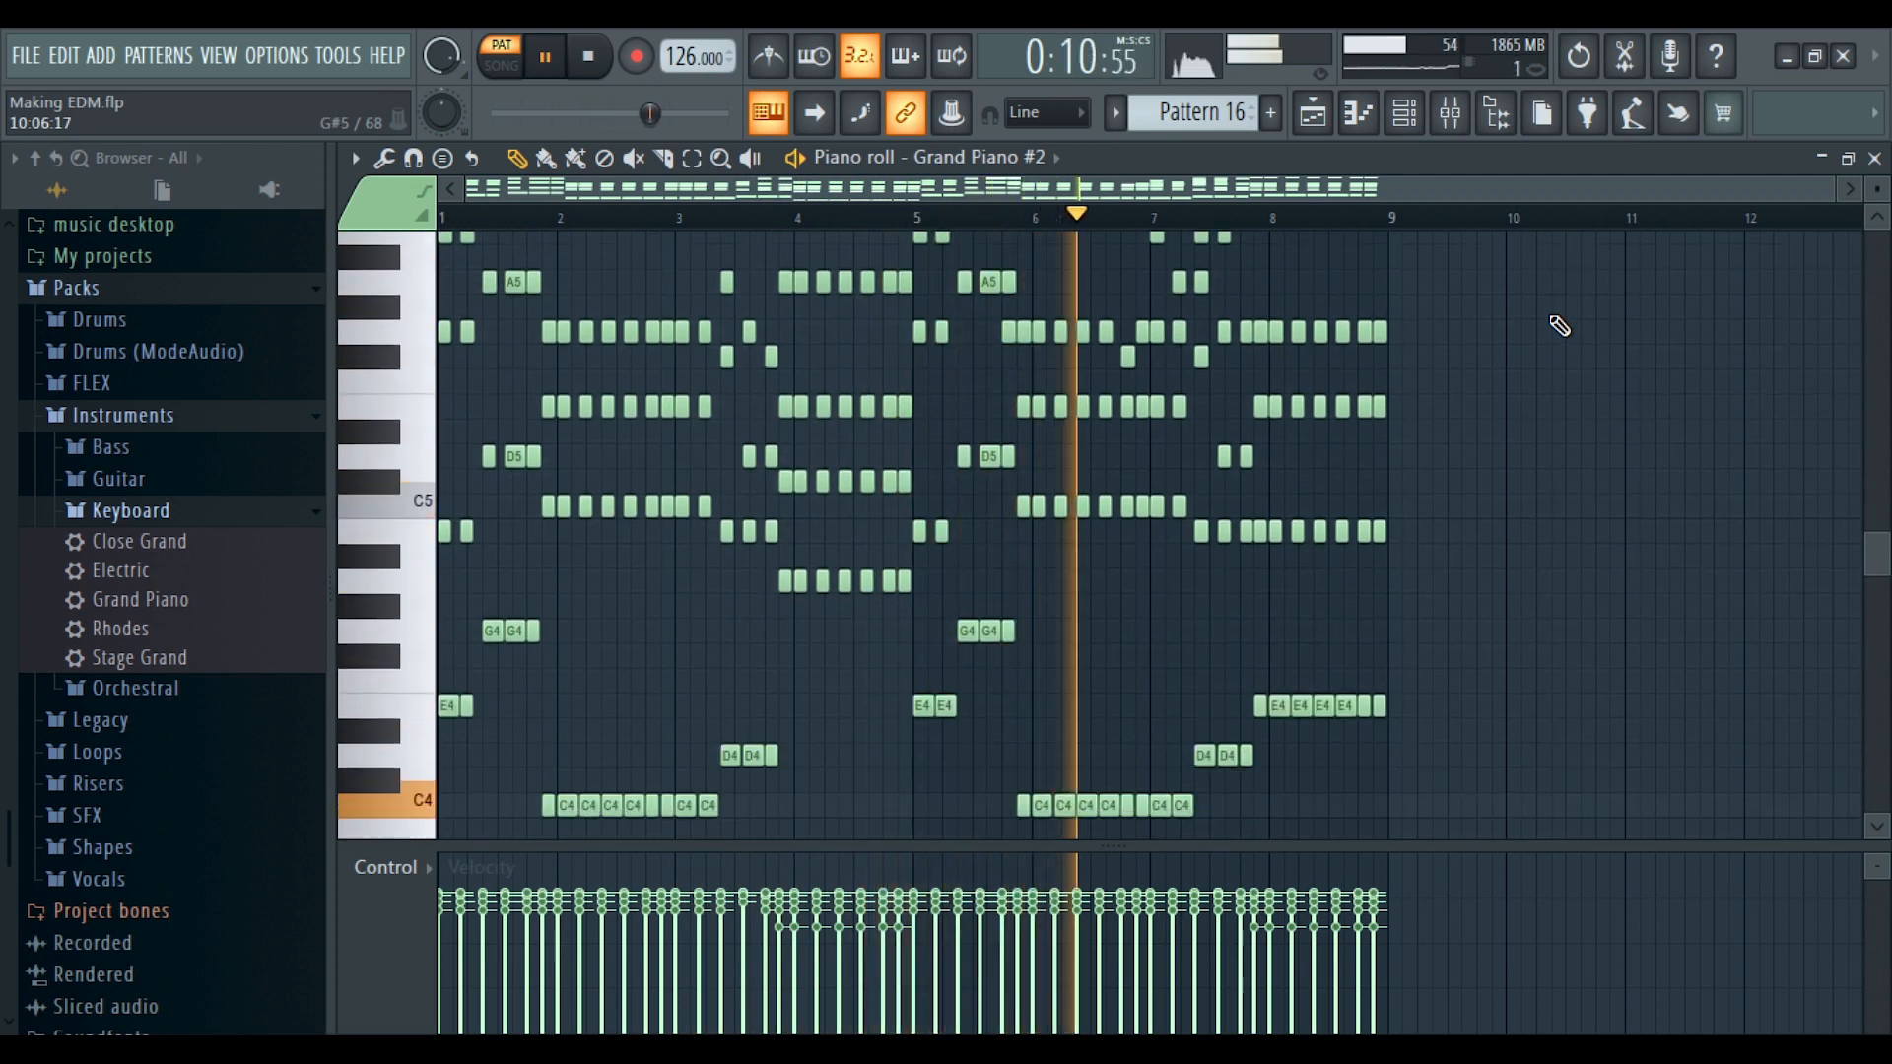
{"action": "scroll", "coordinate": [1560, 326], "scroll_direction": "up", "scroll_amount": 1}
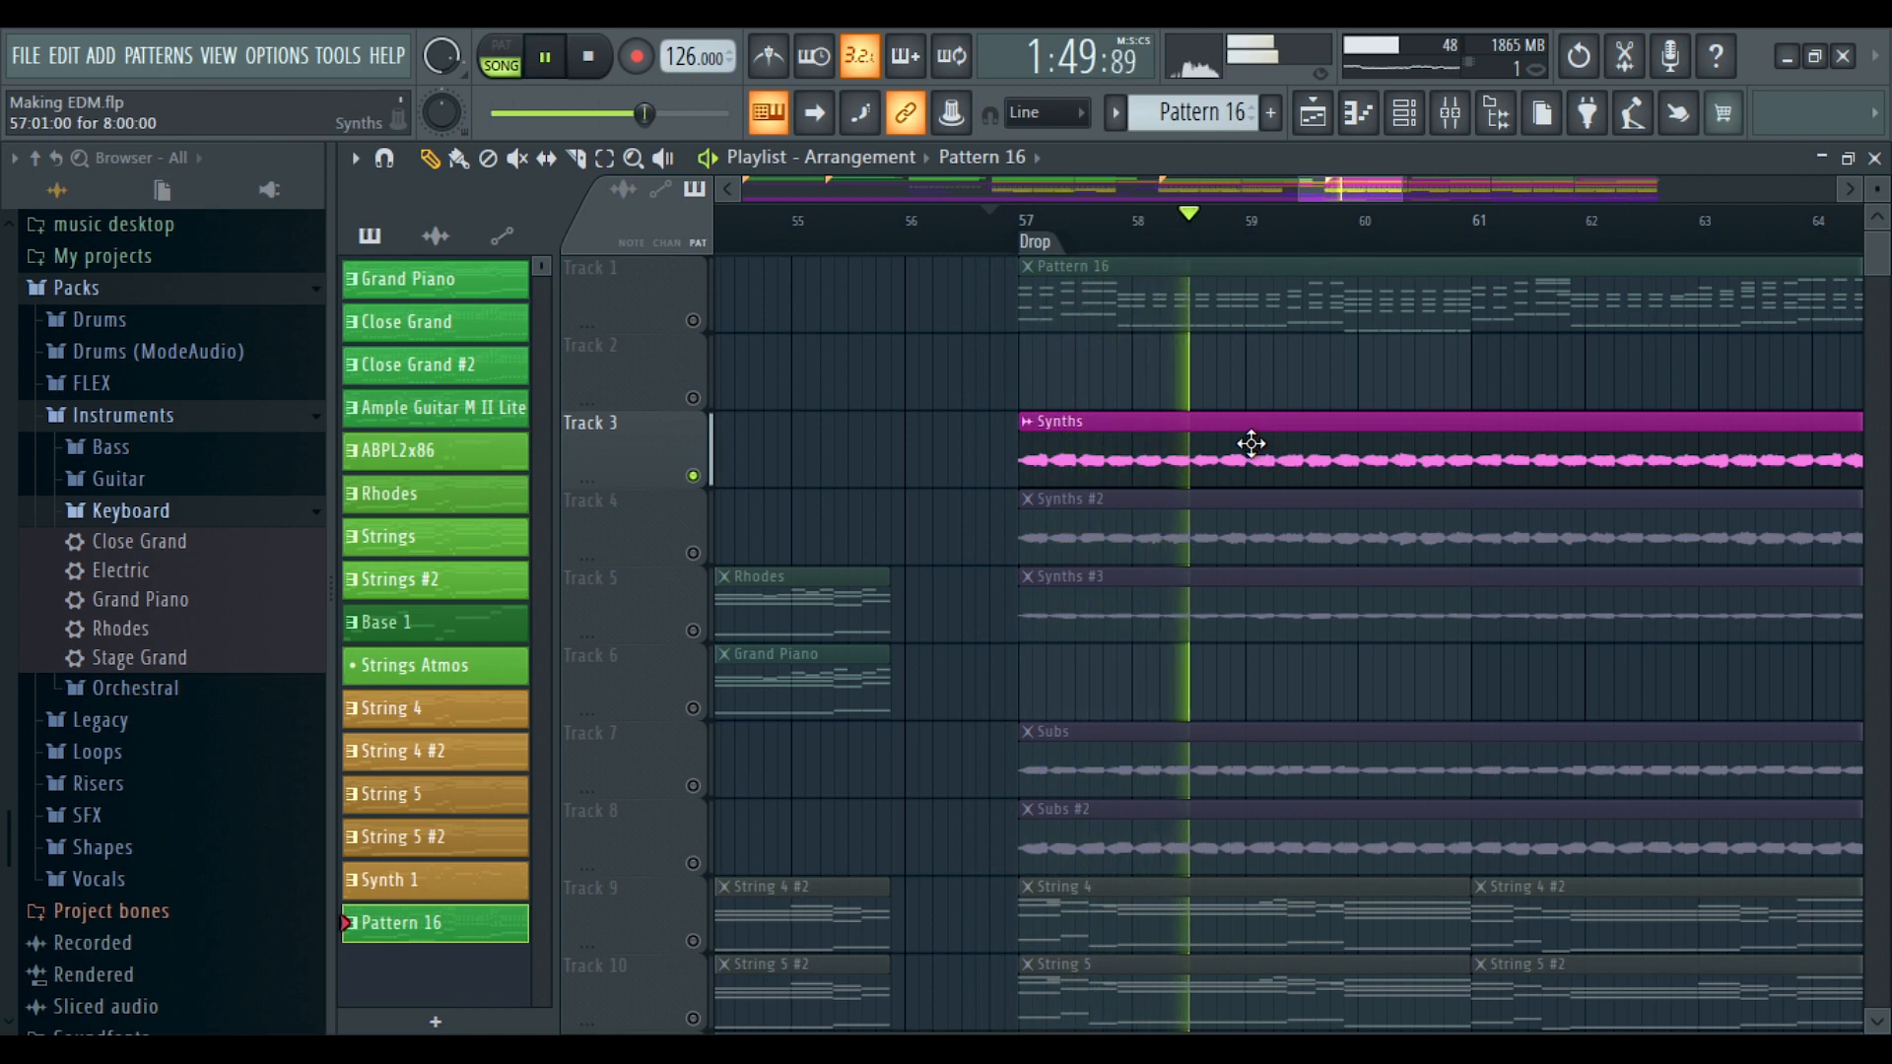
Audition the soloed Synths clips on Track 3 and Synths #2 clips on Track 4 from just before the Drop, stopping playback after each
{"action": "scroll", "coordinate": [1255, 260], "scroll_direction": "down", "scroll_amount": 1}
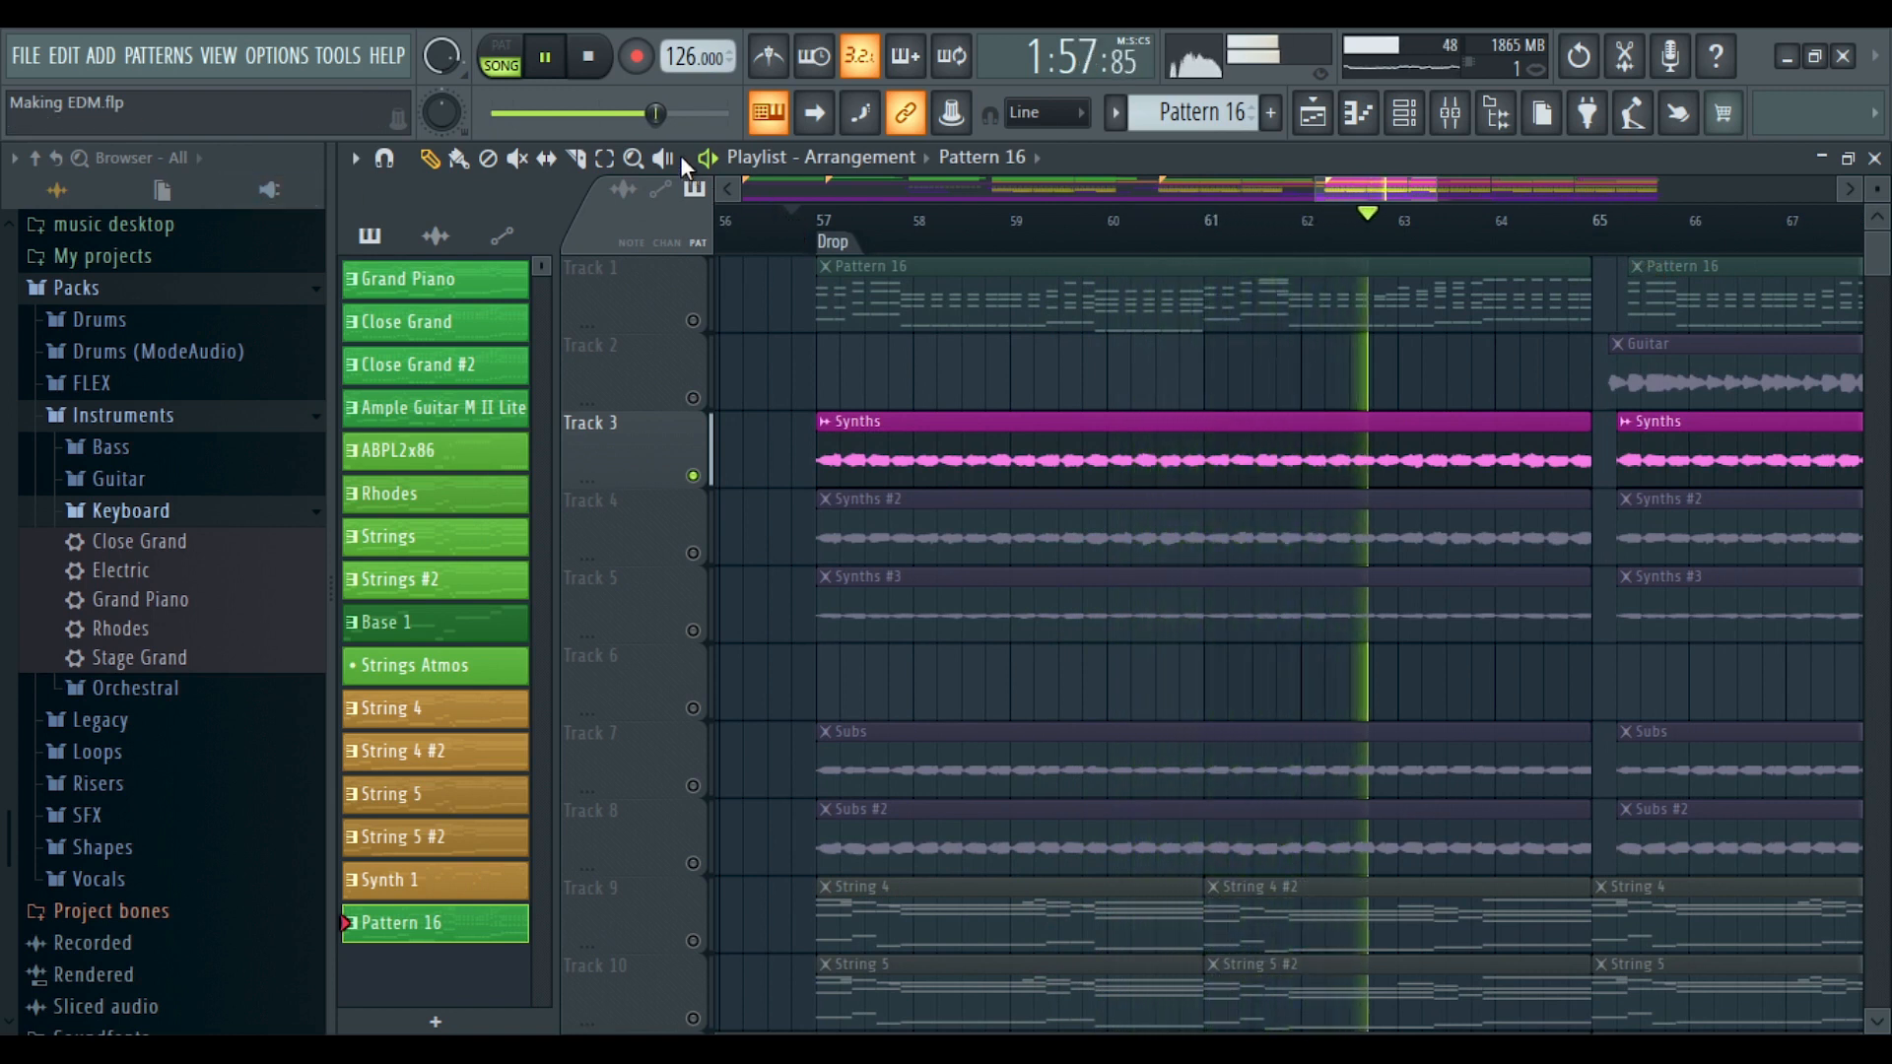
{"action": "left_click", "coordinate": [605, 65]}
{"action": "key", "text": "space"}
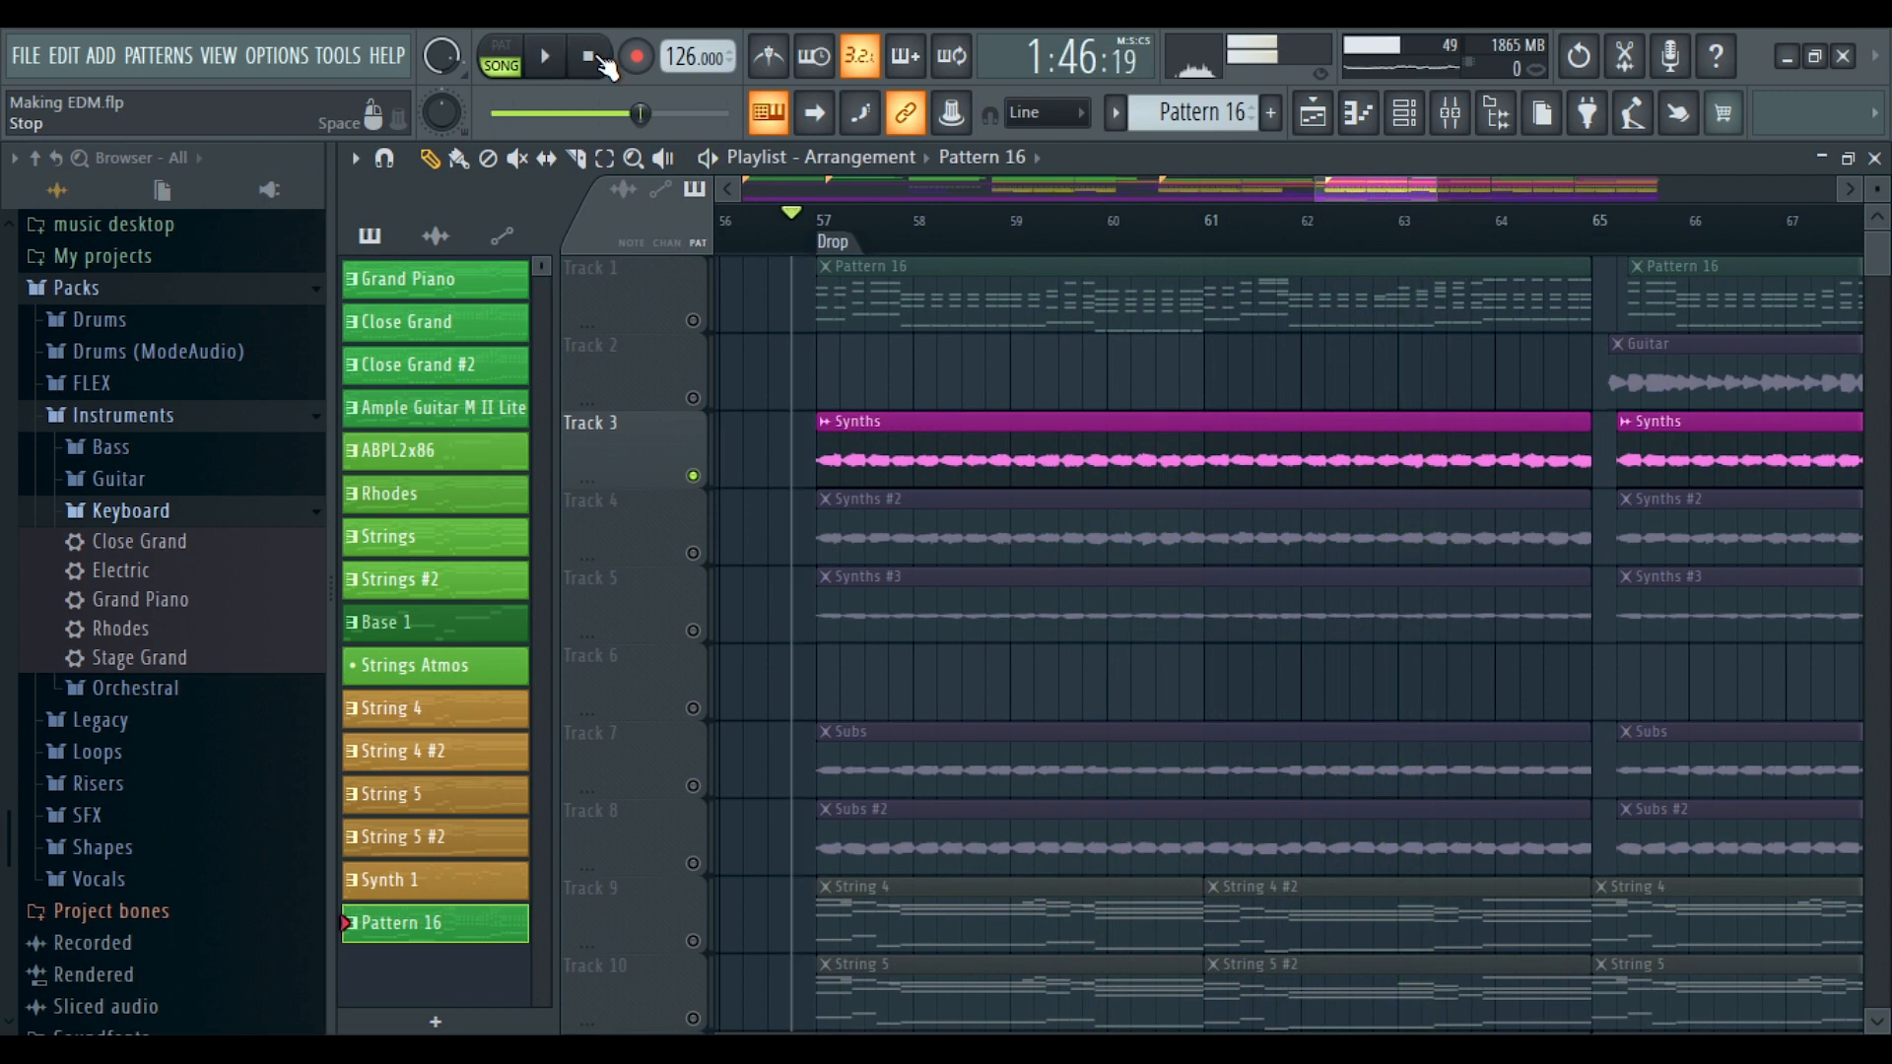
{"action": "left_click", "coordinate": [1295, 557]}
{"action": "scroll", "coordinate": [1371, 227], "scroll_direction": "down", "scroll_amount": 3}
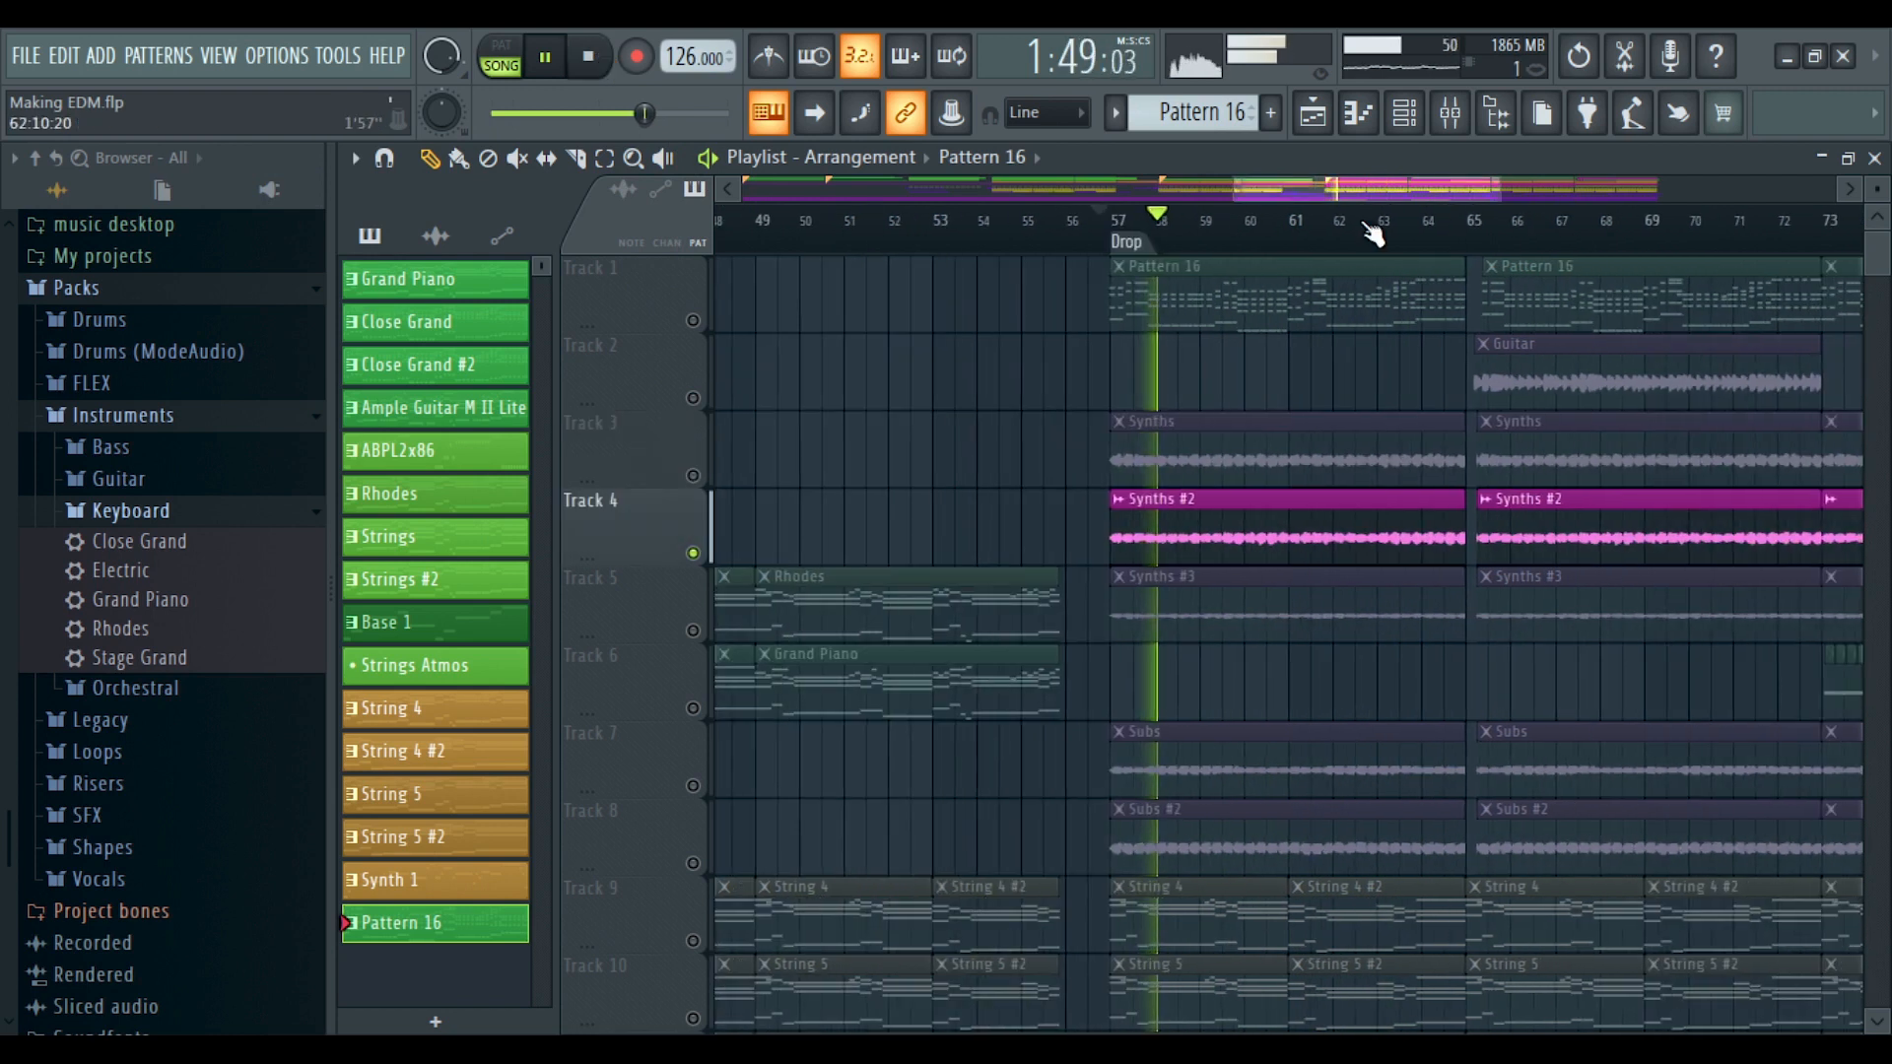
{"action": "scroll", "coordinate": [1371, 233], "scroll_direction": "up", "scroll_amount": 3}
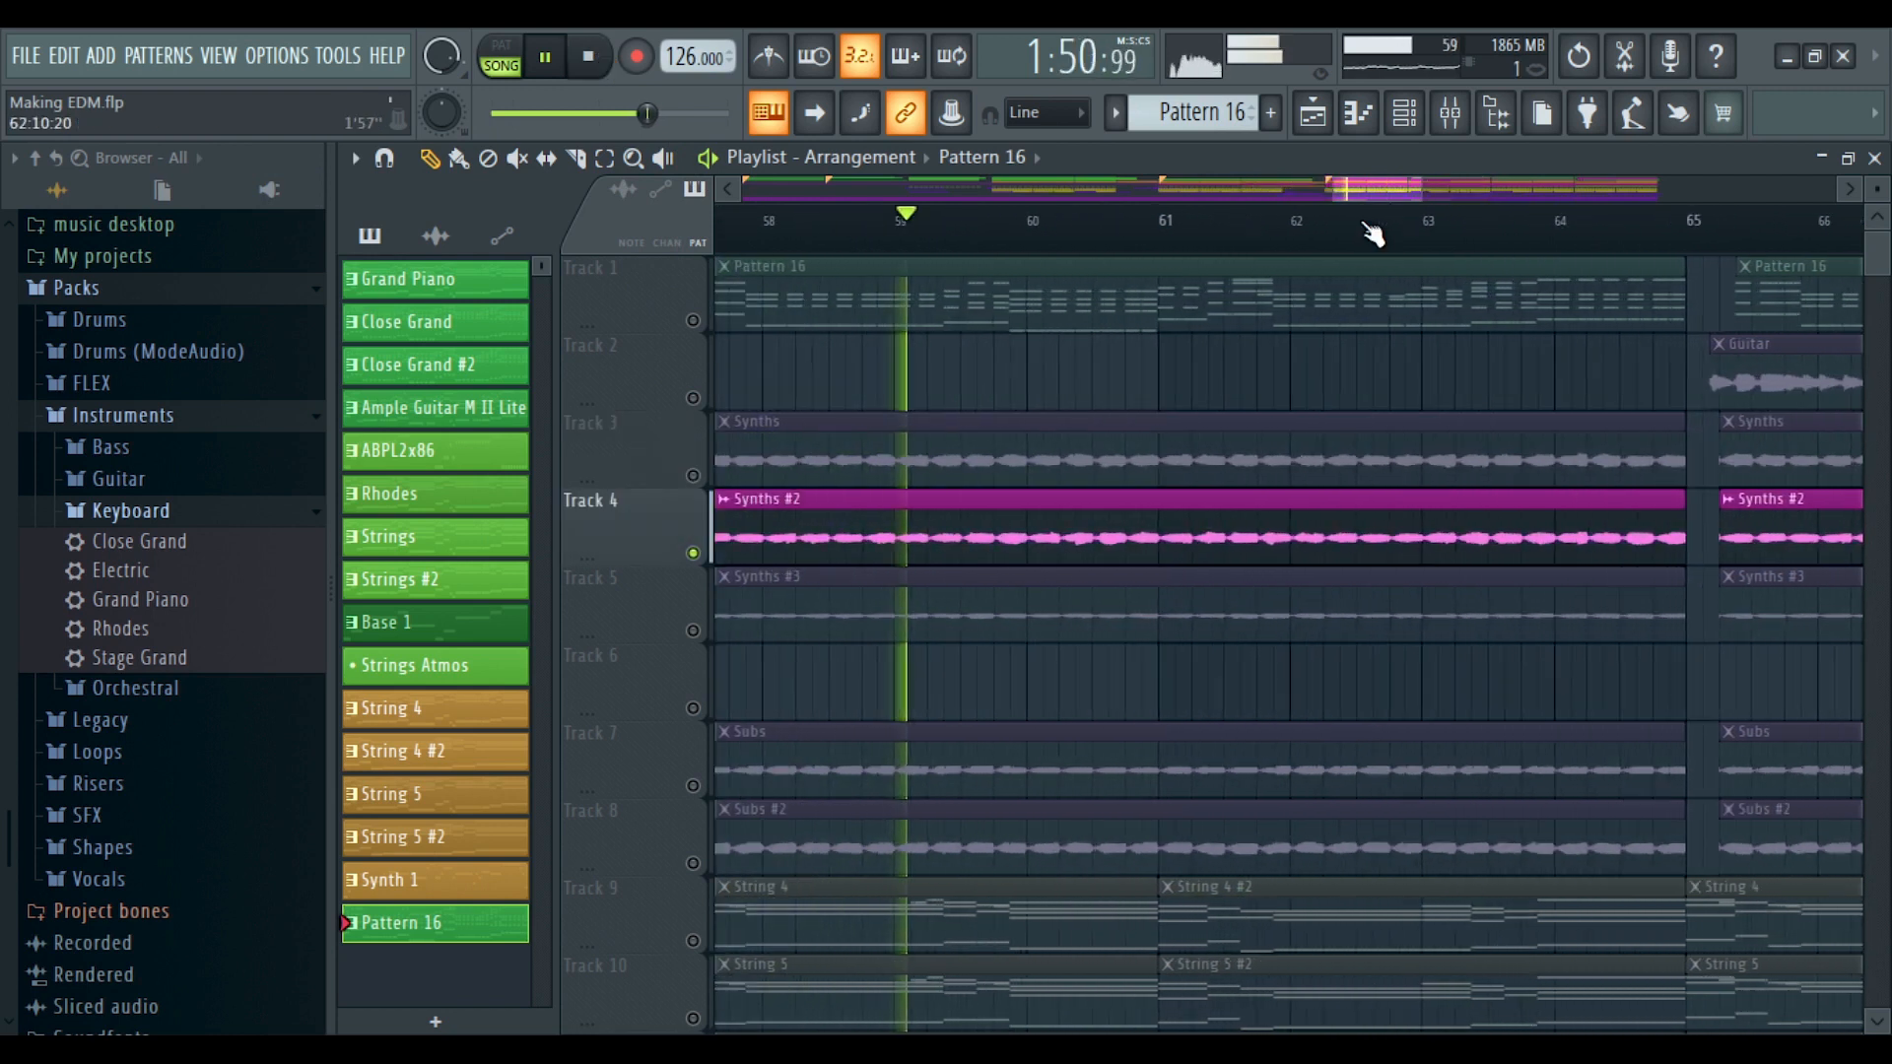
{"action": "scroll", "coordinate": [1371, 233], "scroll_direction": "down", "scroll_amount": 3}
{"action": "scroll", "coordinate": [1371, 233], "scroll_direction": "down", "scroll_amount": 3}
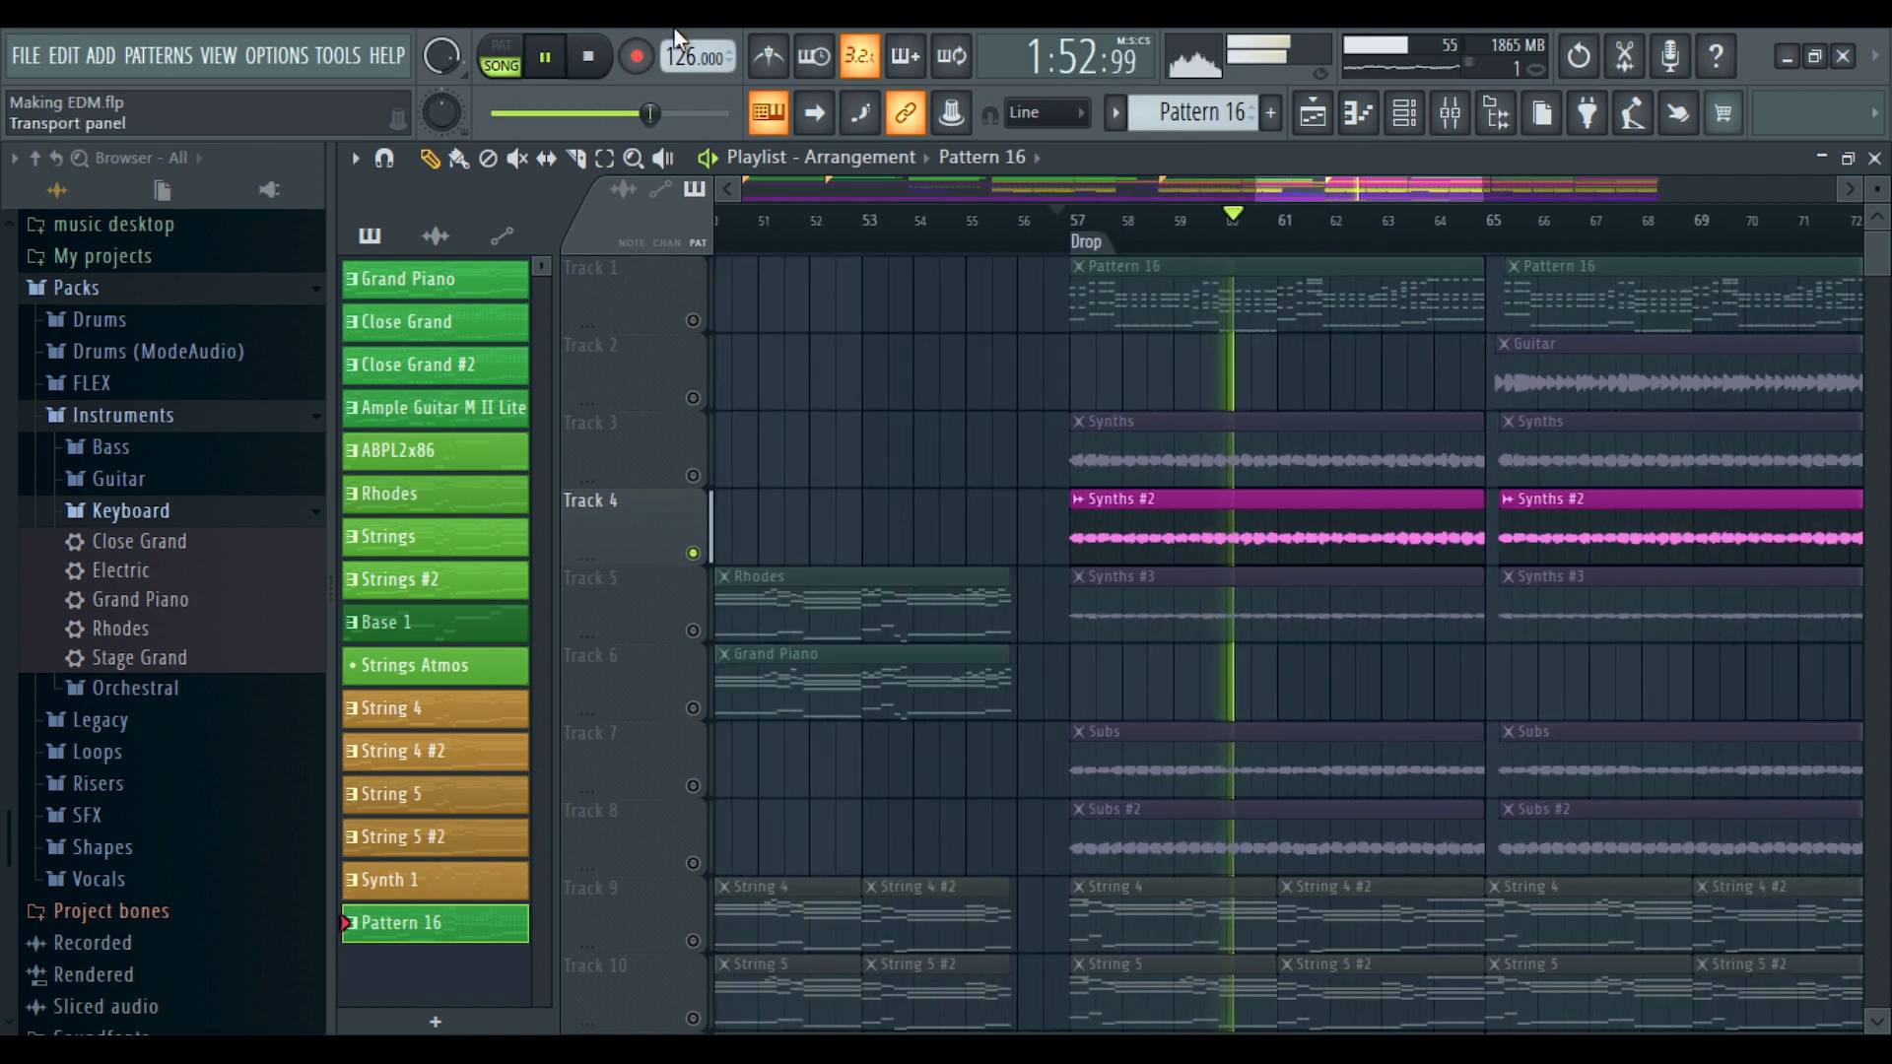
{"action": "left_click", "coordinate": [607, 65]}
Audition the soloed Synths #3 clips on Track 5 in the Drop, and stop playback
{"action": "key", "text": "space"}
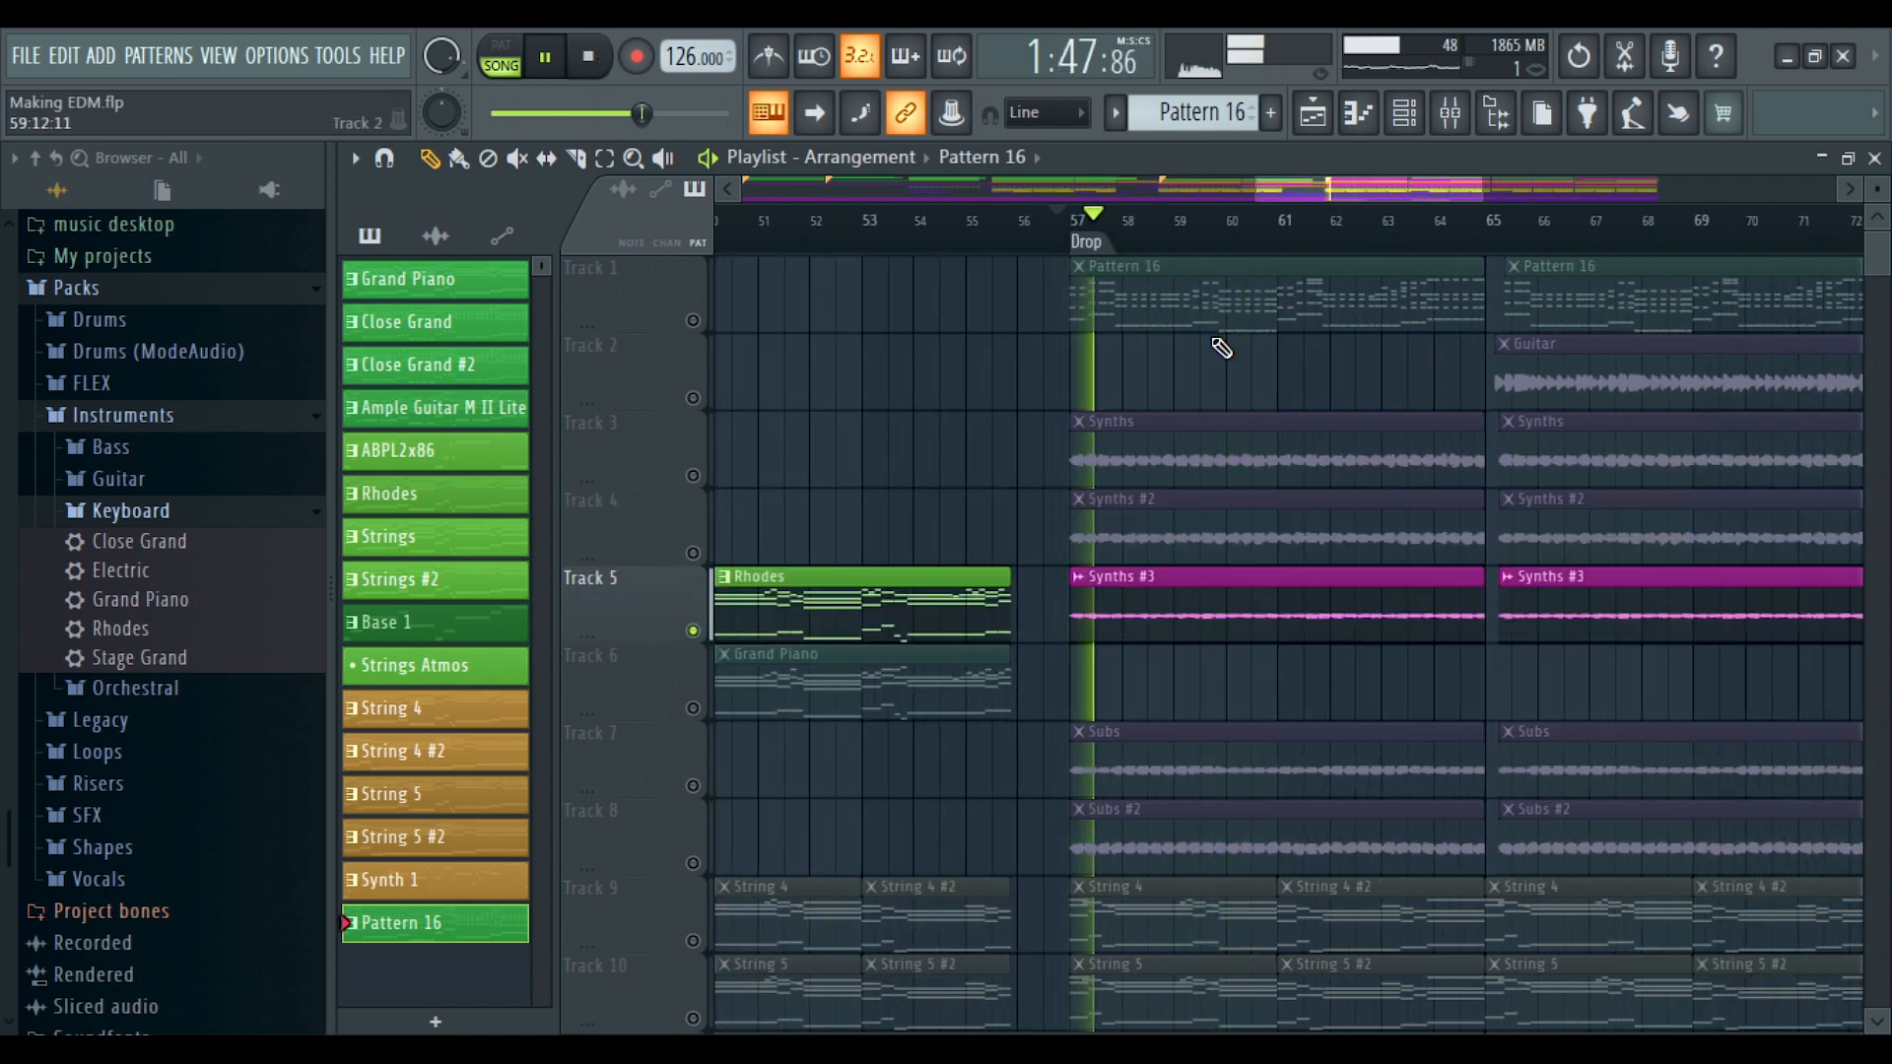
{"action": "scroll", "coordinate": [1496, 245], "scroll_direction": "up", "scroll_amount": 2}
{"action": "scroll", "coordinate": [1496, 246], "scroll_direction": "up", "scroll_amount": 2}
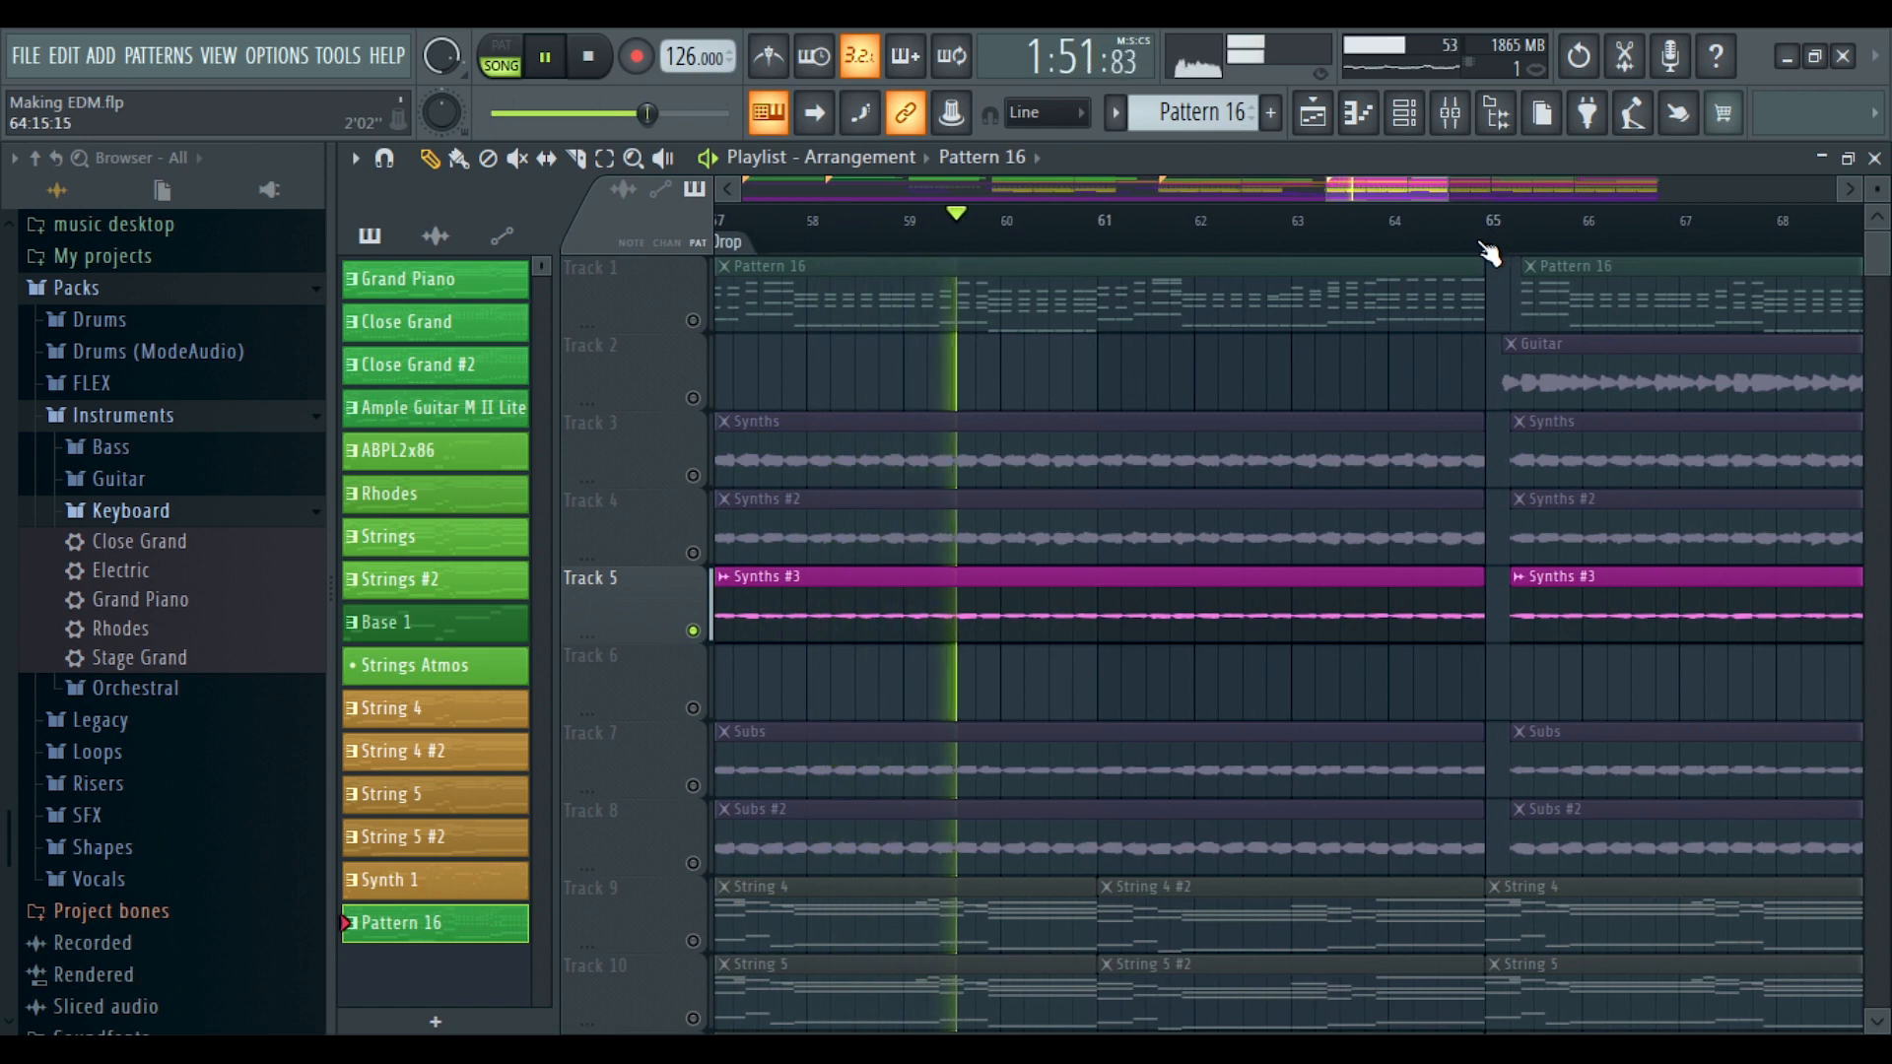
{"action": "left_click", "coordinate": [588, 59]}
Audition the soloed Subs on Track 7 in the Drop, and the String 4 and String 5 patterns on Tracks 9 and 10
{"action": "key", "text": "space"}
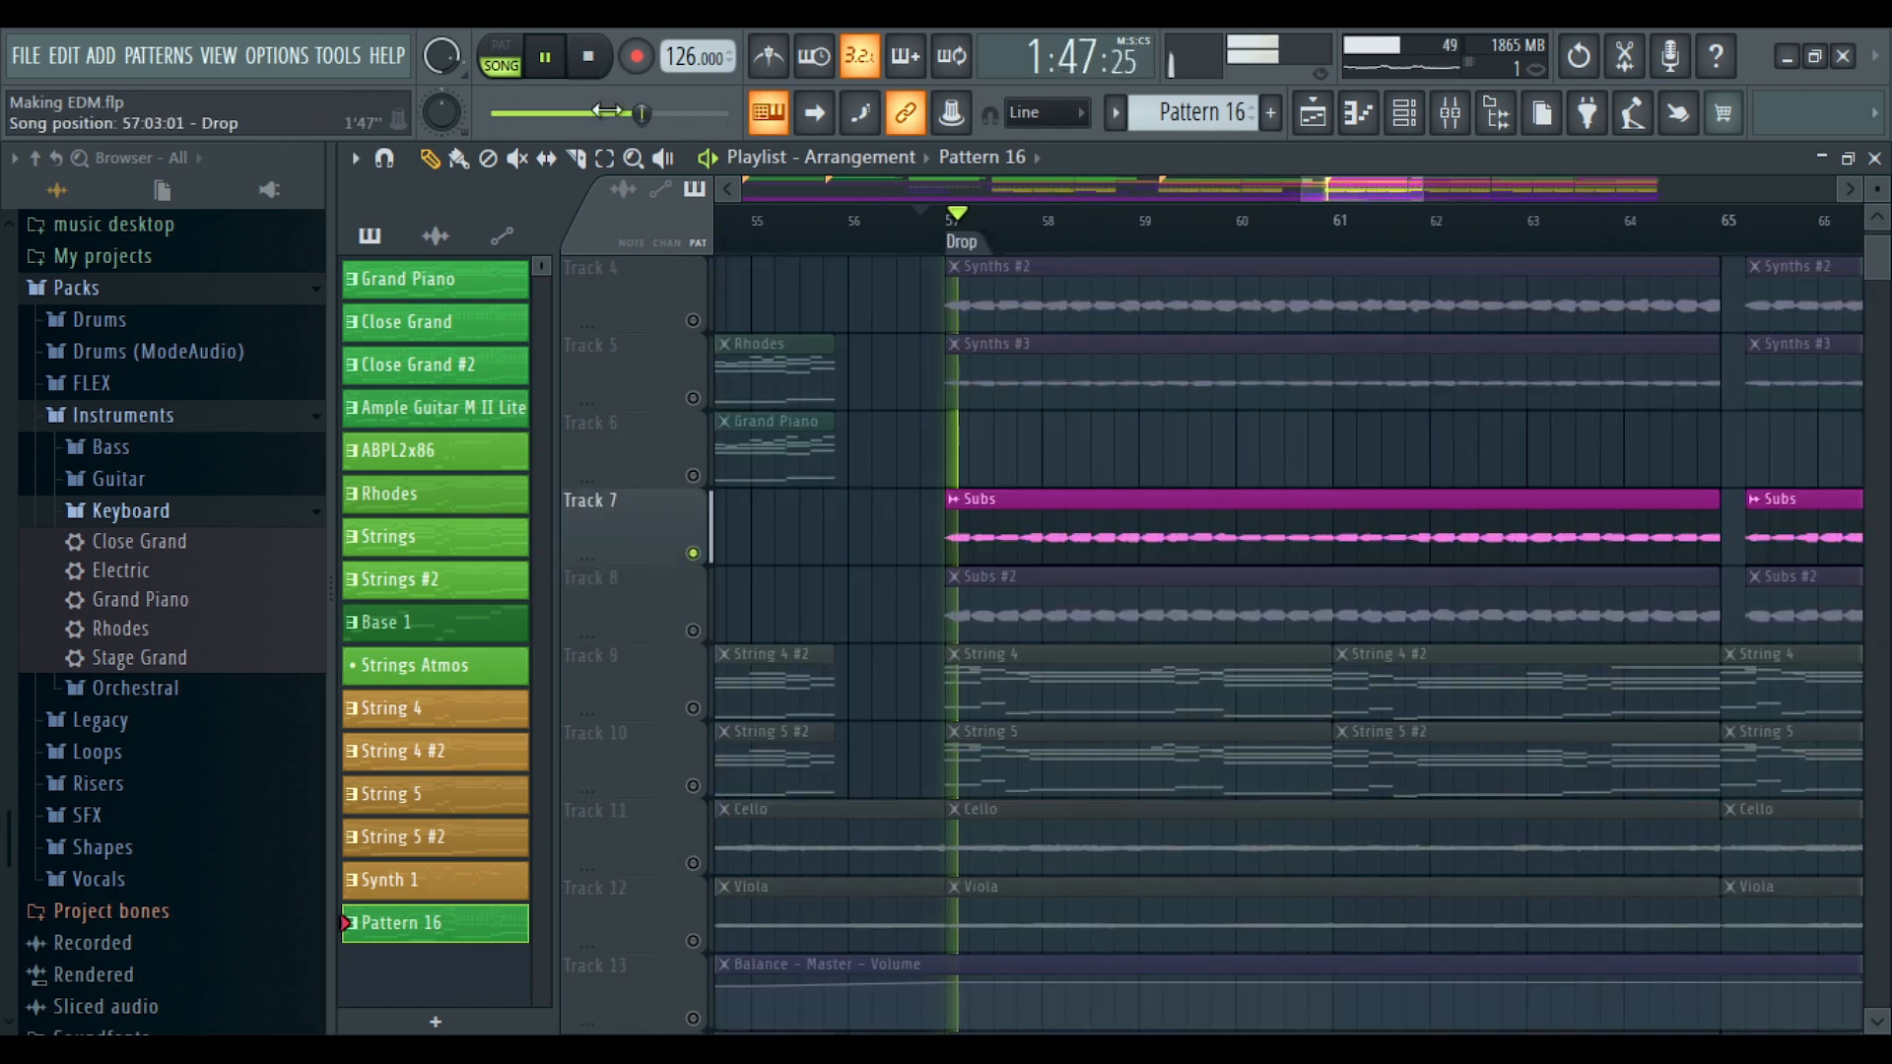
{"action": "left_click", "coordinate": [589, 60]}
{"action": "key", "text": "space"}
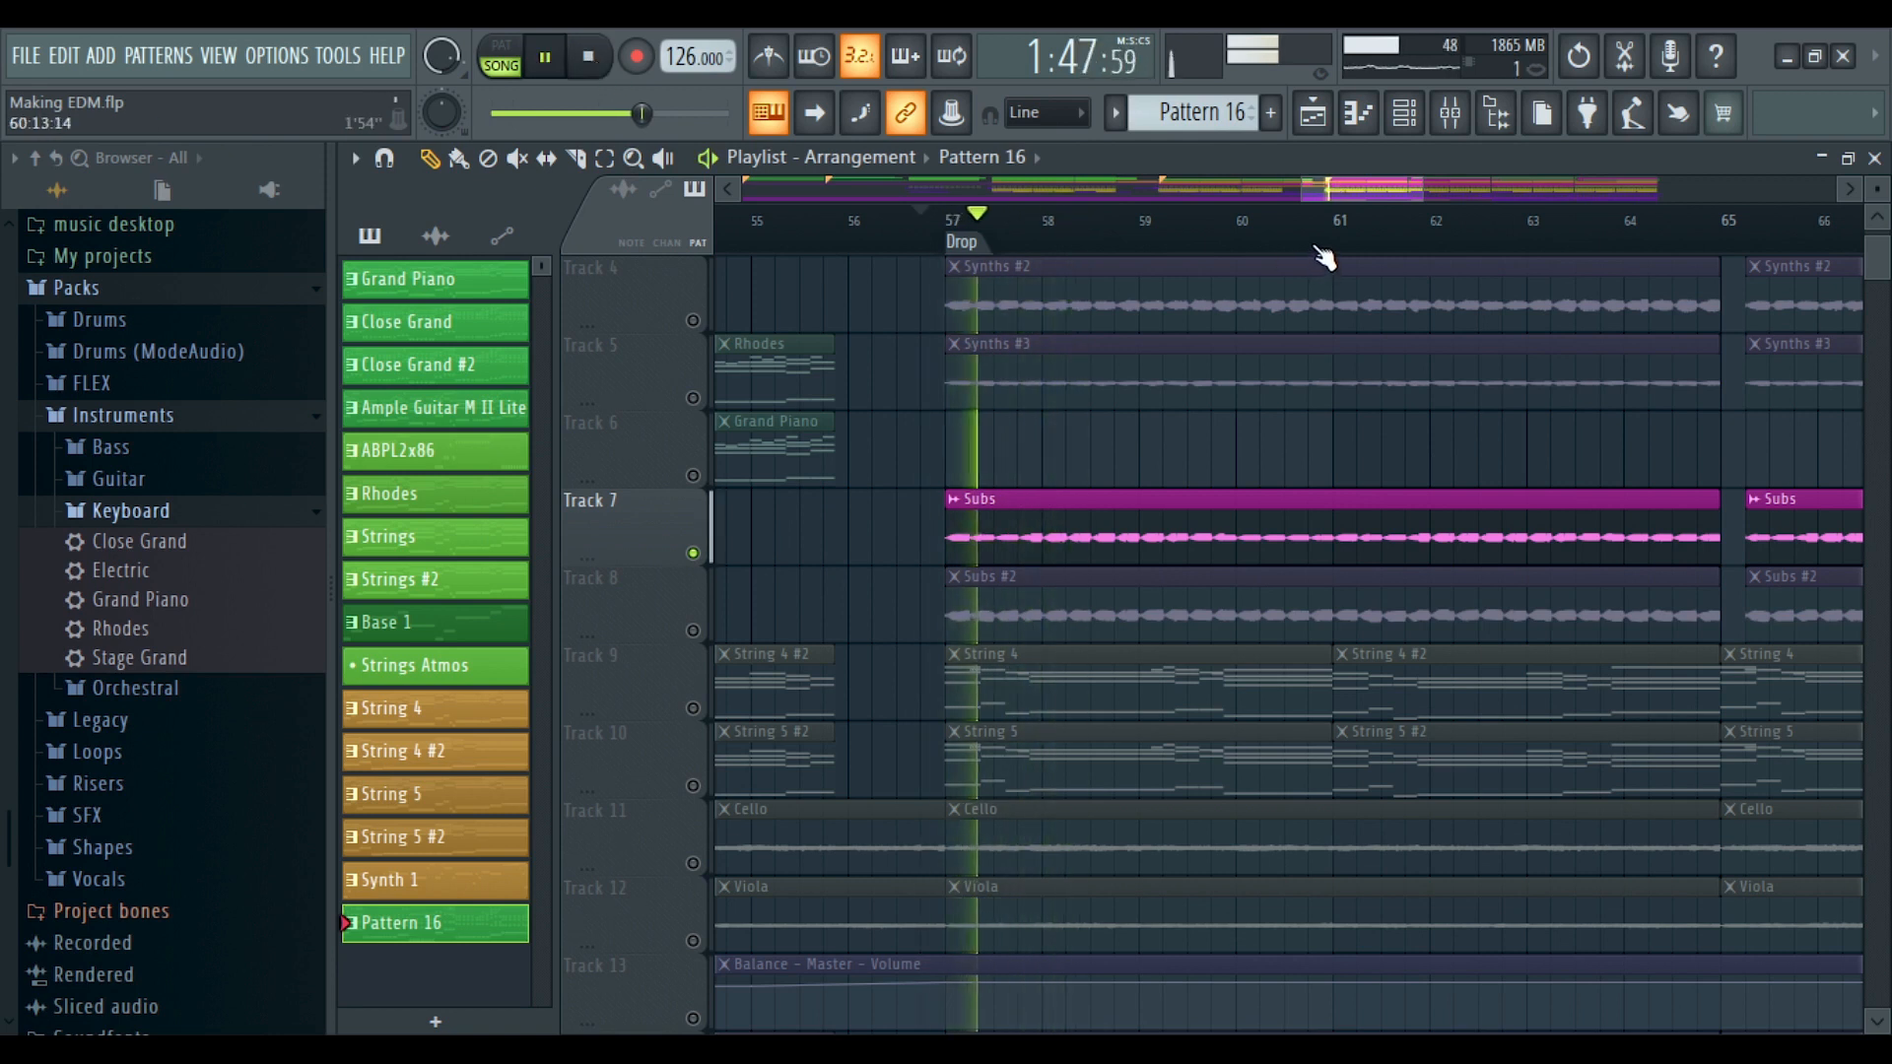
{"action": "scroll", "coordinate": [1413, 261], "scroll_direction": "down", "scroll_amount": 2}
{"action": "scroll", "coordinate": [1422, 259], "scroll_direction": "up", "scroll_amount": 2}
{"action": "scroll", "coordinate": [1430, 260], "scroll_direction": "up", "scroll_amount": 1}
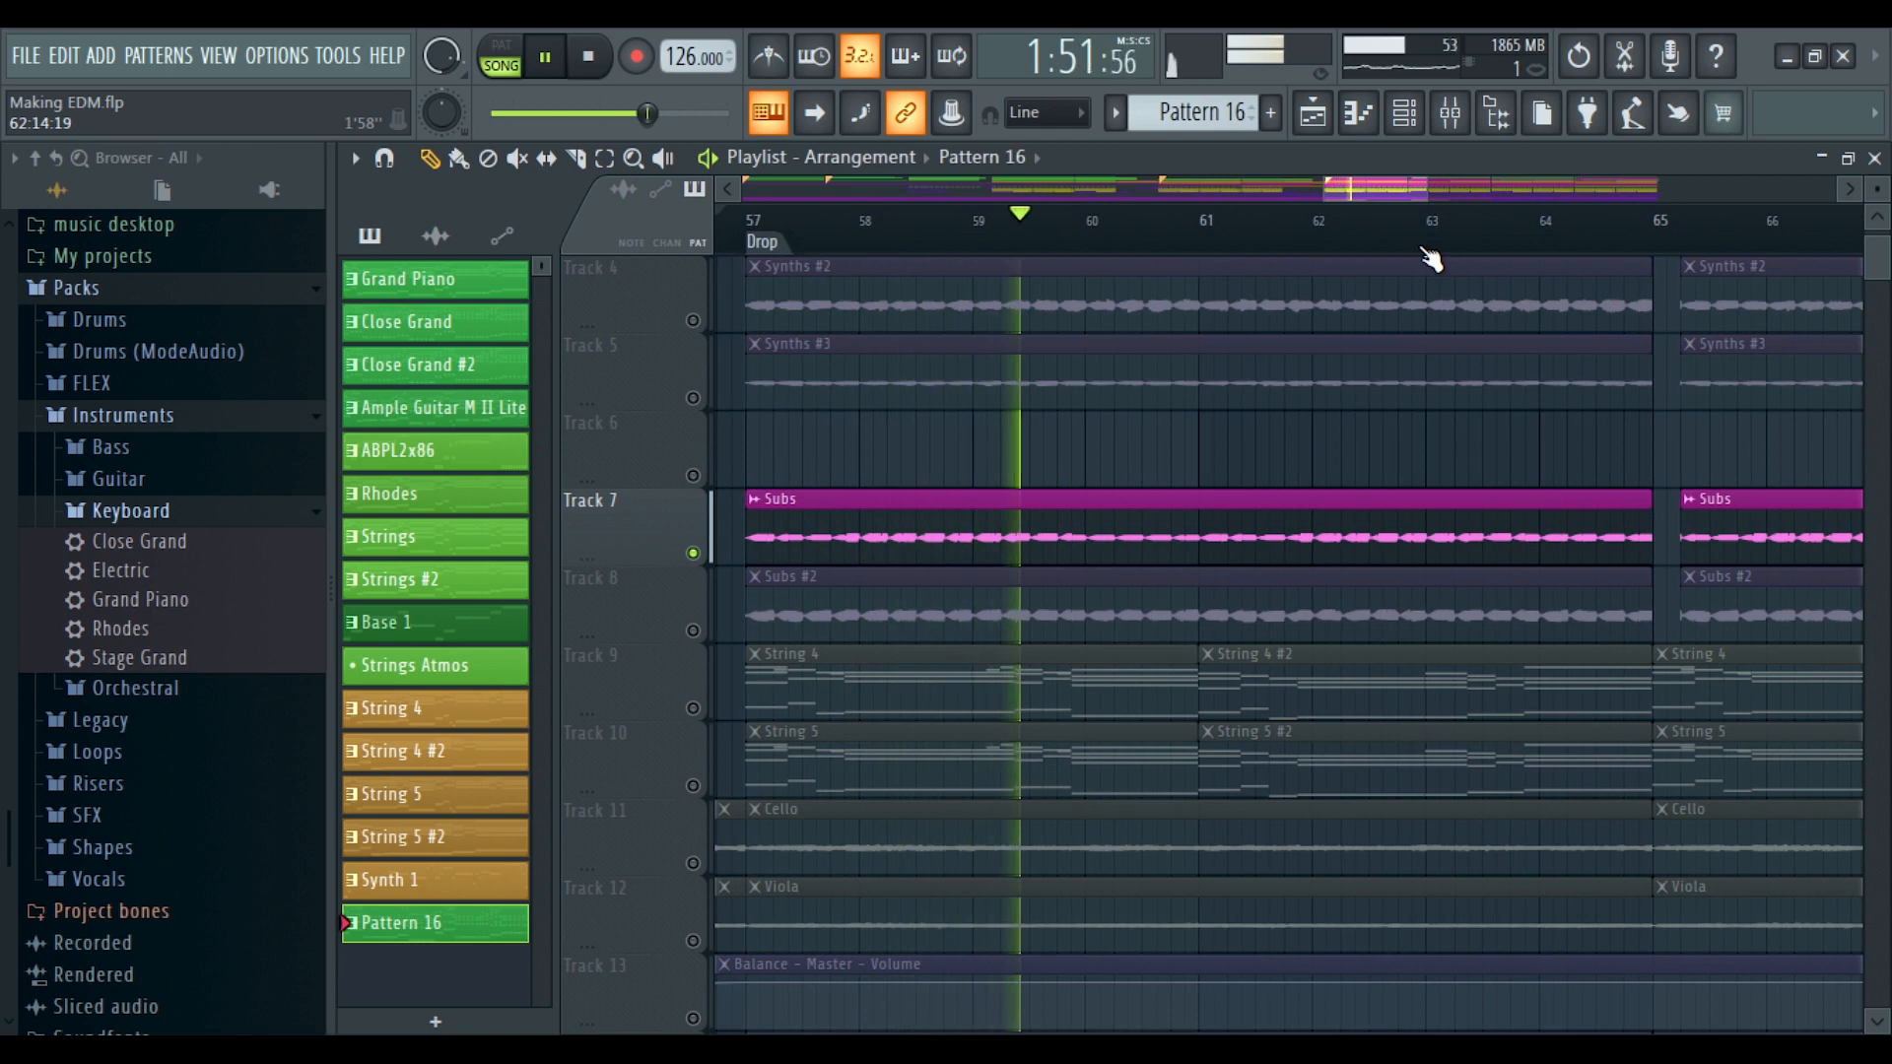
{"action": "scroll", "coordinate": [1430, 259], "scroll_direction": "down", "scroll_amount": 2}
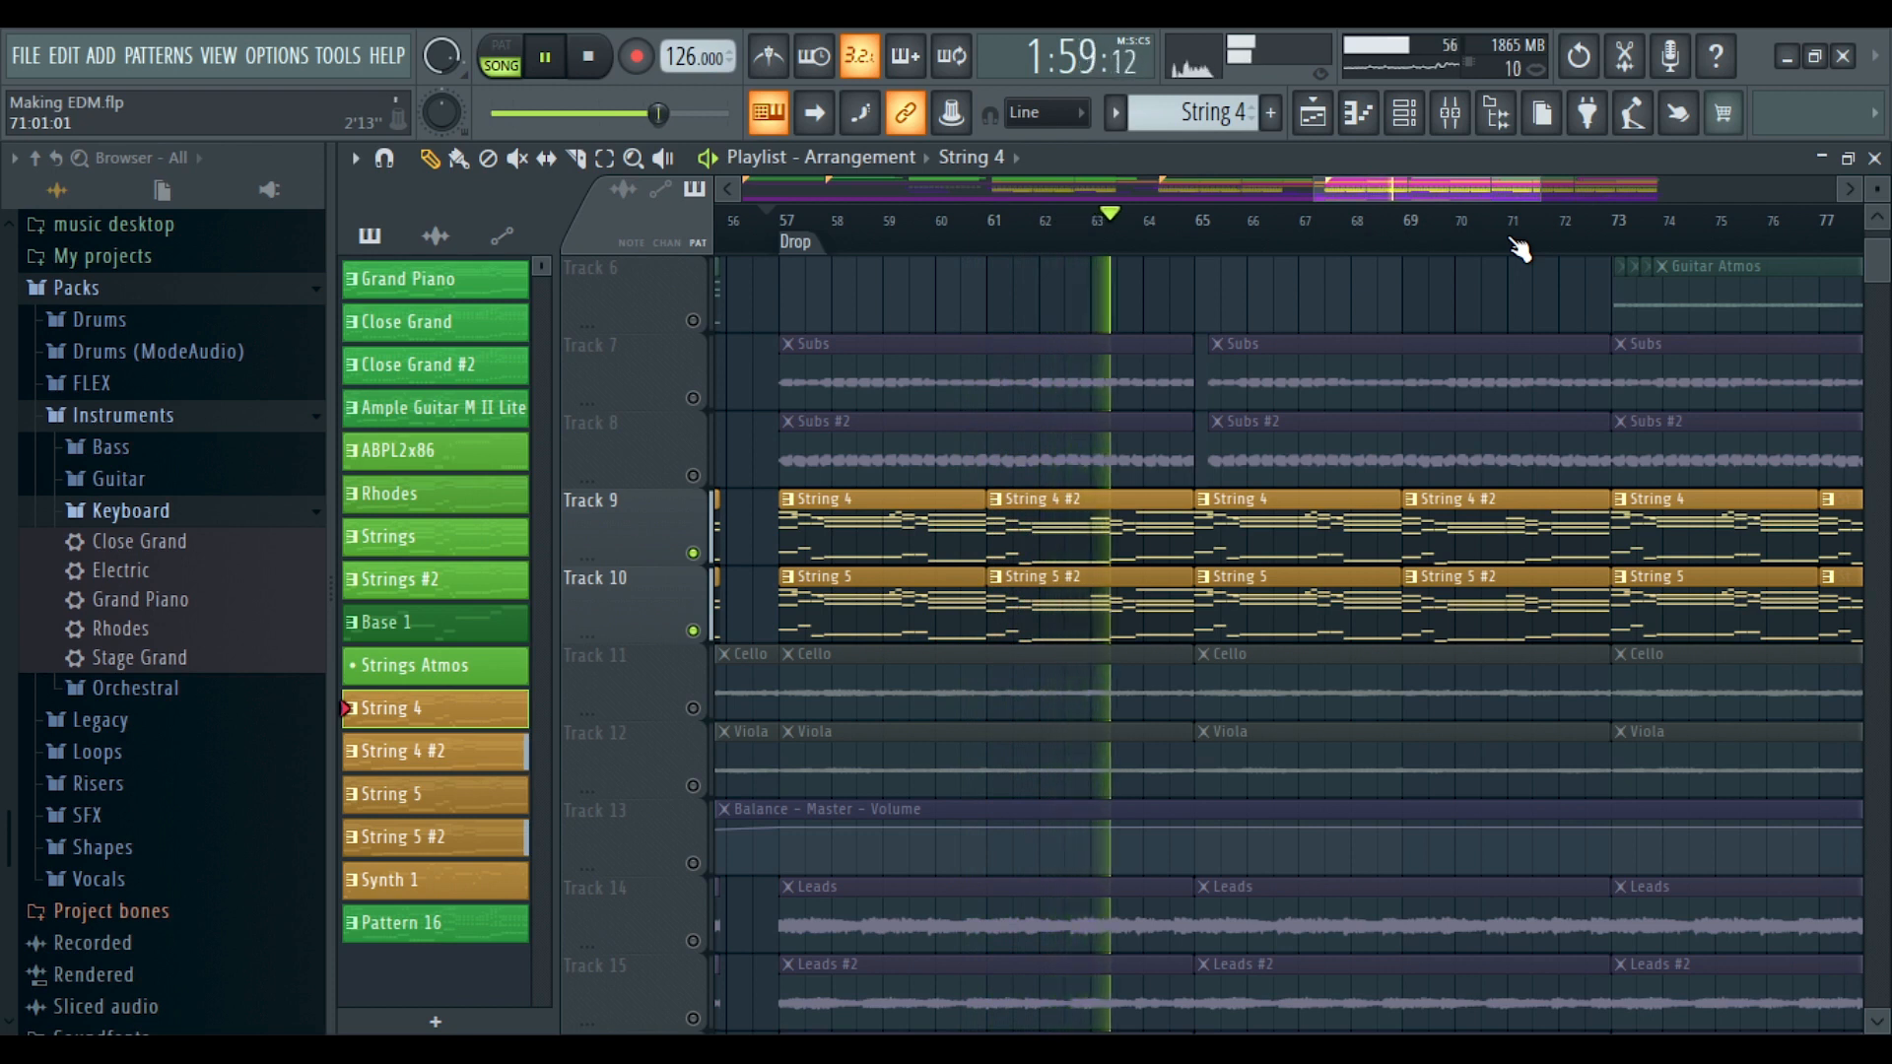
{"action": "left_click", "coordinate": [594, 56]}
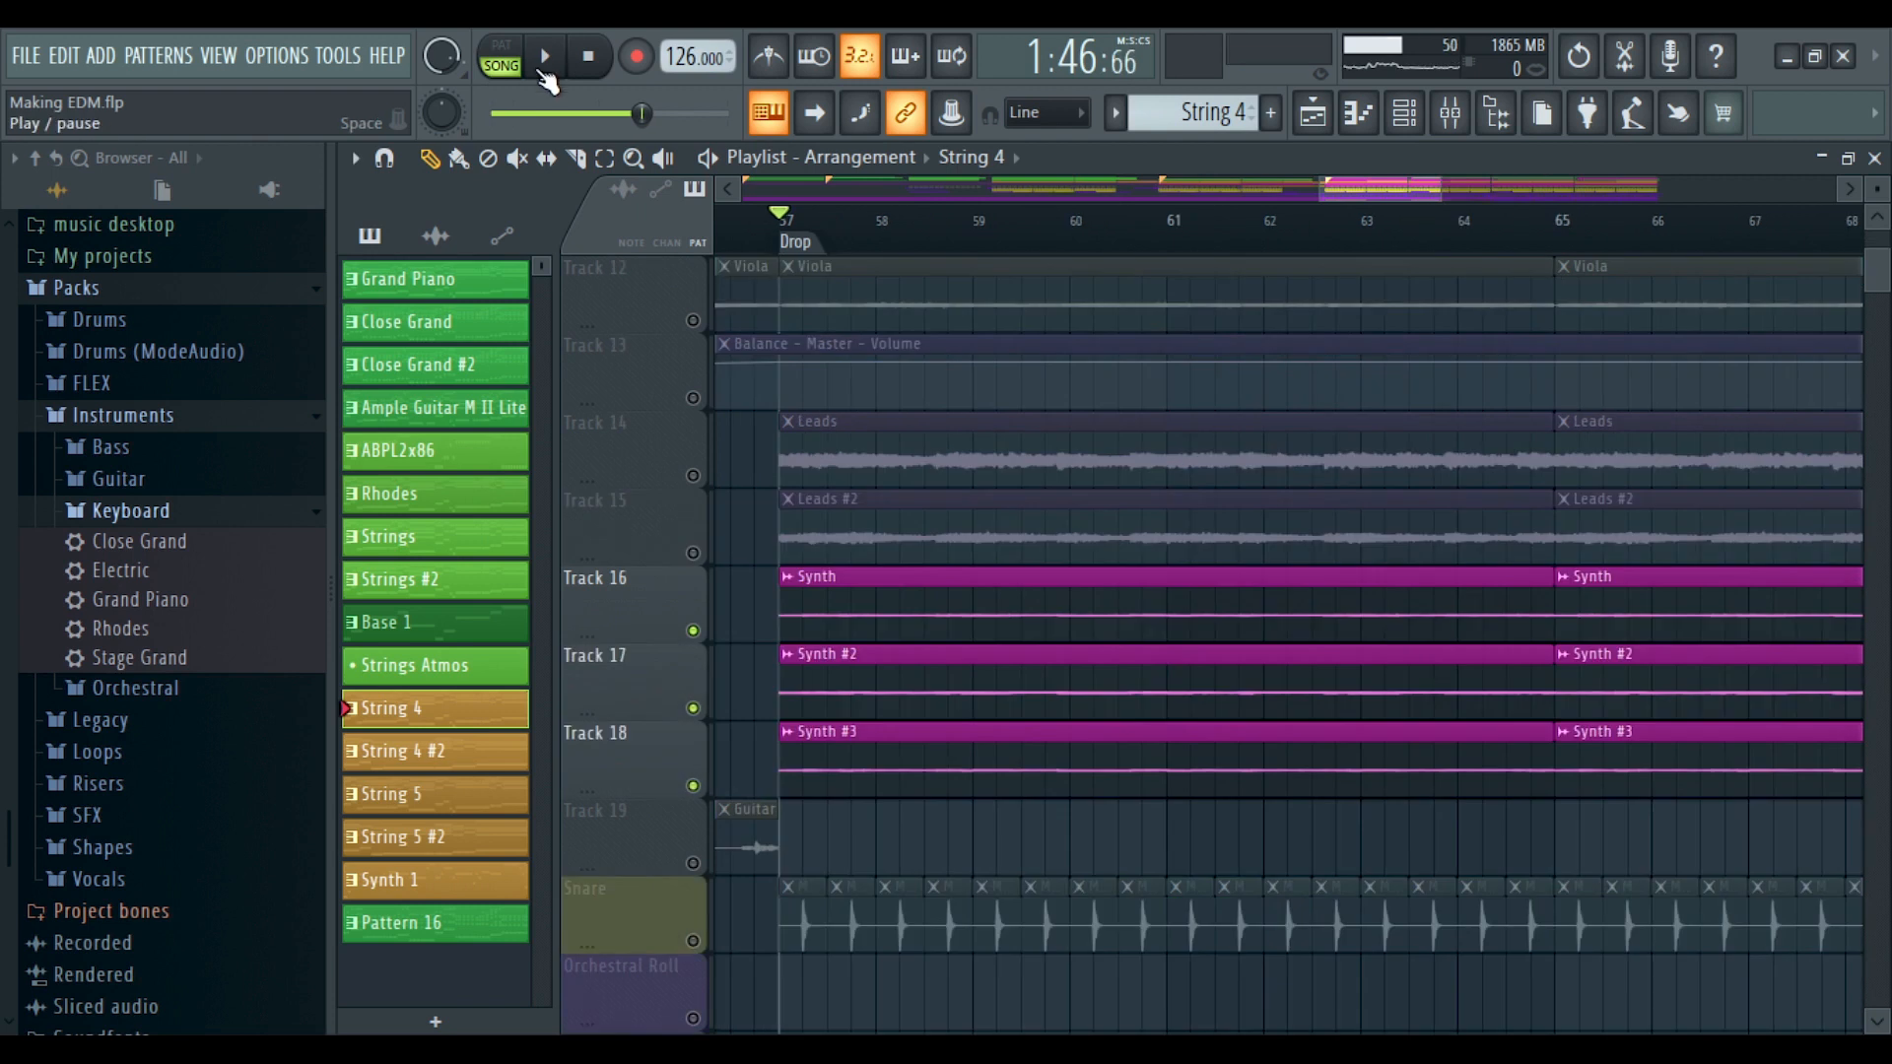
Play Synth, Synth #2 and Synth #3 together from the Drop, and solo Tracks 16, 17 and 18 one at a time
{"action": "left_click", "coordinate": [544, 59]}
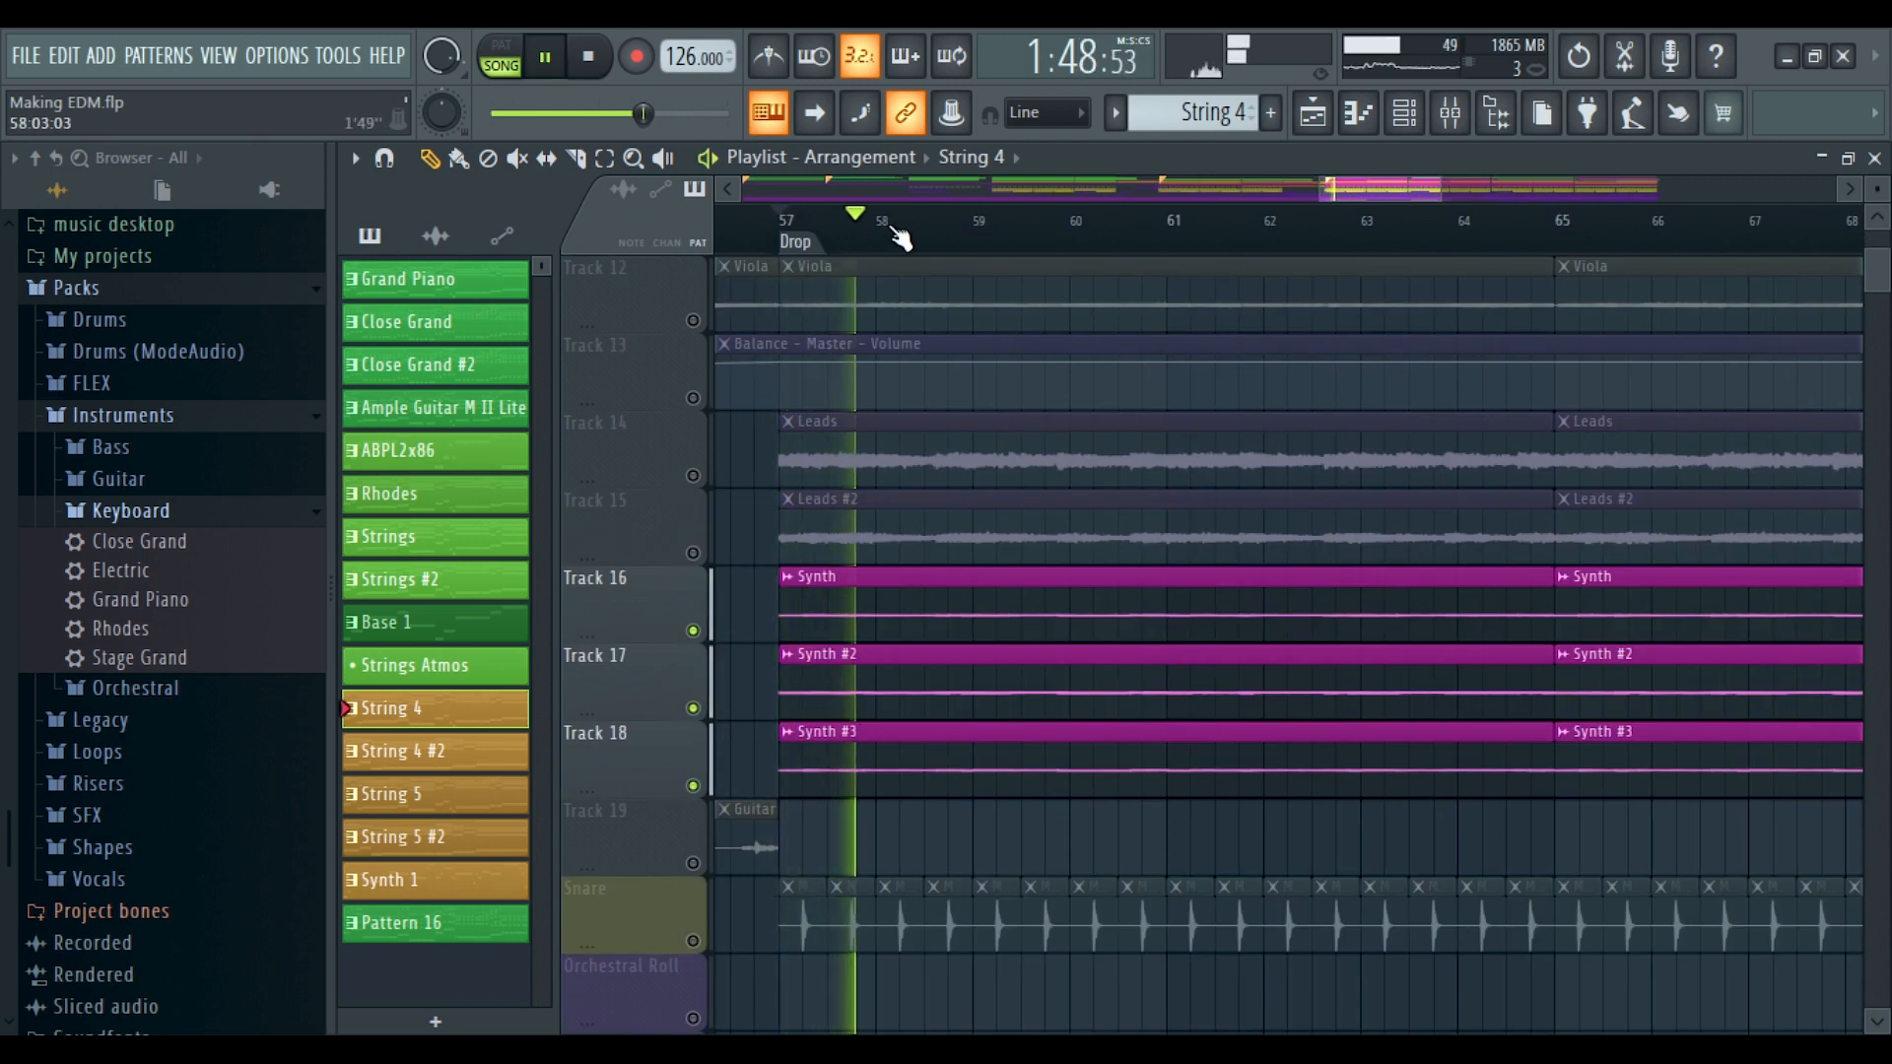
{"action": "scroll", "coordinate": [899, 237], "scroll_direction": "down", "scroll_amount": 2}
{"action": "scroll", "coordinate": [898, 236], "scroll_direction": "down", "scroll_amount": 1}
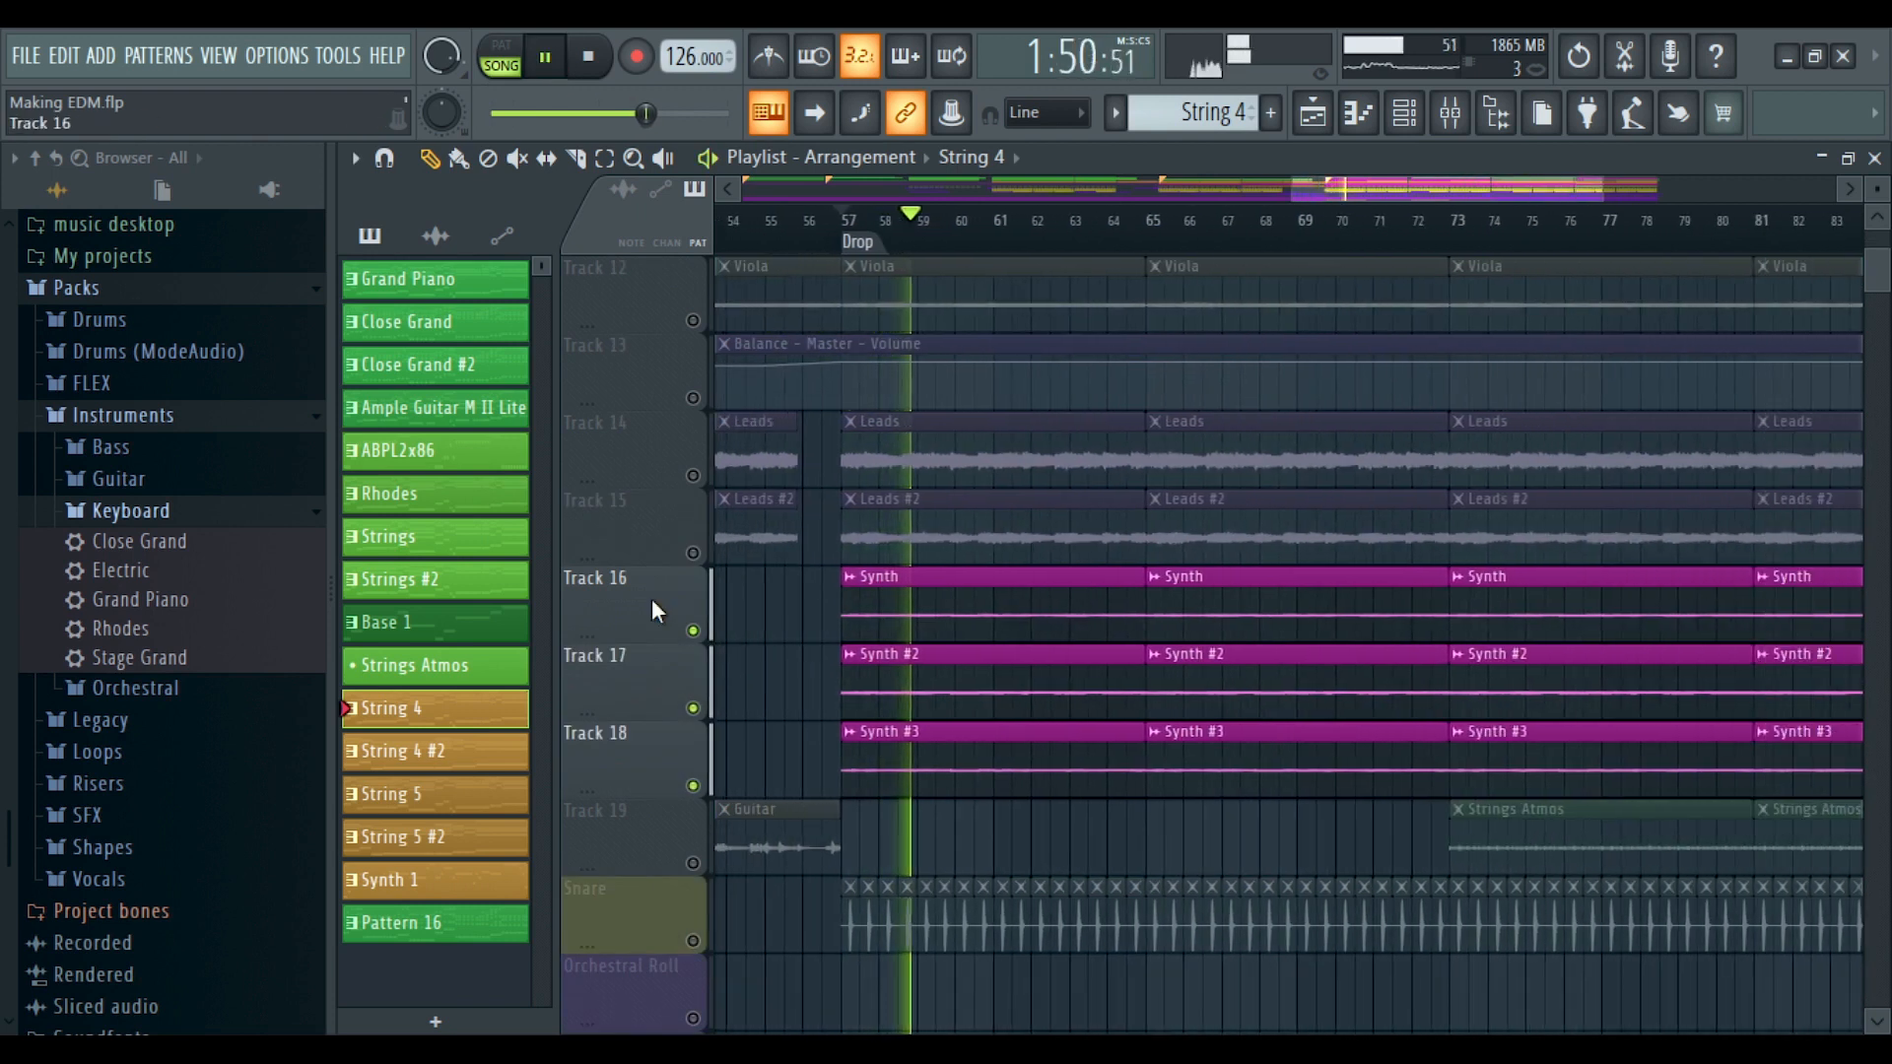
{"action": "left_click", "coordinate": [714, 630], "text": "ctrl"}
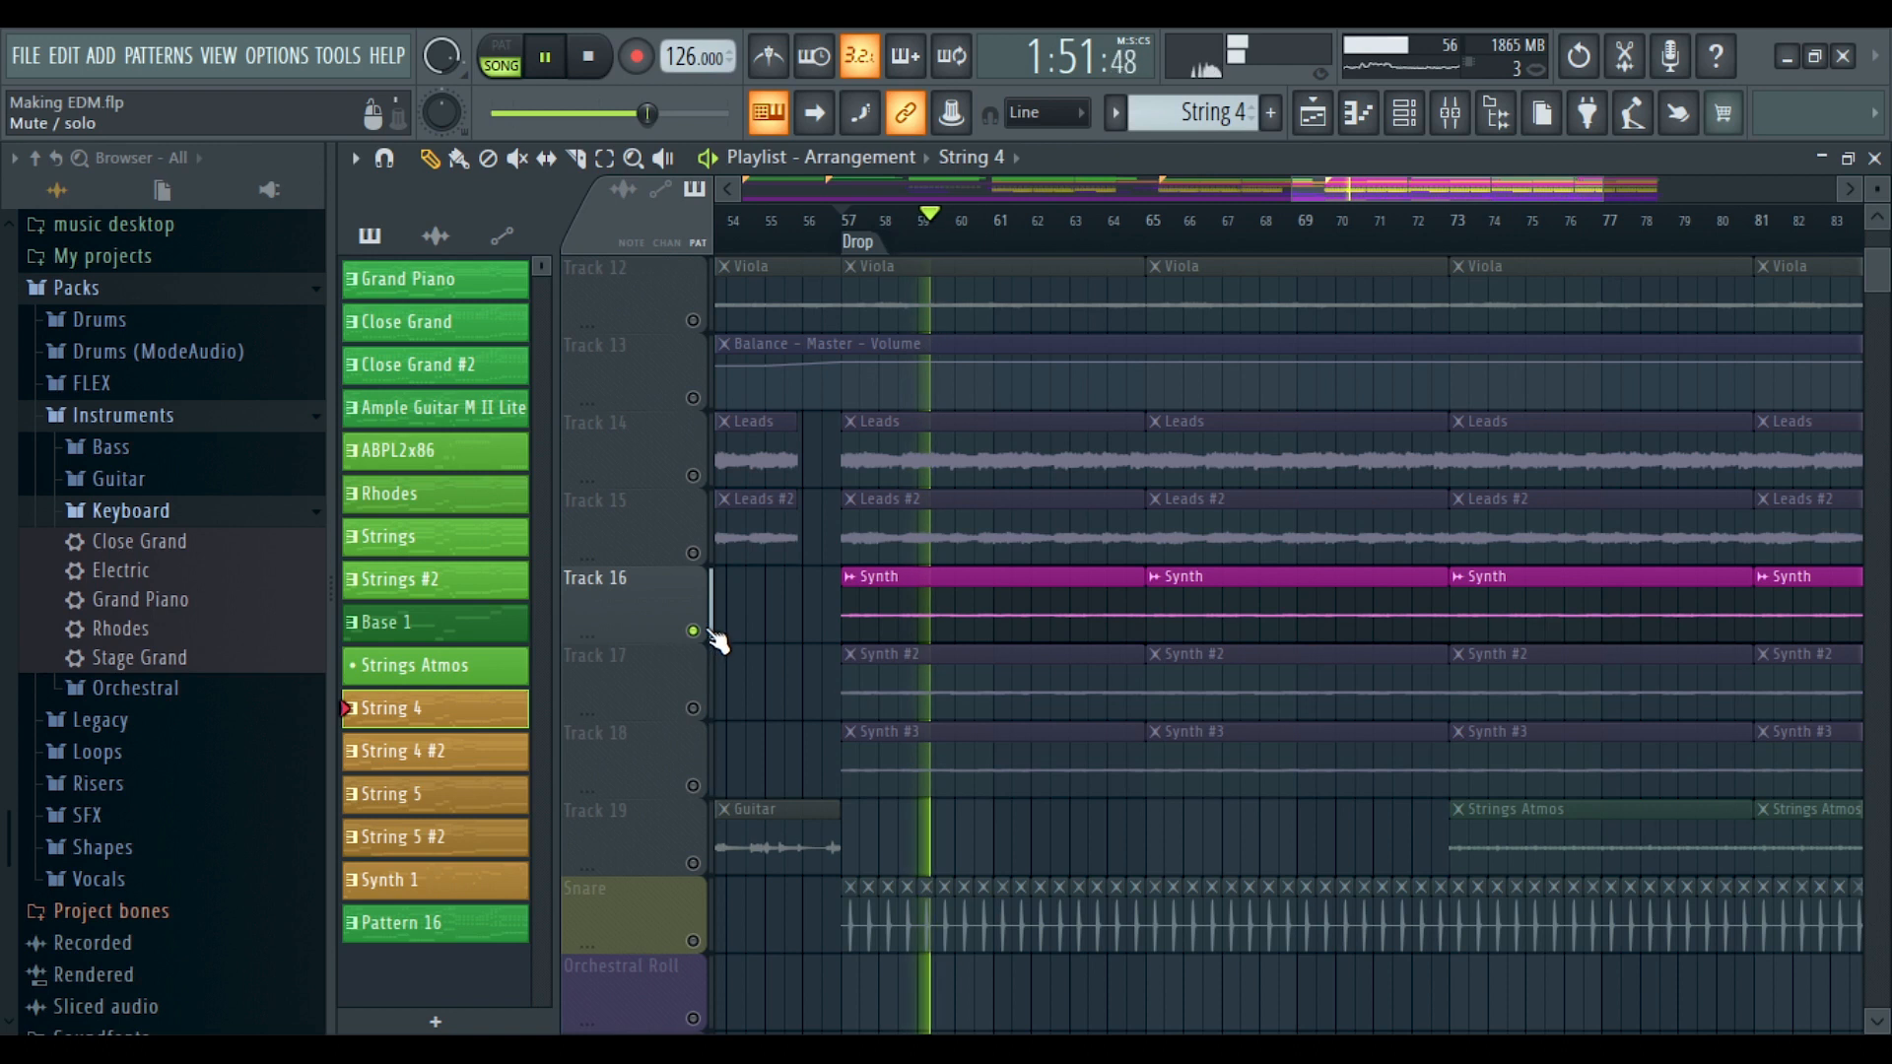
{"action": "left_click", "coordinate": [713, 709], "text": "ctrl"}
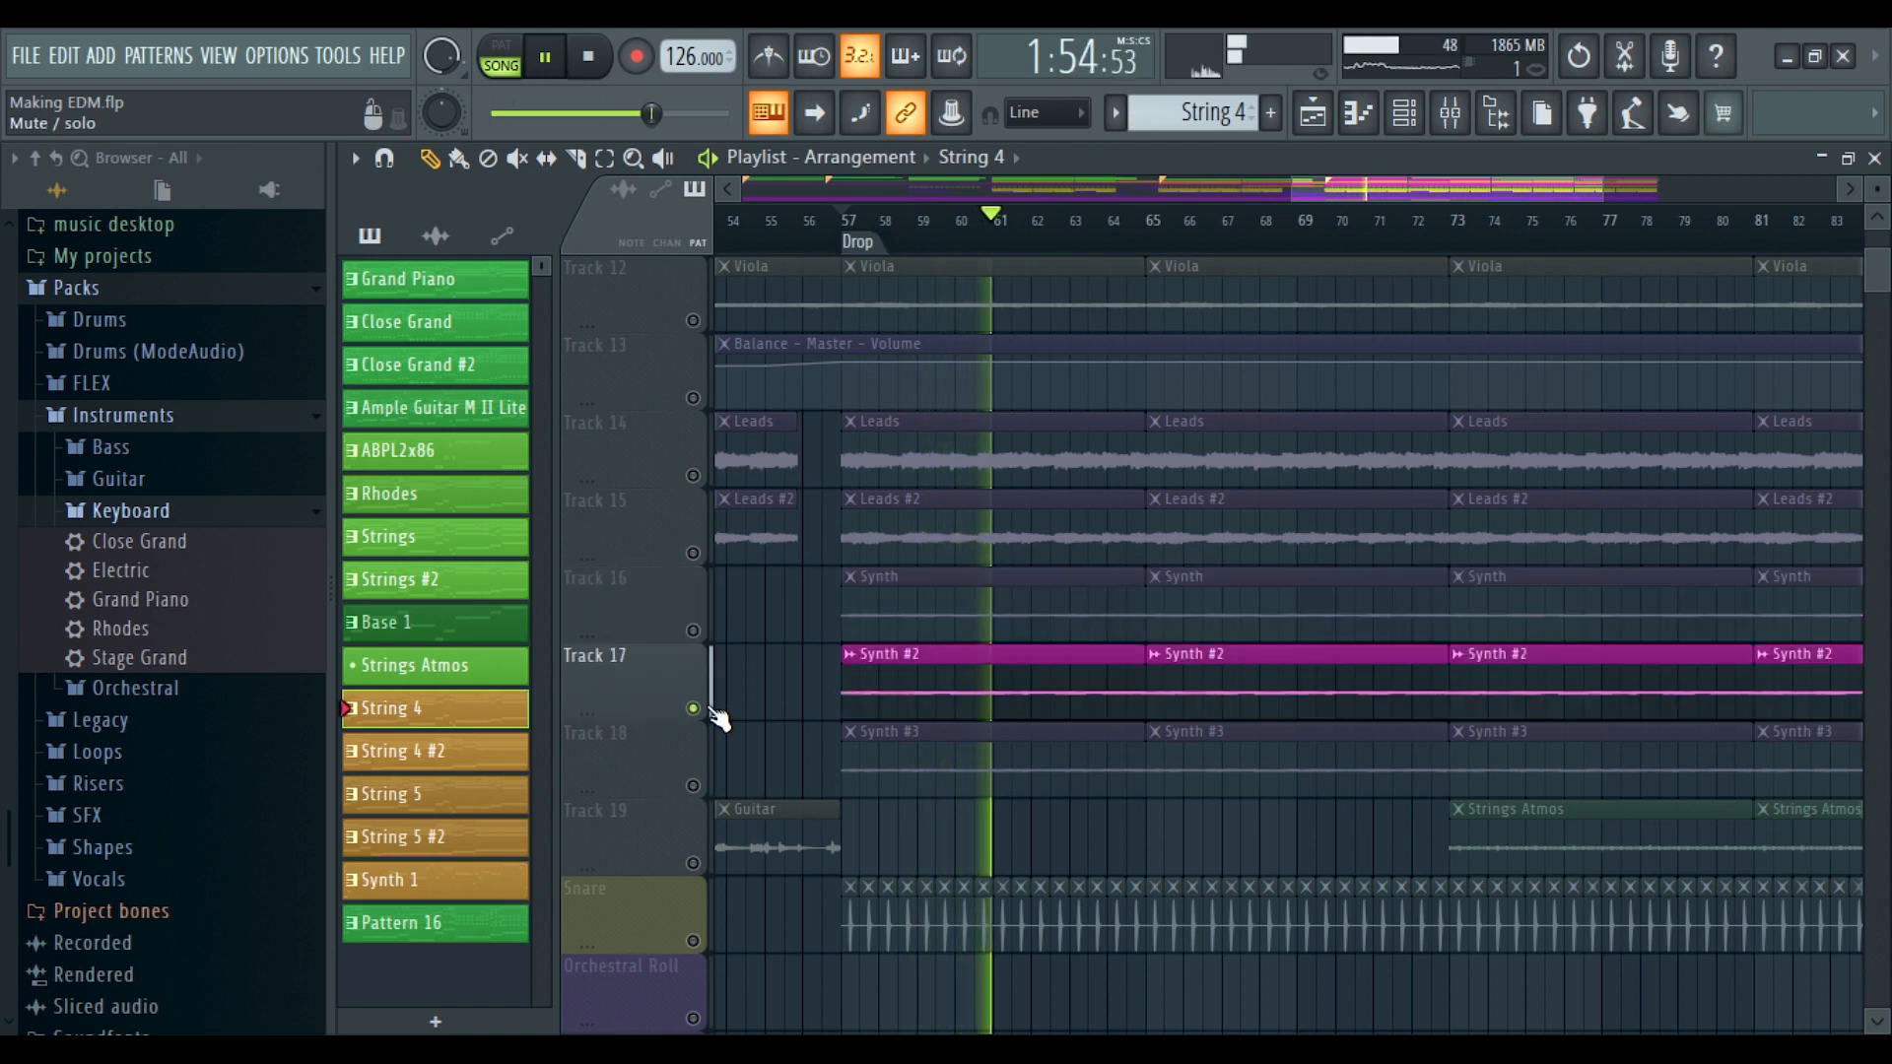
{"action": "left_click", "coordinate": [705, 788], "text": "ctrl"}
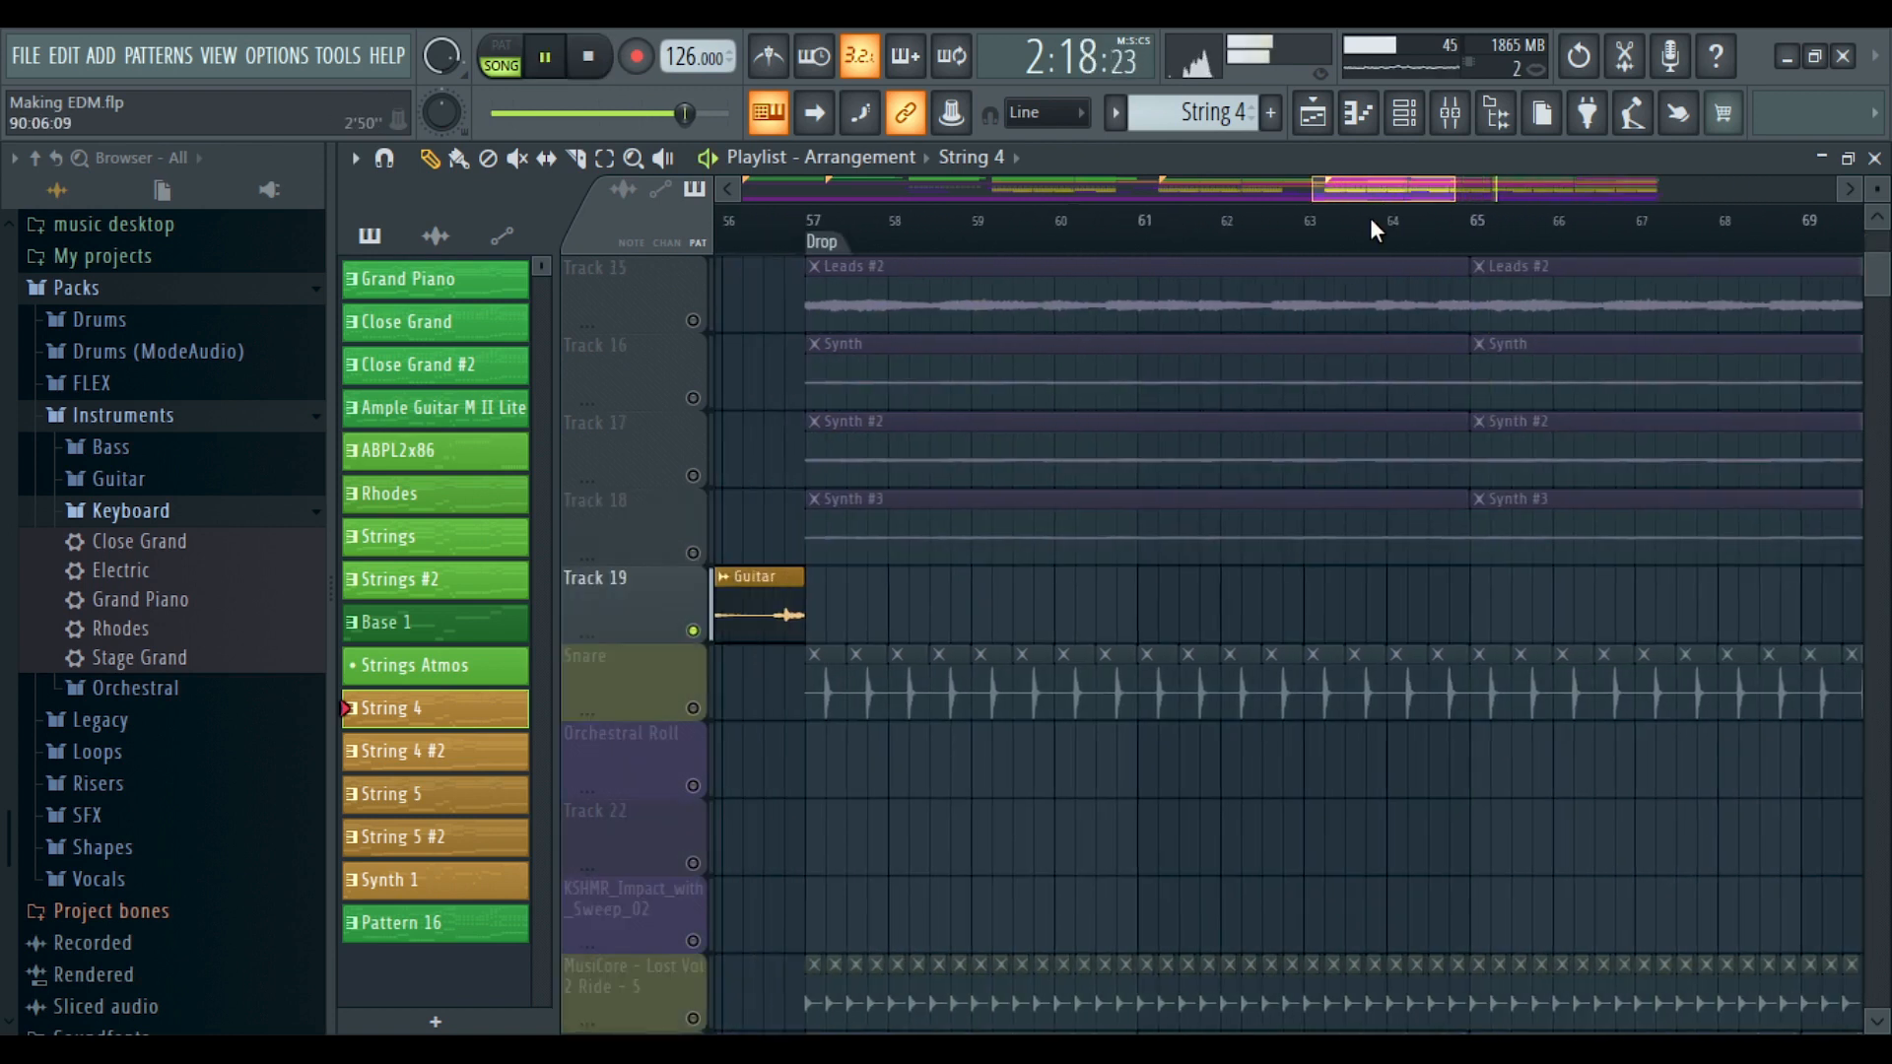
Audition the soloed Strings Atmos clip on Track 19 from bar 73 of the Drop
{"action": "scroll", "coordinate": [1445, 233], "scroll_direction": "down", "scroll_amount": 3}
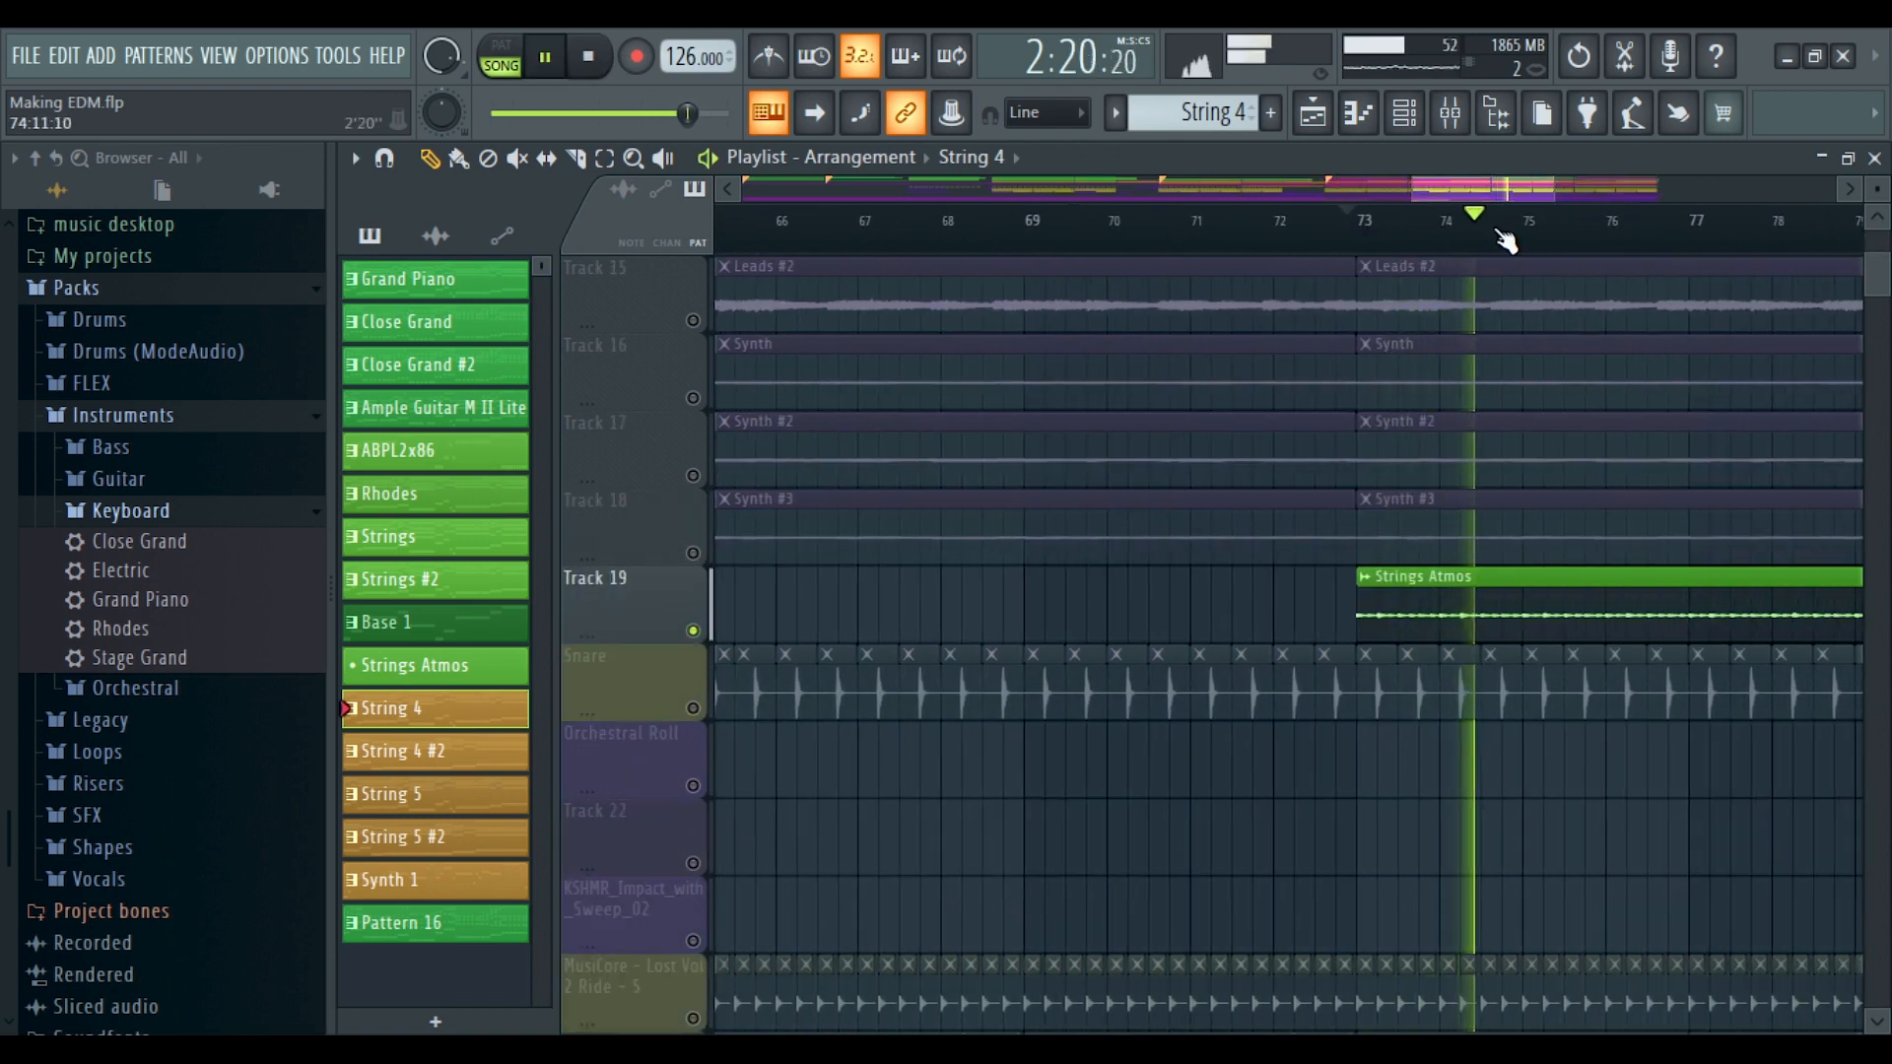
{"action": "scroll", "coordinate": [1504, 240], "scroll_direction": "down", "scroll_amount": 1}
{"action": "scroll", "coordinate": [1508, 242], "scroll_direction": "down", "scroll_amount": 2}
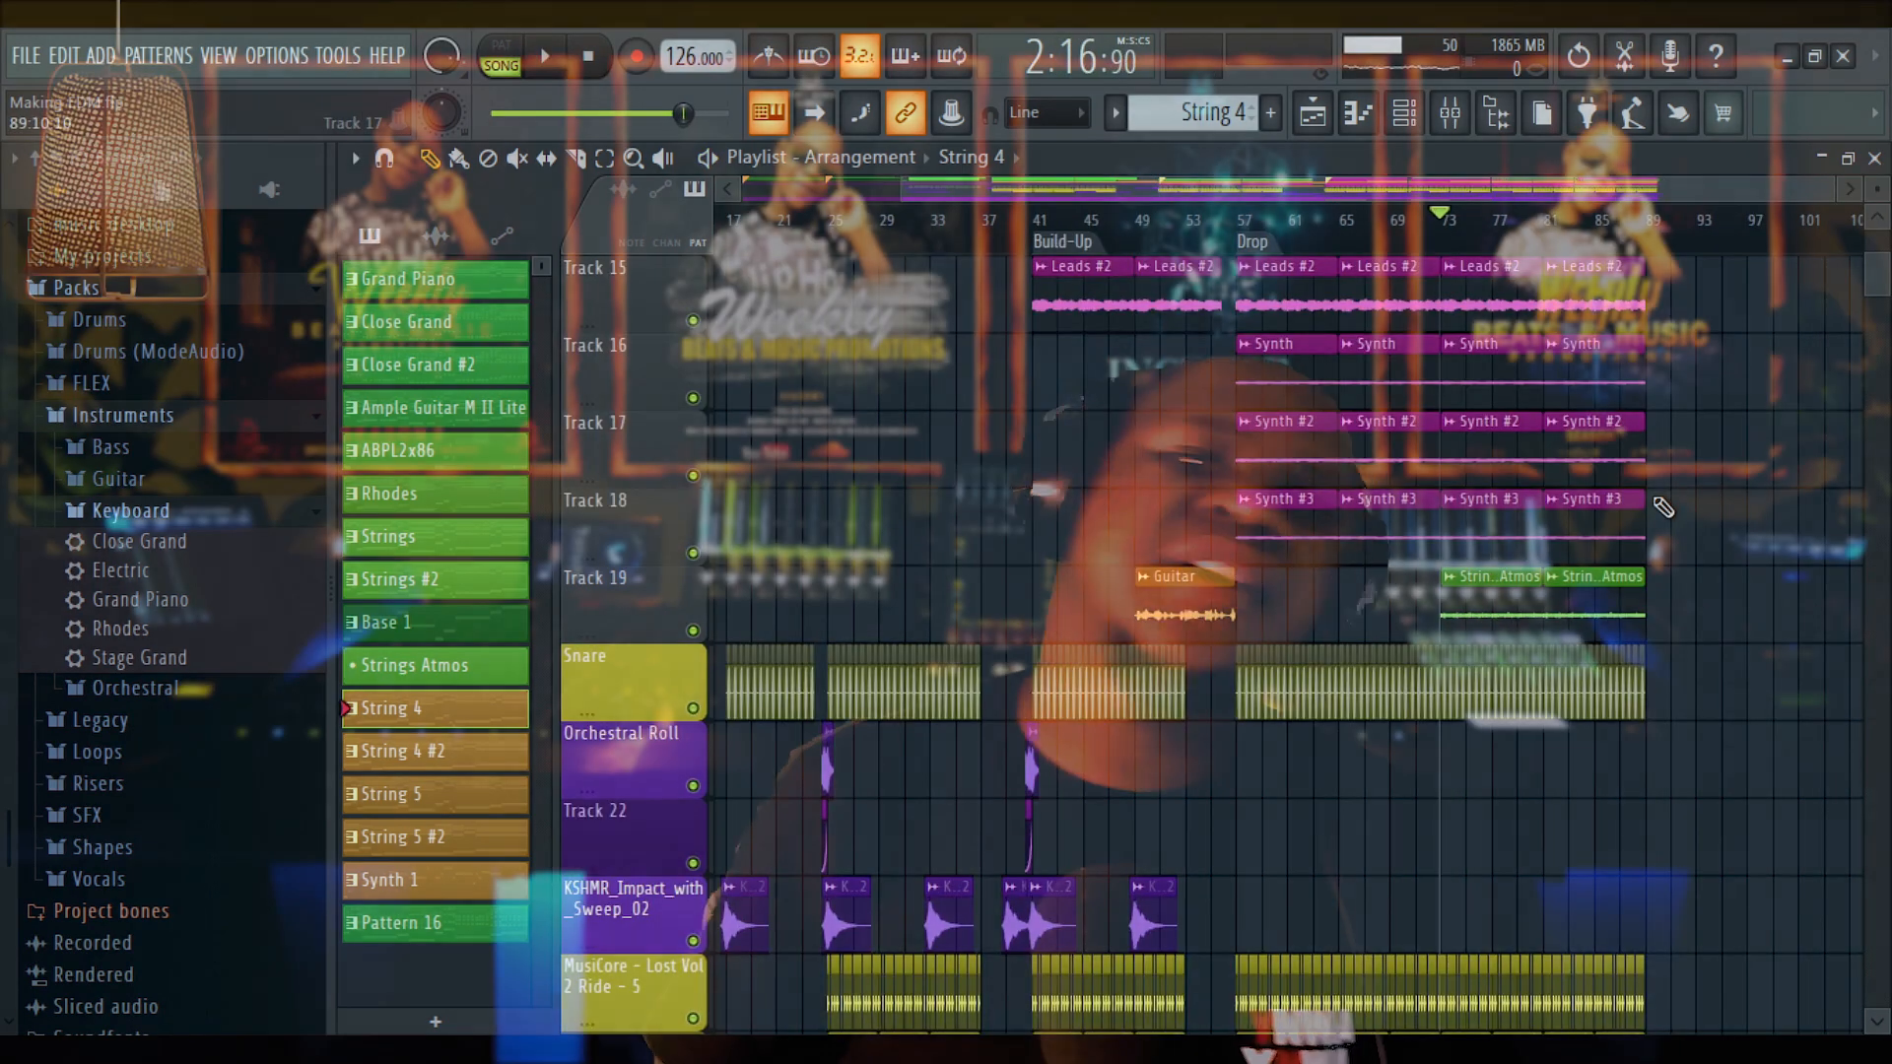